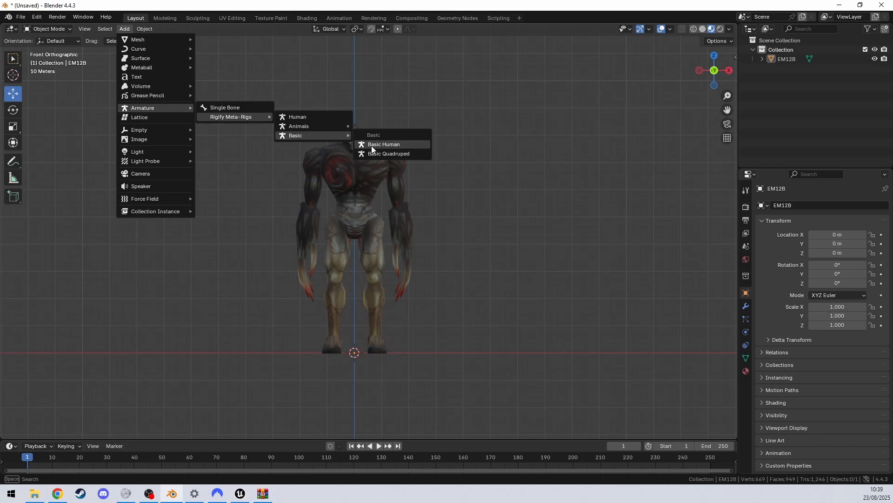
Add a Basic Human meta-rig and scale it up to about 46 to match the creature's height.
left_click(371, 146)
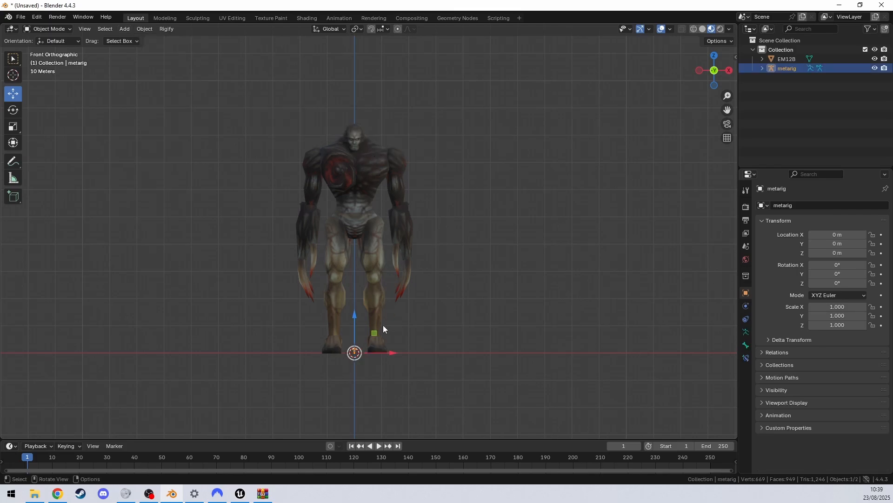
key("s")
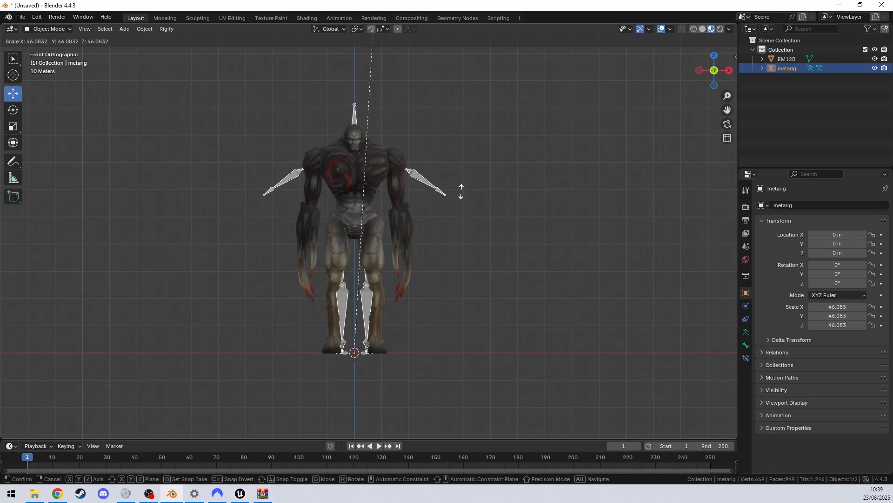
left_click(434, 193)
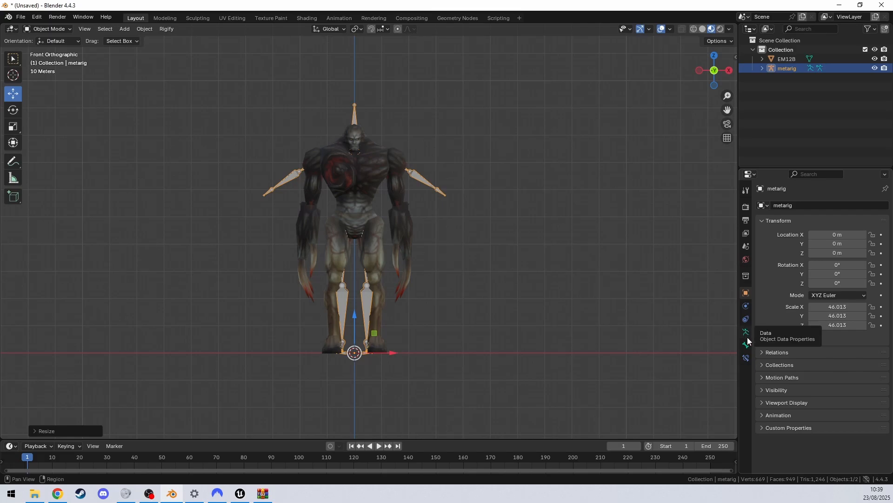
Make the metarig display in front of the mesh and fine-tune its scale to about 45.57.
left_click(786, 403)
left_click(812, 437)
key("s")
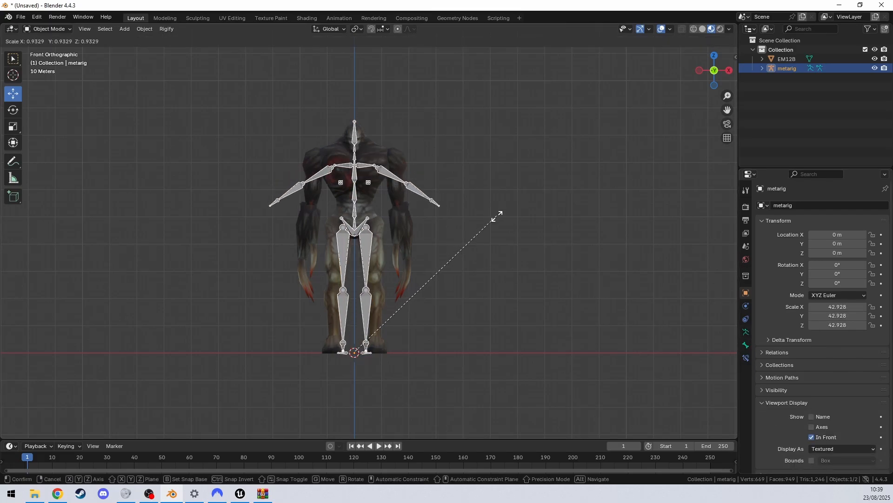
left_click(501, 203)
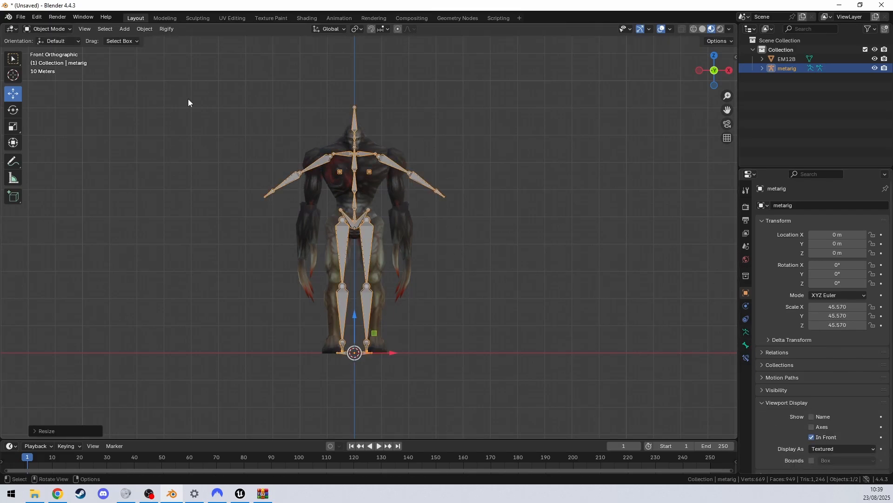
Apply the metarig's scale and enter Edit Mode on its bones.
left_click(145, 29)
mouse_move(158, 80)
left_click(261, 93)
key("Tab")
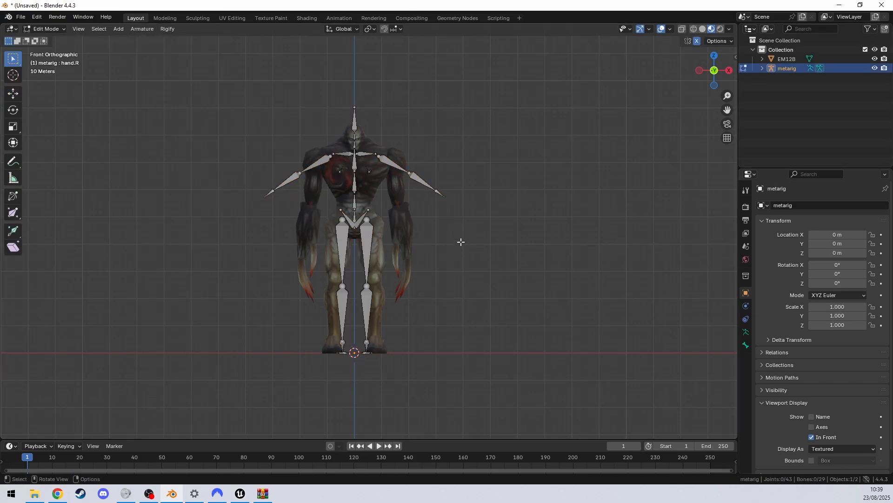
Move the left arm bones so the upper arm runs down from the shoulder to the creature's elbow.
left_click_drag(374, 147, 491, 215)
left_click(13, 93)
left_click(416, 162)
left_click(427, 172)
left_click_drag(449, 150, 449, 170)
left_click_drag(471, 203, 443, 203)
left_click_drag(419, 174, 418, 183)
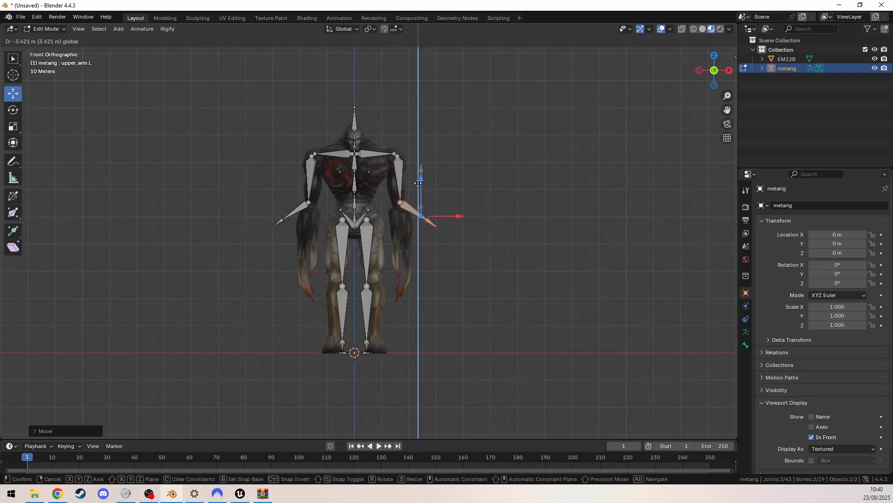
Reposition the left wrist and hand bone so the forearm and hand hang down inside the creature's arm.
left_click(437, 236)
left_click_drag(437, 237, 424, 213)
left_click_drag(431, 187, 431, 208)
left_click_drag(471, 245, 444, 248)
left_click(428, 256)
left_click(411, 256)
left_click(406, 242)
left_click_drag(408, 210, 444, 241)
Refine the elbow and wrist joints by nudging the elbow slightly down and the wrist up and inward.
left_click(302, 242)
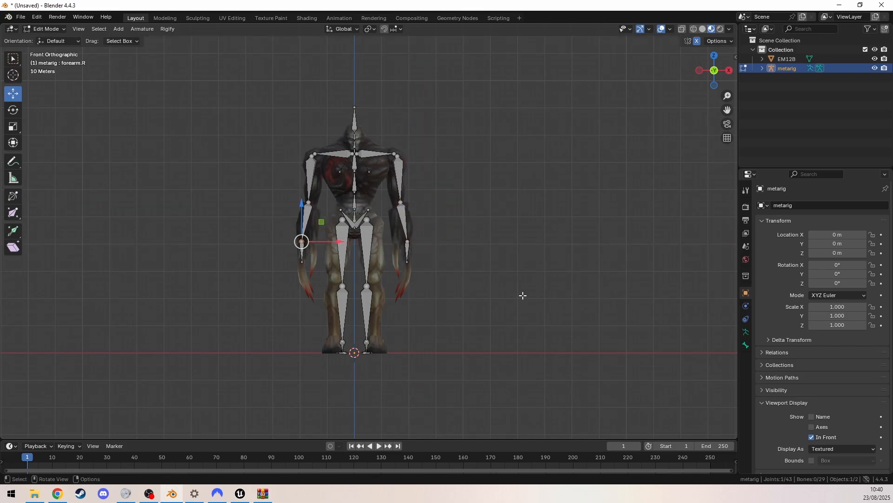
left_click_drag(420, 202, 418, 202)
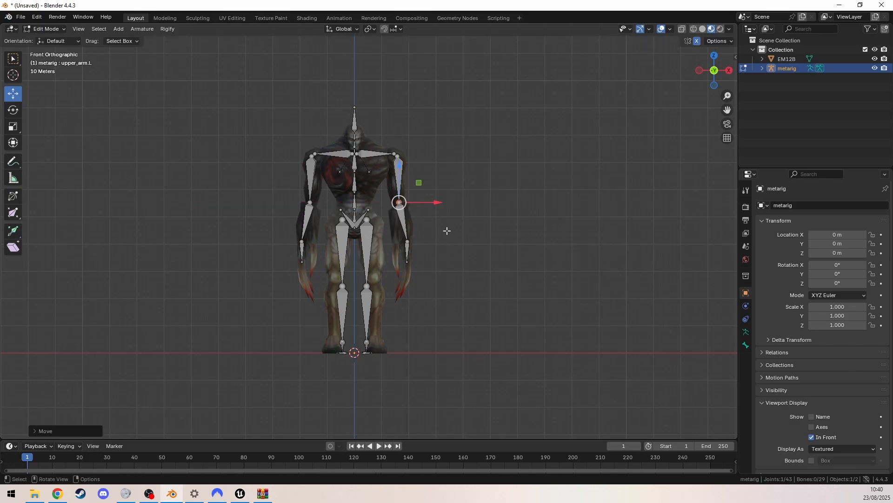
left_click(447, 229)
left_click(399, 202)
left_click_drag(399, 164, 399, 168)
left_click(409, 241)
left_click_drag(407, 204, 407, 201)
left_click_drag(444, 237, 442, 237)
left_click(448, 293)
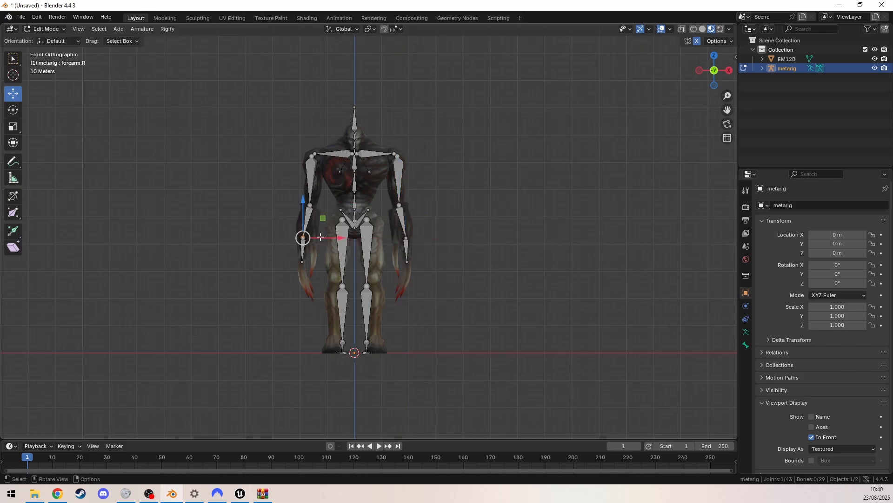
Move the knee joint up and outward and the thigh's upper joint outward to follow the creature's leg.
left_click_drag(320, 237, 373, 222)
left_click(413, 263)
left_click_drag(391, 216, 392, 216)
left_click(367, 287)
left_click_drag(367, 248, 366, 240)
left_click_drag(406, 279, 414, 278)
left_click(371, 222)
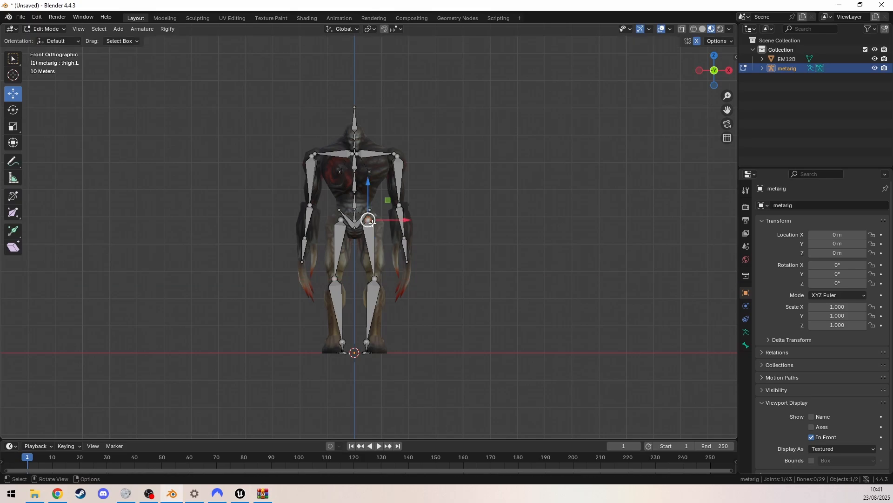
left_click_drag(404, 219, 407, 220)
Move the foot bones outward to sit inside the creature's foot.
left_click(448, 329)
left_click_drag(392, 370, 415, 351)
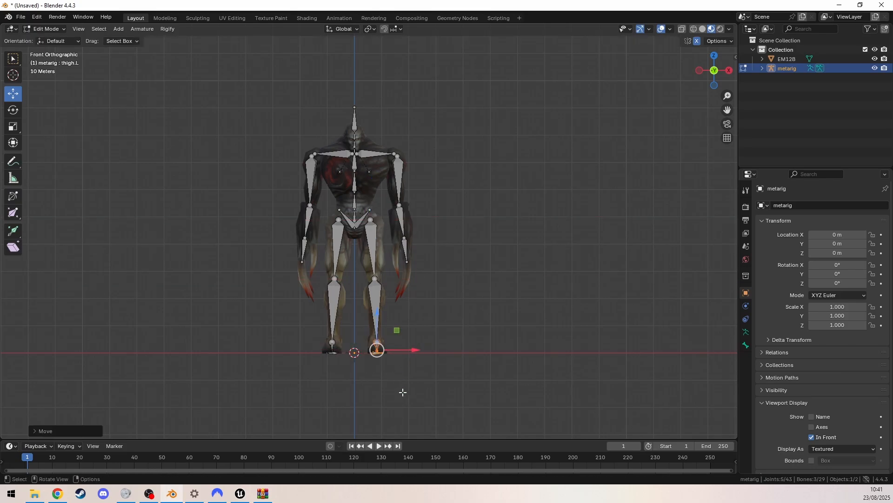
left_click(403, 393)
Adjust the spine joints along the torso's centre line and move the upper-arm joint inward at the shoulder.
left_click_drag(354, 187, 355, 173)
left_click(449, 217)
left_click(354, 191)
left_click(159, 195)
left_click(354, 173)
left_click(477, 214)
left_click(456, 244)
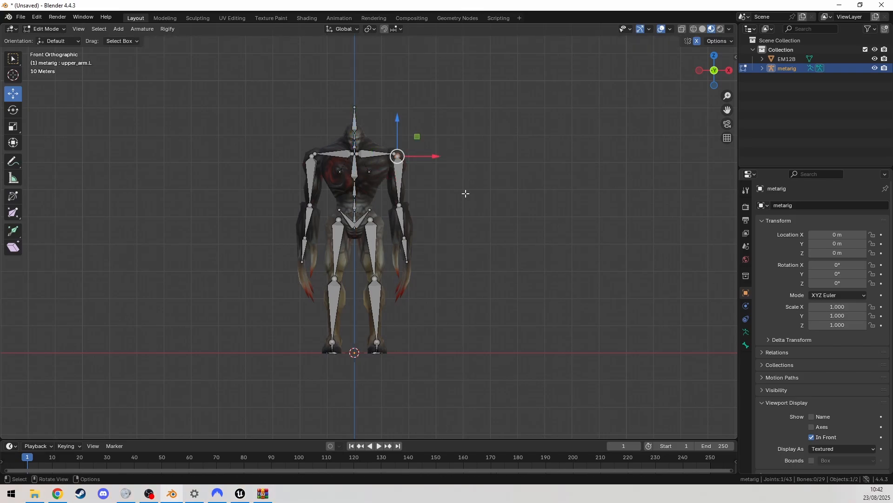
left_click_drag(434, 156, 427, 154)
left_click(507, 191)
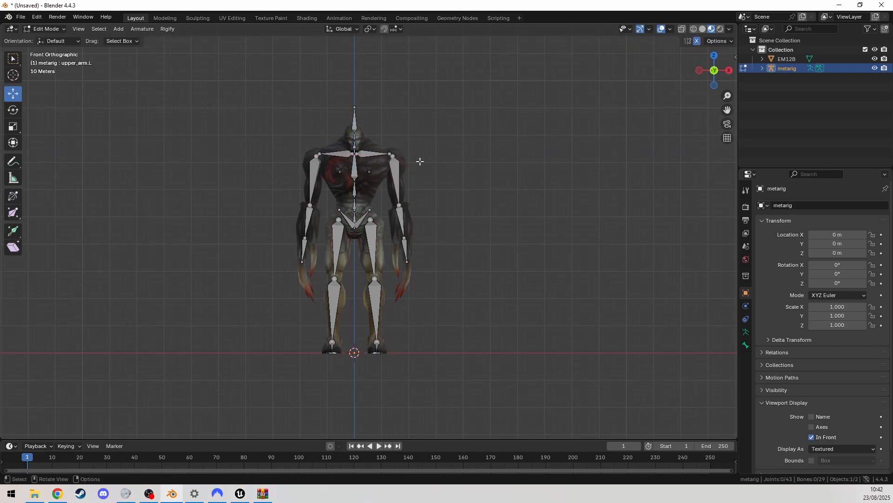
Move the elbow joint forward in depth so it sits centrally within the arm mesh.
left_click(400, 205)
key("KP_6")
key("KP_6")
key("KP_6")
key("KP_6")
key("KP_6")
key("KP_6")
key("KP_6")
key("KP_6")
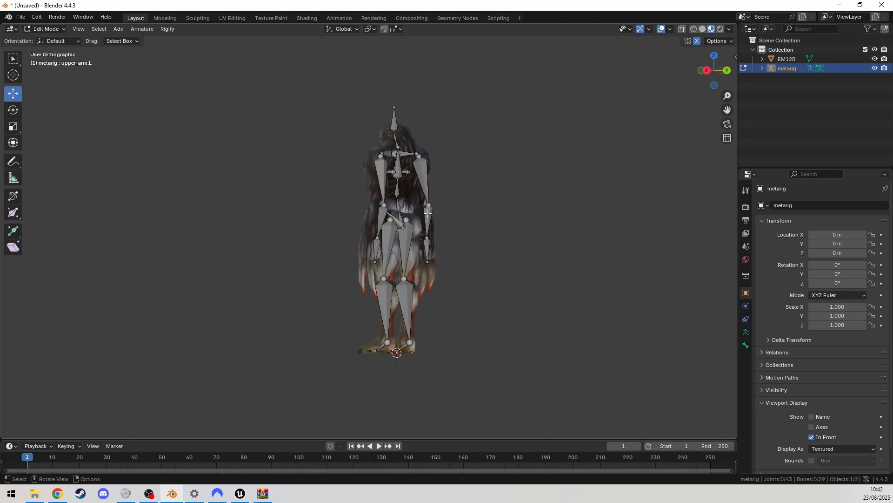
key("KP_4")
key("KP_4")
key("KP_4")
left_click_drag(727, 96, 728, 72)
key("KP_6")
key("KP_6")
key("KP_6")
key("KP_6")
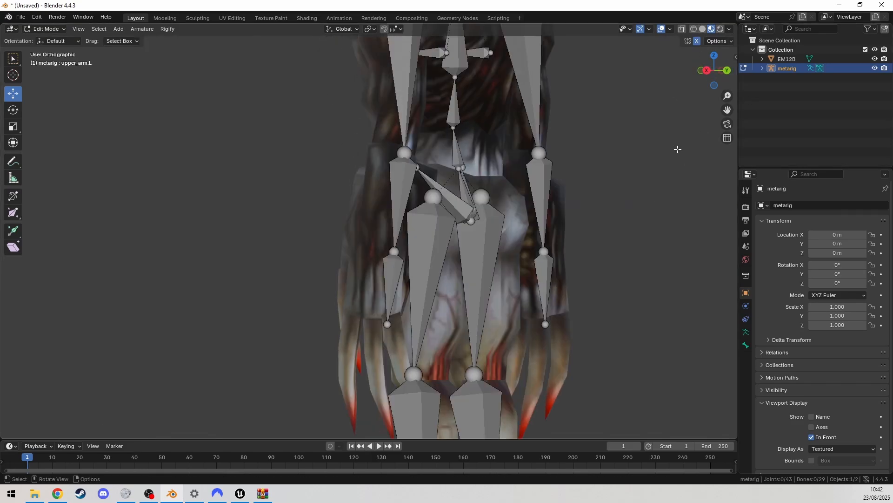
left_click_drag(397, 153, 392, 154)
key("KP_4")
key("KP_4")
key("KP_4")
key("KP_4")
key("KP_4")
left_click_drag(524, 153, 520, 152)
key("KP_4")
Move the wrist joint and the hand bone's tip forward in depth to line up with the forearm and hand.
left_click(507, 252)
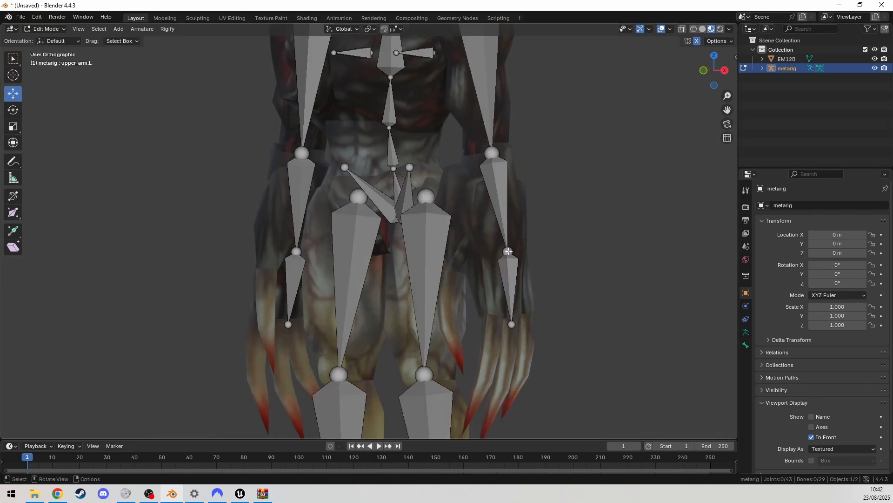
key("KP_6")
key("KP_6")
key("KP_6")
key("KP_6")
key("KP_6")
left_click_drag(424, 254, 417, 253)
left_click(387, 324)
left_click_drag(419, 324, 406, 325)
left_click(387, 252)
left_click_drag(418, 252, 412, 252)
left_click(665, 373)
Raise the hand bone's tip to the base of the claws.
key("KP_4")
key("KP_6")
key("KP_6")
key("KP_6")
key("KP_6")
key("KP_6")
key("KP_6")
key("KP_6")
key("KP_6")
left_click(237, 325)
left_click_drag(236, 291, 236, 279)
left_click(630, 371)
Raise the wrist joint slightly to shorten the forearm bone.
key("KP_6")
key("KP_6")
key("KP_6")
key("KP_6")
key("KP_6")
key("KP_6")
key("KP_6")
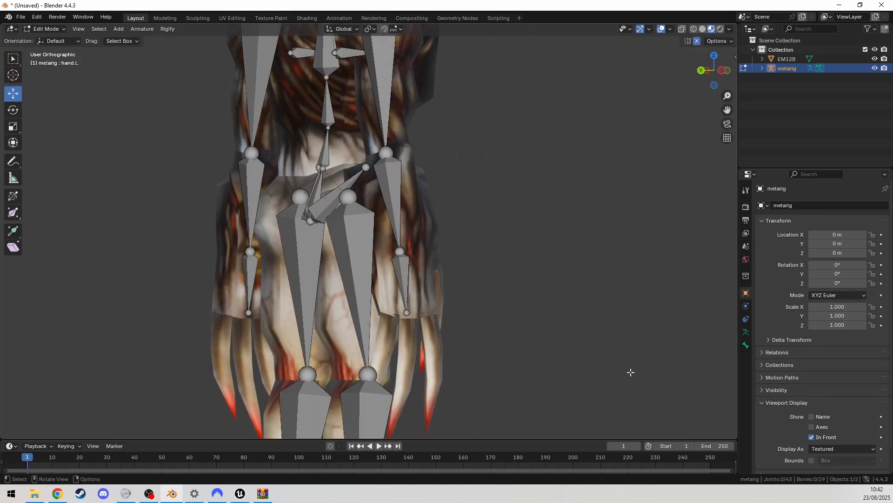
key("KP_6")
left_click(164, 252)
left_click_drag(163, 217, 163, 210)
left_click(533, 323)
Examine the alignment of the forearm and hand bones with the mesh from several angles.
key("KP_6")
key("KP_4")
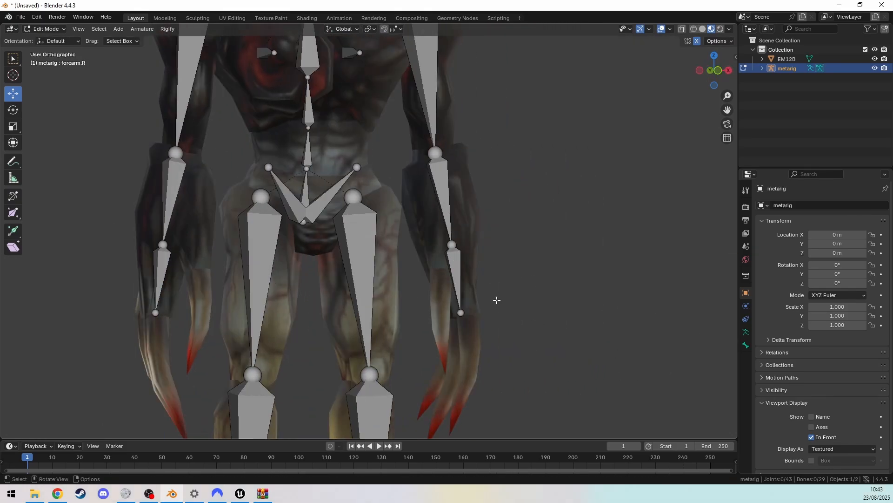
key("KP_6")
key("KP_6")
key("KP_6")
key("KP_6")
key("KP_4")
key("KP_4")
key("KP_4")
key("KP_4")
key("KP_4")
key("KP_4")
key("KP_6")
key("KP_6")
key("KP_6")
Examine the shoulder, upper-arm and spine bones against the torso mesh from the front and side.
left_click_drag(727, 111, 755, 228)
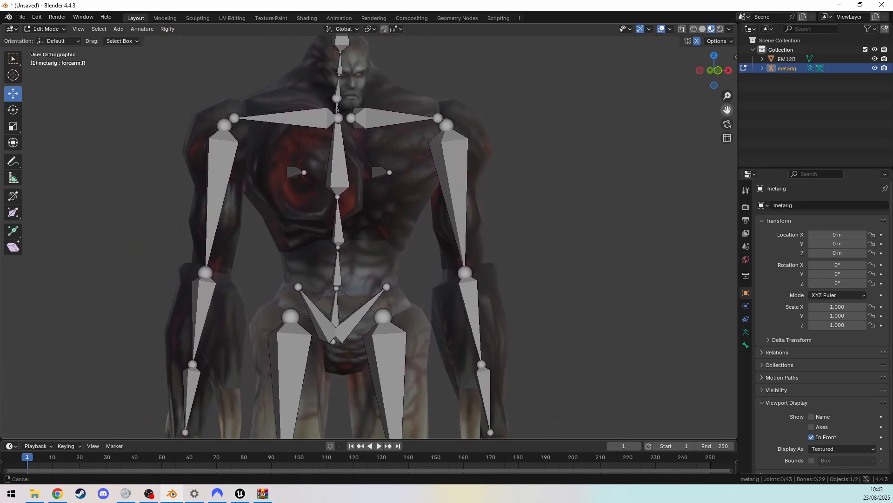
key("KP_6")
key("KP_6")
key("KP_6")
key("KP_6")
key("KP_6")
key("KP_6")
left_click(446, 125)
left_click(582, 169)
key("KP_4")
key("KP_4")
key("KP_4")
key("KP_4")
key("KP_4")
key("KP_4")
key("KP_4")
key("KP_4")
key("KP_4")
key("KP_4")
key("KP_4")
key("KP_4")
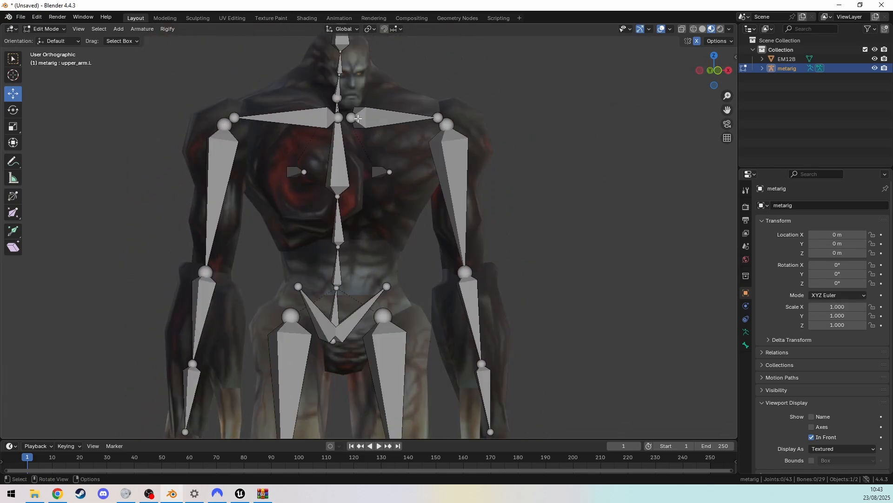
Move the tips of the mirrored breast bones forward toward the chest surface.
key("KP_6")
key("KP_6")
key("KP_6")
key("KP_6")
key("KP_6")
key("KP_6")
key("KP_6")
key("KP_6")
key("KP_6")
key("KP_6")
key("KP_6")
left_click(408, 172)
key("KP_4")
key("KP_4")
key("KP_4")
key("KP_4")
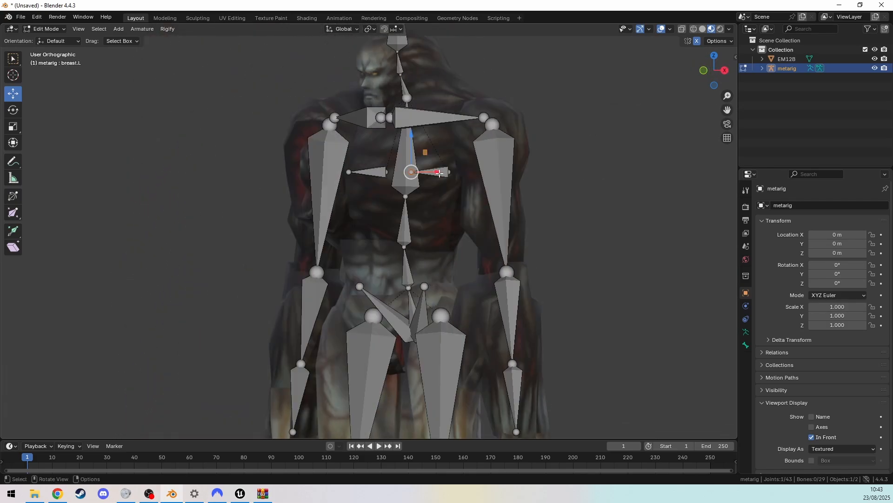
key("KP_8")
key("KP_8")
key("KP_8")
key("KP_8")
key("KP_8")
left_click_drag(410, 166, 401, 200)
left_click(481, 334)
Examine the breast, shoulder and spine bones against the torso mesh from the back and side.
key("KP_2")
key("KP_2")
key("KP_2")
key("KP_2")
key("KP_2")
key("KP_6")
key("KP_6")
key("KP_6")
key("KP_6")
key("KP_6")
key("KP_6")
key("KP_6")
key("KP_6")
key("KP_6")
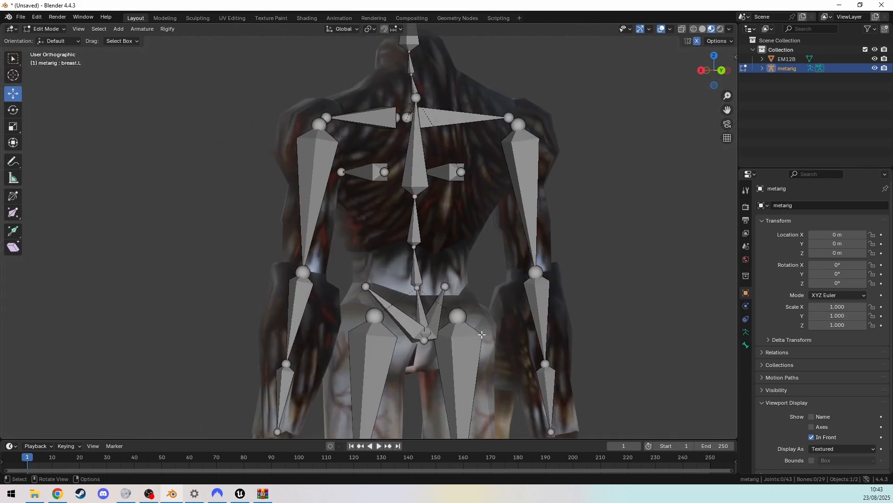
key("KP_4")
key("KP_4")
key("KP_4")
key("KP_4")
key("KP_4")
key("KP_4")
key("KP_4")
key("KP_6")
key("KP_6")
key("KP_6")
key("KP_6")
key("KP_6")
key("KP_4")
key("KP_6")
key("KP_6")
key("KP_6")
key("KP_6")
key("KP_6")
key("KP_6")
key("KP_6")
key("KP_6")
key("KP_6")
key("KP_6")
key("KP_6")
key("KP_6")
key("KP_6")
key("KP_6")
key("KP_6")
key("KP_6")
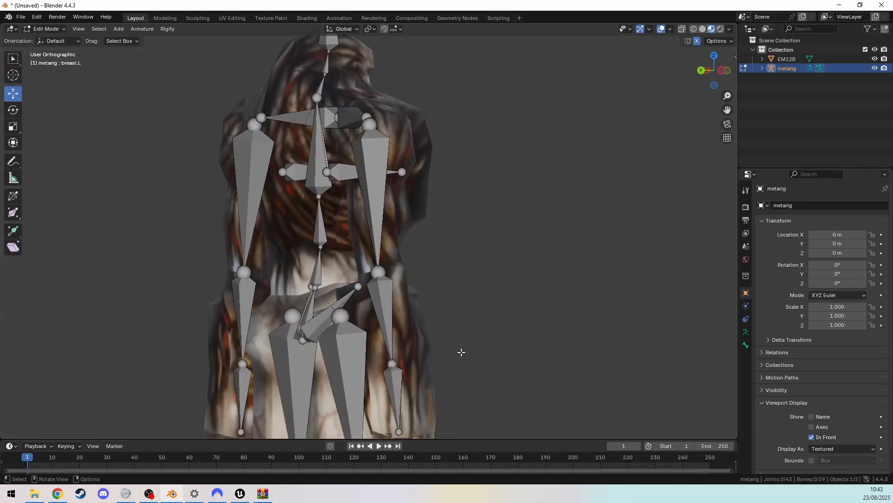
key("KP_8")
key("KP_8")
key("KP_2")
key("KP_2")
Move the head and upper neck joints forward and down into the creature's head.
key("KP_4")
key("KP_4")
key("KP_4")
key("KP_4")
key("KP_4")
left_click_drag(298, 46, 340, 82)
middle_click_drag(331, 80, 325, 171, "shift")
left_click_drag(283, 62, 354, 176)
key("g")
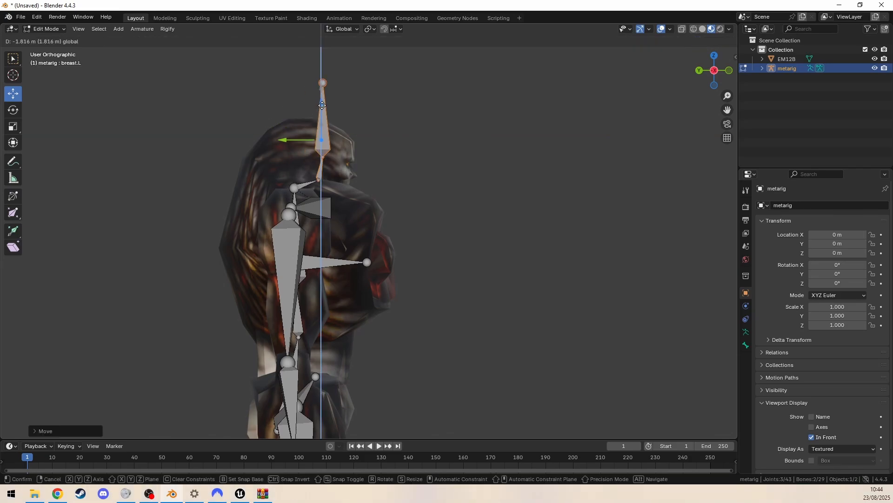
left_click(346, 107)
Lower the tip of the head bone to shorten it within the head mesh.
key("KP_6")
key("KP_6")
key("KP_6")
key("KP_4")
key("KP_4")
left_click_drag(328, 95, 329, 111)
left_click(453, 180)
Examine the head, neck and shoulder bones against the mesh from all around the creature.
key("KP_6")
key("KP_6")
key("KP_6")
key("KP_6")
key("KP_6")
key("KP_6")
key("KP_6")
key("KP_6")
key("KP_6")
key("KP_6")
key("KP_8")
left_click(403, 160)
left_click(453, 188)
key("KP_6")
key("KP_6")
key("KP_6")
key("KP_6")
key("KP_6")
key("KP_6")
key("KP_6")
key("KP_6")
key("KP_6")
key("KP_6")
key("KP_6")
key("KP_6")
key("KP_6")
key("KP_6")
key("KP_6")
key("KP_6")
key("KP_6")
key("KP_6")
key("KP_6")
key("KP_6")
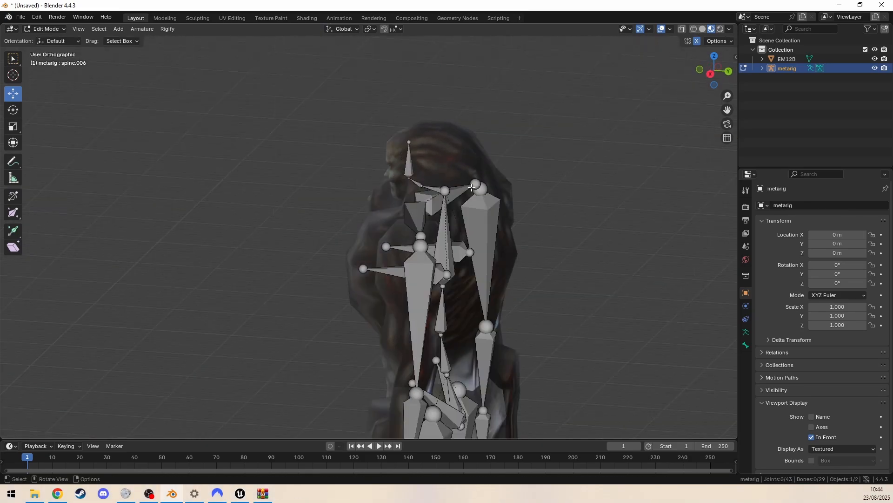
key("KP_6")
key("KP_6")
key("KP_6")
key("KP_6")
key("KP_6")
key("KP_6")
key("KP_6")
key("KP_6")
key("KP_6")
key("KP_6")
key("KP_6")
key("KP_6")
key("KP_6")
key("KP_6")
key("KP_6")
key("KP_6")
key("KP_6")
key("KP_6")
key("KP_6")
key("KP_6")
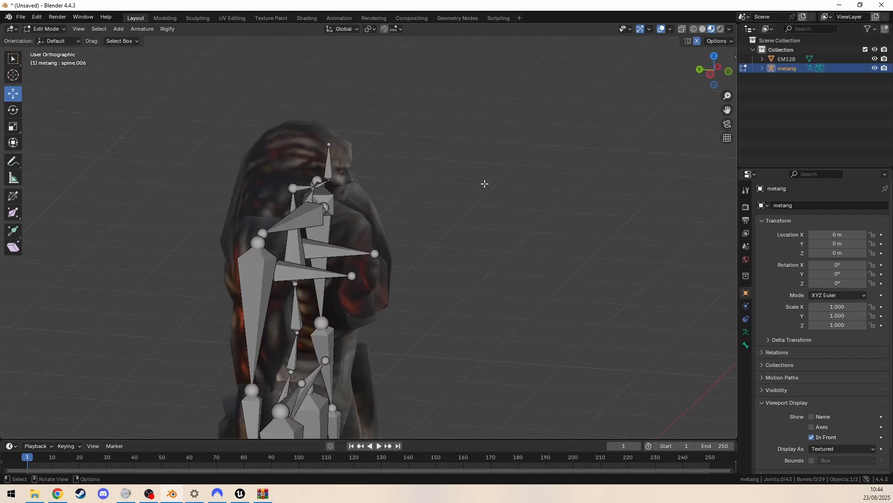
key("KP_6")
key("KP_6")
key("KP_6")
key("KP_6")
key("KP_6")
key("KP_6")
key("KP_6")
key("KP_6")
key("KP_6")
key("KP_6")
key("KP_6")
key("KP_6")
key("KP_6")
key("KP_6")
key("KP_6")
key("KP_6")
key("KP_6")
key("KP_6")
key("KP_6")
key("KP_6")
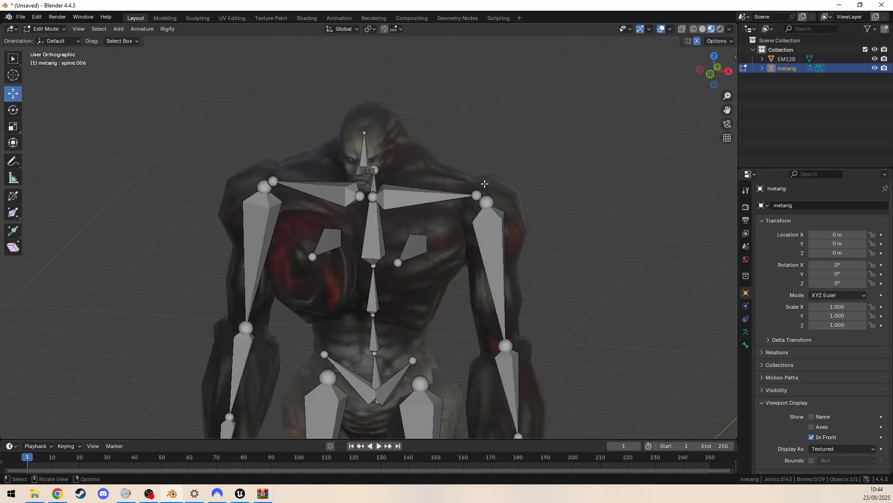
In Object Mode, parent the EM12B creature mesh to the metarig using armature deform with automatic weights.
left_click(724, 73)
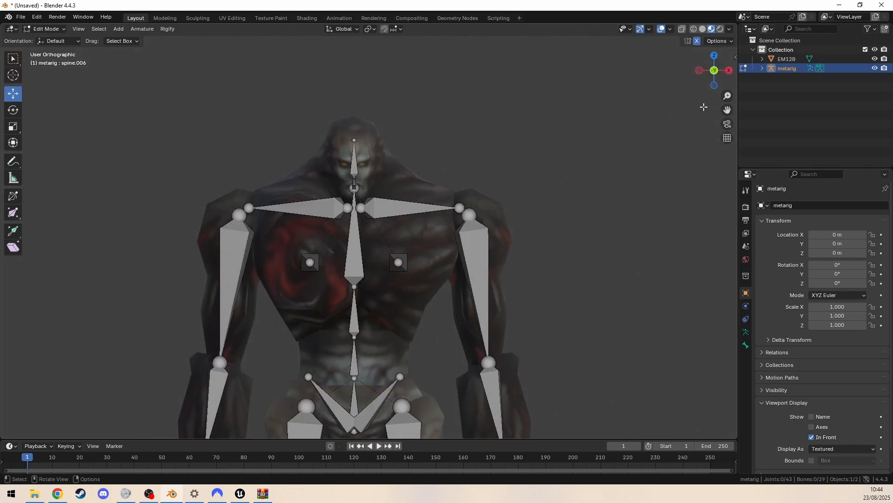
scroll(429, 254, "down", 6)
middle_click_drag(428, 255, 431, 197, "shift")
key("Tab")
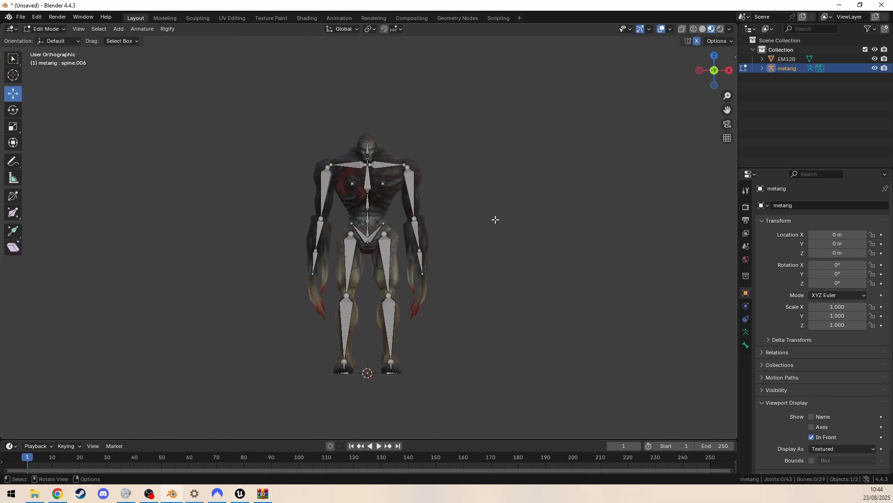
left_click(382, 214)
left_click(367, 183, "shift")
right_click(368, 183)
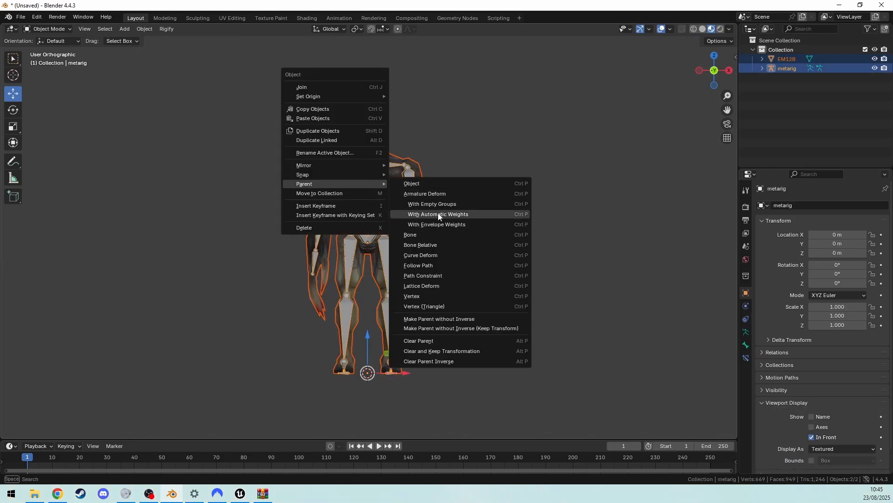
left_click(439, 214)
In Pose Mode, test the arm deformation by temporarily rotating the left and right upper arm bones.
key("ctrl+Tab")
left_click(421, 183)
key("r")
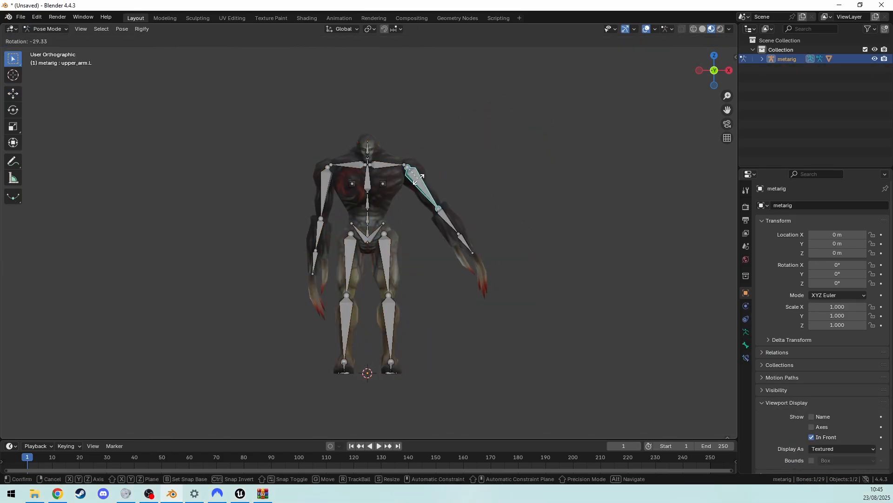
right_click(421, 187)
left_click(326, 190)
key("r")
right_click(315, 186)
Test the leg deformation by temporarily rotating the right and left thigh bones.
left_click(350, 258)
key("r")
right_click(331, 249)
key("r")
right_click(390, 252)
left_click(387, 256)
key("r")
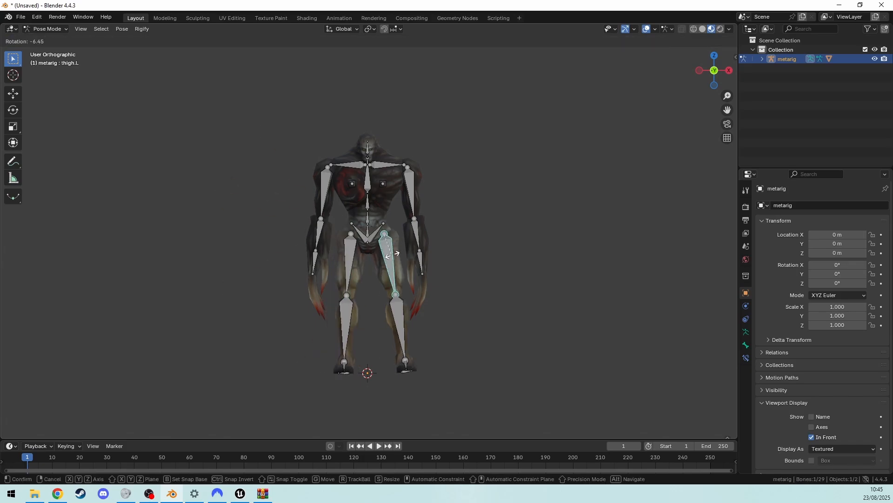
right_click(394, 251)
Test the right shoulder bone and the head bone with temporary rotations, turning the head about the X axis.
left_click(350, 165)
key("r")
right_click(352, 169)
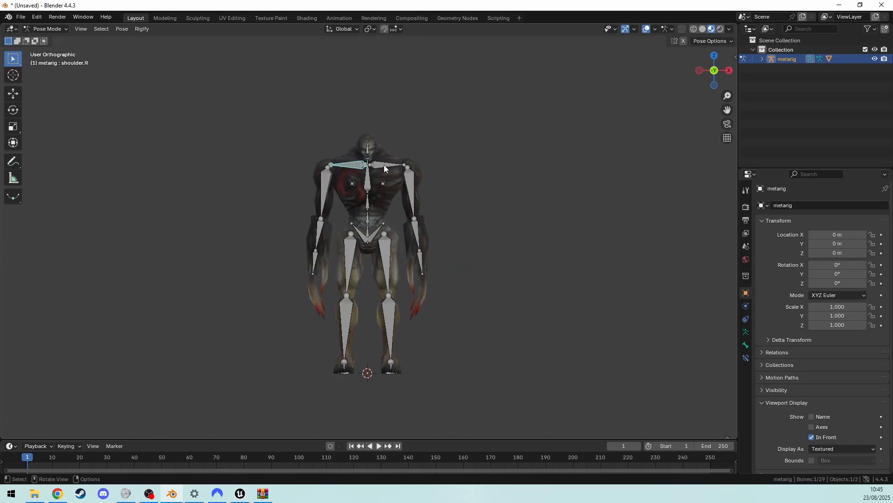
left_click(367, 145)
key("r")
key("x")
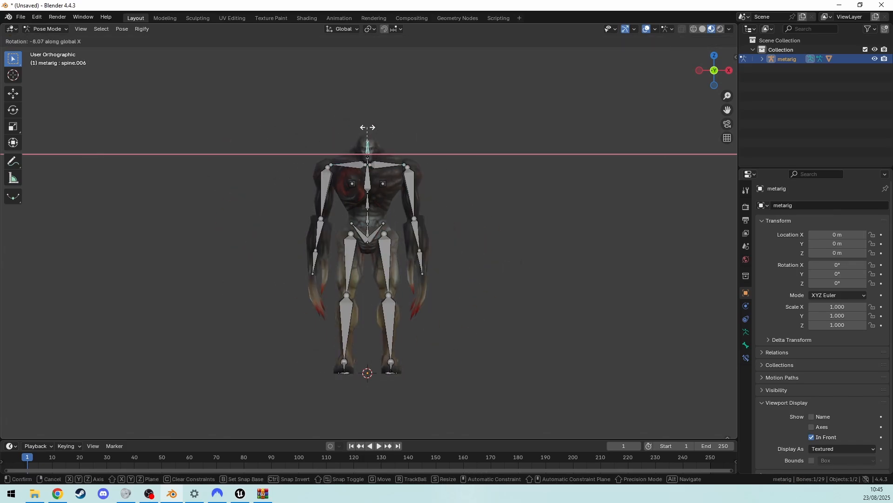
right_click(409, 131)
Test the torso deformation from the side by temporarily rotating the lower spine bone spine.001.
key("KP_6")
key("KP_6")
key("KP_6")
key("KP_6")
key("KP_6")
key("KP_6")
key("KP_6")
key("KP_6")
key("KP_6")
key("KP_6")
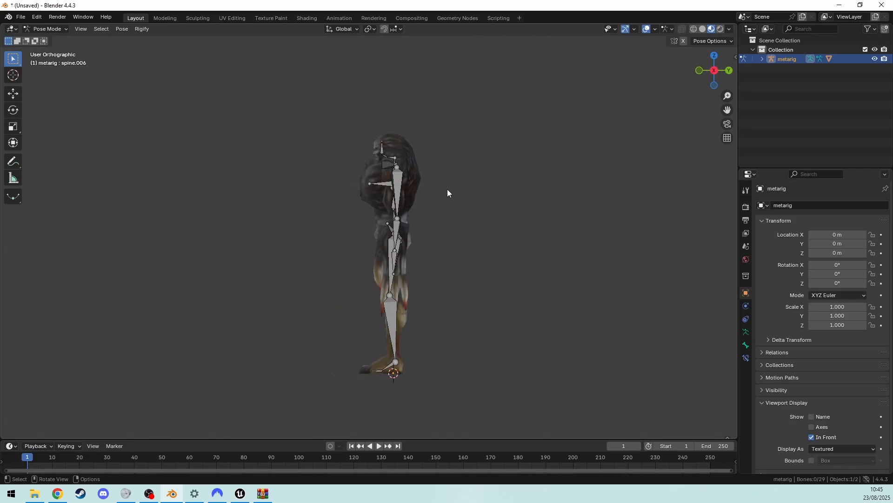
left_click(392, 221)
key("r")
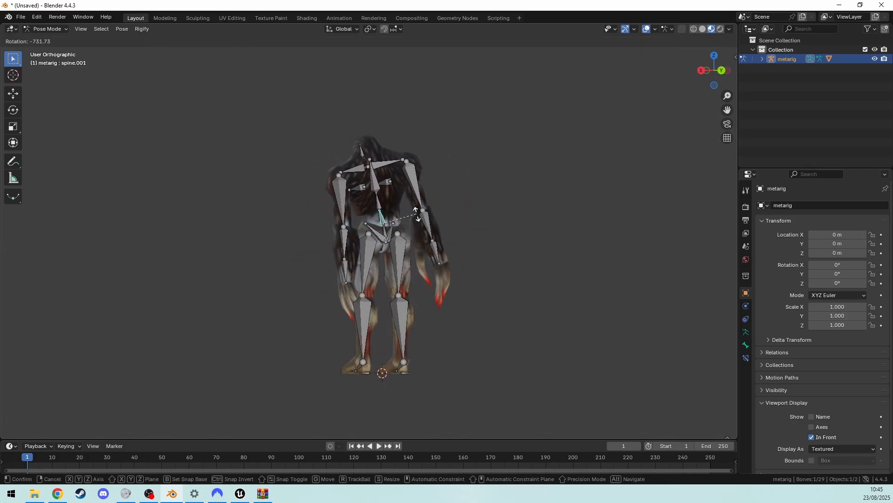
right_click(423, 303)
Test the right shin bone with a temporary rotation and check the rigged creature from the front and side.
left_click(401, 311)
key("r")
right_click(402, 311)
left_click(447, 381)
key("KP_1")
key("KP_3")
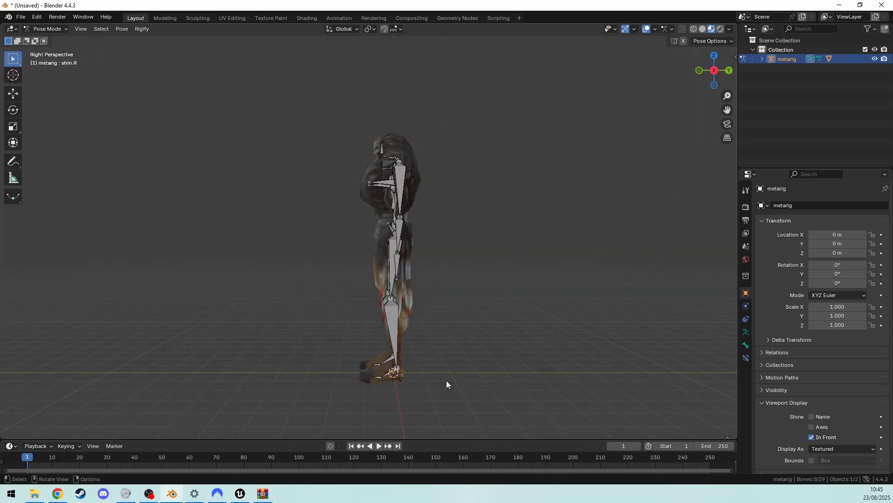
key("KP_1")
key("KP_3")
key("KP_1")
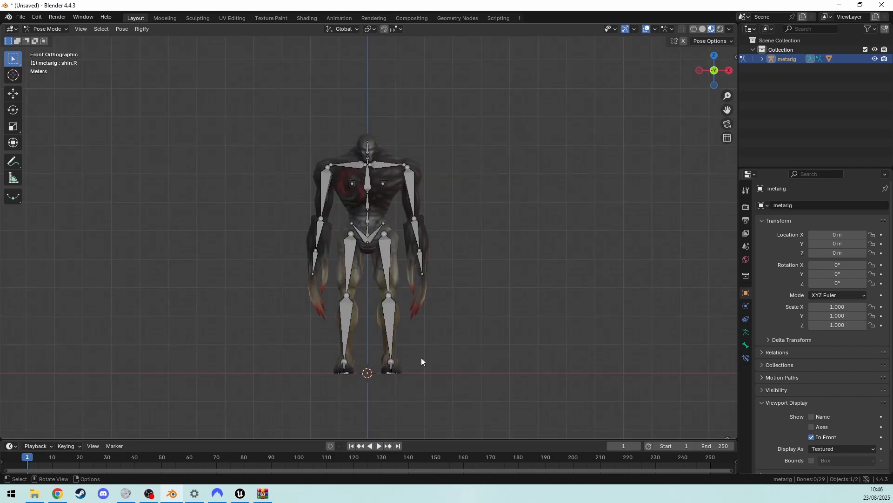
In Object Mode, scale the whole creature and its rig down together to about 0.287.
key("Tab")
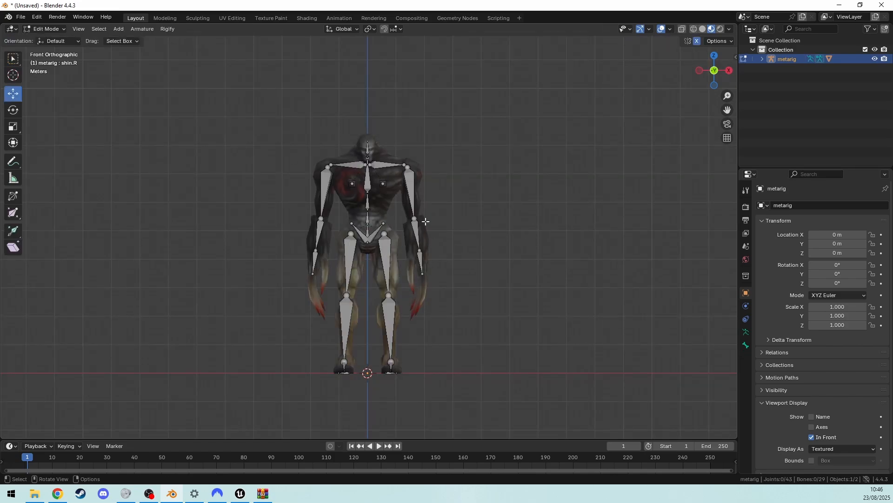
left_click(46, 29)
left_click(51, 41)
left_click(188, 197)
key("a")
key("s")
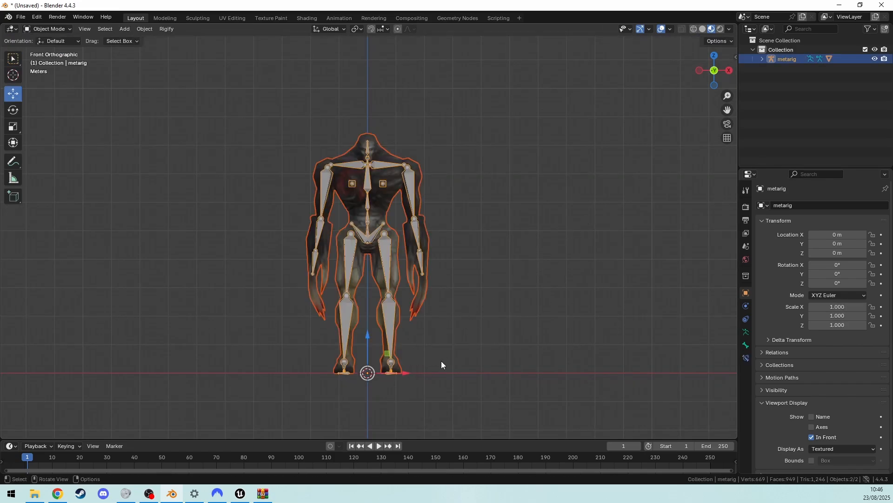
left_click(399, 357)
key("KP_Decimal")
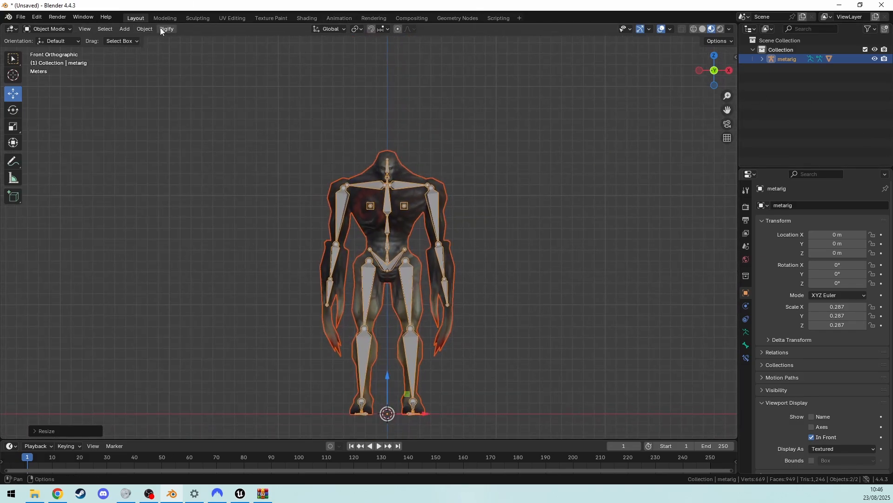
left_click(144, 29)
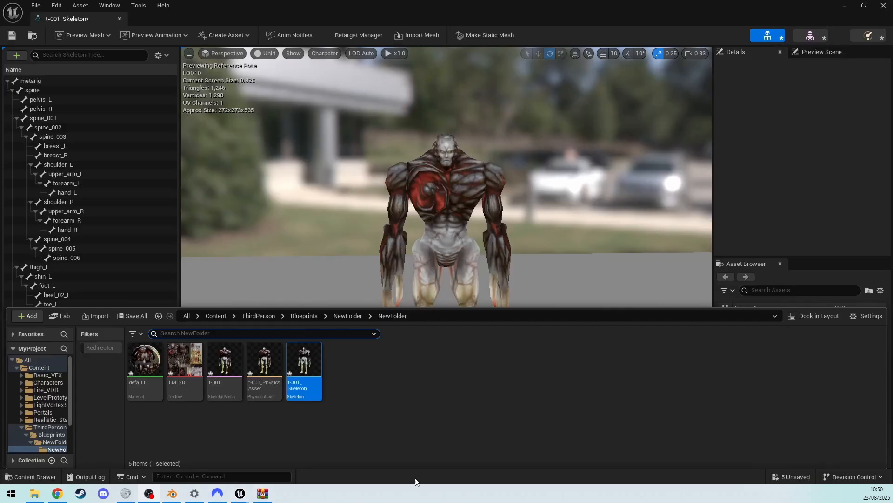
Switch to Unreal Engine and examine the pelvis, chest, arm, leg and spine bones of t-001_Skeleton on the creature.
left_click(495, 432)
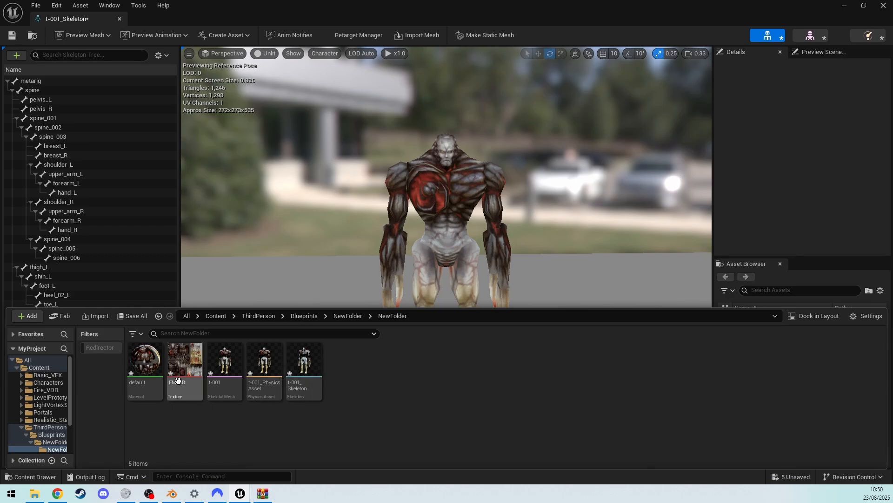
left_click(615, 249)
right_click_drag(614, 249, 593, 255)
left_click(60, 99)
left_click(55, 154)
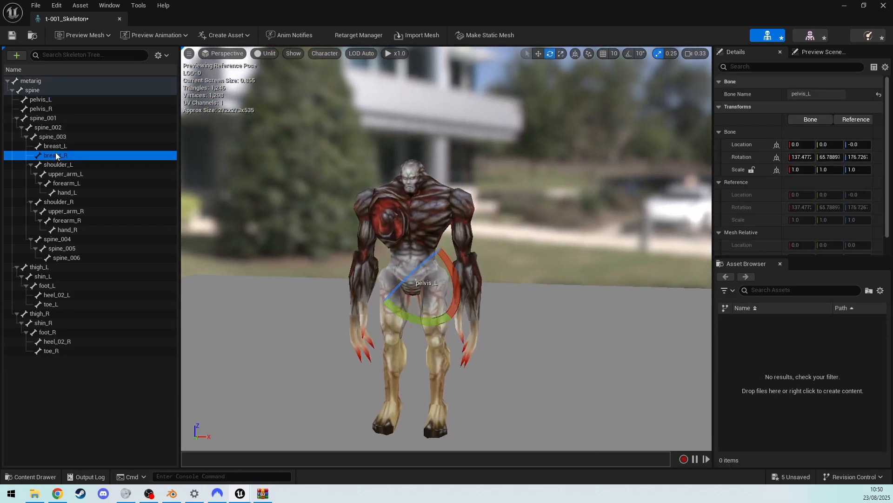
left_click(58, 211)
left_click(60, 277)
left_click(55, 316)
left_click(52, 349)
left_click(70, 267)
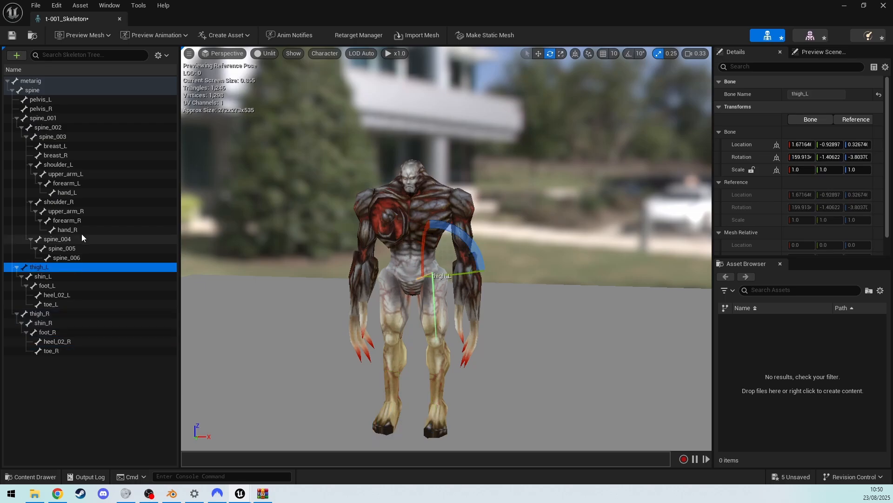
left_click(77, 157)
left_click(88, 91)
left_click(678, 390)
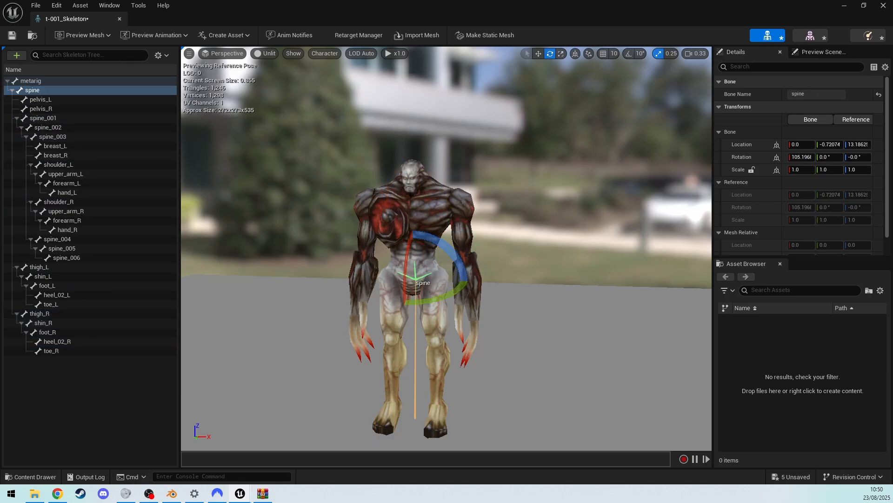
right_click_drag(677, 390, 575, 383)
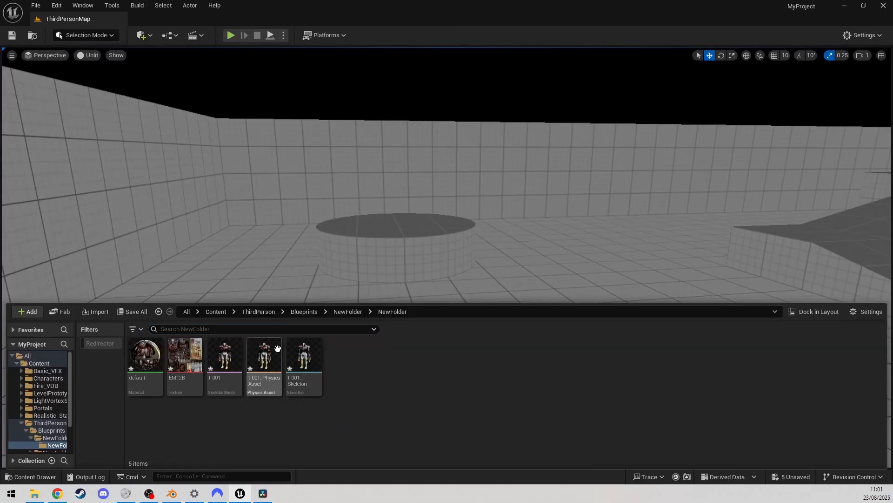
Create an Animation Blueprint from the t-001_Skeleton asset, keeping the default name.
right_click(294, 359)
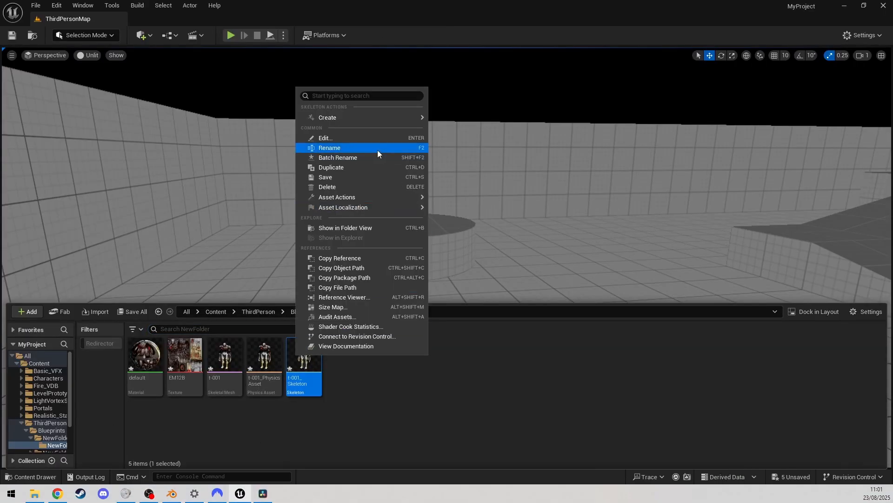
mouse_move(367, 117)
left_click(467, 132)
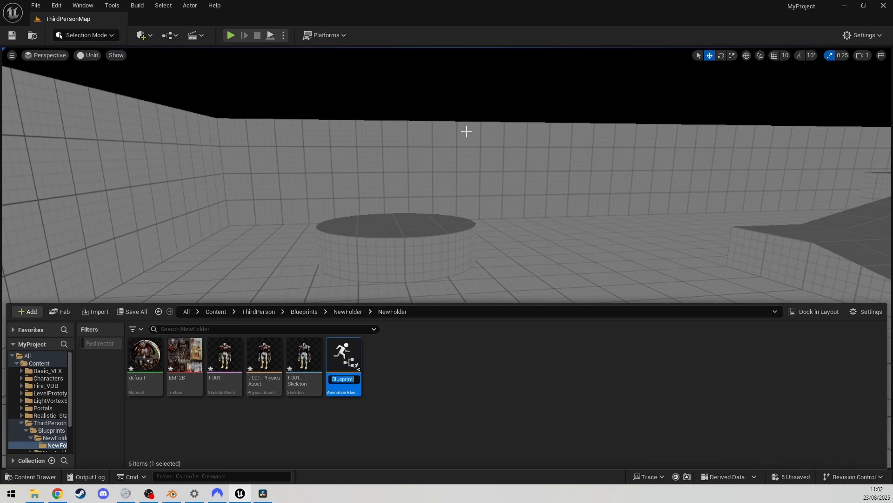
left_click(420, 374)
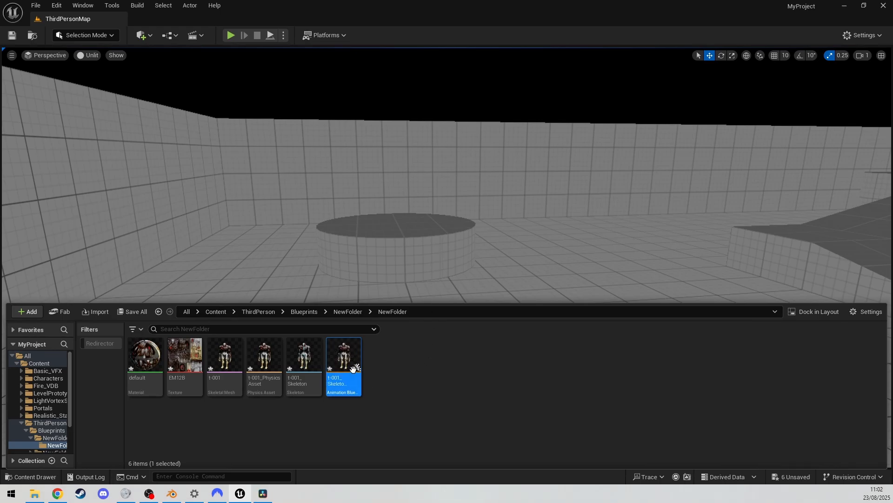
Create a Control Rig asset in the same folder with ControlRig as the parent and name it CR_t-001.
right_click(395, 375)
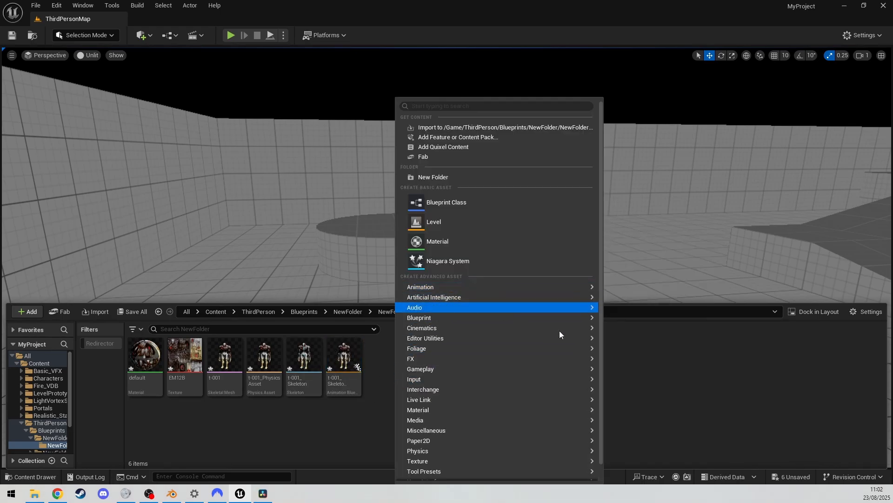
mouse_move(574, 286)
mouse_move(643, 446)
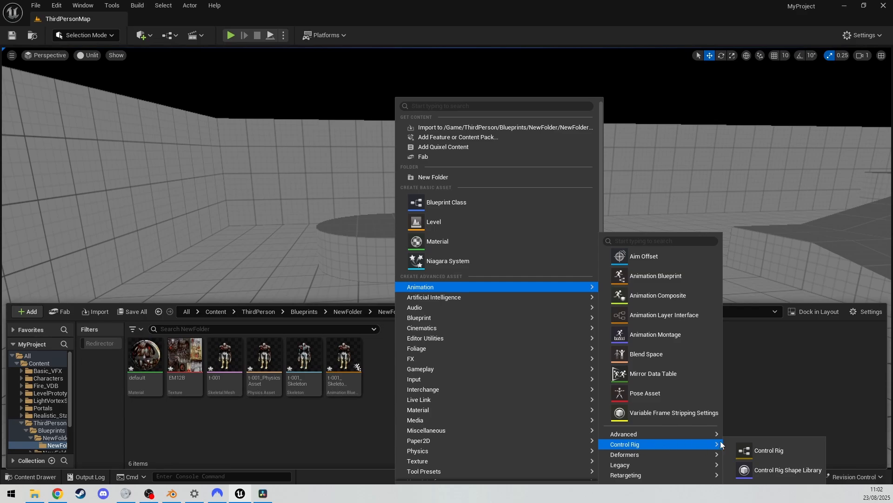
left_click(754, 450)
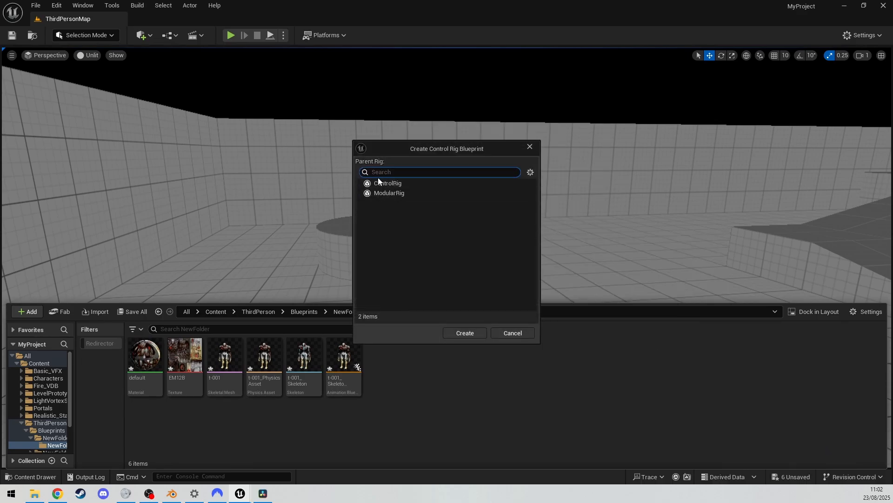
left_click(392, 184)
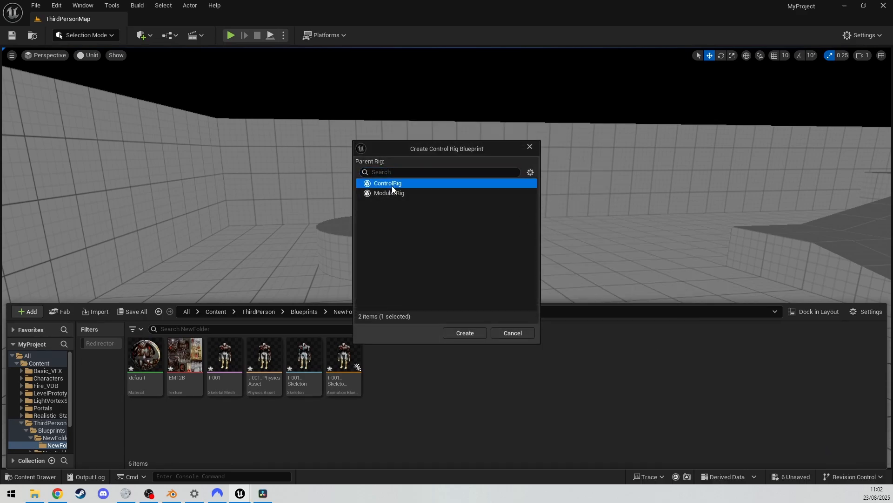
left_click(469, 332)
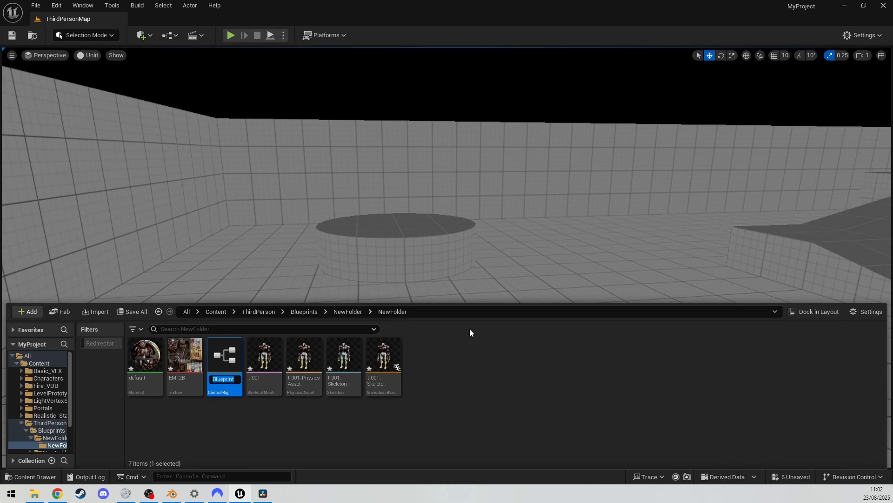
type("CR(")
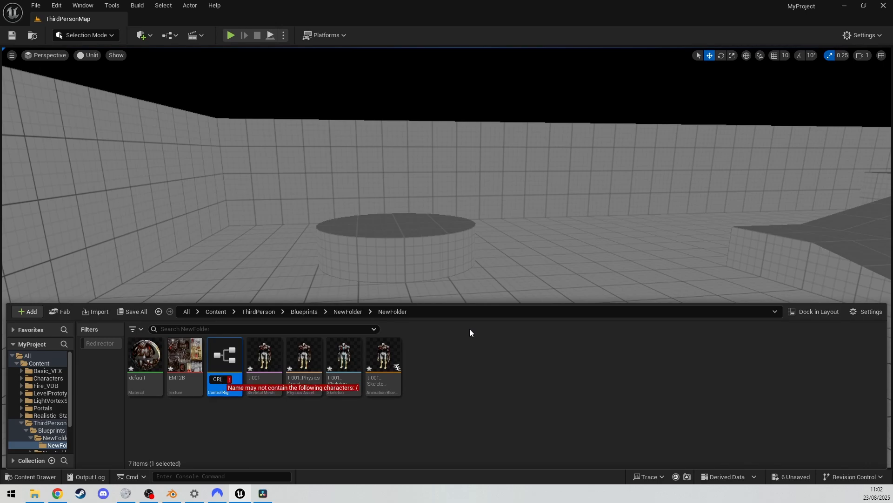
type("F")
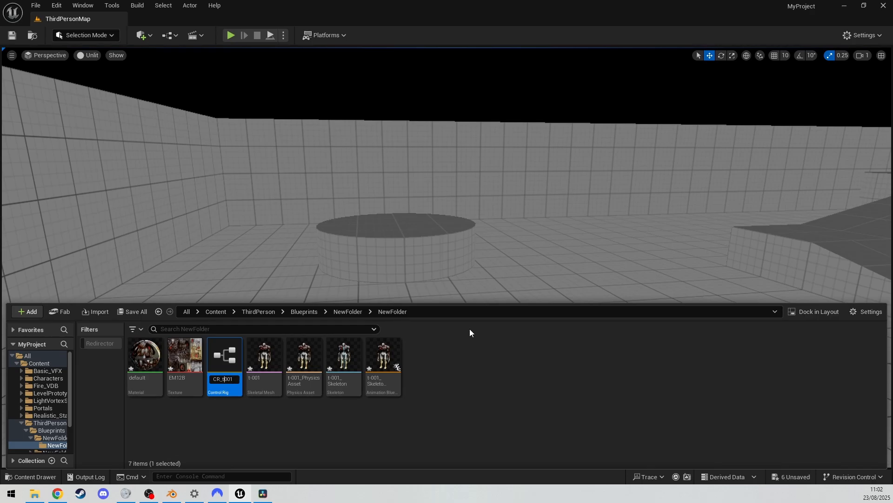
key("Return")
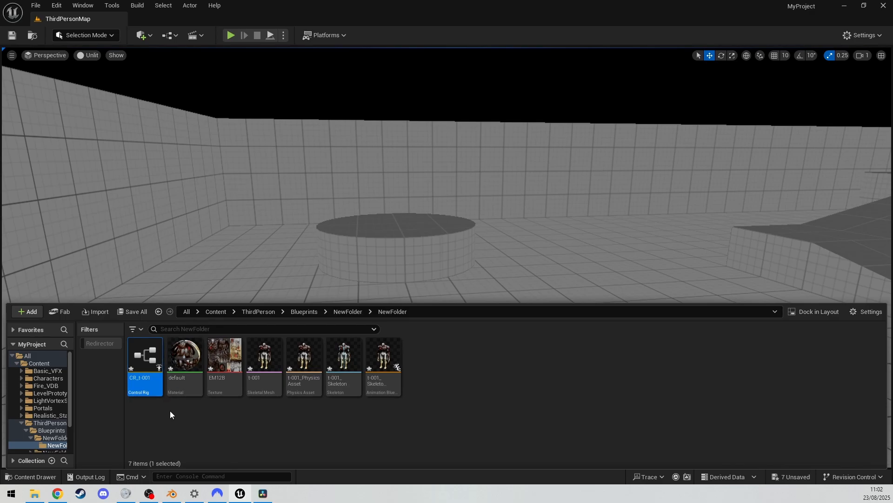
Open CR_t-001 and shrink the preview viewport to give the graph and the rig hierarchy more room.
double_click(141, 367)
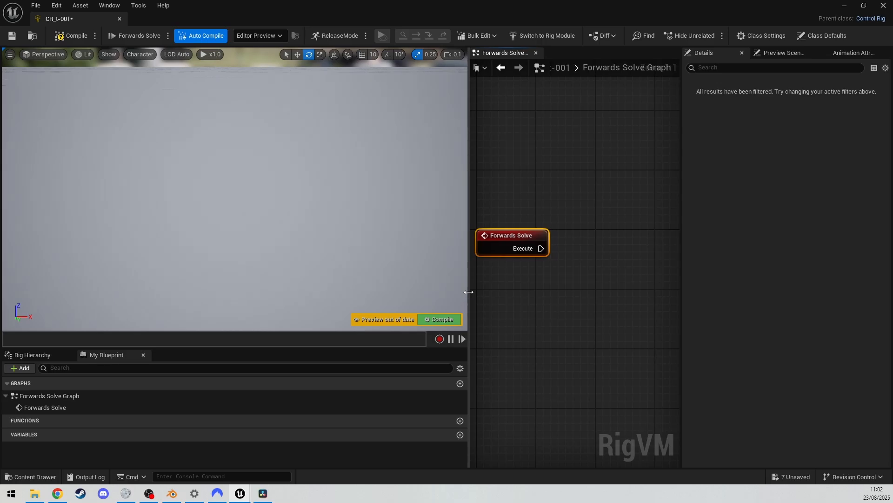
left_click_drag(468, 295, 231, 303)
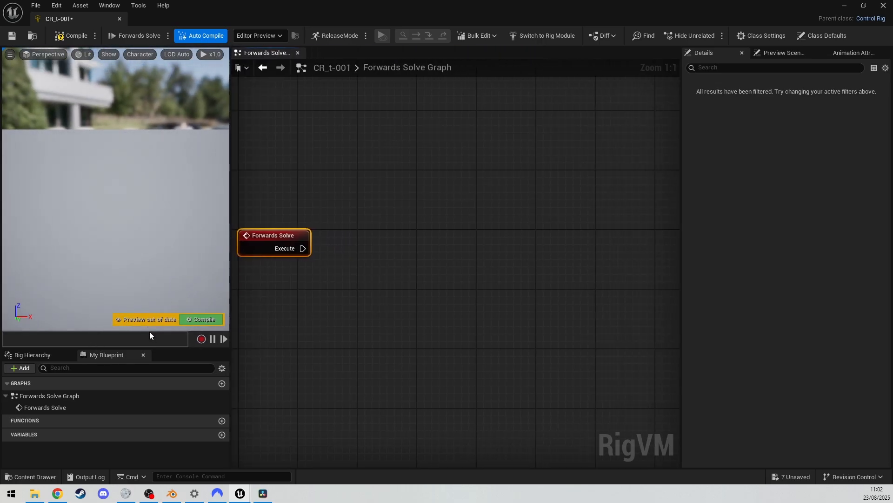
left_click_drag(166, 348, 179, 300)
Import the bone hierarchy of the t-001 skeletal mesh into the control rig.
left_click(43, 307)
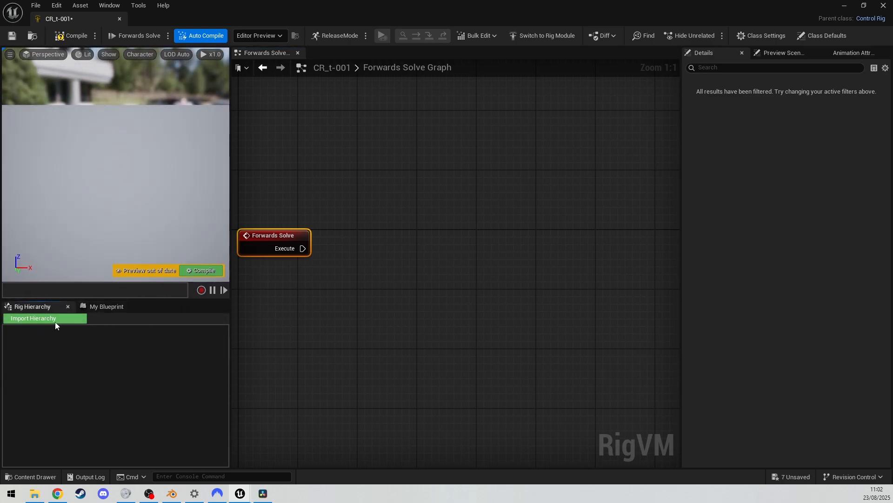
left_click(55, 321)
left_click(507, 257)
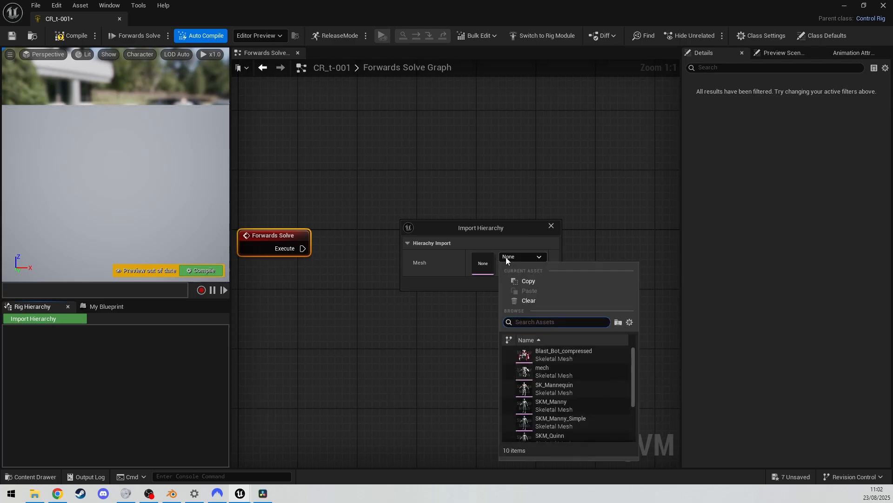
left_click_drag(633, 355, 630, 406)
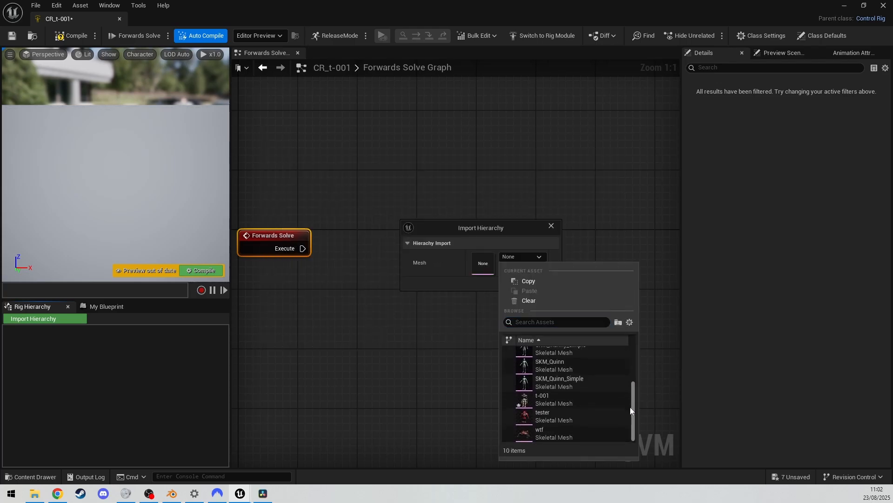
left_click(586, 407)
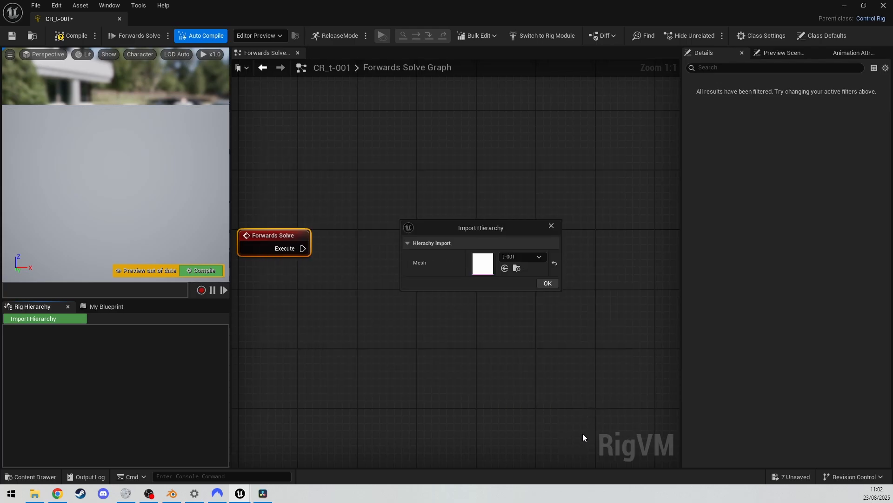
left_click(544, 283)
Set the preview viewport's camera speed to 1, widening the viewport to reach the setting and narrowing it again.
right_click_drag(164, 221, 179, 108)
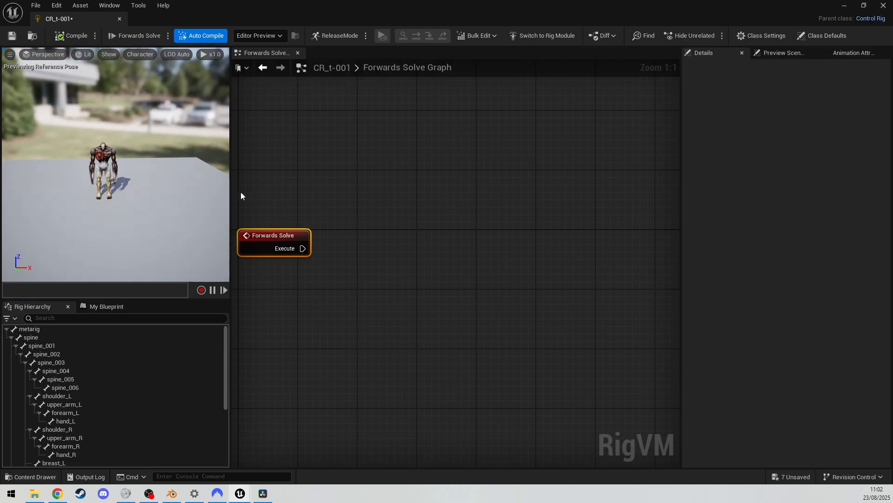
left_click_drag(231, 195, 443, 200)
left_click(428, 54)
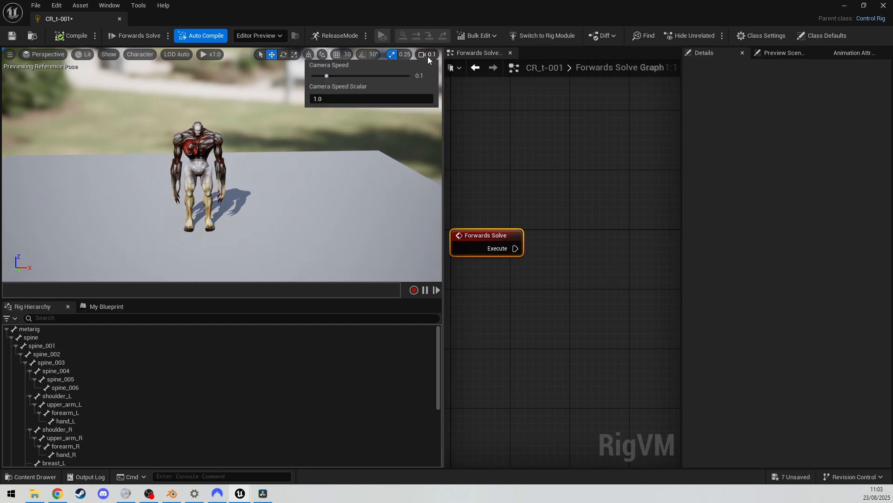
left_click(352, 75)
left_click(408, 159)
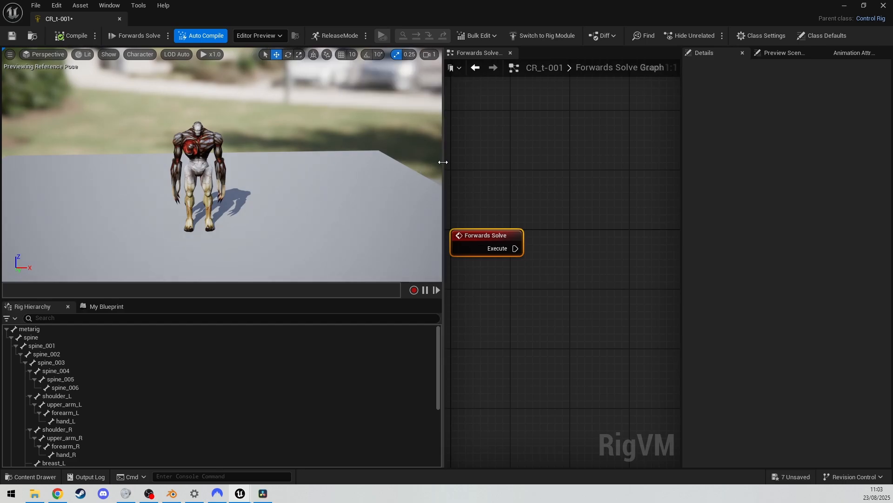
left_click_drag(443, 162, 218, 162)
Bring the camera closer to the imported creature and examine its whole body in the preview.
right_click(105, 177)
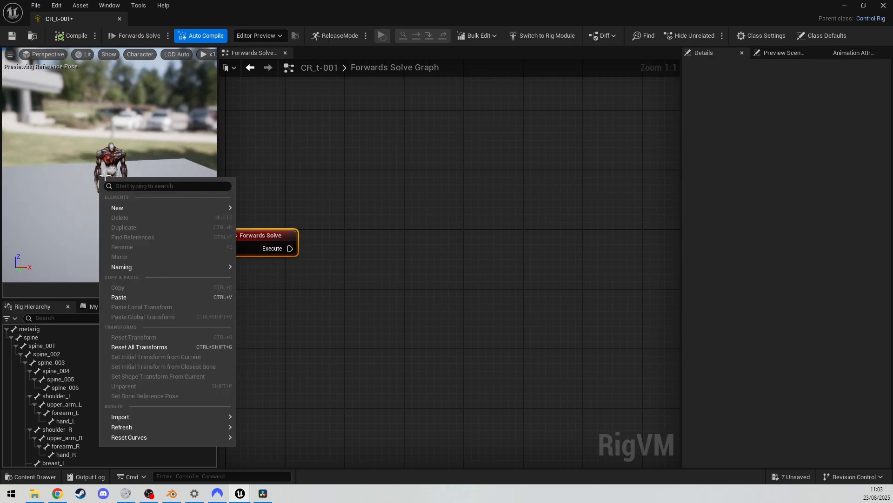
right_click_drag(129, 148, 73, 111)
key("w")
key("a")
key("d")
key("a")
key("a")
key("s")
key("w")
key("d")
key("w")
key("a")
key("s")
right_click_drag(125, 122, 128, 143)
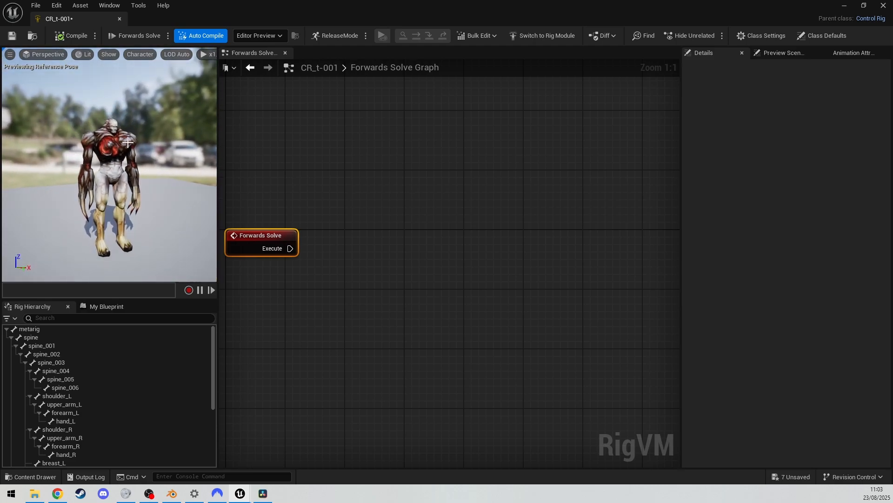
Add a Basic IK node driven by the Forwards Solve execution and place it higher in the graph.
left_click(335, 273)
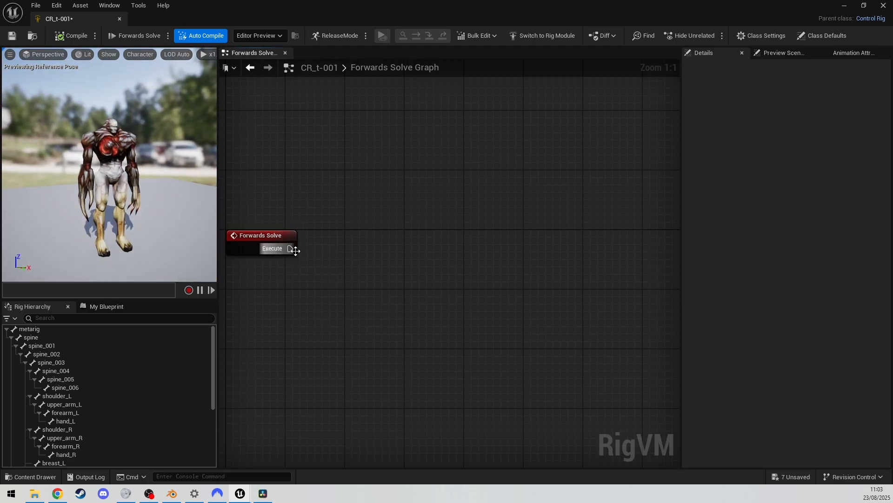
left_click_drag(291, 249, 467, 243)
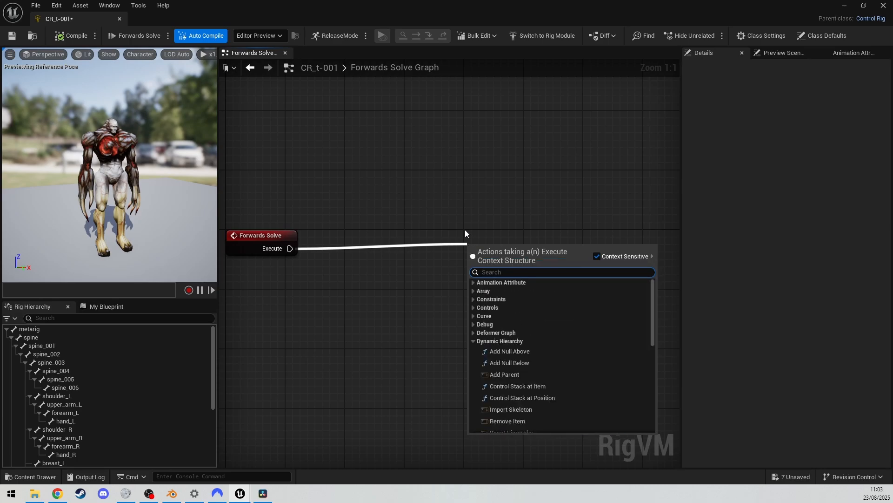
type("bas")
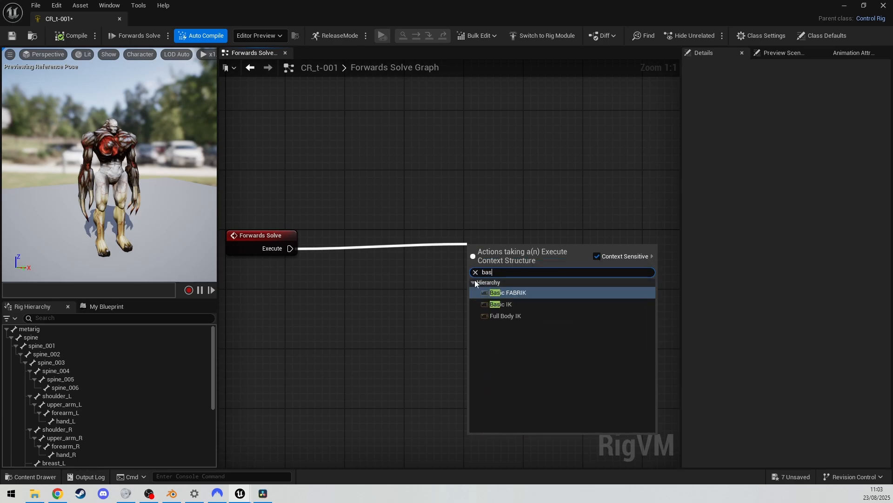
left_click(502, 303)
left_click_drag(512, 244, 523, 128)
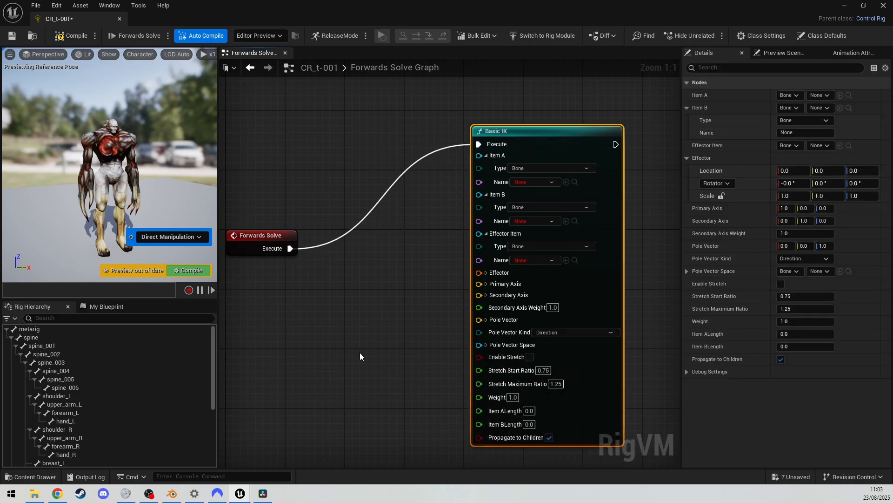
Assign the right leg bones to the Basic IK node: foot_R as Effector Item, shin_R as Item B and thigh_R as Item A.
left_click(542, 261)
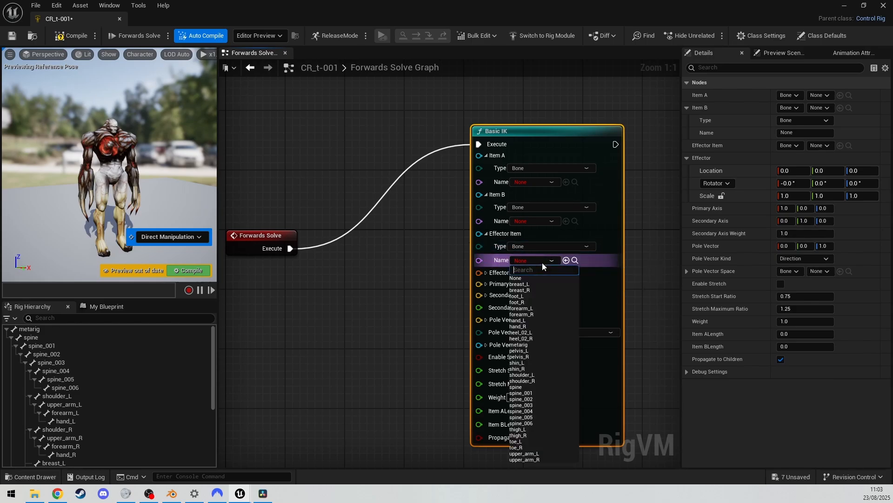
left_click(541, 302)
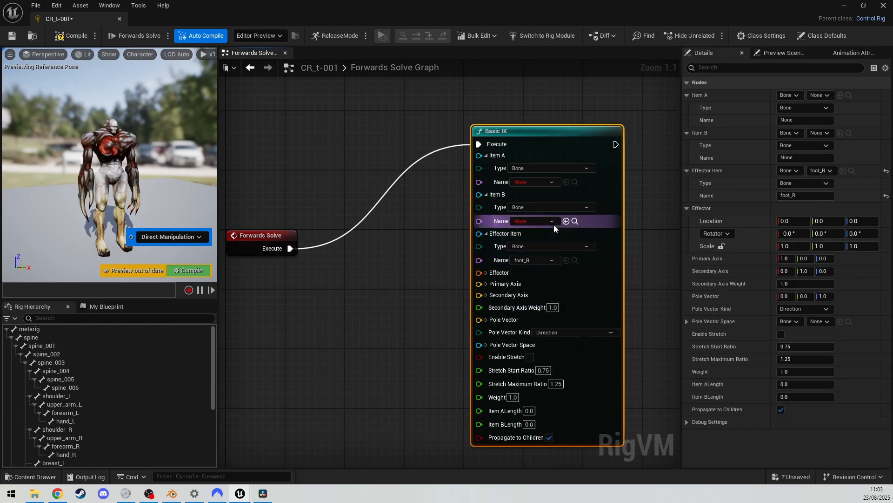
left_click(554, 206)
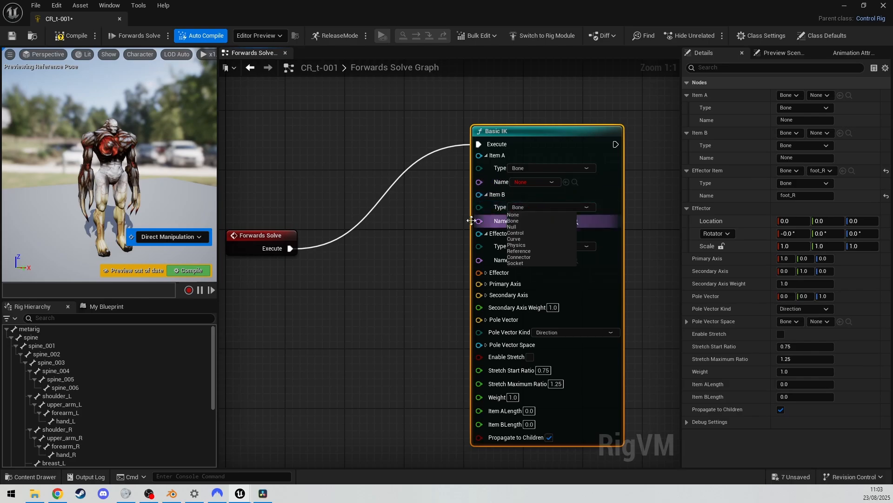
left_click(525, 221)
left_click(528, 222)
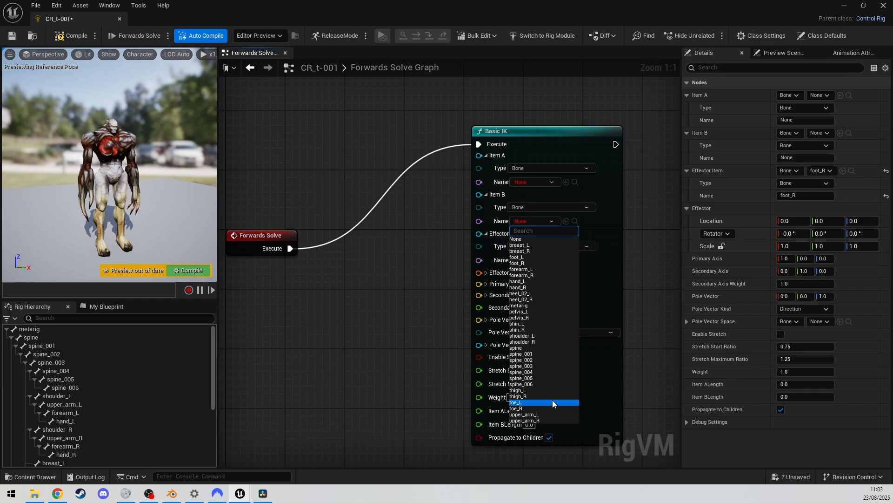
left_click(522, 330)
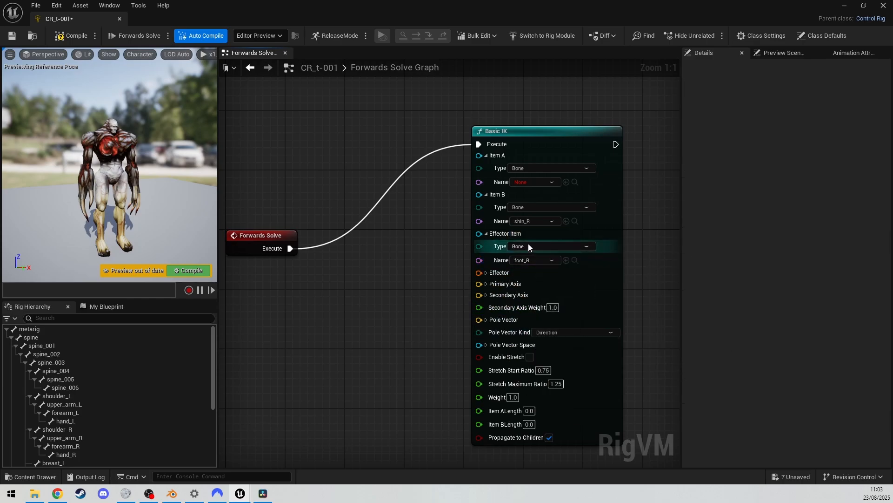
left_click(535, 182)
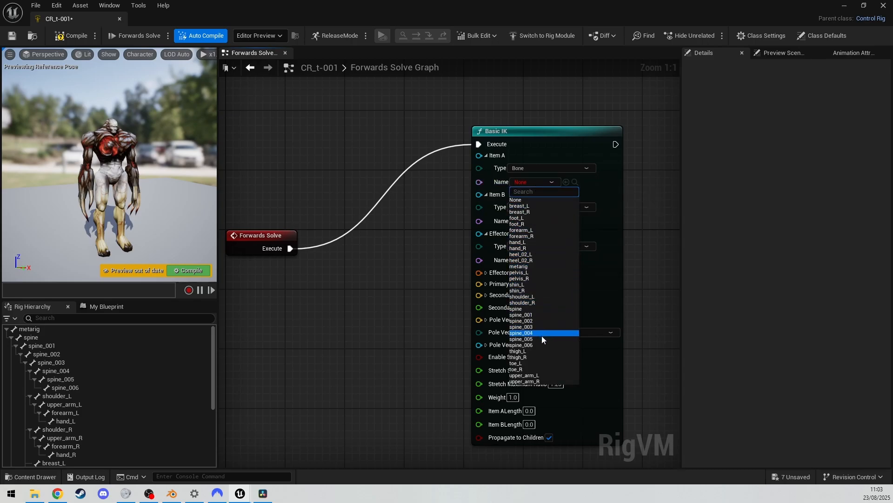
left_click(540, 358)
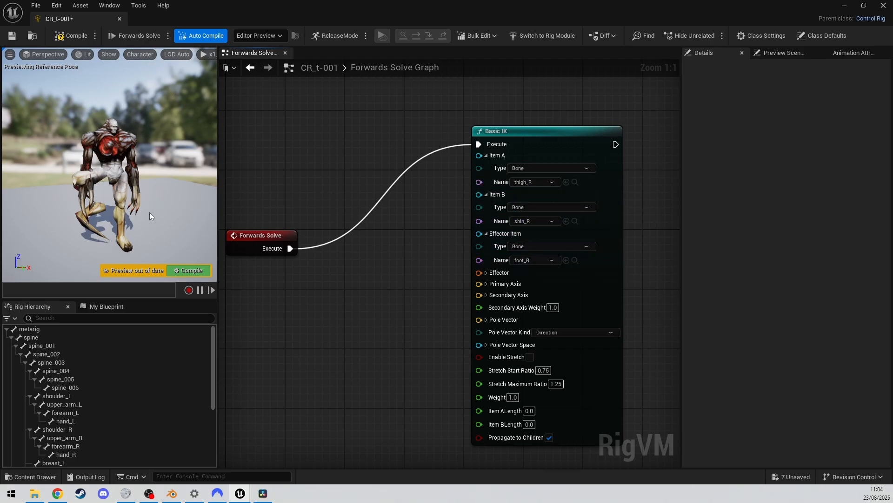
Add a Get Transform node for the foot_R bone and connect its Transform to the Basic IK Effector.
key("w")
right_click_drag(149, 212, 100, 210)
key("a")
key("d")
key("s")
left_click_drag(214, 346, 212, 418)
left_click_drag(74, 439, 295, 326)
left_click(311, 379)
left_click_drag(376, 337, 484, 274)
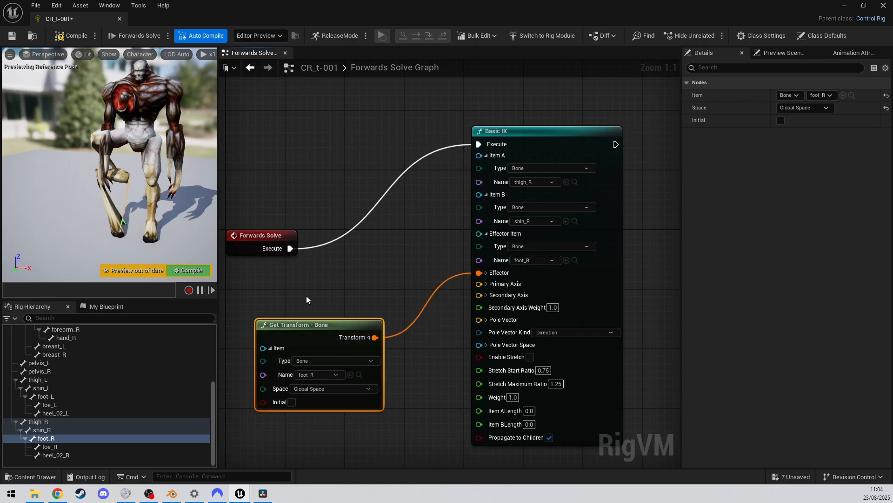
left_click(307, 298)
Expand the Basic IK axis settings and set Secondary Axis Y and Primary Axis X to 0.
left_click(485, 284)
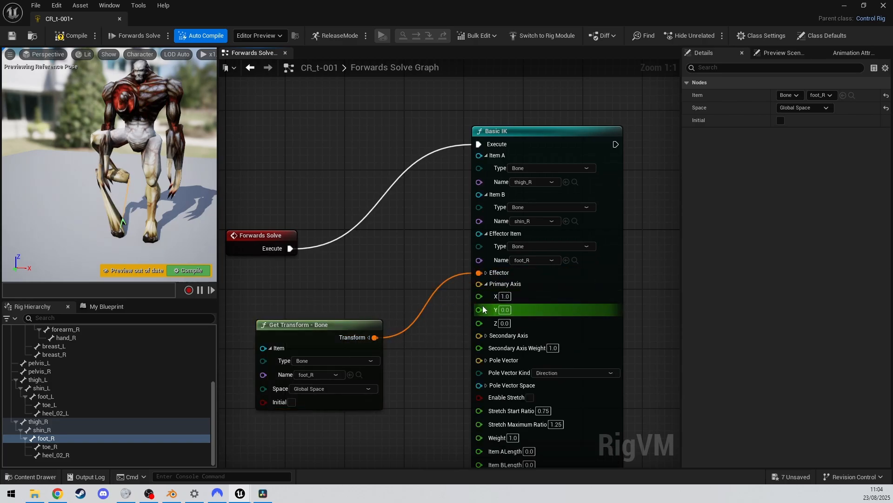
left_click(487, 336)
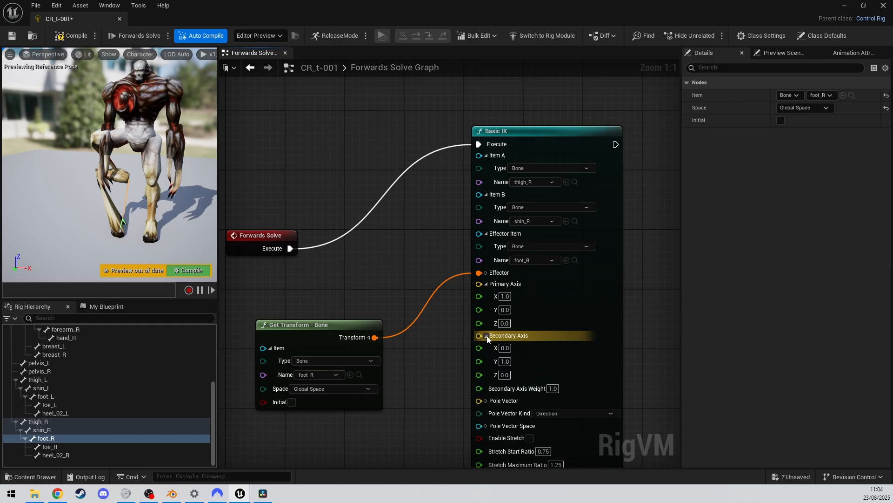
right_click_drag(431, 325, 380, 294)
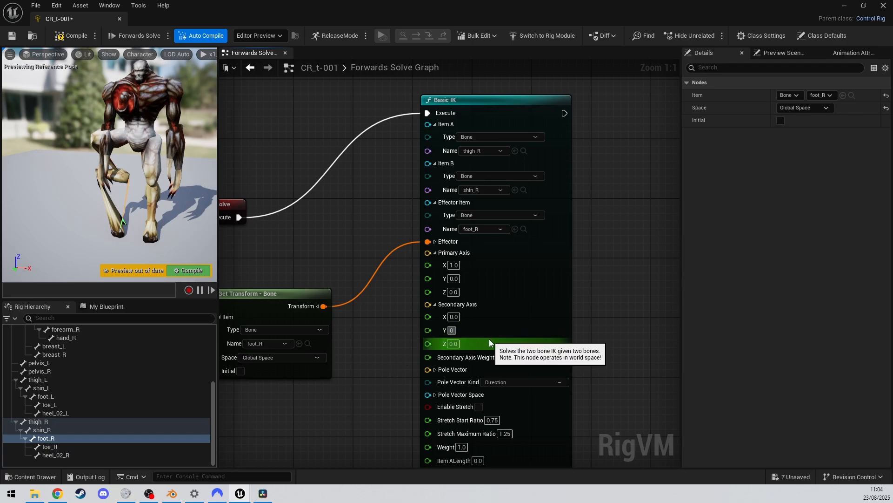
key("Return")
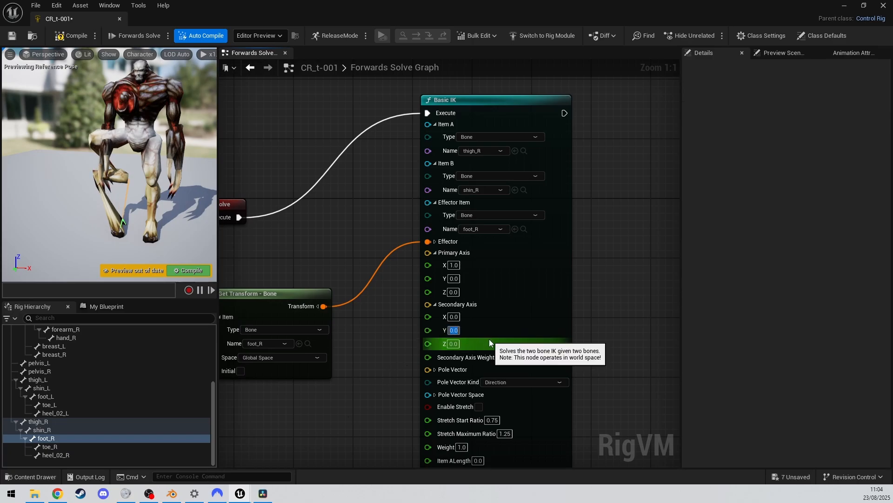
left_click(454, 265)
type("0")
key("Return")
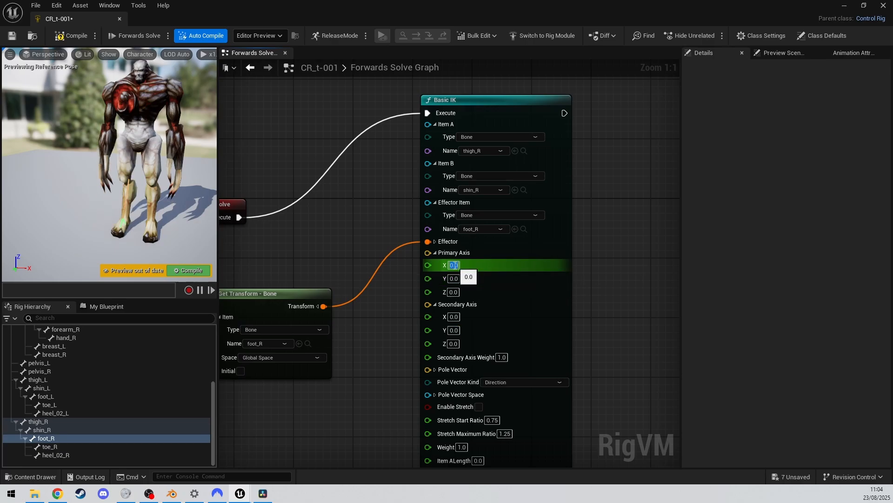
Inspect the creature's legs, then open t-001_Skeleton and examine the axis directions of the shin bones, especially shin_R.
key("w")
right_click_drag(130, 191, 110, 188)
key("a")
key("d")
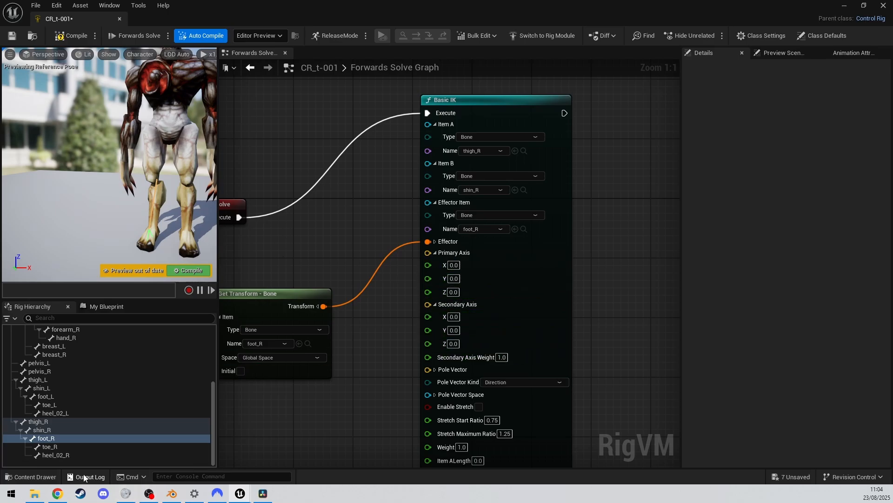
left_click(46, 477)
double_click(342, 368)
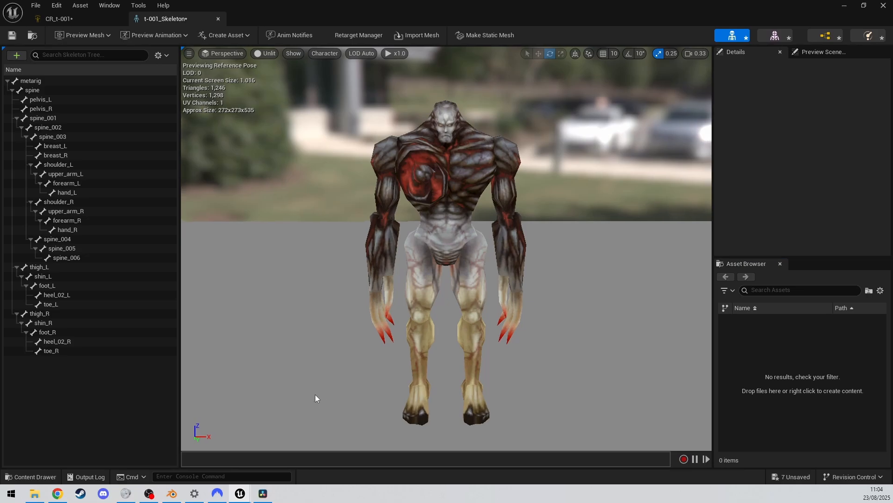
right_click_drag(446, 252, 437, 274)
right_click_drag(298, 379, 324, 366)
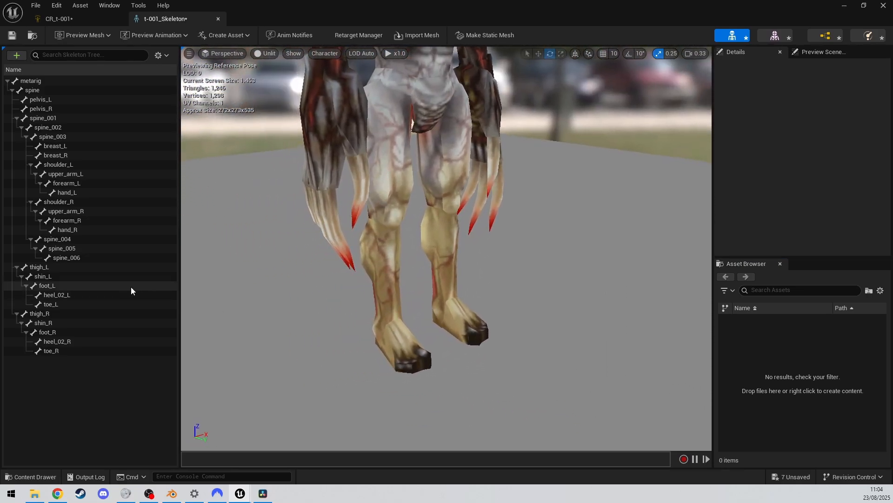
left_click(76, 270)
left_click(68, 281)
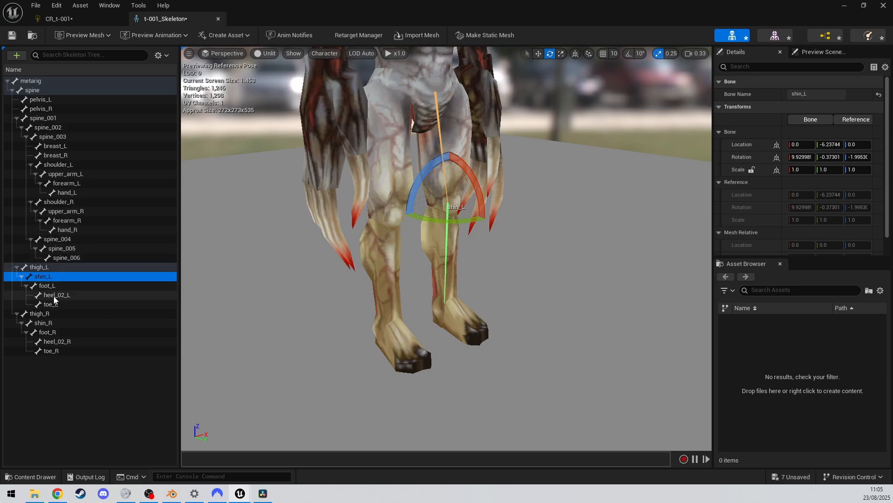
left_click(50, 325)
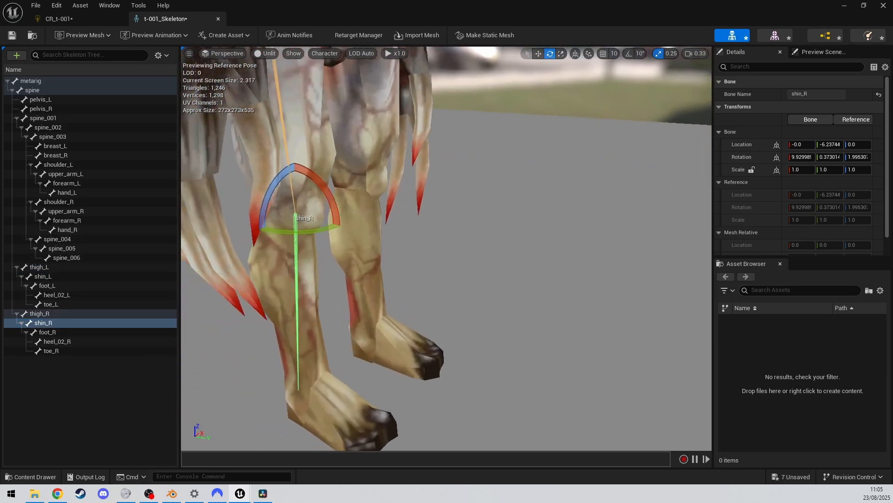
left_click(541, 55)
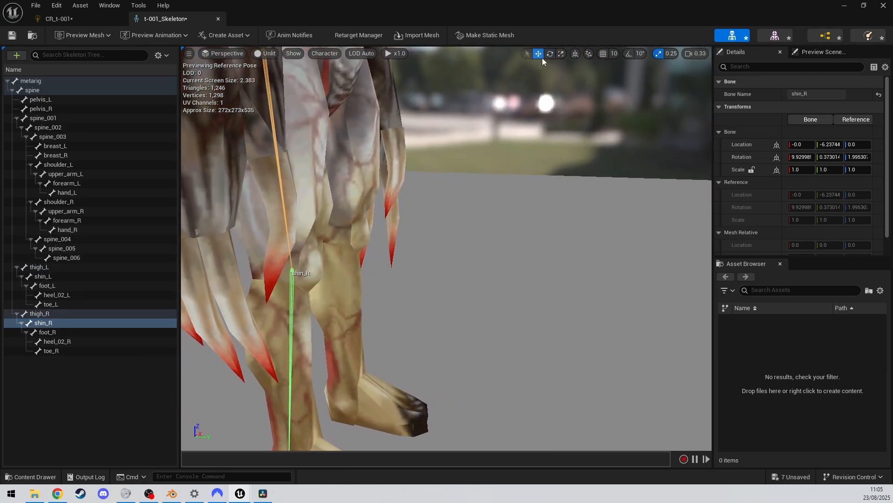
right_click_drag(415, 282, 363, 301)
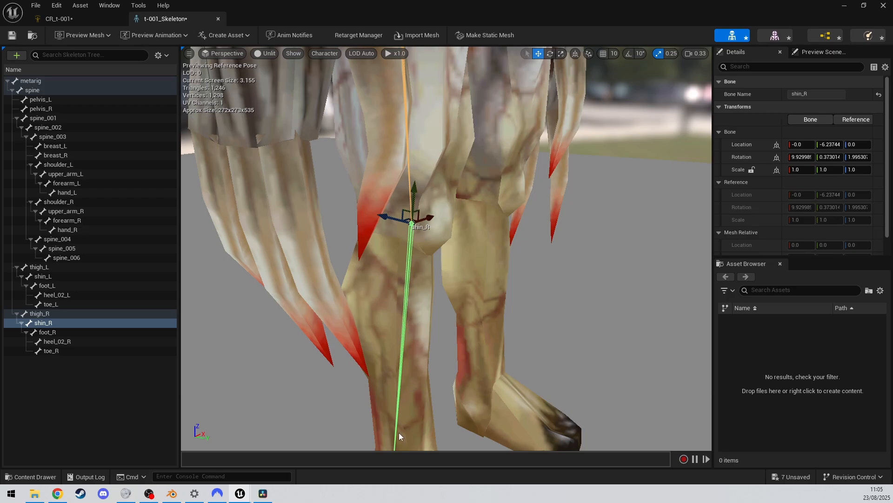
Return to CR_t-001 and set the Basic IK node's Primary Axis Y to -1.
left_click(96, 24)
left_click(453, 279)
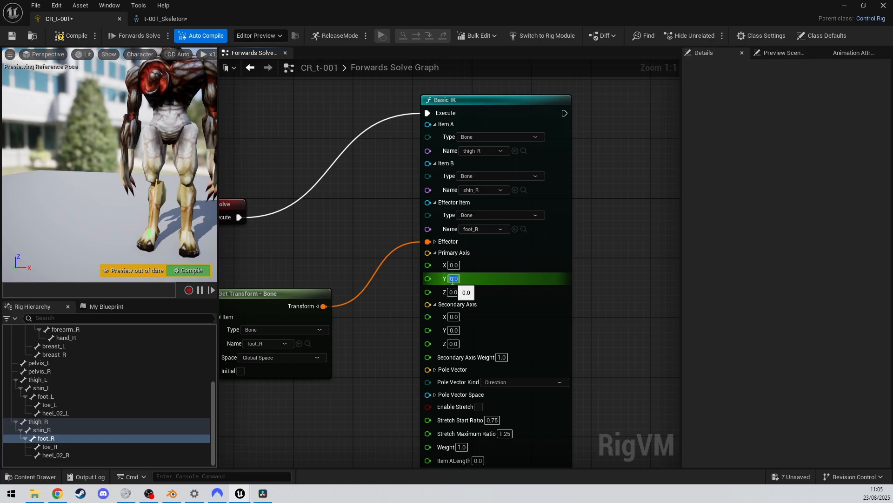
type("-1")
key("Return")
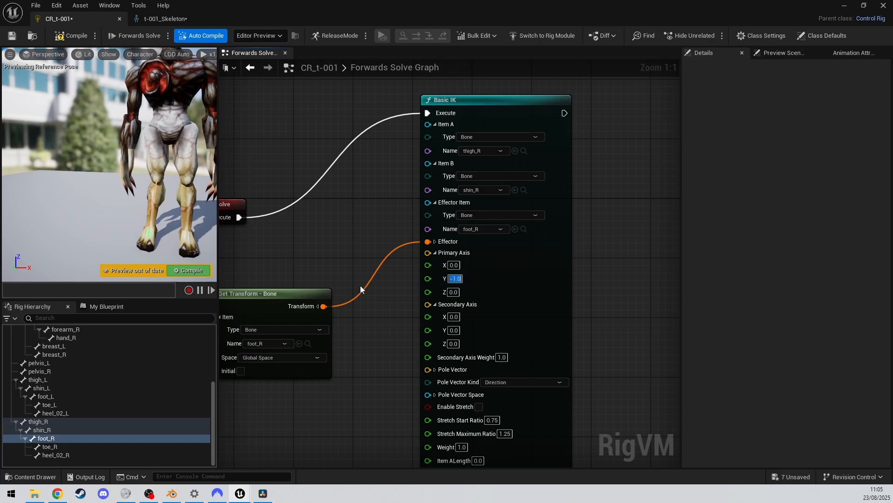
Inspect the creature's legs in the preview, then examine the axis directions of foot_R, thigh_L and thigh_R in t-001_Skeleton.
right_click_drag(118, 214, 195, 219)
right_click_drag(139, 186, 84, 184)
mouse_move(124, 215)
right_mouse_down()
mouse_move(112, 214)
mouse_move(135, 216)
mouse_move(124, 216)
right_mouse_up()
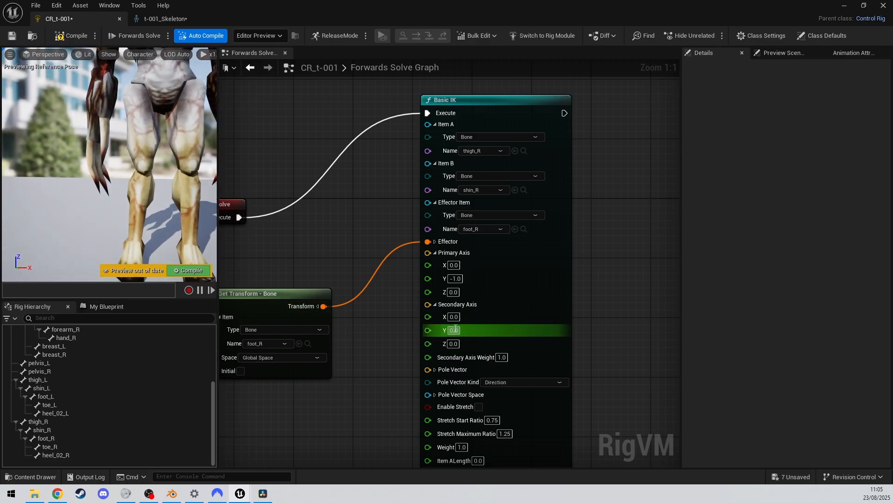
left_click(149, 21)
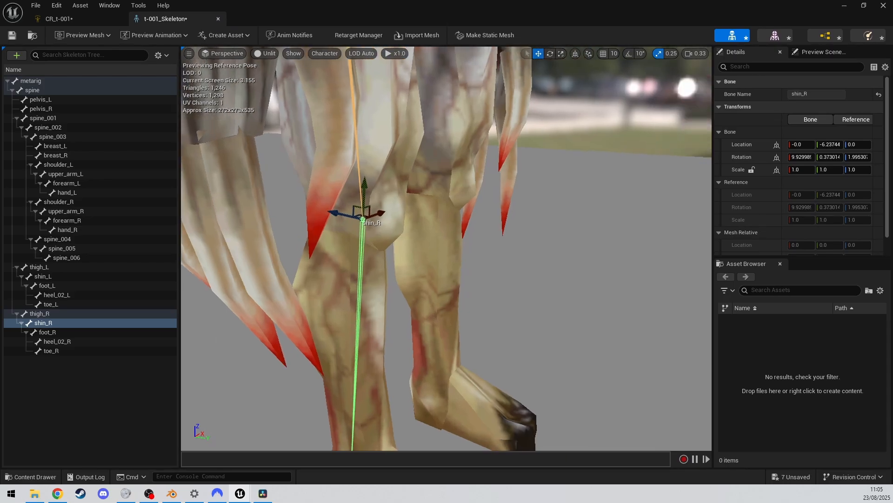
mouse_move(224, 390)
right_mouse_down()
mouse_move(237, 390)
mouse_move(224, 390)
right_mouse_up()
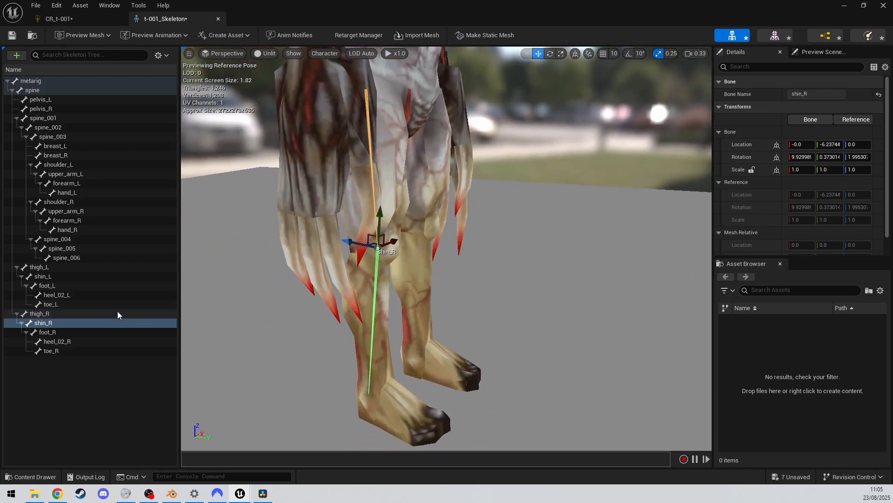
left_click(93, 332)
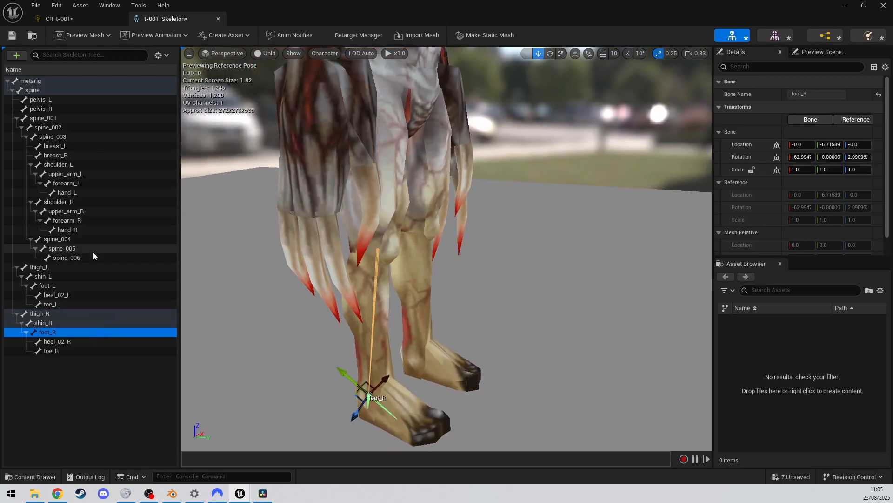
left_click(65, 267)
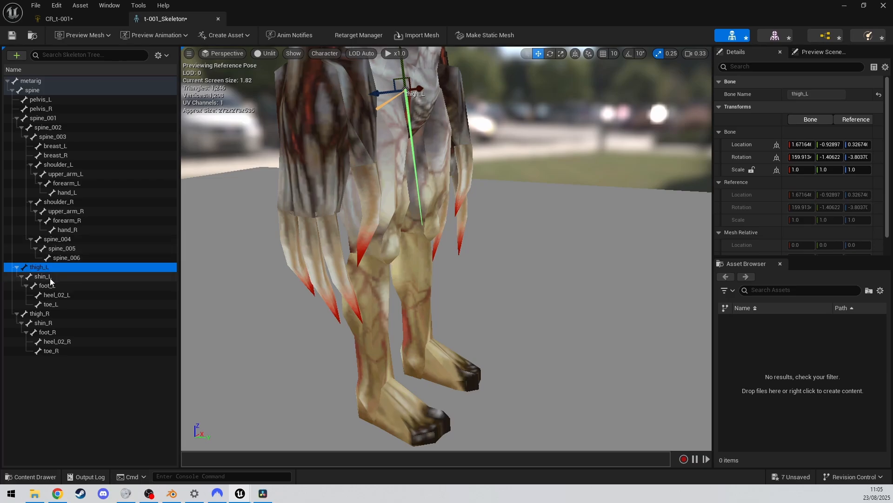
left_click(51, 312)
right_click_drag(242, 297, 160, 281)
key("w")
key("s")
key("w")
key("d")
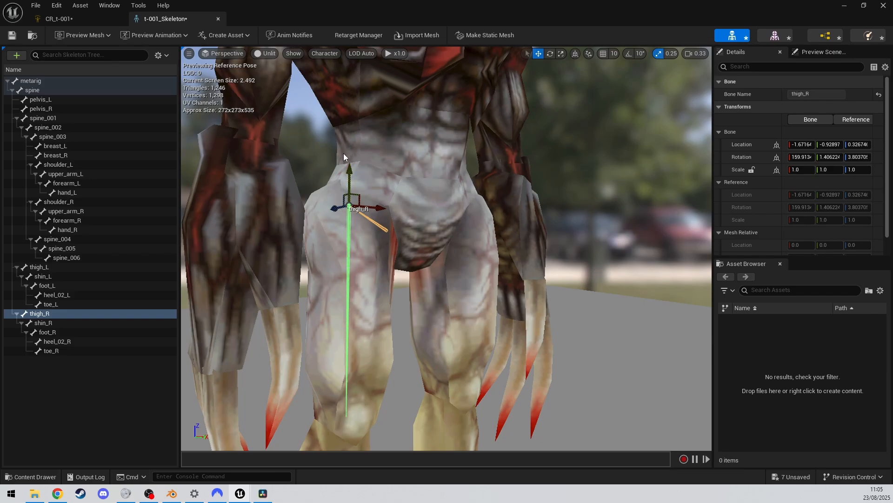
Close the CR_t-001 and t-001_Skeleton editors, then reopen the CR_t-001 Control Rig.
left_click(120, 19)
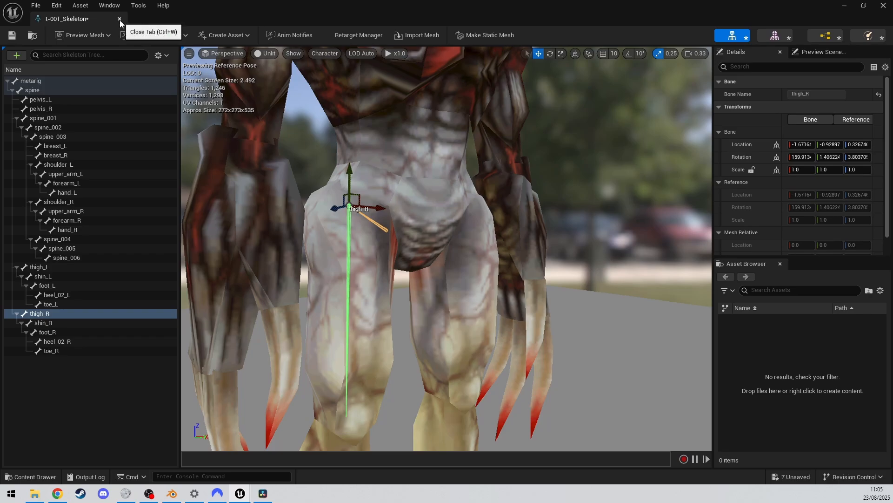
left_click(120, 18)
left_click(31, 477)
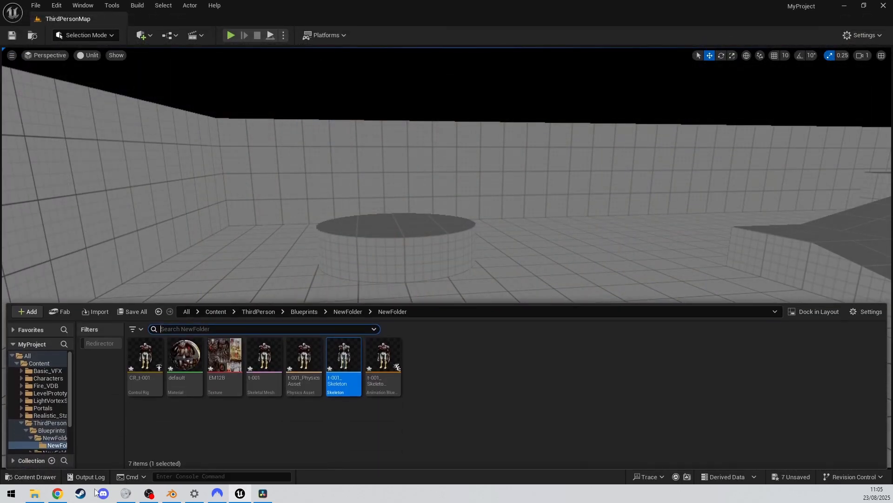
double_click(145, 357)
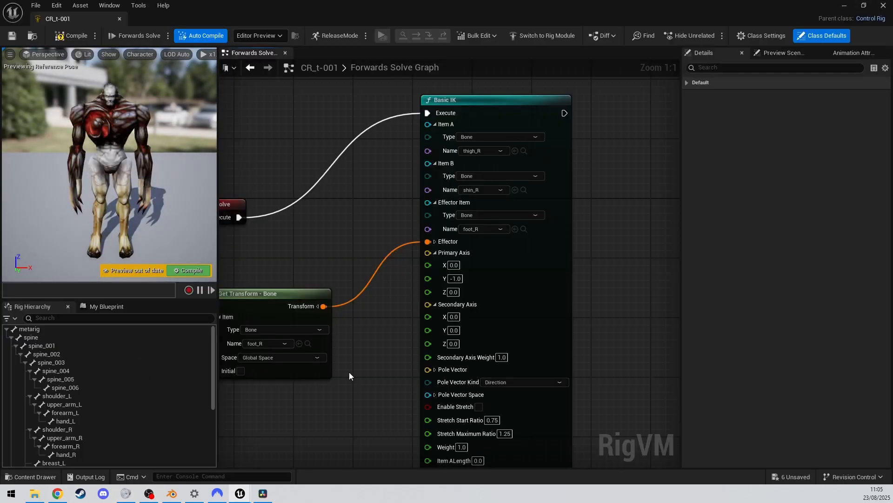
Try -1 and 1 as the Basic IK node's Secondary Axis Y, then set it back to 0.
left_click(454, 330)
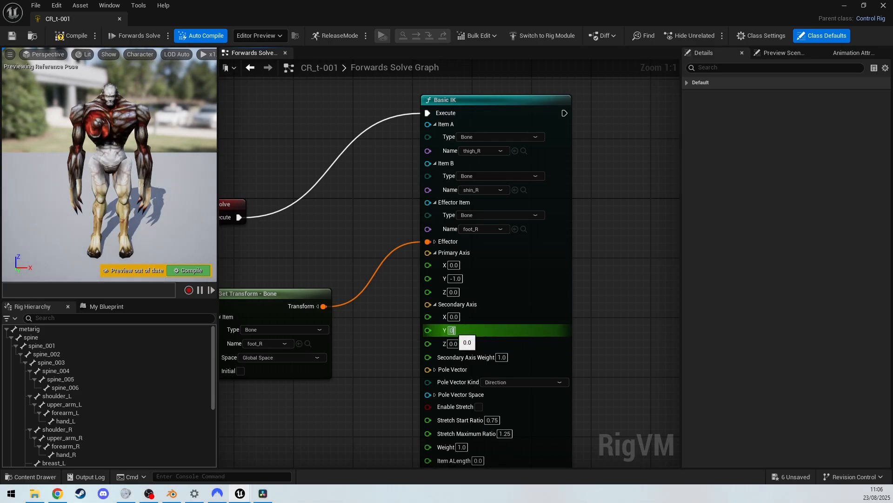
type("-1")
key("Return")
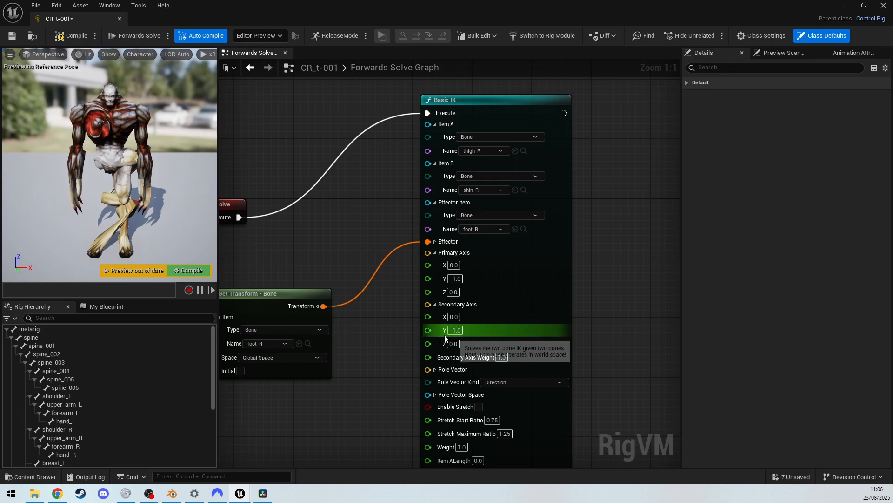
left_click_drag(454, 330, 448, 331)
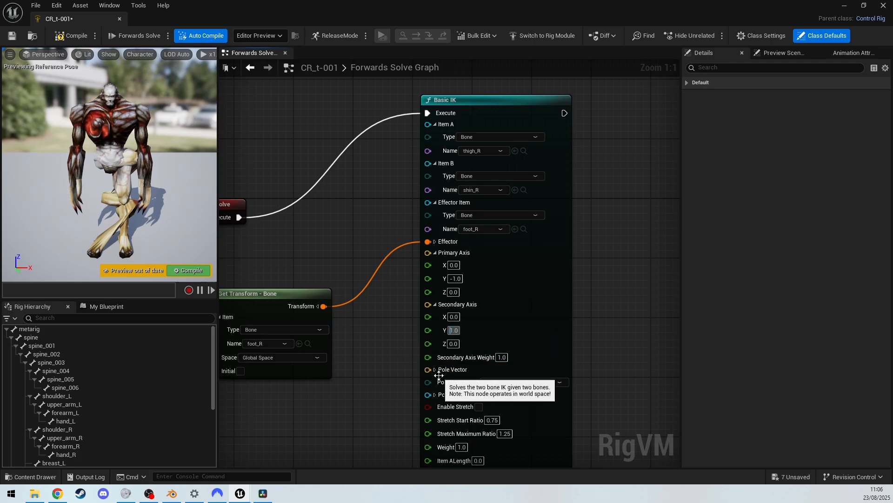
key("Return")
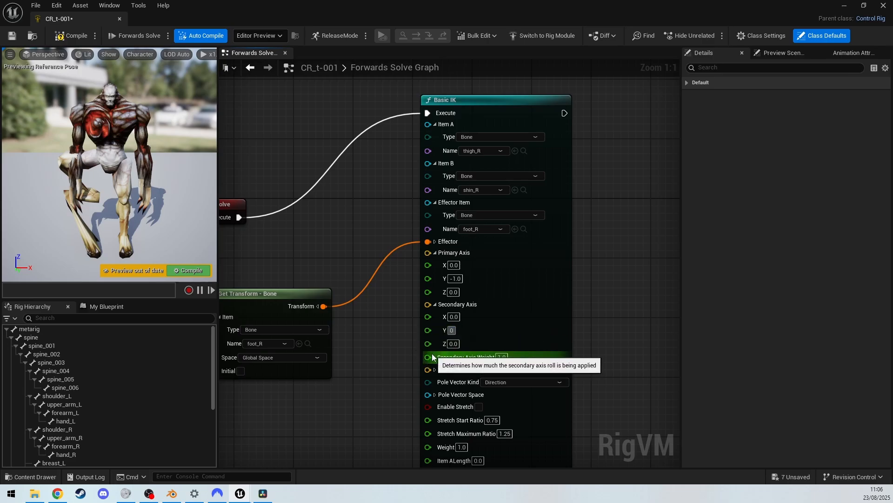
key("Return")
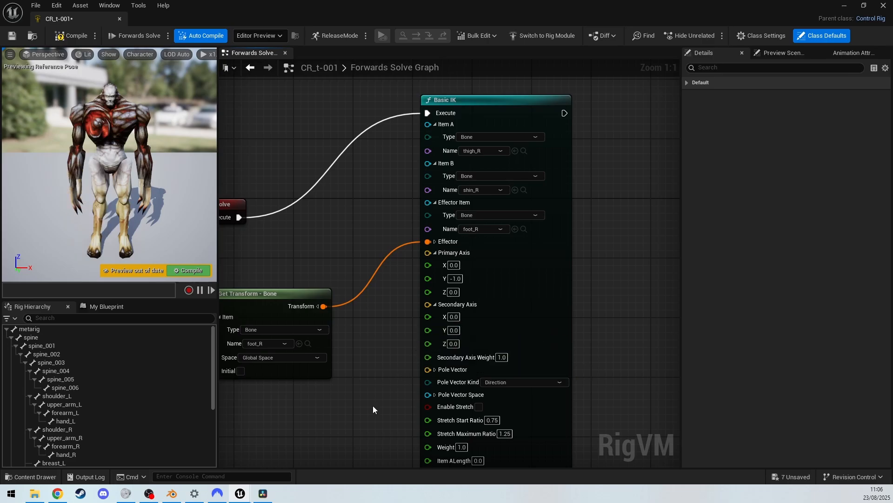
Open the CR_Krimson_G Control Rig from ThirdPerson/Blueprints/NewFolder2 as a reference.
left_click(31, 476)
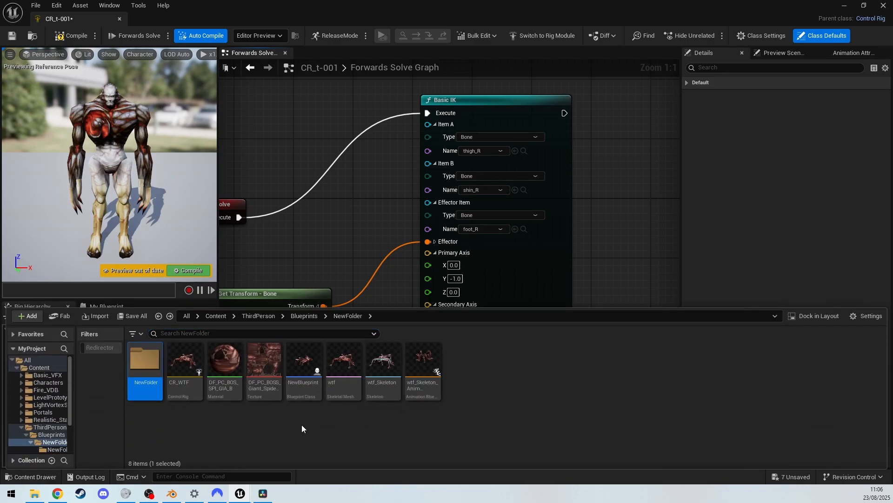
key("alt+Left")
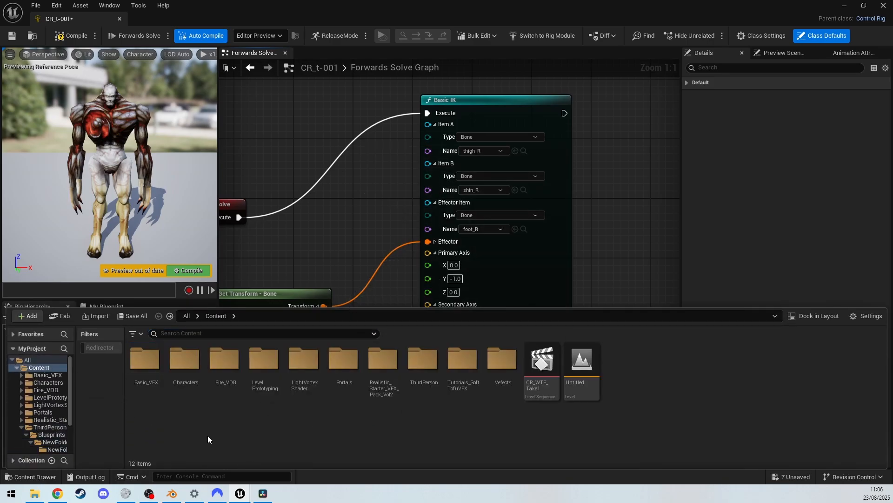
double_click(425, 361)
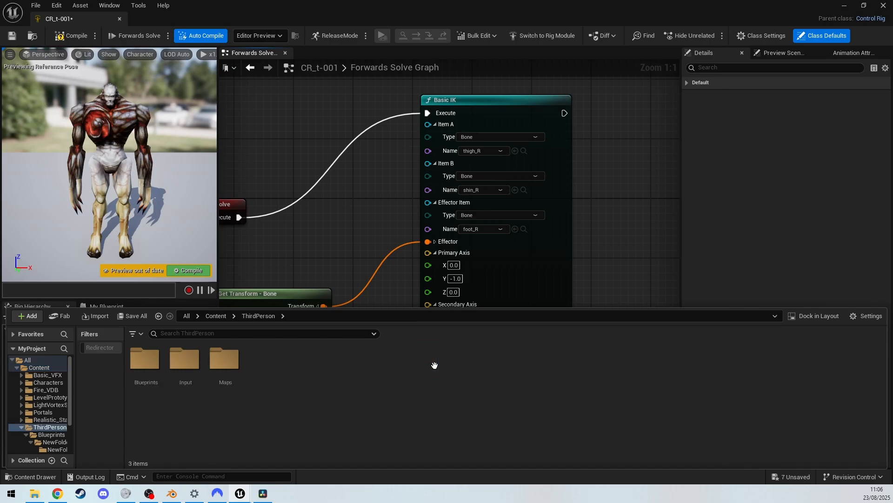
double_click(144, 360)
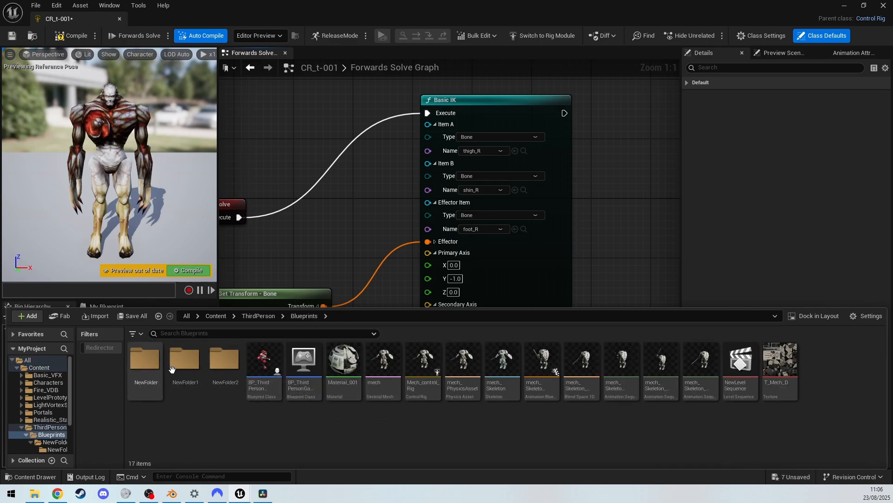
left_click(228, 371)
double_click(228, 371)
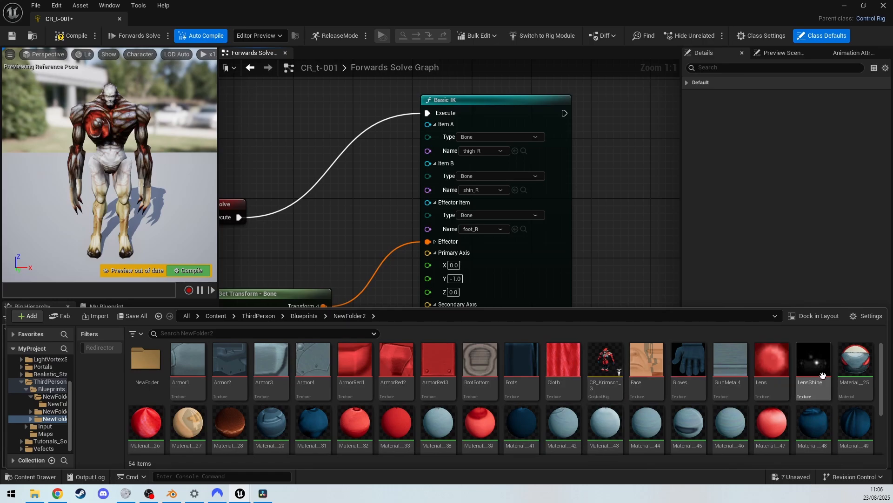
left_click(600, 363)
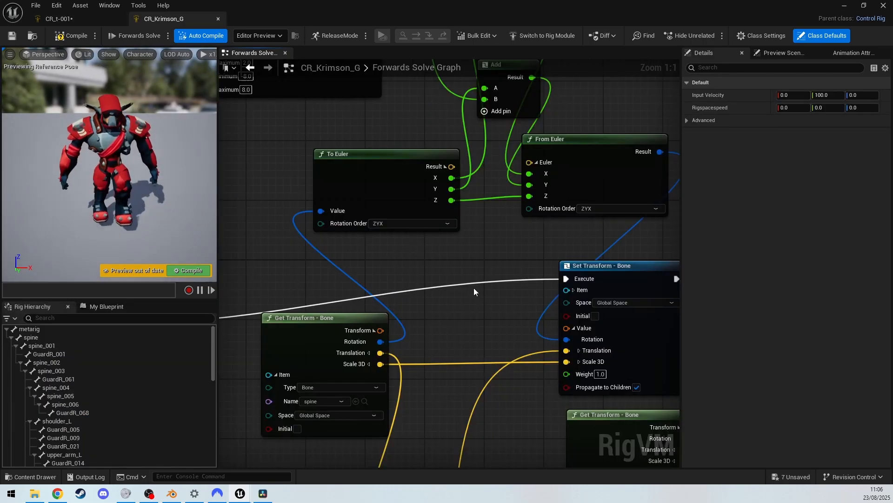
Examine the axis and pole vector settings of CR_Krimson_G's right-leg Basic IK node, then close that rig.
right_click_drag(475, 288, 383, 290)
scroll(384, 291, "down", 5)
scroll(451, 253, "up", 6)
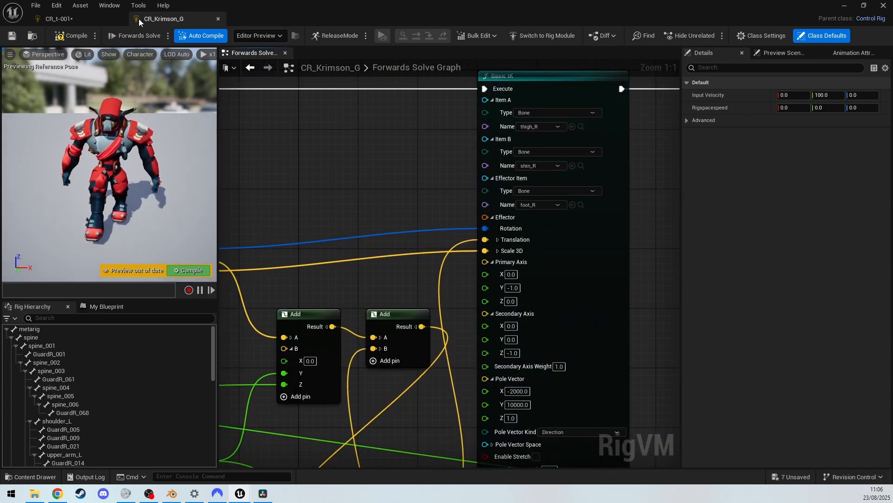
left_click(113, 20)
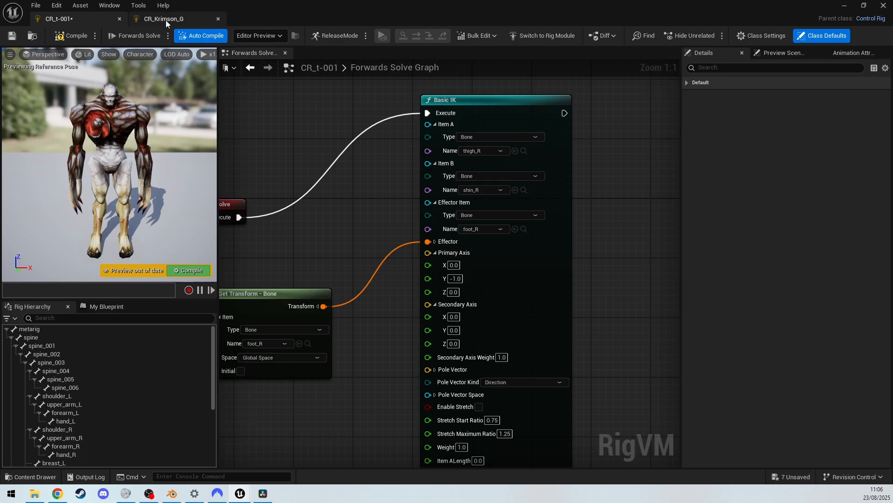
left_click(218, 19)
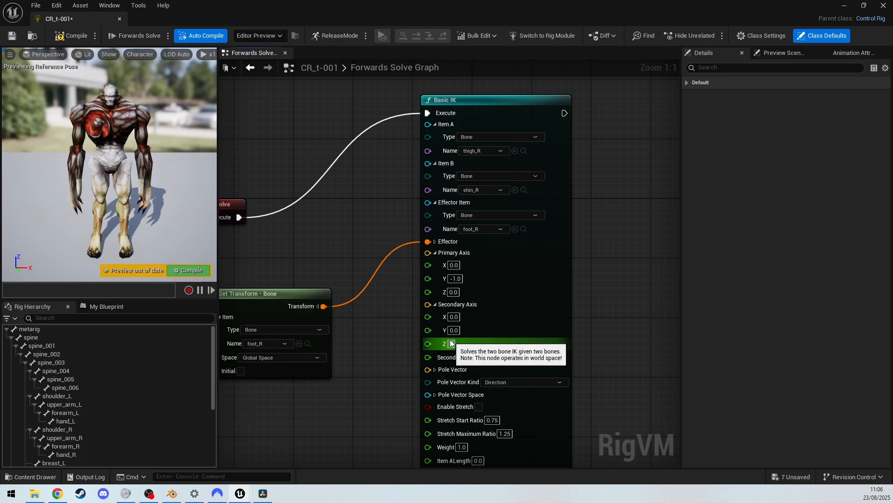
Set the Basic IK node's Secondary Axis Z to -1 in CR_t-001.
key("BackSpace")
key("BackSpace")
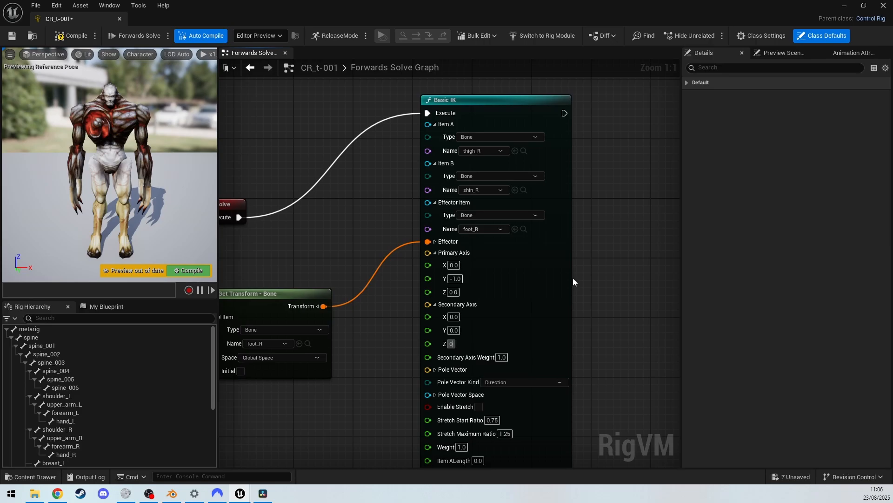
type("-2")
key("BackSpace")
type("1")
key("Return")
left_click(400, 381)
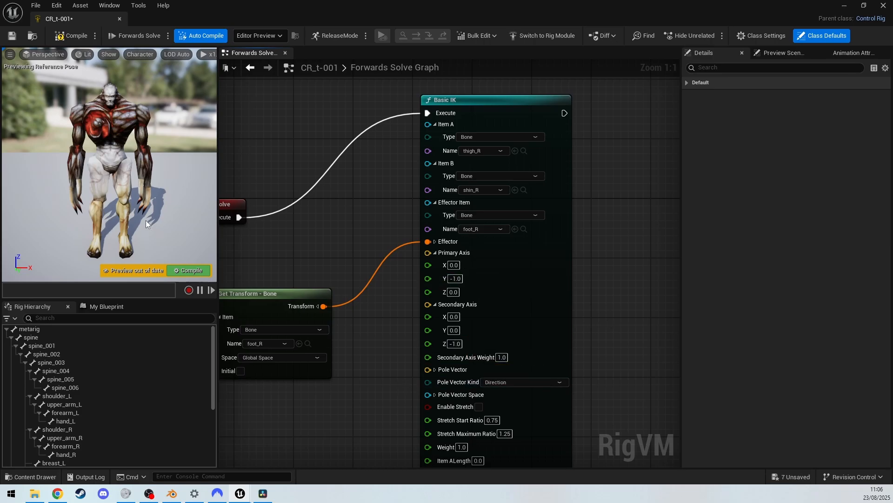
Inspect the creature's legs from the side in the preview to check the knee bend direction.
key("w")
right_click_drag(146, 221, 35, 272)
key("a")
key("s")
key("d")
key("s")
key("a")
key("w")
key("s")
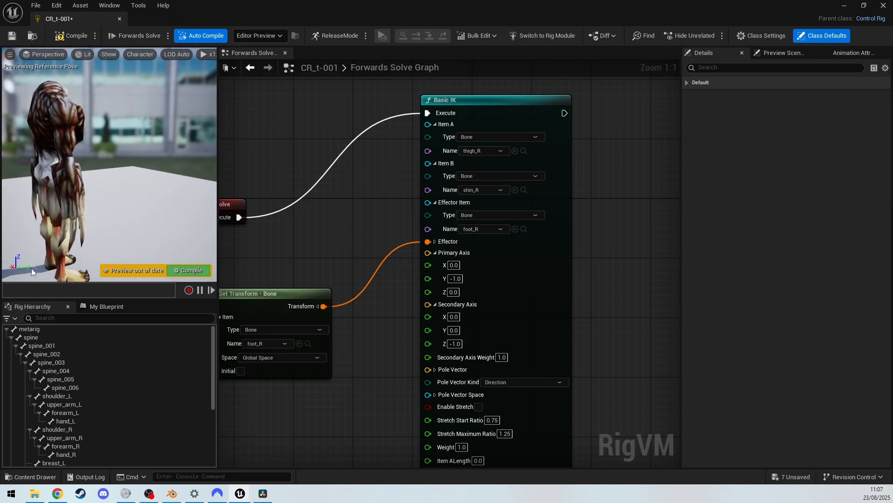
Expand the Basic IK node's Pole Vector, set its Z to 0 and Y to 1000, and check the legs from the front.
left_click(435, 370)
right_click_drag(372, 389, 362, 331)
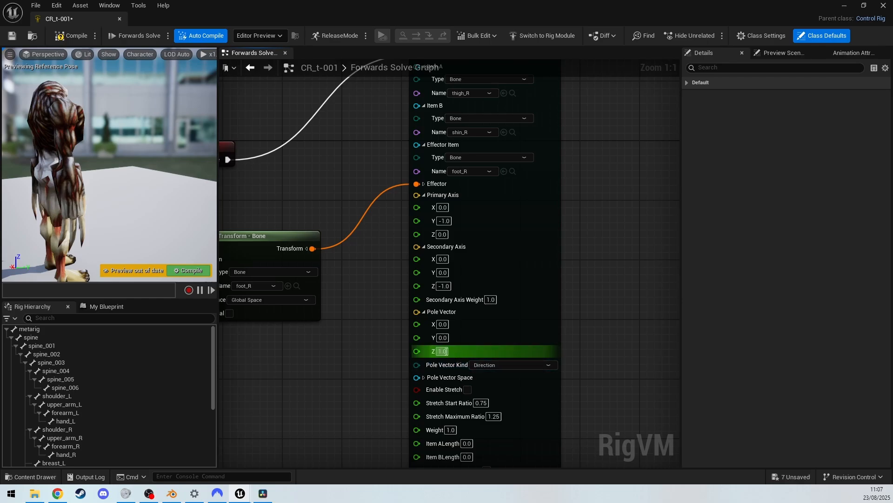
left_click(441, 338)
type("-")
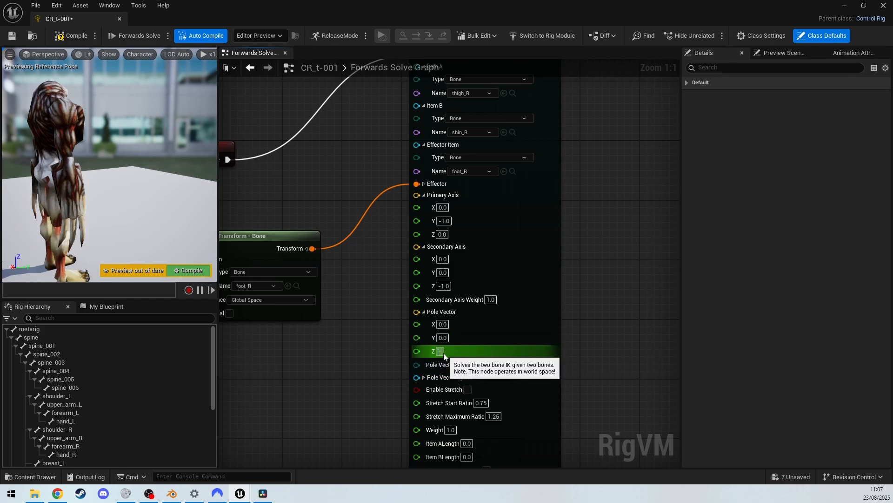
key("Return")
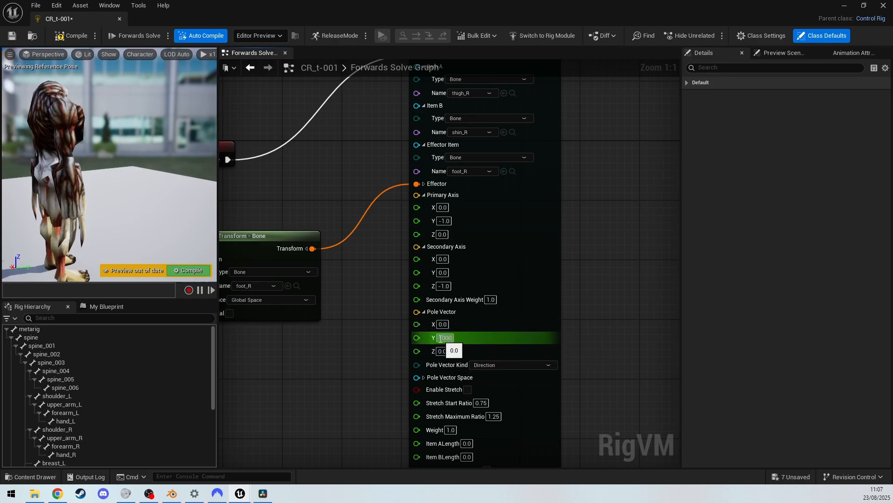
key("Return")
left_click(336, 369)
right_click_drag(130, 186, 102, 202)
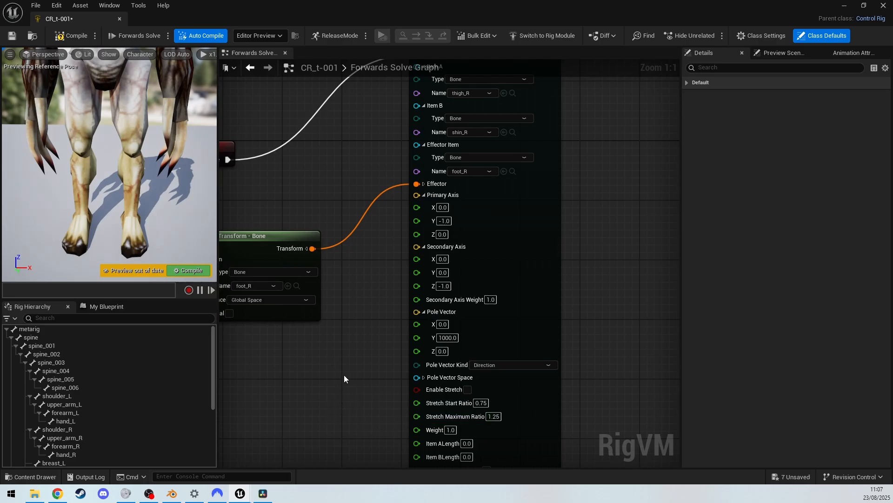
Expand the foot_R node's Transform and the Basic IK Effector into components, and move the Forwards Solve node farther from them.
right_click_drag(343, 375, 399, 369)
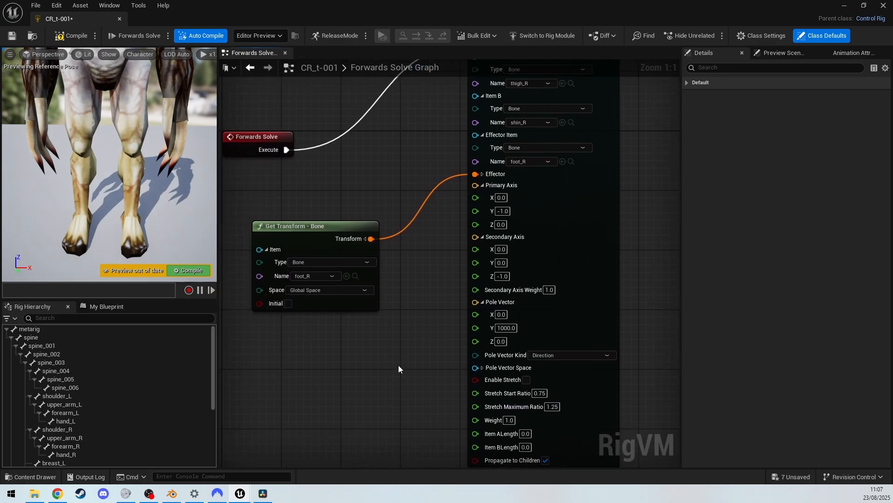
left_click(366, 238)
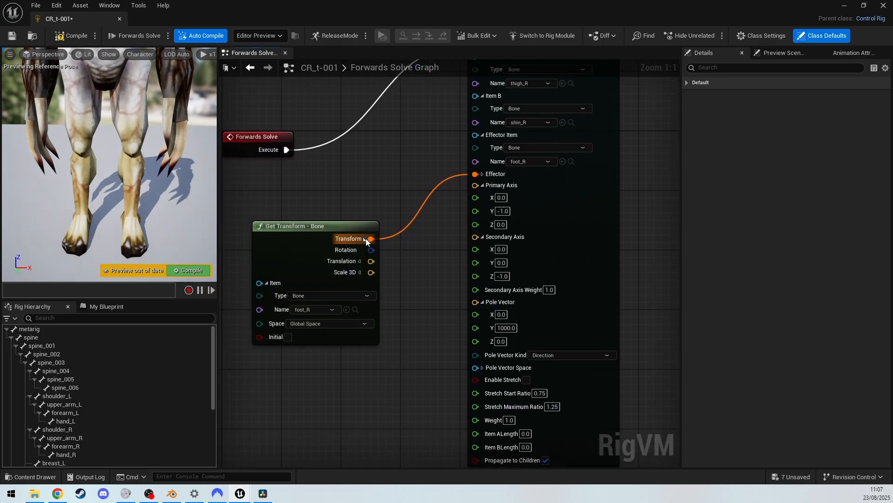
left_click(483, 175)
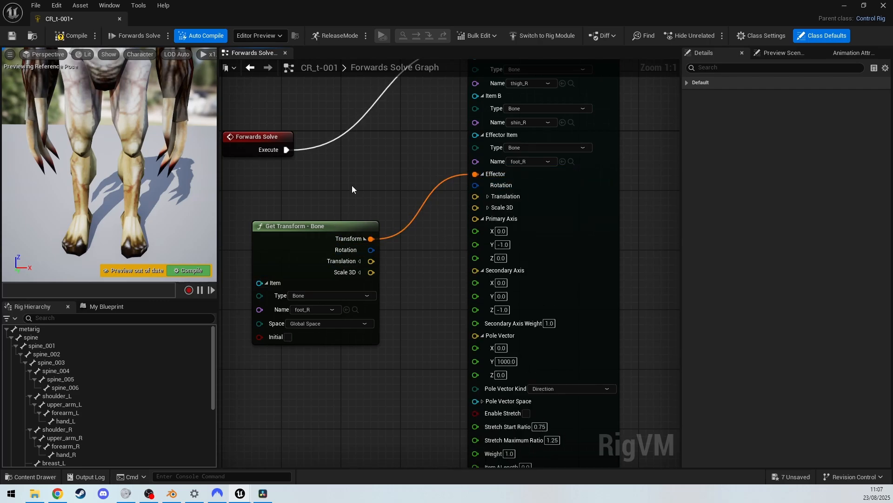
right_click_drag(360, 170, 393, 242)
left_click_drag(321, 213, 240, 117)
right_click_drag(450, 248, 356, 205)
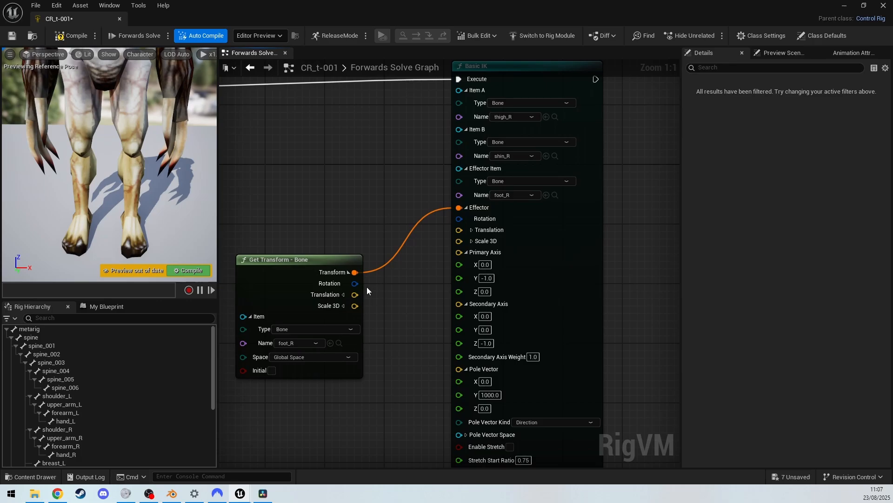
Connect the foot_R transform's Rotation, Translation and Scale 3D outputs to the matching Effector inputs of the Basic IK node.
left_click_drag(355, 284, 459, 219)
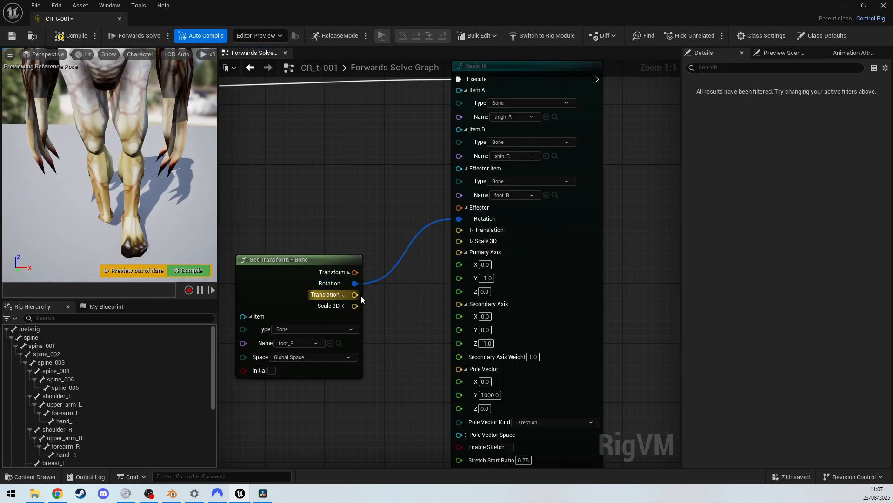
left_click_drag(361, 295, 459, 231)
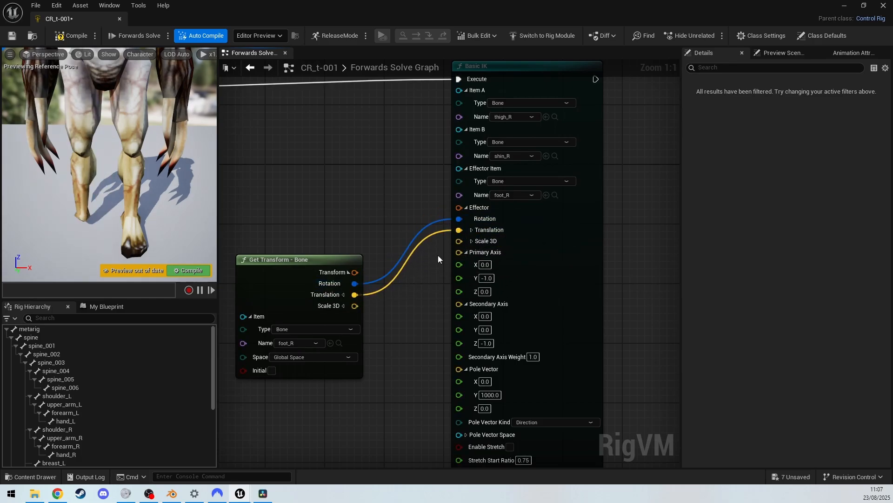
left_click_drag(355, 306, 459, 241)
right_click_drag(401, 335, 432, 318)
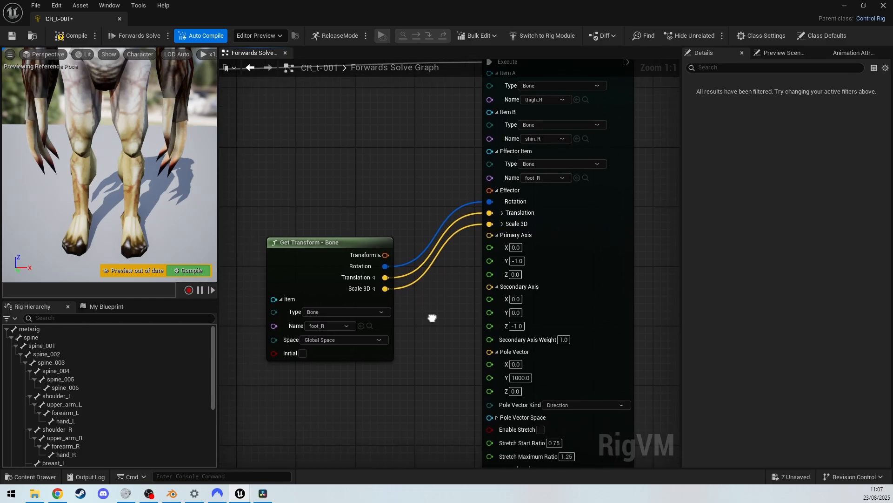
Move the foot_R Get Transform node farther away from the Basic IK node to make room between them.
left_click_drag(354, 244, 264, 184)
right_click_drag(367, 277, 534, 342)
left_click_drag(390, 248, 323, 248)
right_click_drag(482, 339, 395, 306)
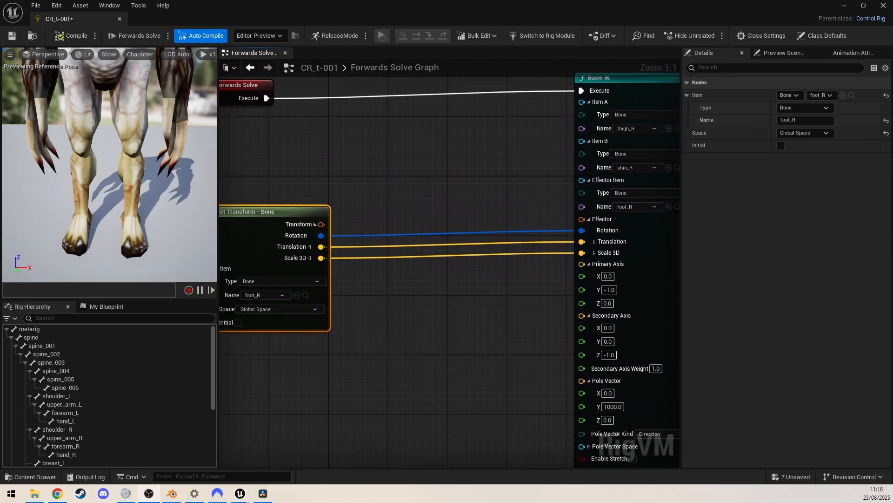
Add an Evaluate Curve node to the Forwards Solve graph and place it below the foot_R Get Transform node.
right_click_drag(328, 402, 531, 255)
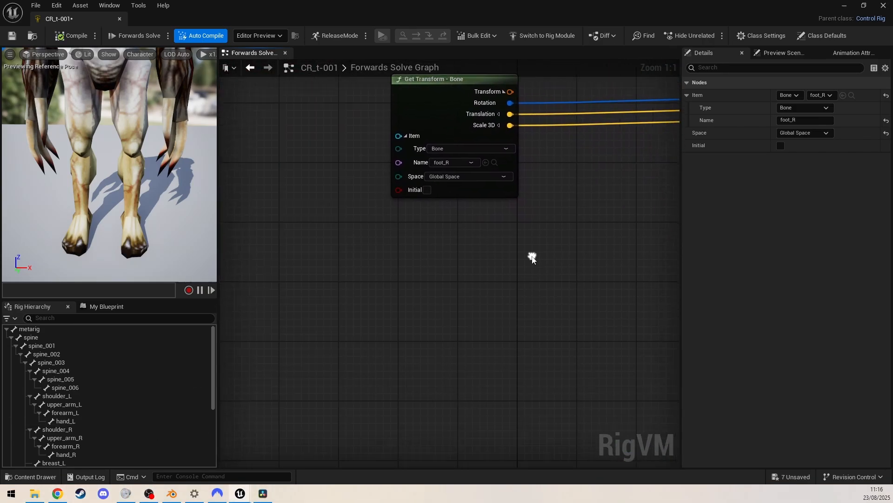
right_click(362, 303)
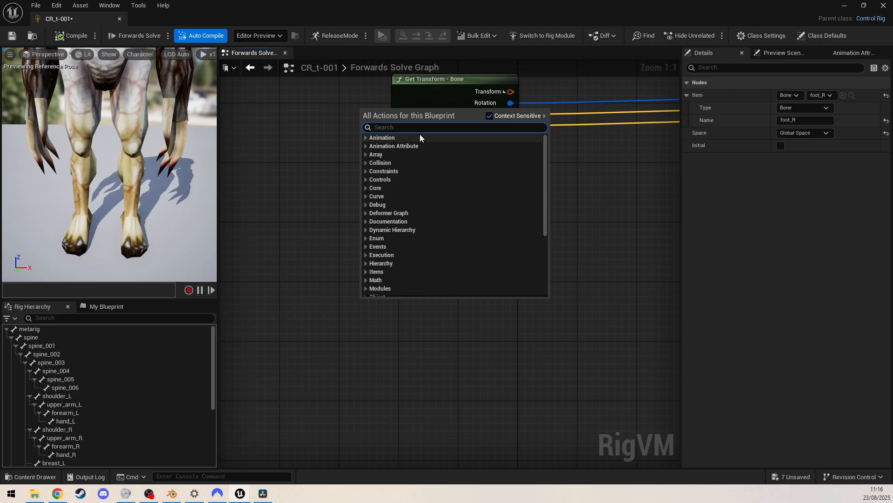
type("eval")
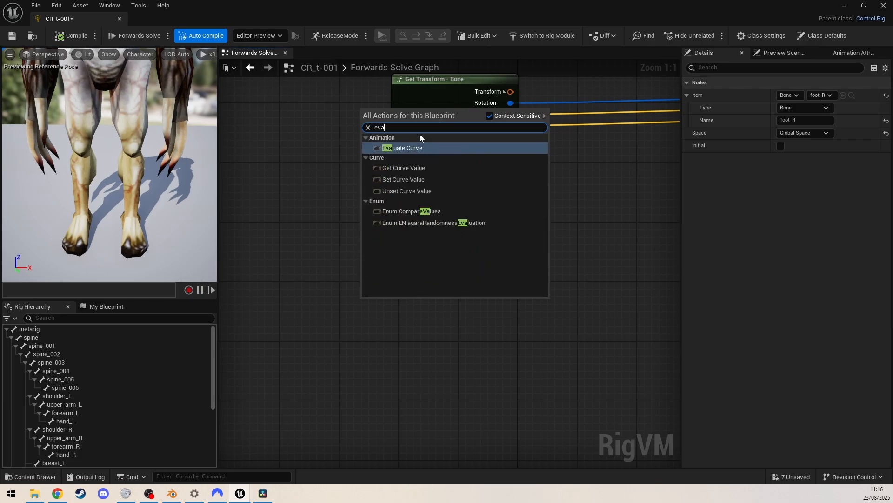
left_click(422, 147)
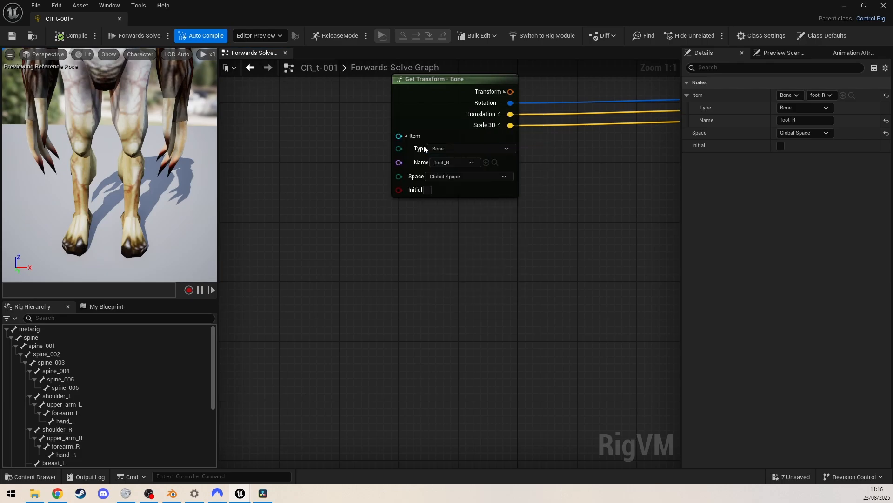
right_click_drag(431, 250, 416, 212)
left_click_drag(427, 227, 550, 189)
right_click_drag(489, 405, 395, 466)
right_click_drag(503, 209, 522, 248)
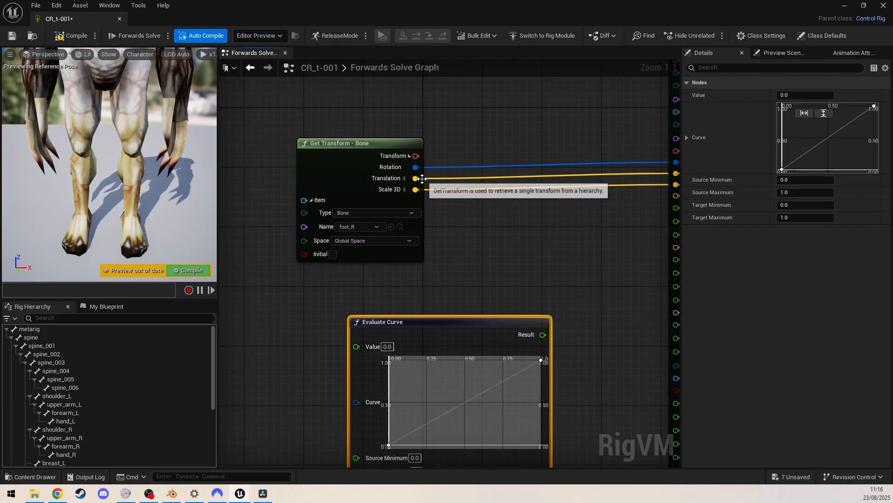
Create an Add node fed by the foot_R transform's Translation output.
left_click_drag(415, 178, 524, 112)
type("a")
left_click(496, 159)
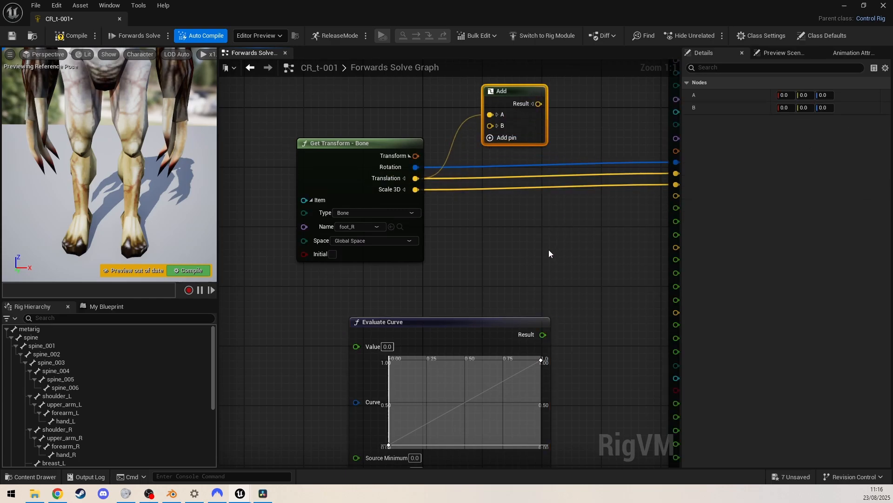
right_click_drag(549, 250, 603, 190)
Move the Evaluate Curve node close beneath the foot_R Get Transform node.
left_click_drag(517, 250, 471, 217)
right_click_drag(549, 176, 509, 211)
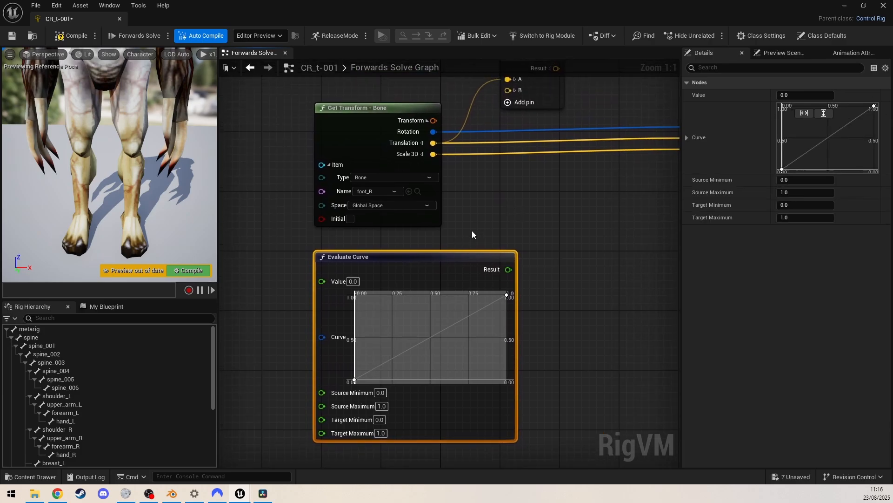
left_click(549, 284)
Set the Evaluate Curve's end key value to 0 and add a key on the curve at time 0.5.
right_click_drag(571, 335, 553, 257)
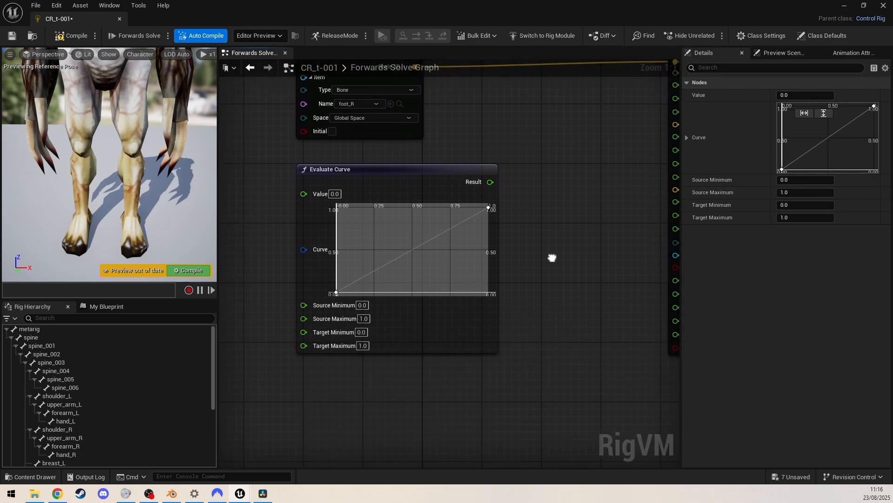
left_click(488, 207)
left_click(477, 215)
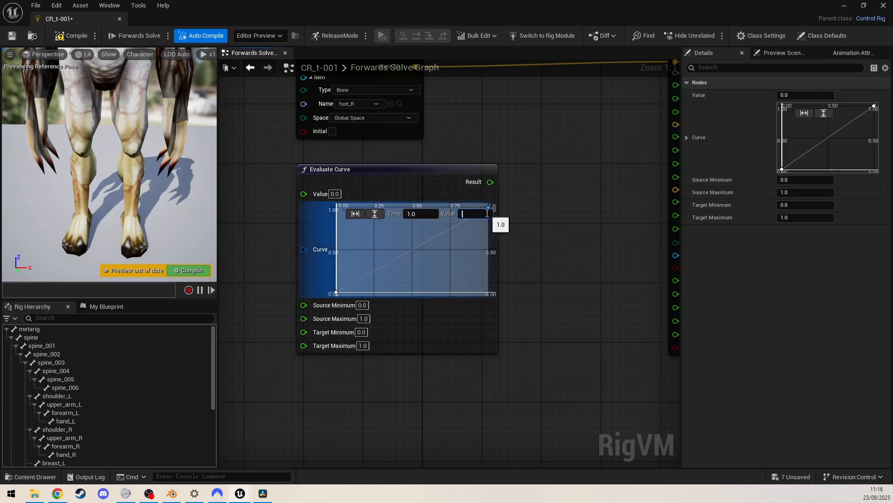
type("0")
key("Return")
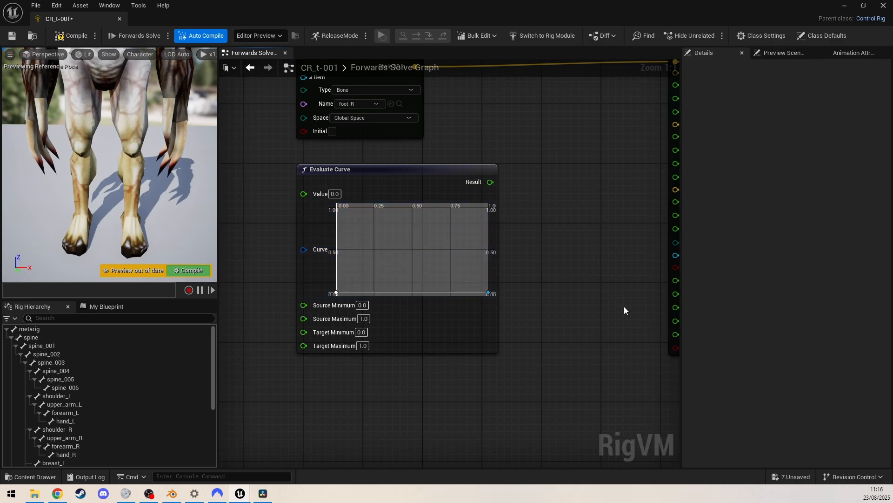
mouse_move(413, 293)
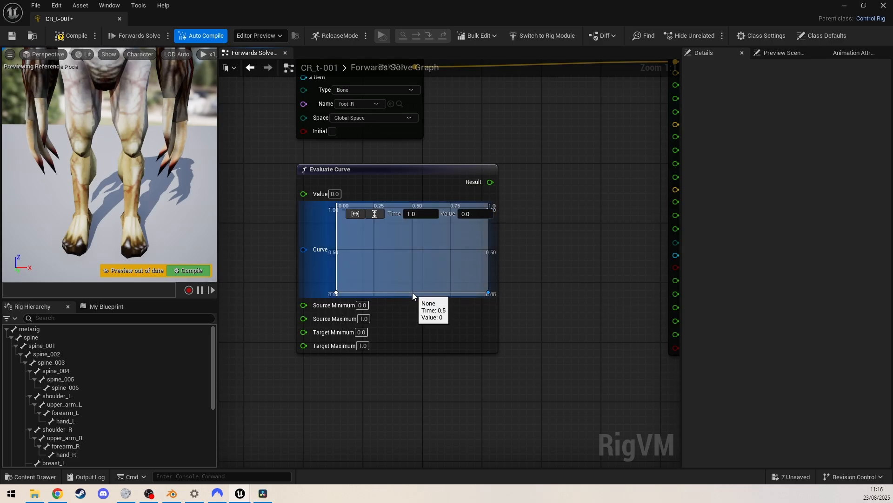
right_click(412, 293)
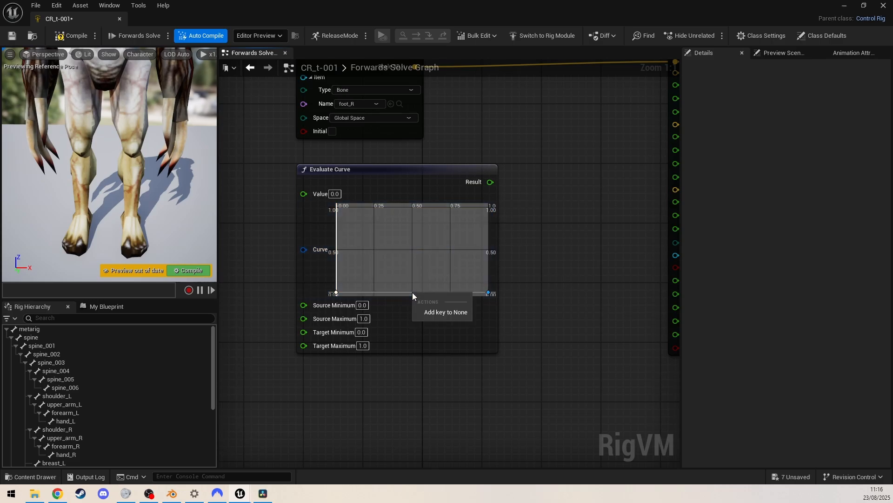
left_click(429, 312)
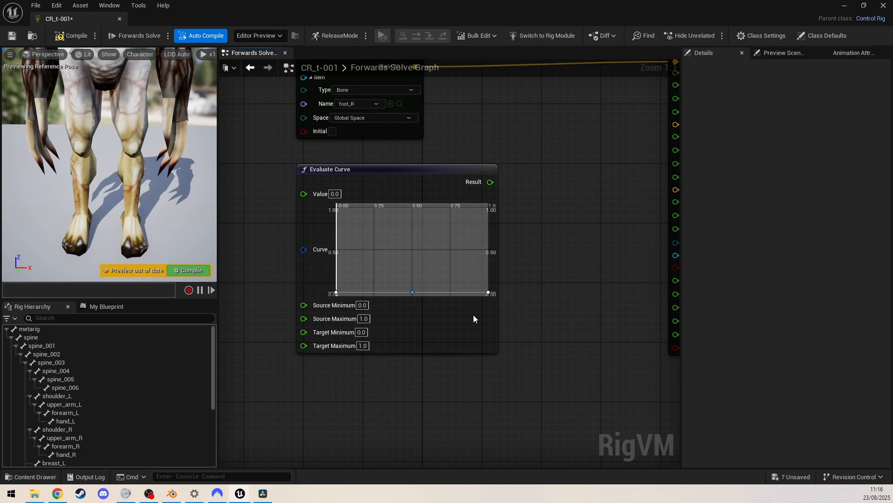
Set the values of the Evaluate Curve's keys at time 0 and time 1 to 1, forming a V shape.
left_click(336, 293)
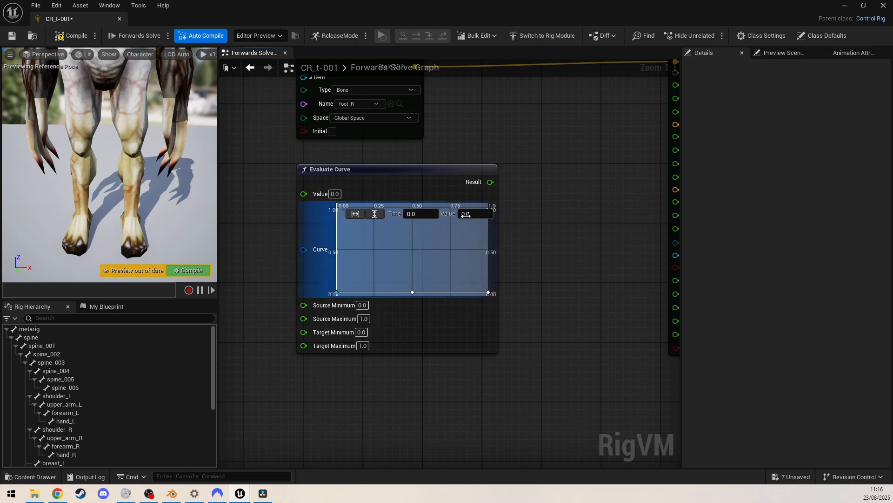
type("1")
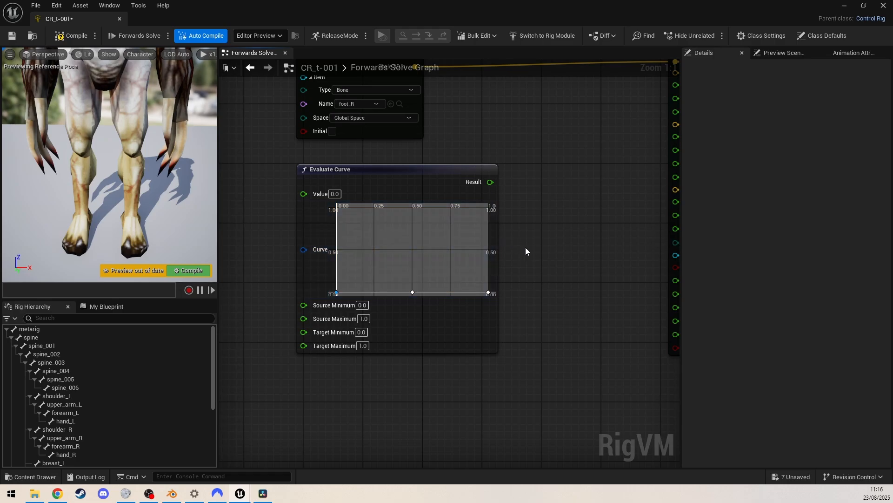
key("Return")
left_click(488, 292)
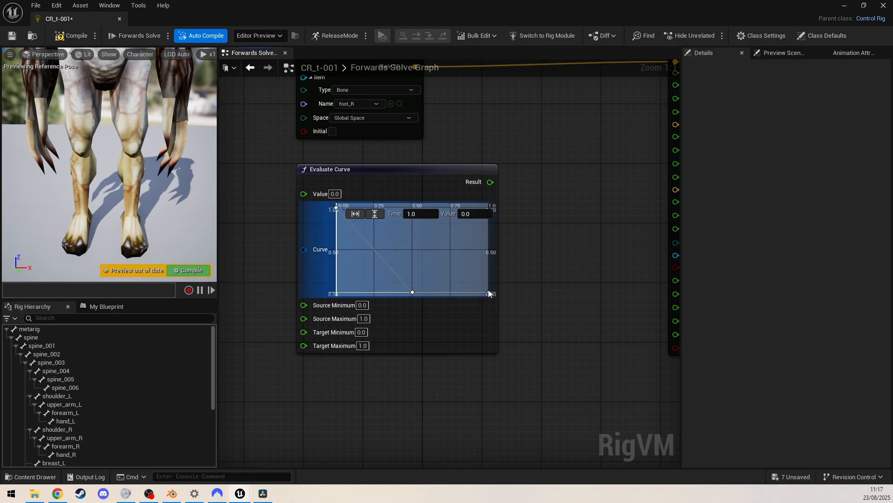
mouse_move(480, 213)
left_click(563, 283)
type("1")
key("Return")
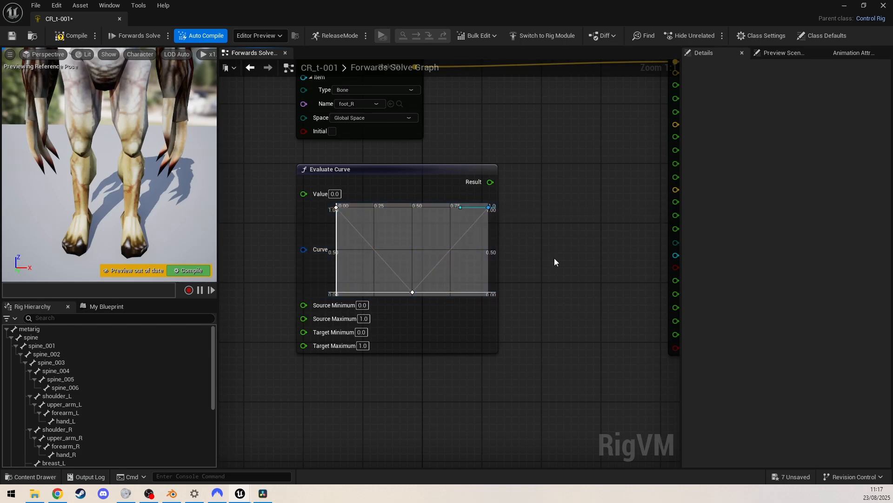
Check the creature's legs from the side and set the Evaluate Curve's Target Minimum to -10.
right_click_drag(570, 209, 578, 233)
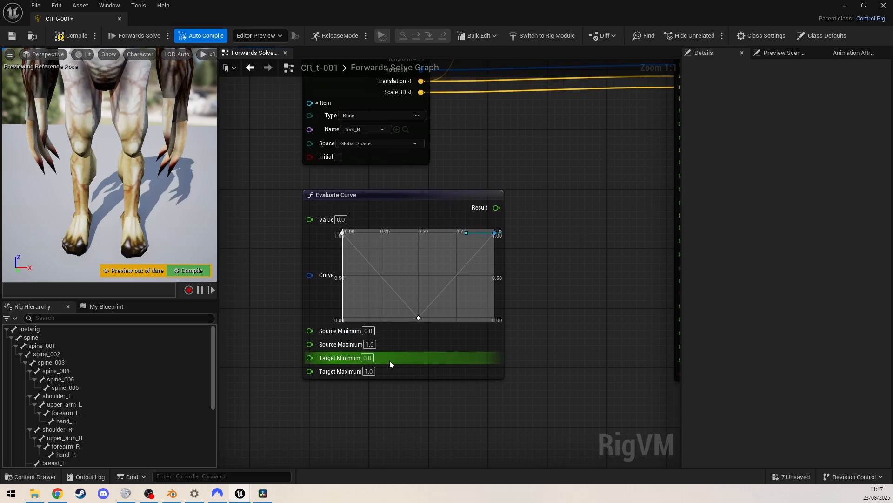
left_click(368, 357)
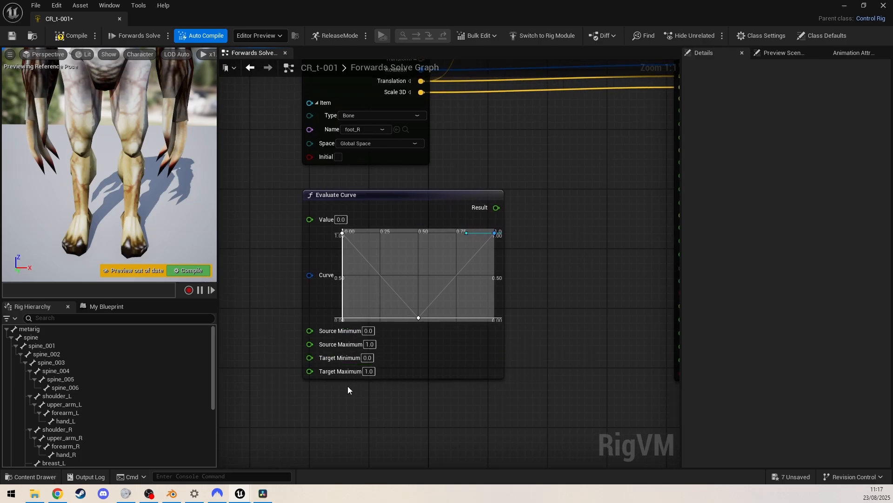
left_click_drag(121, 198, 137, 239)
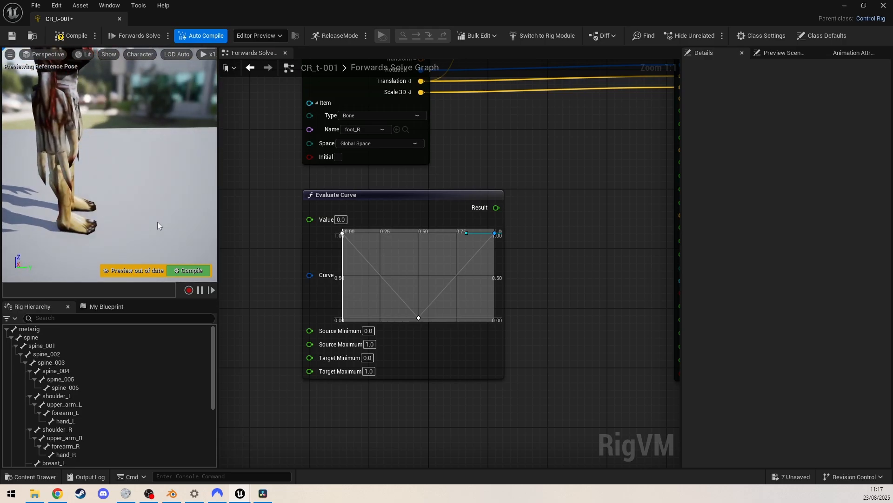
left_click(367, 357)
key("Right")
key("BackSpace")
type("-10")
key("Return")
Set the Evaluate Curve's Target Maximum to 10.
left_click(370, 371)
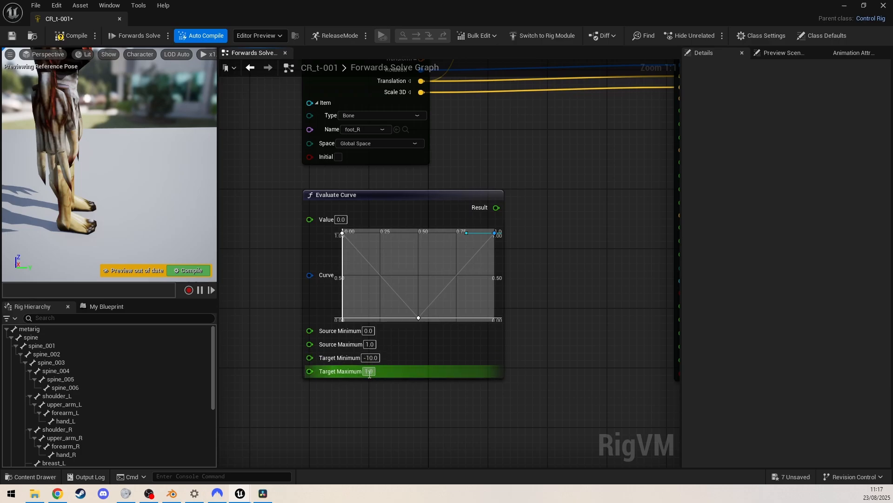
left_click(369, 371)
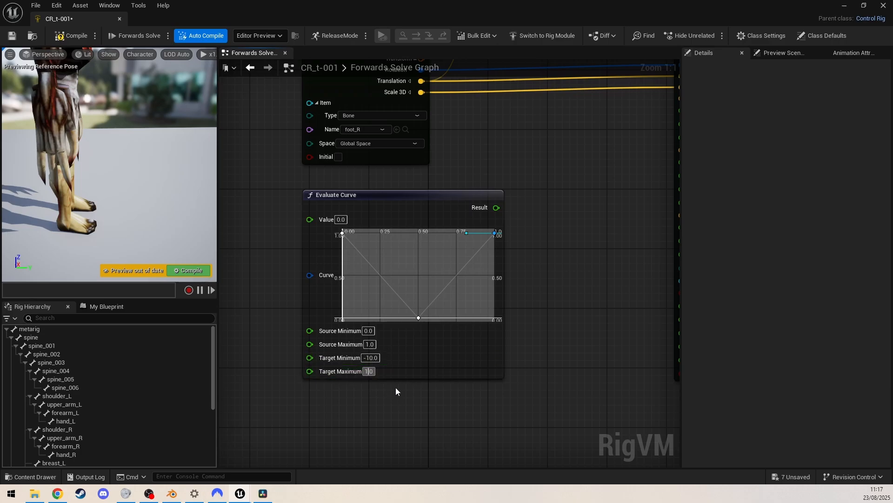
type("0")
key("Return")
Expand input B of the Add node, move the node up, and connect its B Y component to the Evaluate Curve Result.
right_click_drag(408, 394, 419, 458)
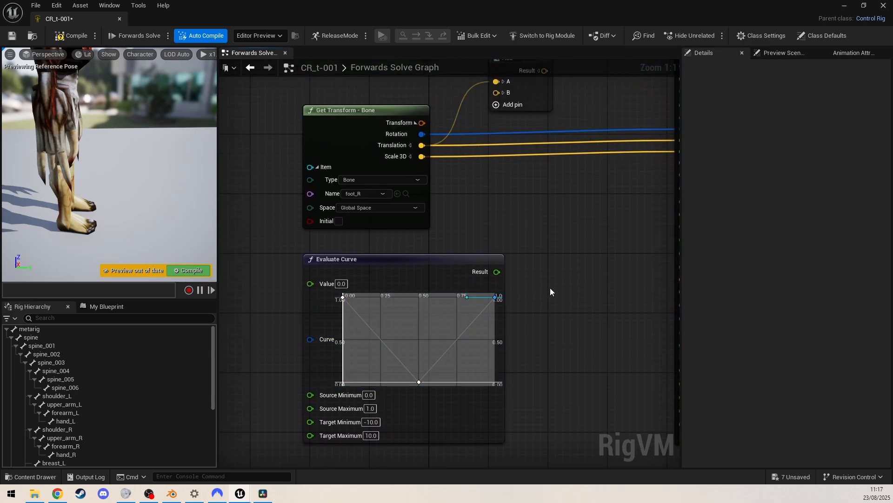
right_click_drag(550, 287, 523, 388)
left_click(476, 192)
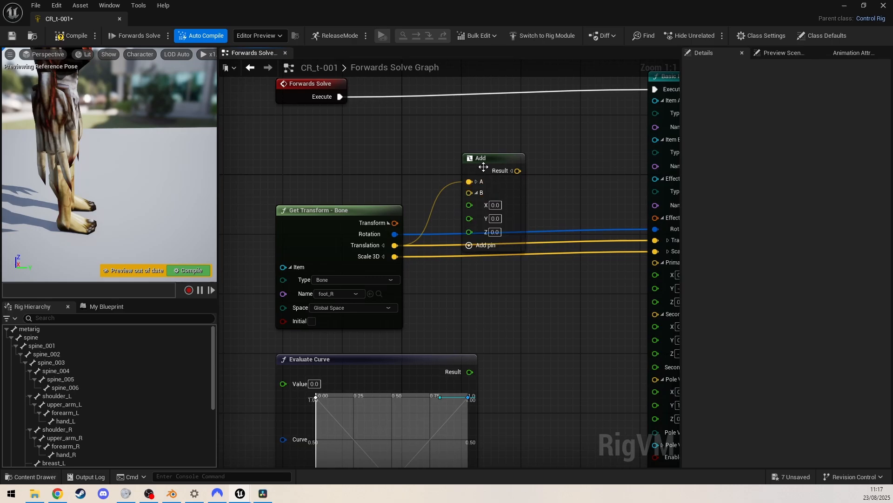
left_click_drag(483, 167, 494, 134)
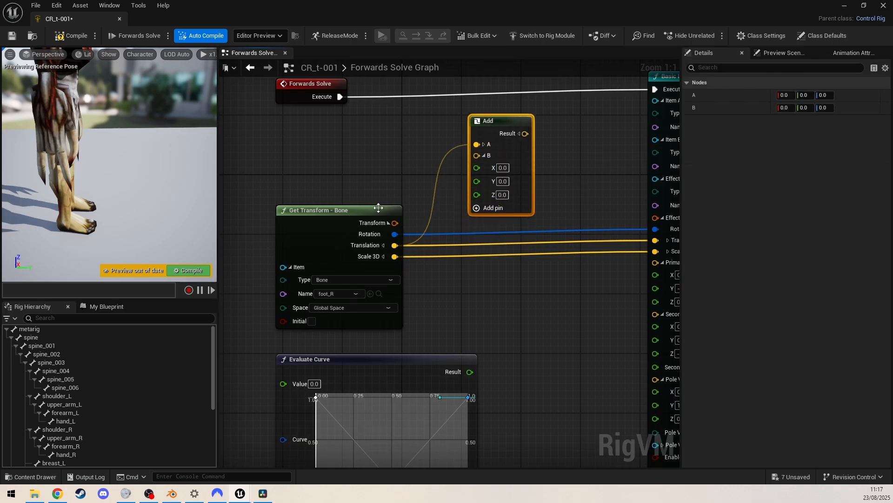
left_click_drag(476, 181, 471, 372)
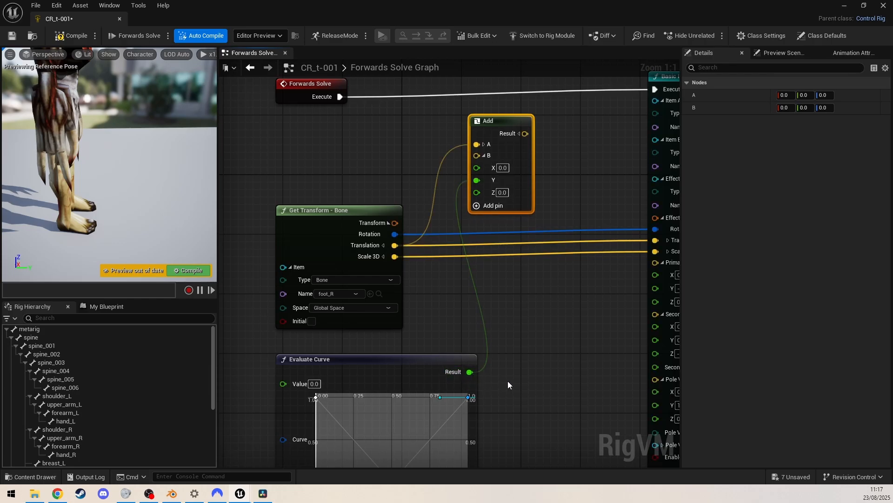
Add an Accumulated Time node and connect its Time output to the Evaluate Curve's Value input.
right_click_drag(507, 380, 652, 241)
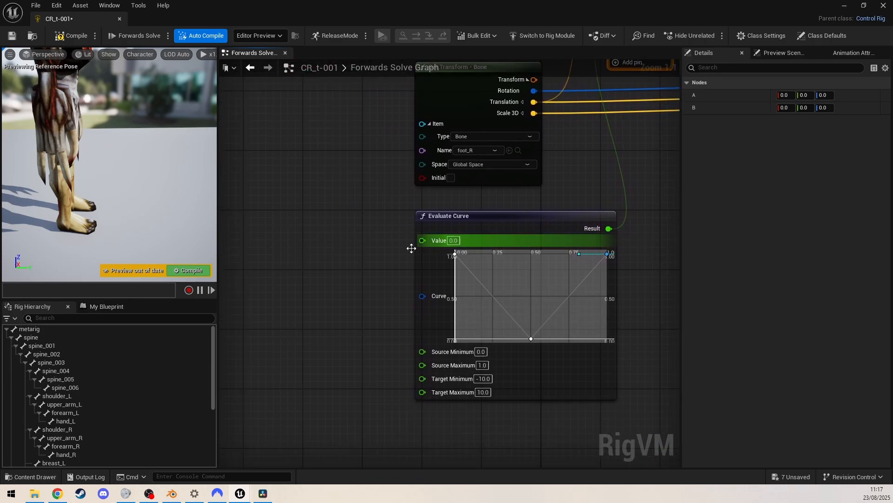
right_click(258, 275)
type("acc")
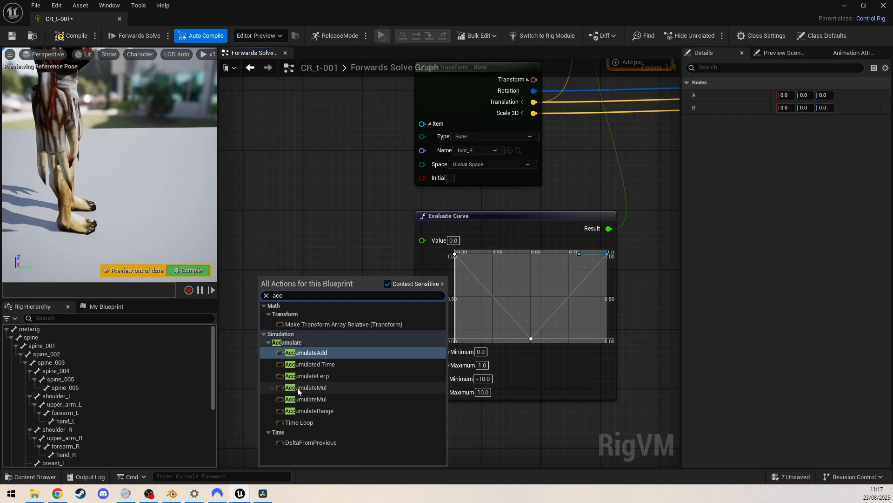
left_click(325, 364)
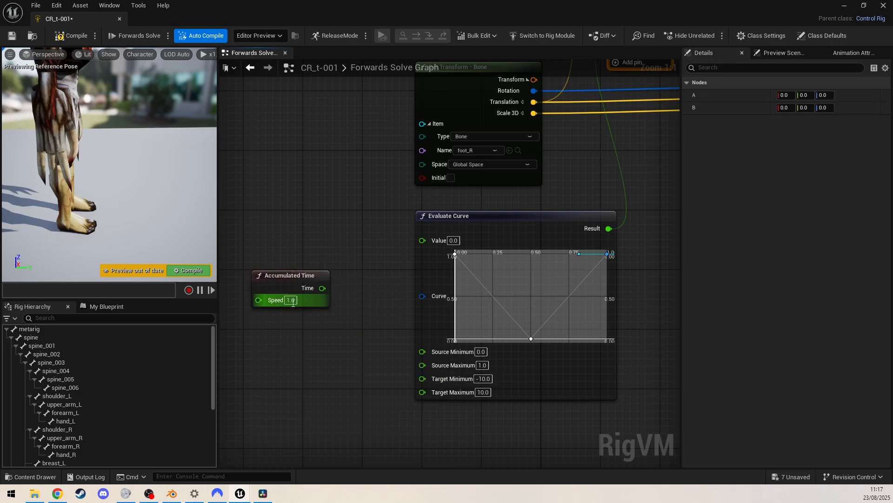
left_click_drag(313, 288, 429, 239)
right_click_drag(363, 344, 241, 435)
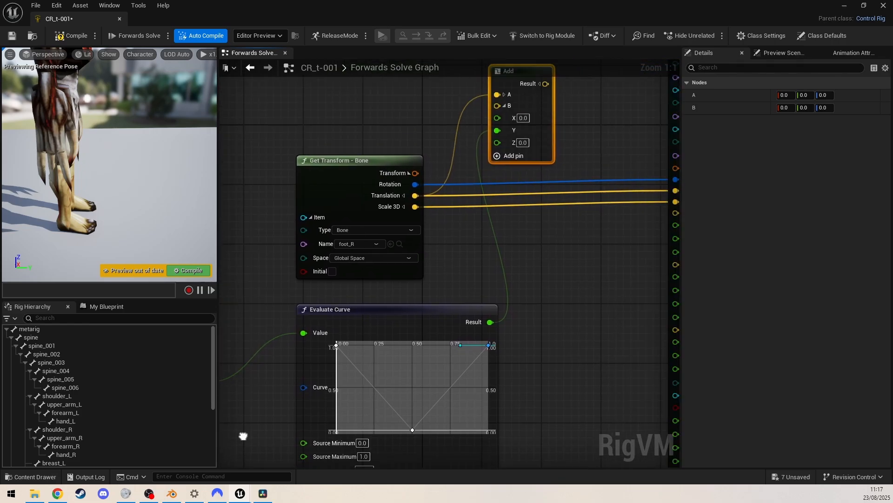
right_click_drag(542, 322, 430, 427)
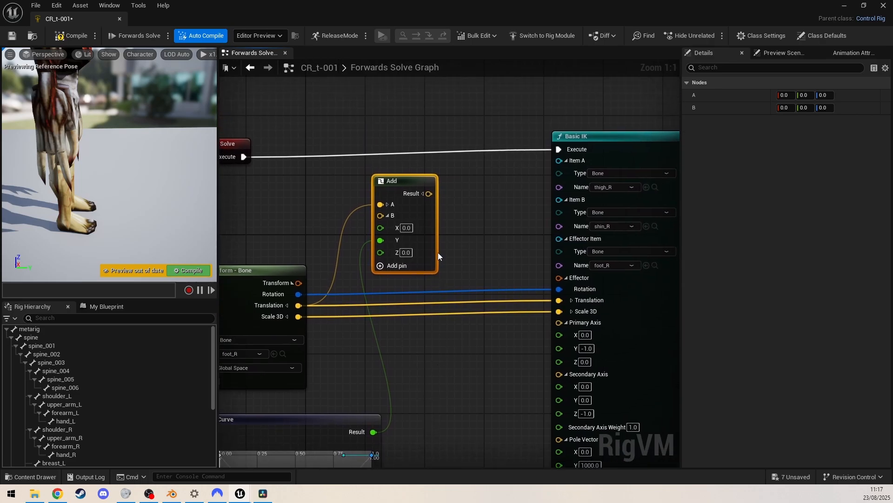
Connect the Add node's Result to the Basic IK Effector Translation and compile the rig.
left_click_drag(427, 194, 559, 300)
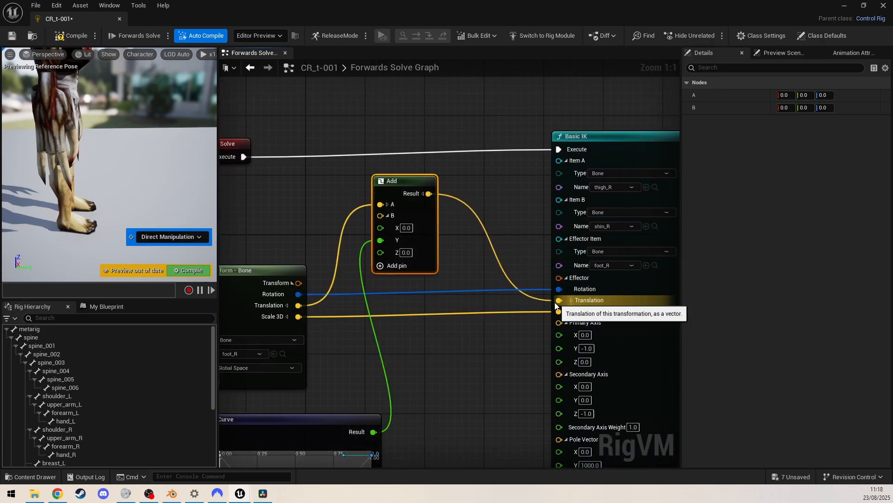
mouse_move(115, 253)
right_mouse_down()
mouse_move(87, 267)
mouse_move(114, 260)
right_mouse_up()
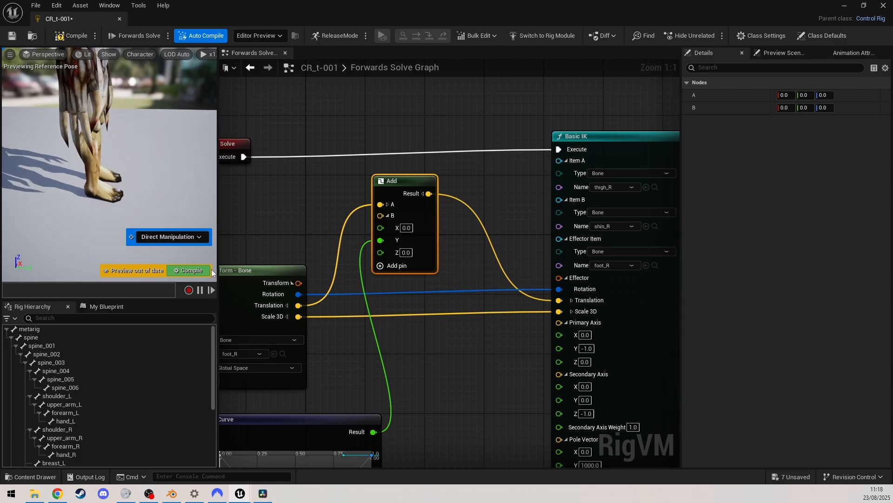
left_click(195, 269)
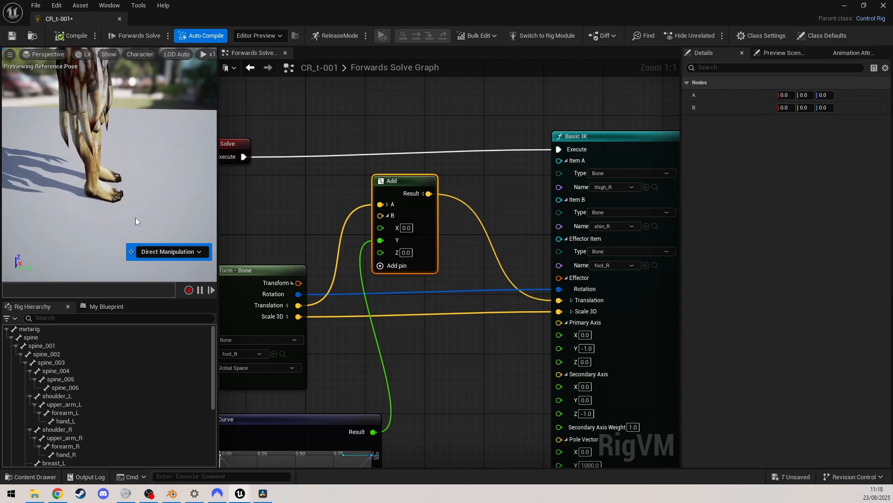
Insert a Modulo node between the Accumulated Time output and the Evaluate Curve's Value input.
right_click_drag(425, 388, 552, 245)
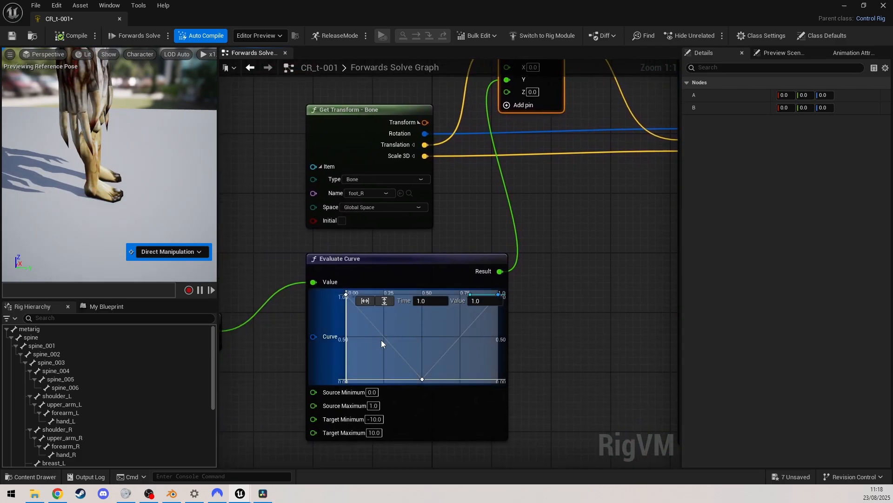
right_click_drag(549, 385, 648, 313)
right_click_drag(327, 311, 458, 311)
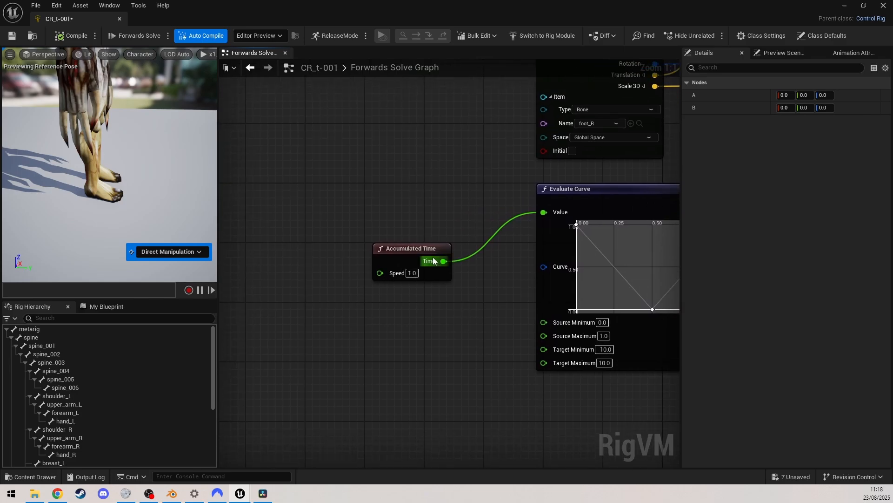
left_click_drag(433, 261, 340, 268)
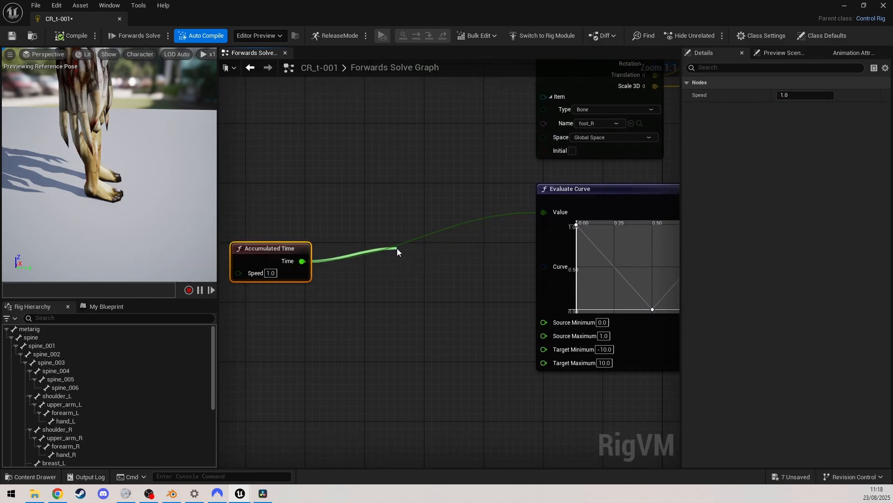
left_click_drag(397, 251, 398, 253)
type("mo")
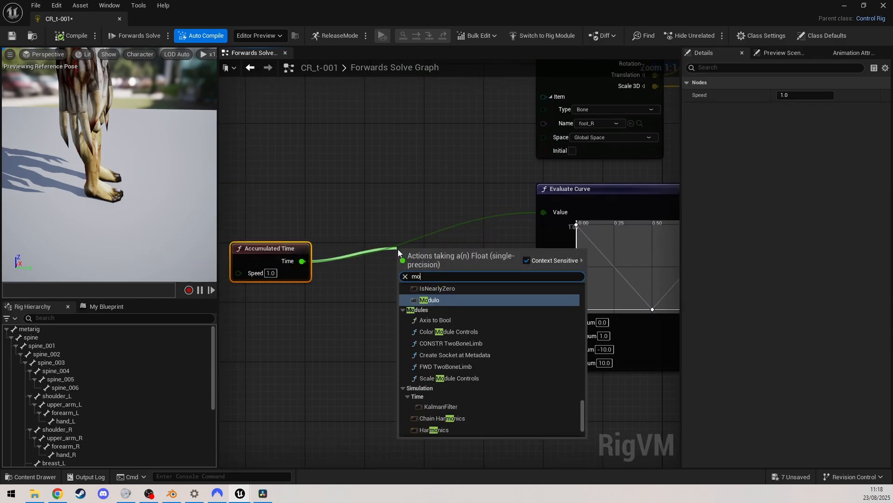
left_click(446, 303)
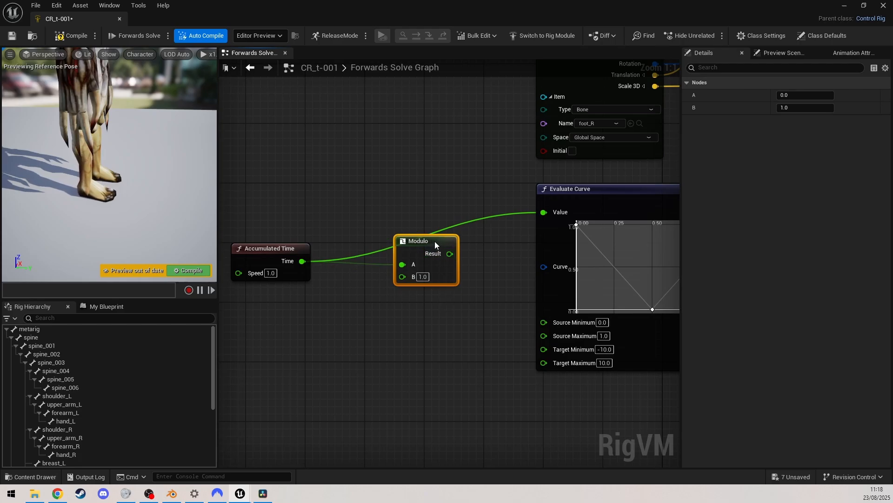
left_click_drag(435, 241, 544, 212)
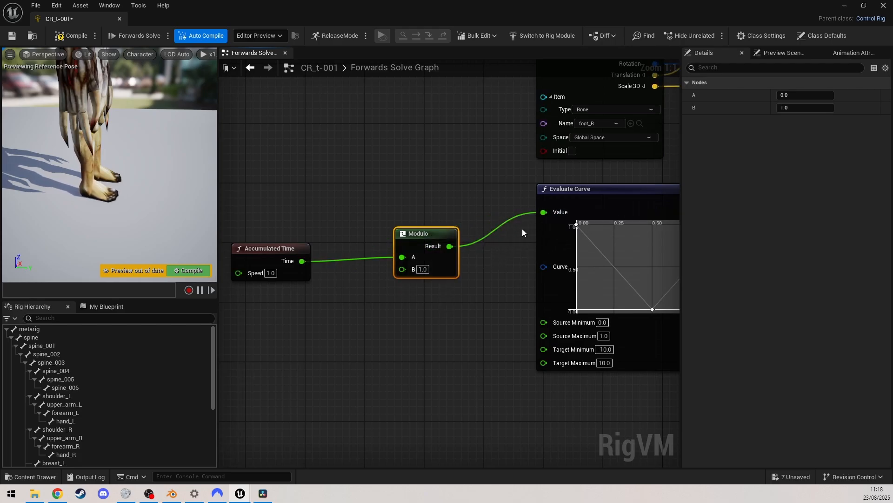
Set the Evaluate Curve's Target Minimum to -100 and Target Maximum to 100, and compile the rig.
right_click_drag(126, 208, 66, 214)
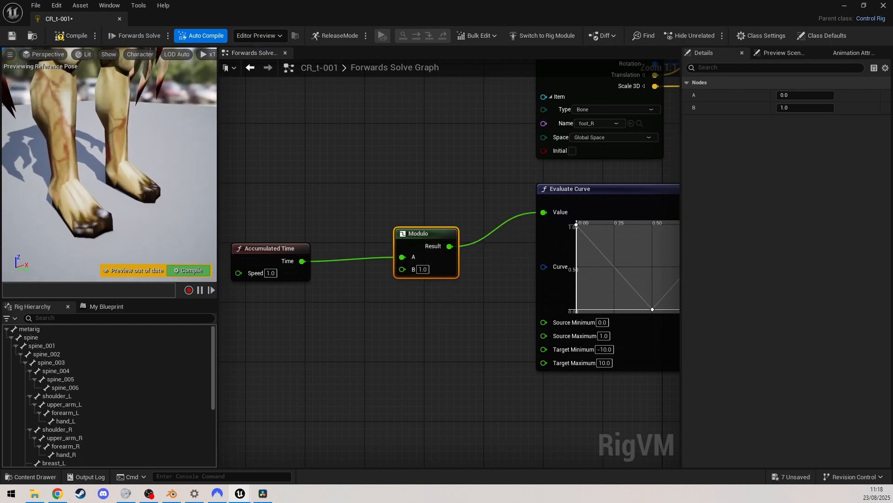
right_click_drag(155, 211, 159, 214)
right_click_drag(386, 402, 306, 368)
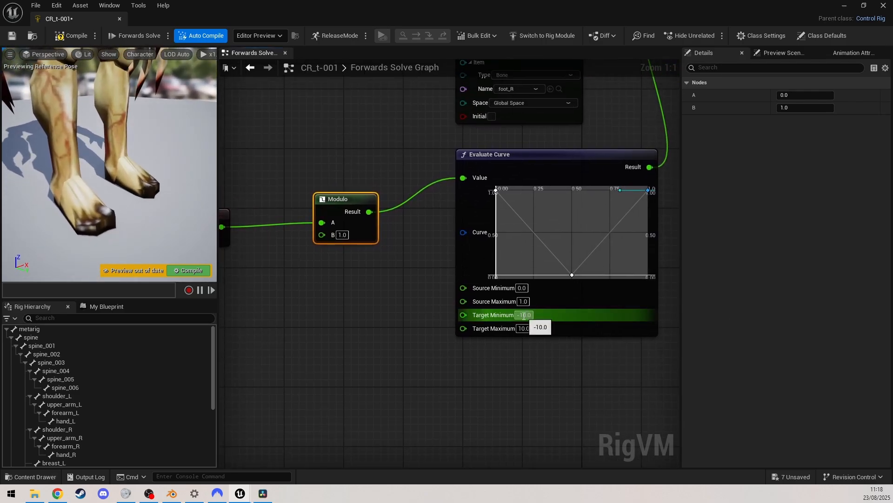
left_click(571, 332)
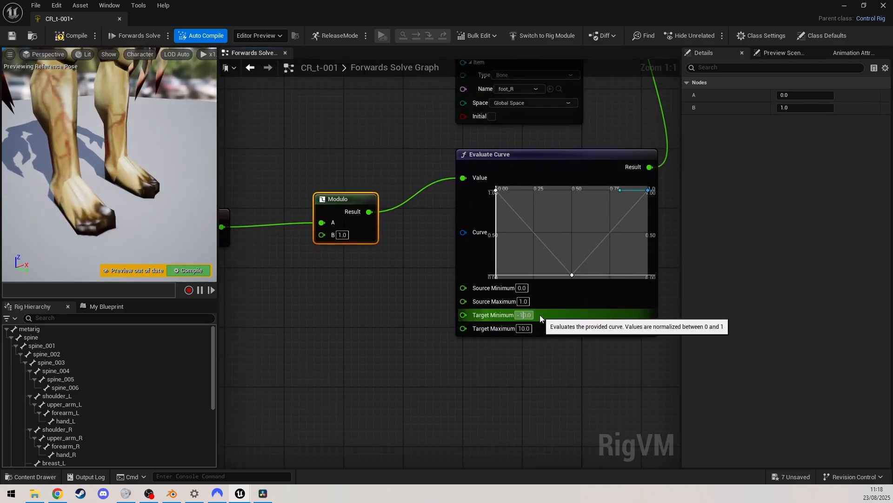
type("-")
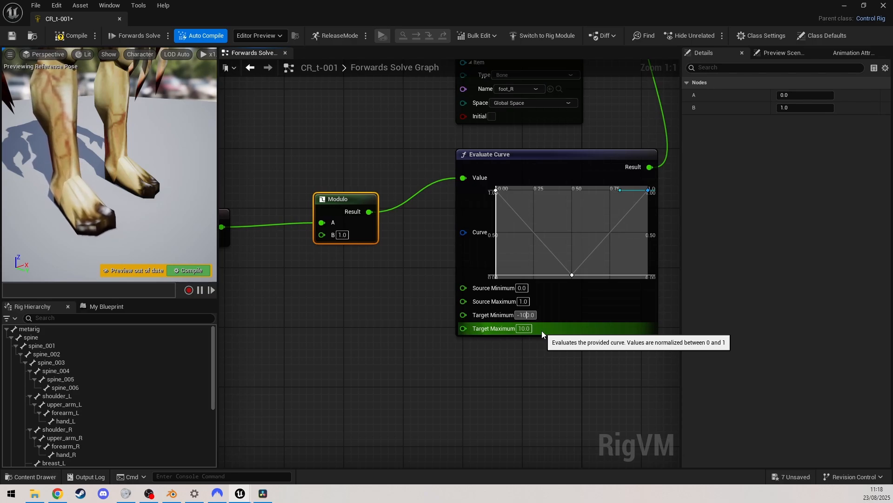
left_click(522, 329)
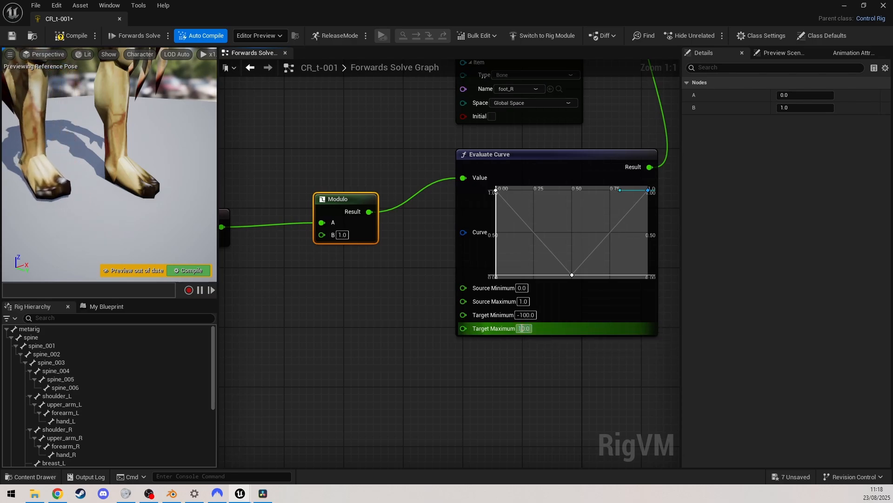
type("0")
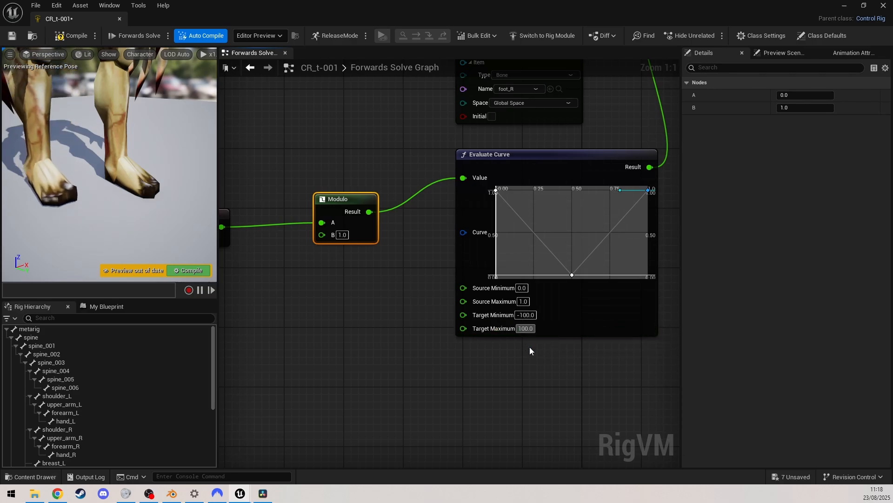
right_click_drag(168, 215, 120, 192)
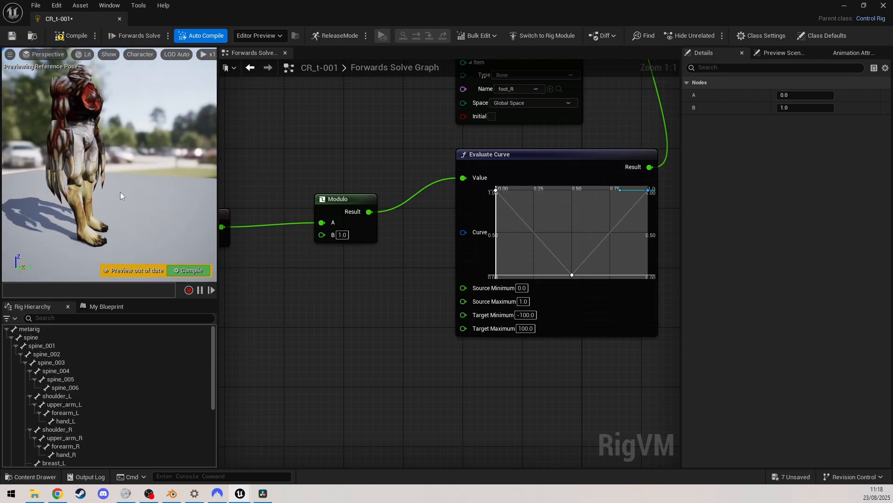
left_click(191, 270)
Duplicate the Modulo, Evaluate Curve and Add nodes and place the copies beyond the right leg's Basic IK node.
right_click_drag(359, 328, 224, 387)
scroll(341, 361, "down", 2)
right_click_drag(297, 429, 494, 328)
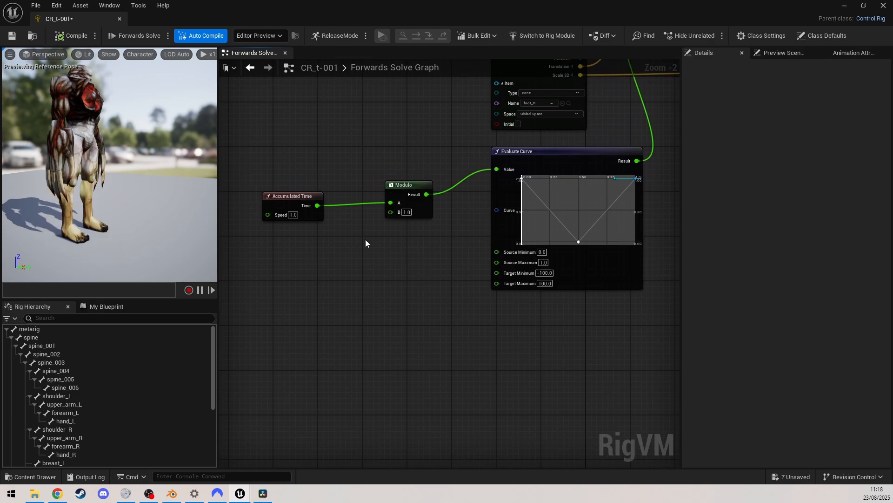
right_click_drag(411, 259, 343, 259)
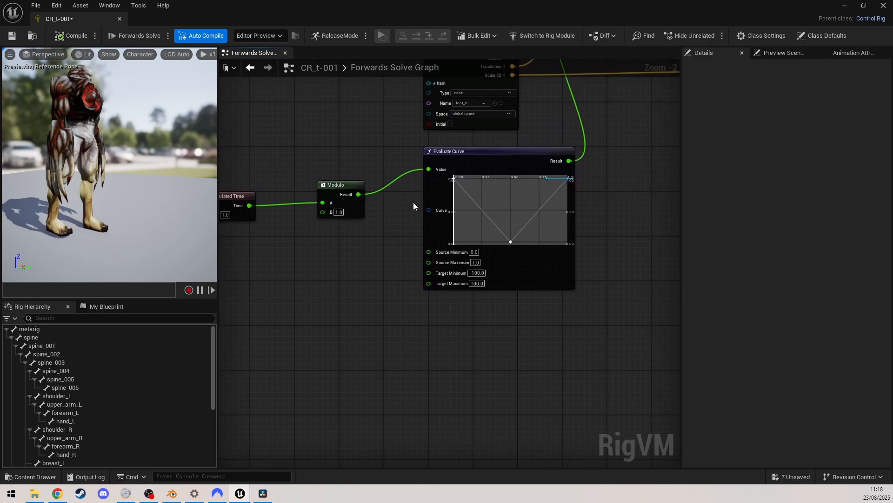
left_click(487, 158)
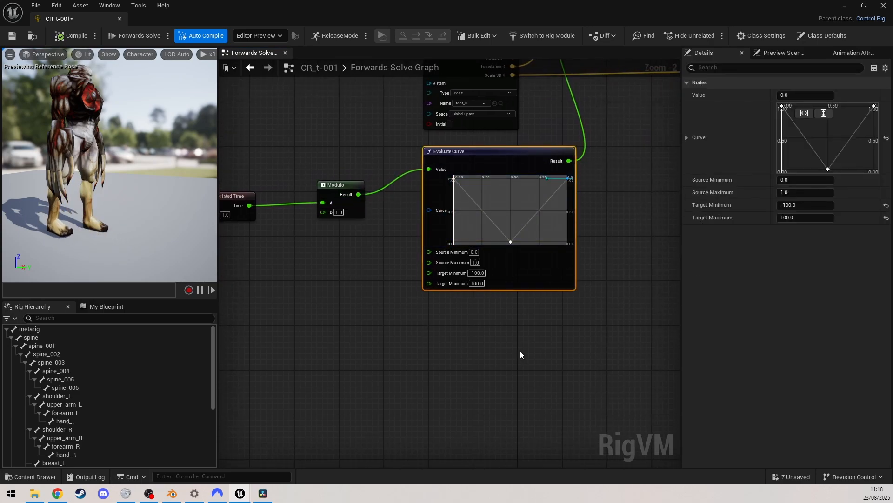
right_click_drag(521, 355, 425, 426)
left_click(297, 238, "shift")
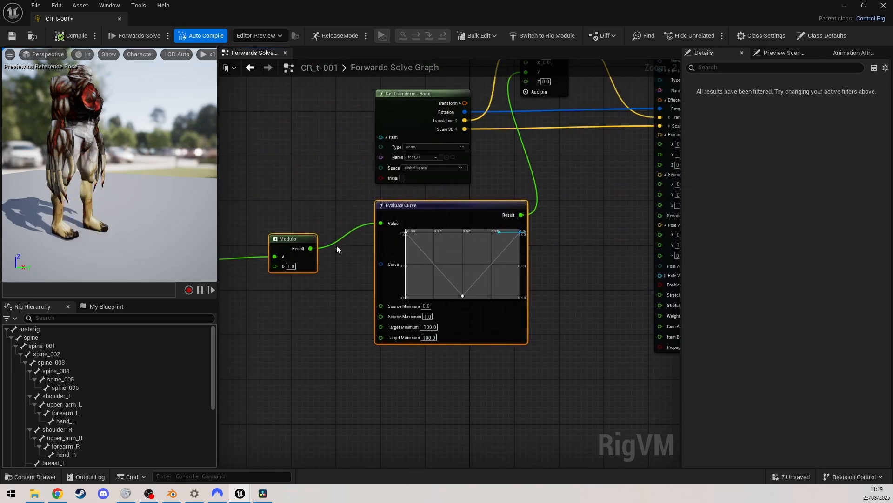
right_click_drag(580, 261, 224, 258)
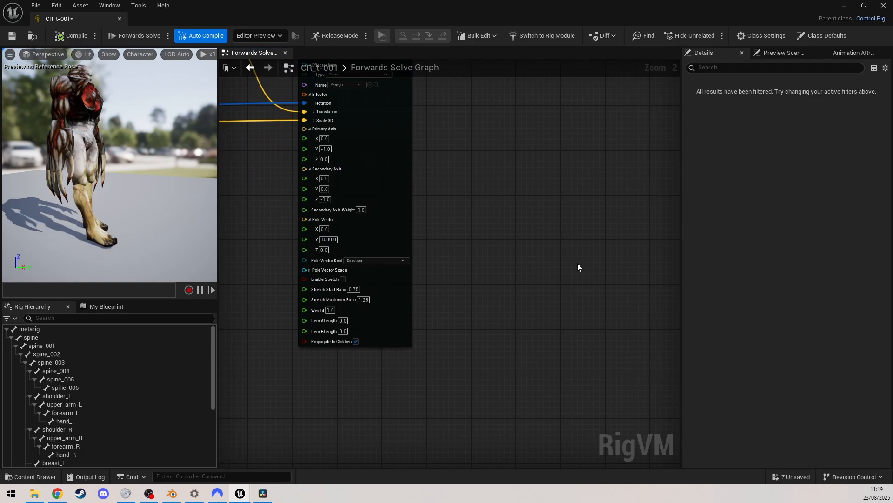
right_click_drag(579, 265, 611, 343)
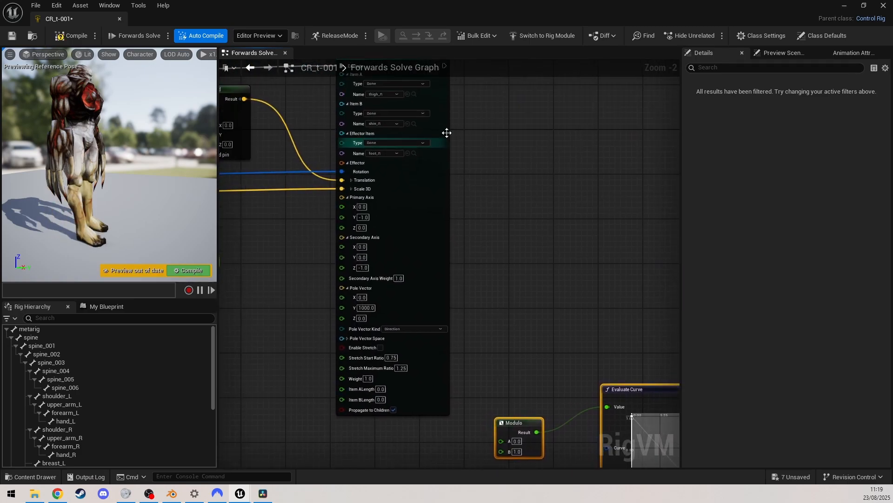
Duplicate the Basic IK node and place the copy beside the duplicated Add node.
right_click_drag(511, 180, 506, 257)
left_click(399, 134)
right_click_drag(551, 219, 338, 107)
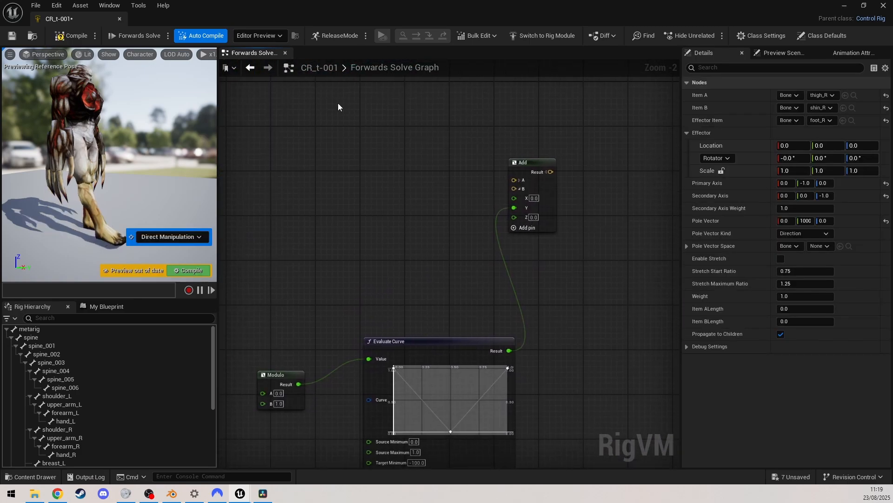
key("ctrl+v")
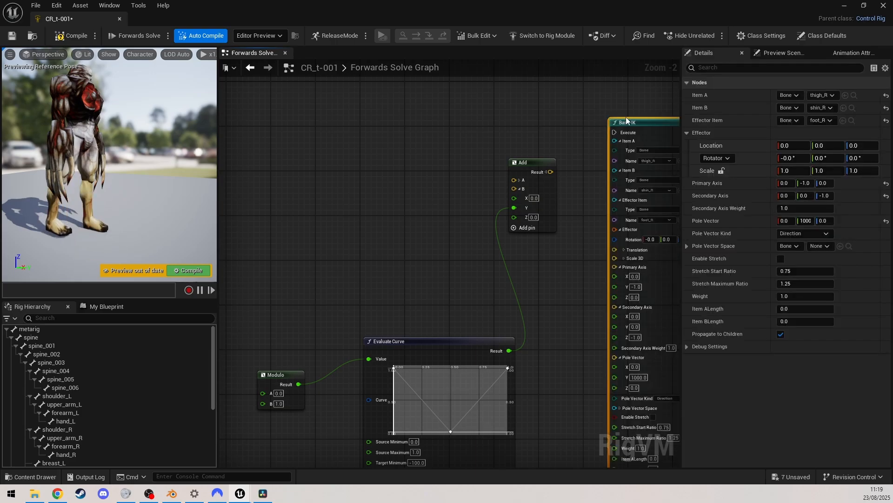
left_click_drag(630, 120, 622, 82)
Connect the first Basic IK's Execute output to the duplicated Basic IK and align the copy with it.
right_click_drag(379, 209, 586, 344)
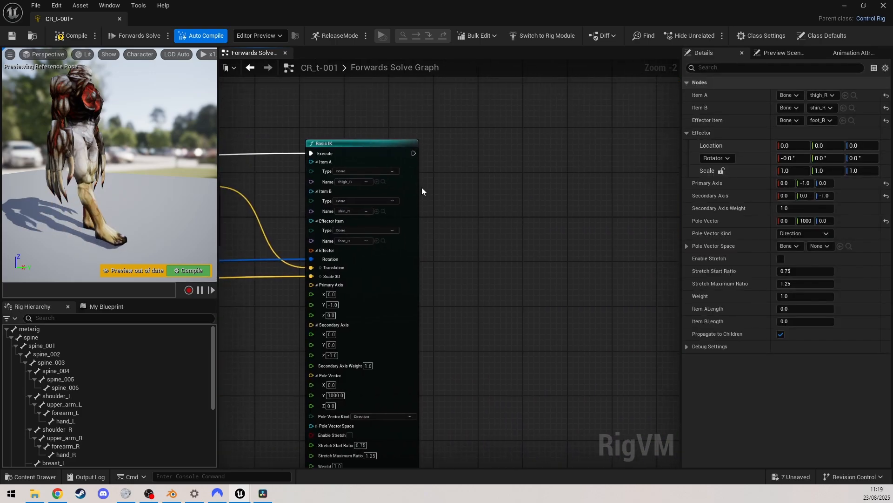
left_click_drag(412, 154, 571, 225)
left_click_drag(597, 217, 596, 154)
Set the duplicated Basic IK's Effector Item to foot_L, Item B to shin_L and Item A to thigh_L.
right_click_drag(567, 340, 369, 330)
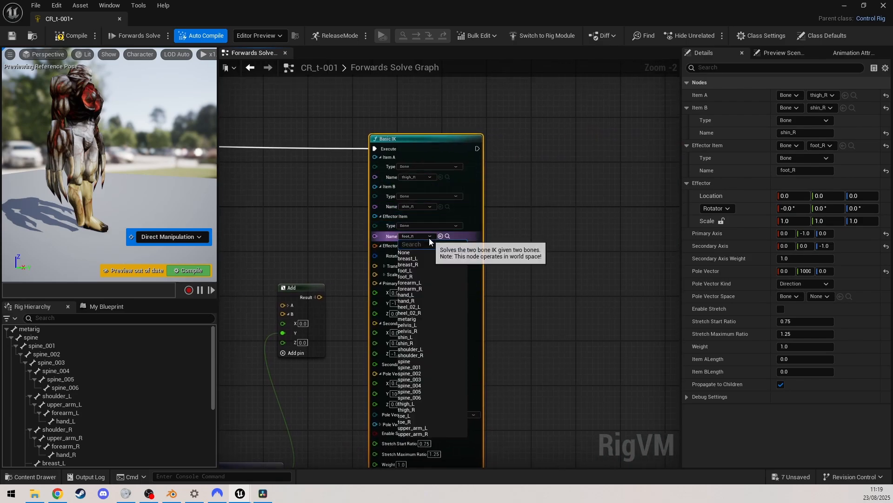
left_click(431, 207)
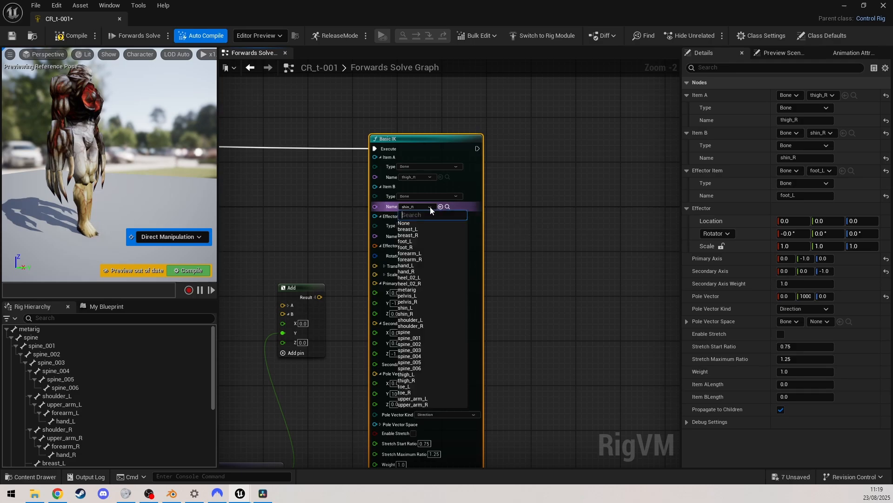
left_click(412, 308)
left_click(415, 178)
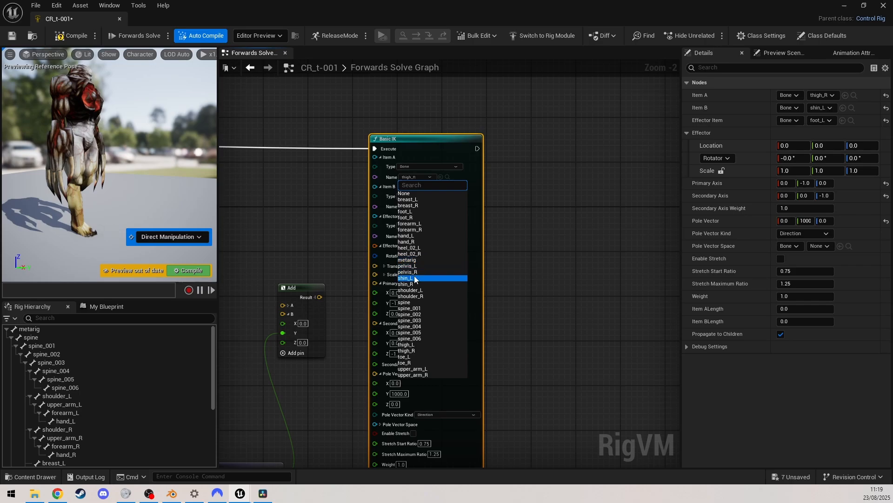
left_click(412, 344)
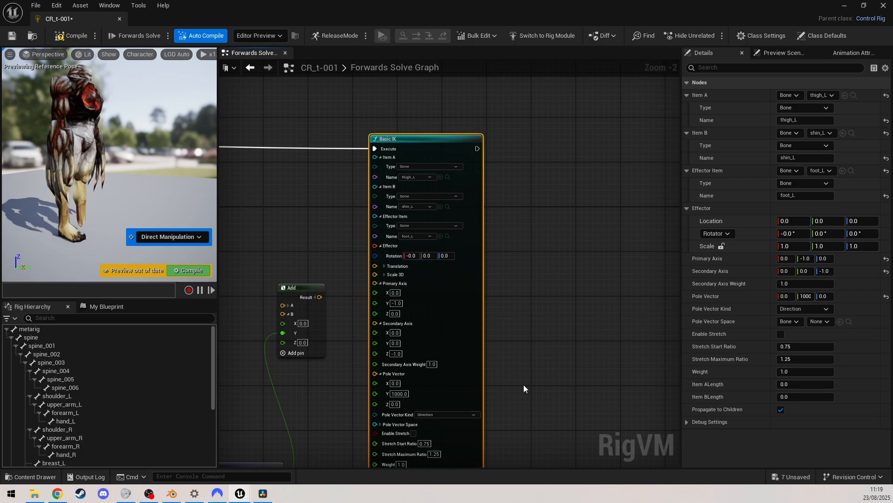
Add a Get Transform node for the foot_L bone and place it before the duplicated Add node.
right_click_drag(524, 389, 575, 309)
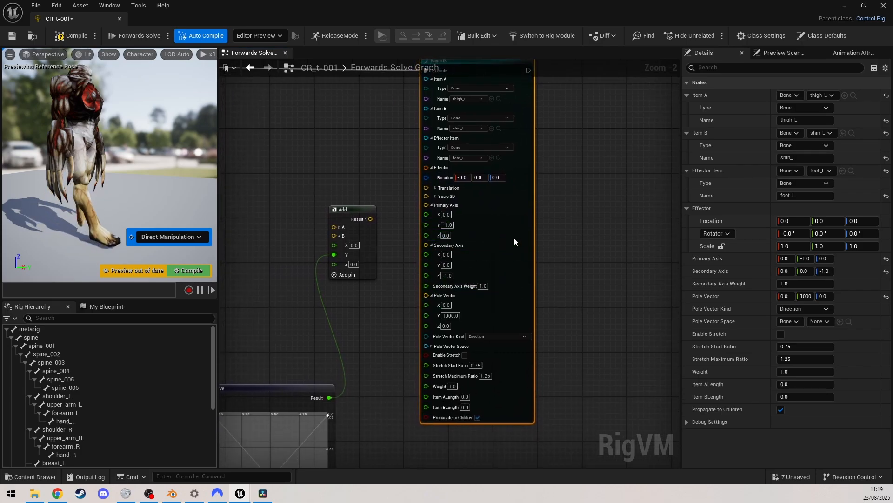
right_click_drag(371, 217, 558, 291)
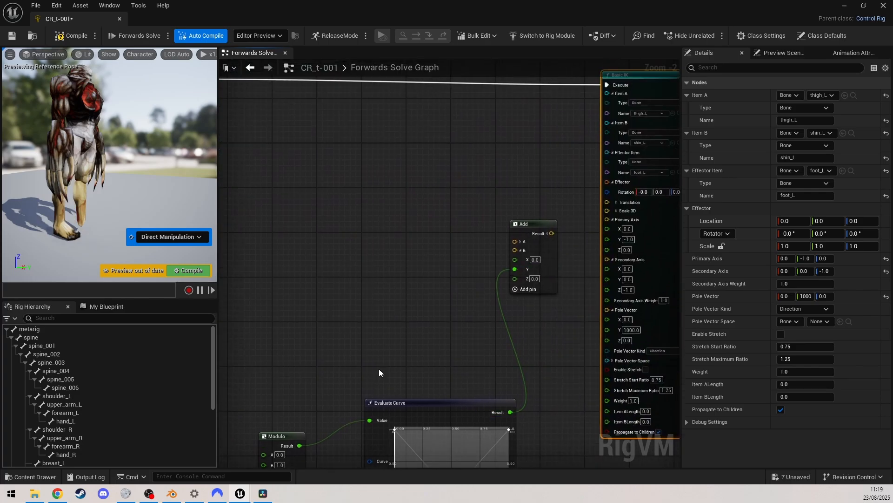
scroll(214, 356, "down", 5)
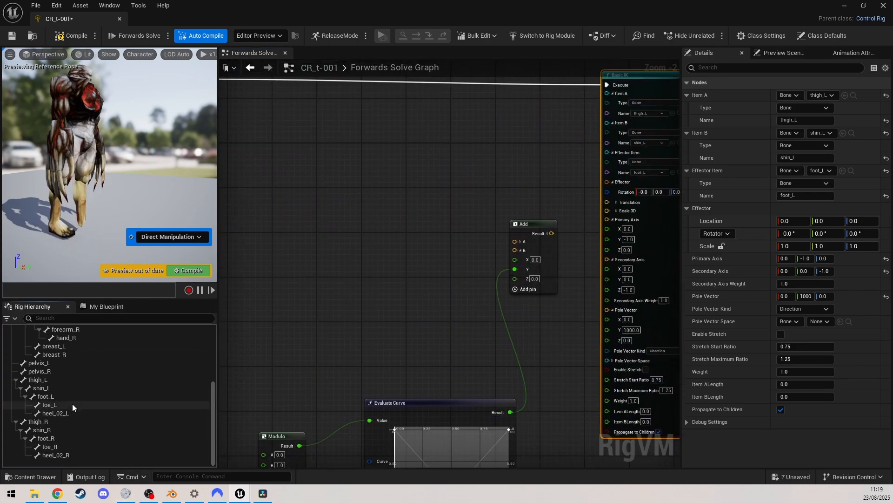
left_click_drag(45, 399, 373, 248)
left_click(397, 269)
left_click_drag(431, 256, 397, 202)
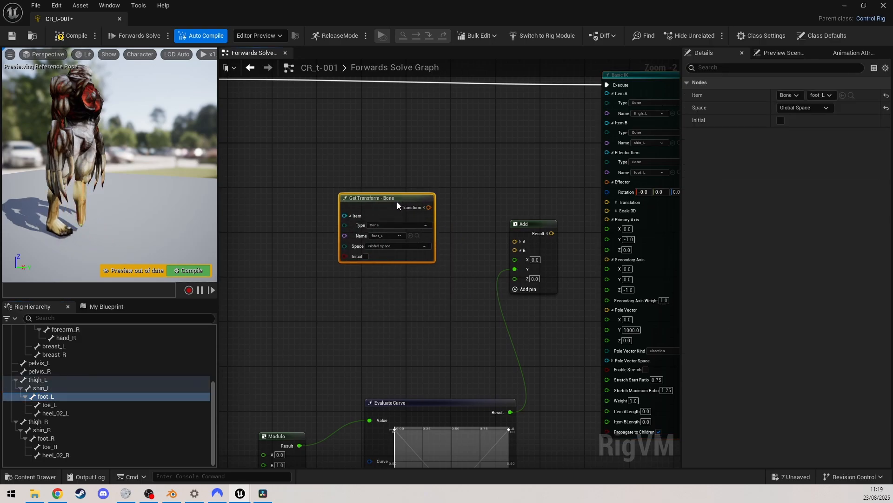
Expand the foot_L Transform output and connect its Rotation and Scale 3D to the left leg's Basic IK Effector.
left_click(425, 209)
right_click_drag(425, 209, 350, 232)
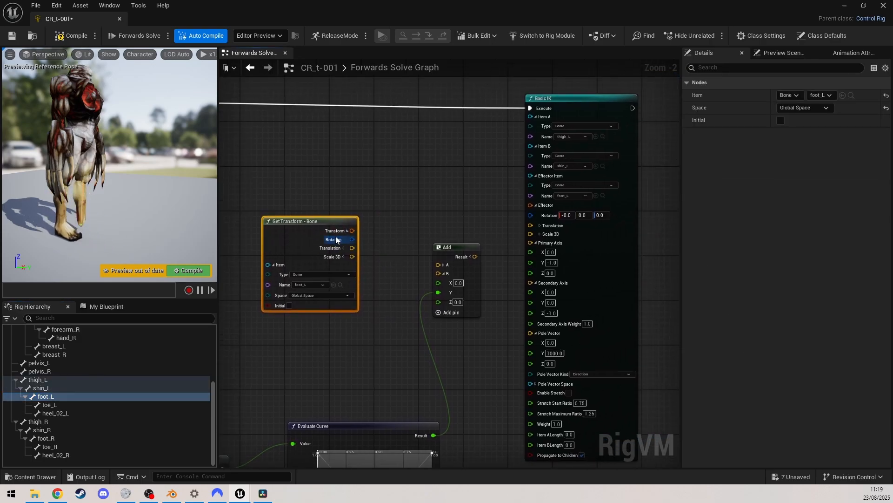
left_click_drag(352, 239, 531, 216)
left_click_drag(353, 257, 531, 231)
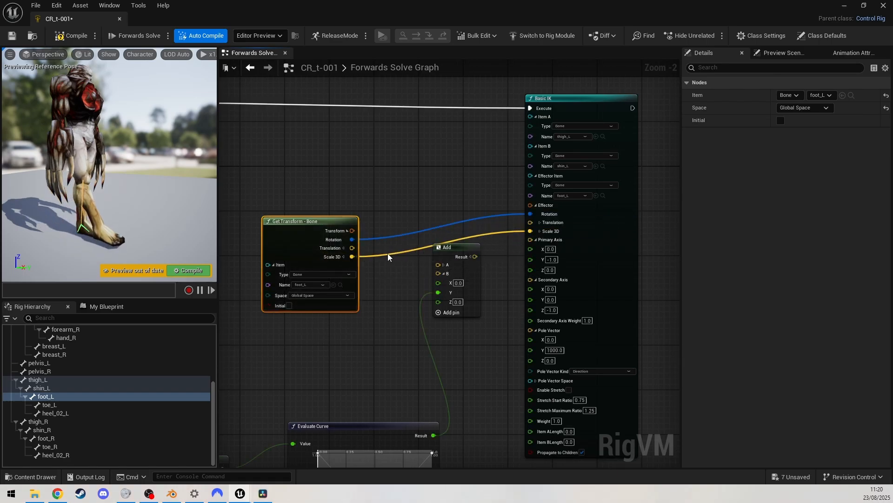
Route foot_L's Translation through the duplicated Add into the left Basic IK's Effector Translation, and feed the first Modulo's Result into the duplicated Modulo's A.
left_click_drag(352, 247, 535, 226)
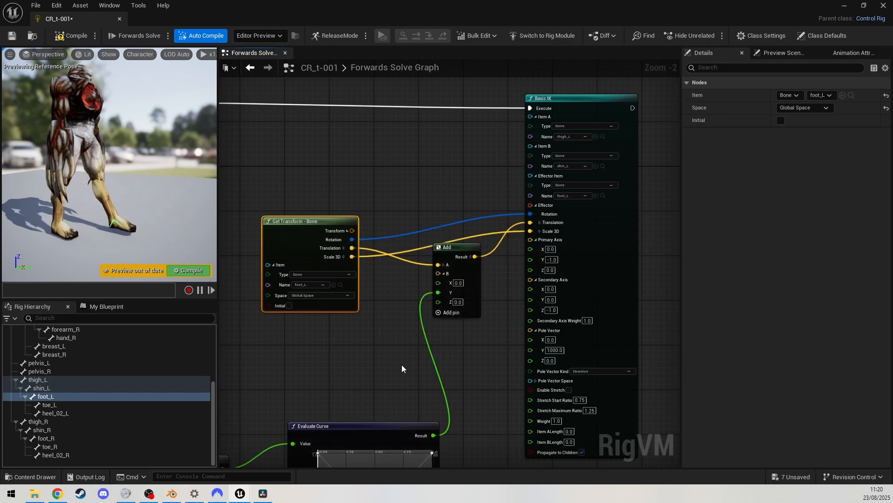
right_click_drag(401, 366, 576, 184)
right_click_drag(343, 345, 455, 323)
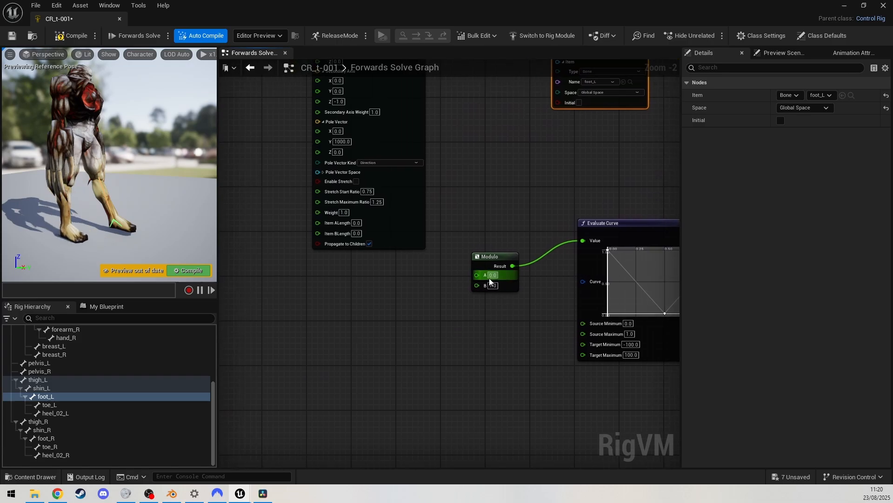
right_click_drag(371, 276, 560, 313)
right_click_drag(350, 331, 534, 328)
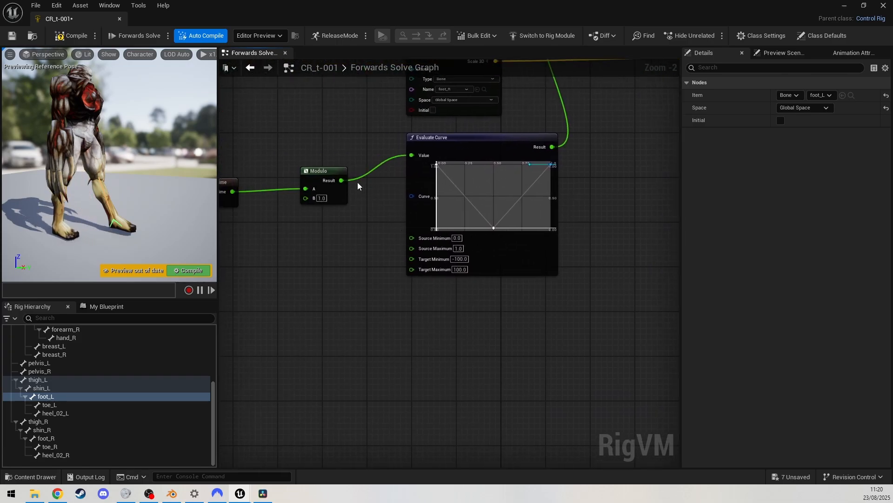
left_click_drag(341, 180, 572, 312)
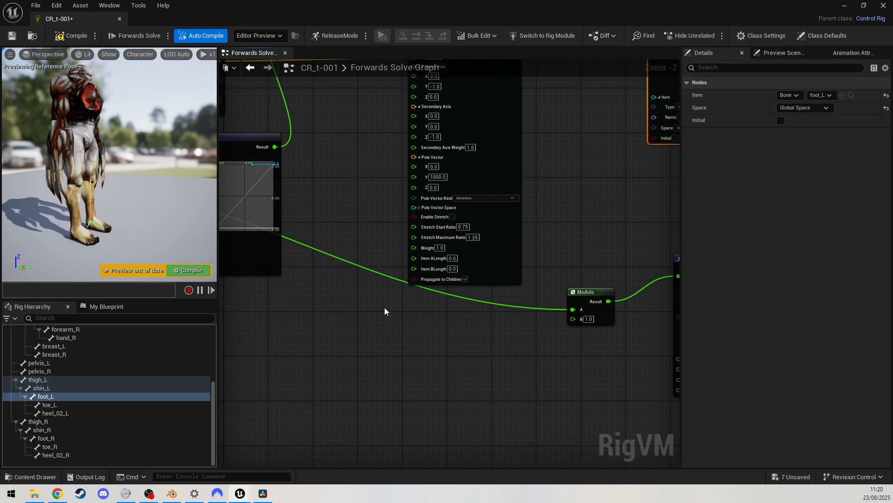
Move the duplicated Modulo node closer to the right leg's Evaluate Curve and compile the Control Rig.
right_click_drag(384, 307, 464, 376)
left_click_drag(594, 329, 389, 361)
right_click_drag(270, 395, 481, 374)
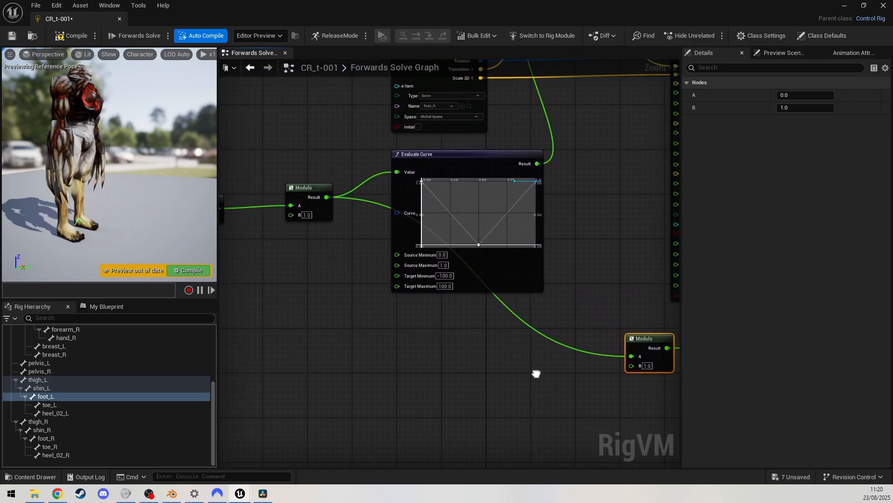
left_click(191, 269)
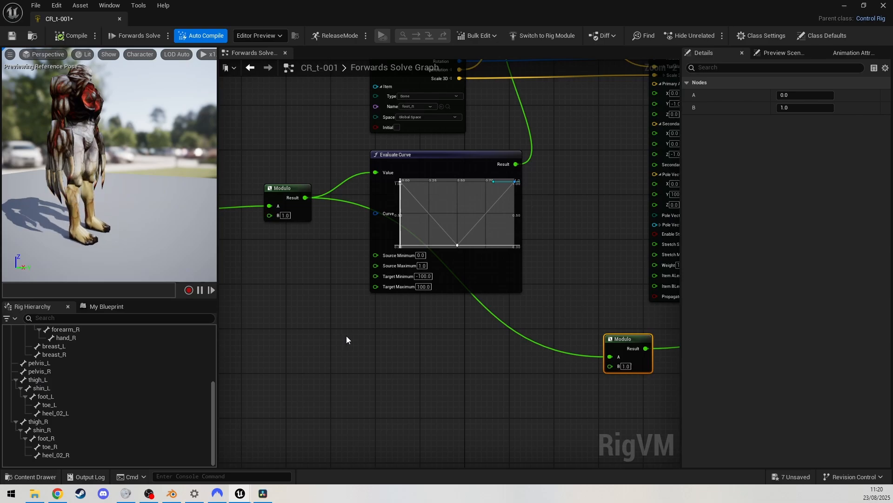
Reposition the duplicated Modulo node lower in the graph, between the right leg's Evaluate Curve and its Basic IK.
right_click_drag(406, 320, 419, 500)
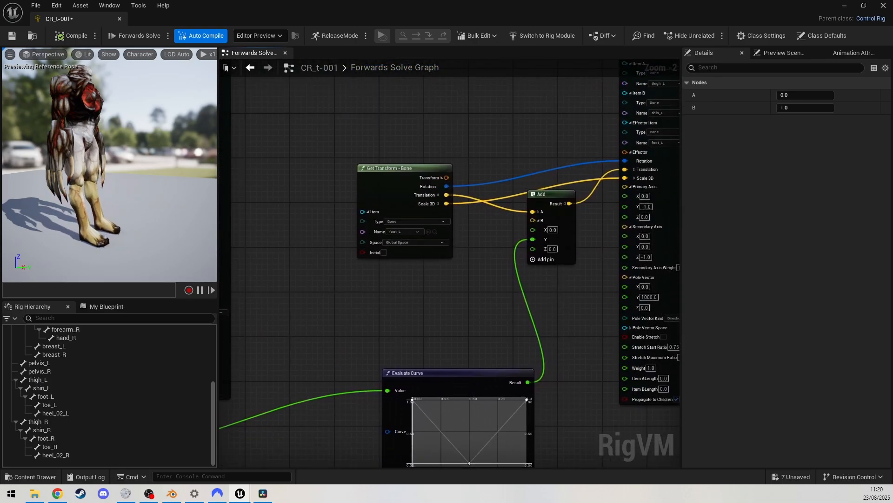
right_click_drag(465, 303, 394, 359)
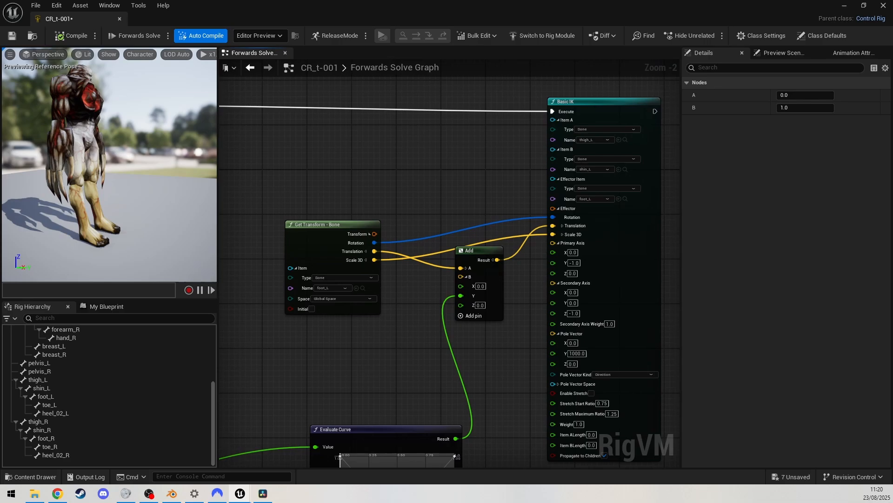
right_click_drag(298, 367, 655, 198)
right_click_drag(223, 341, 322, 348)
left_click_drag(518, 335, 446, 388)
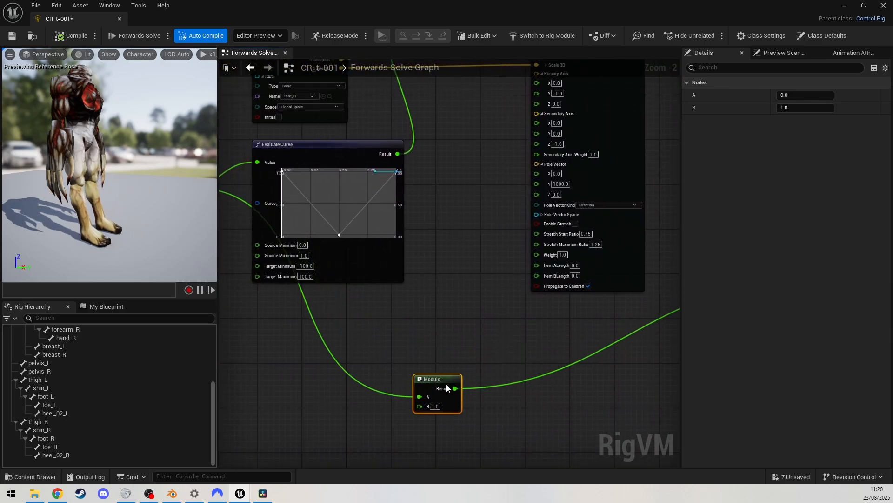
Insert a float Add node feeding the duplicated Modulo's A input and place it just before the Modulo.
right_click_drag(384, 317, 84, 295)
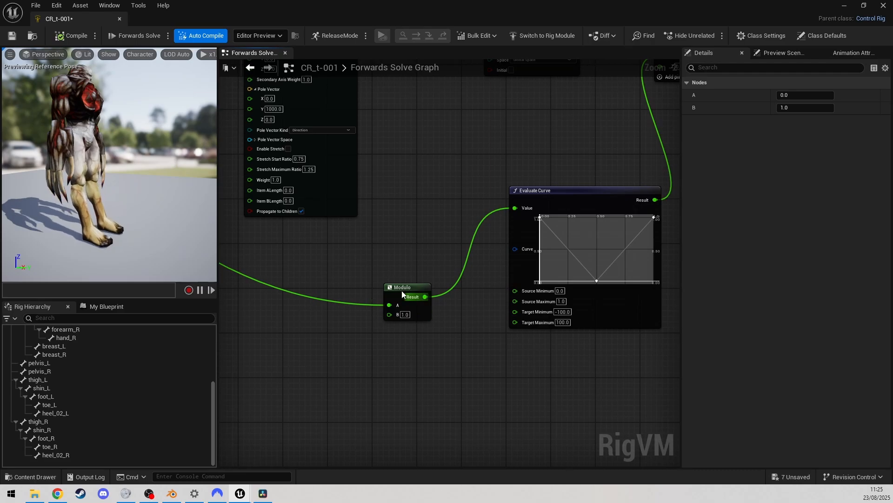
right_click_drag(401, 290, 496, 288)
left_click_drag(484, 303, 414, 298)
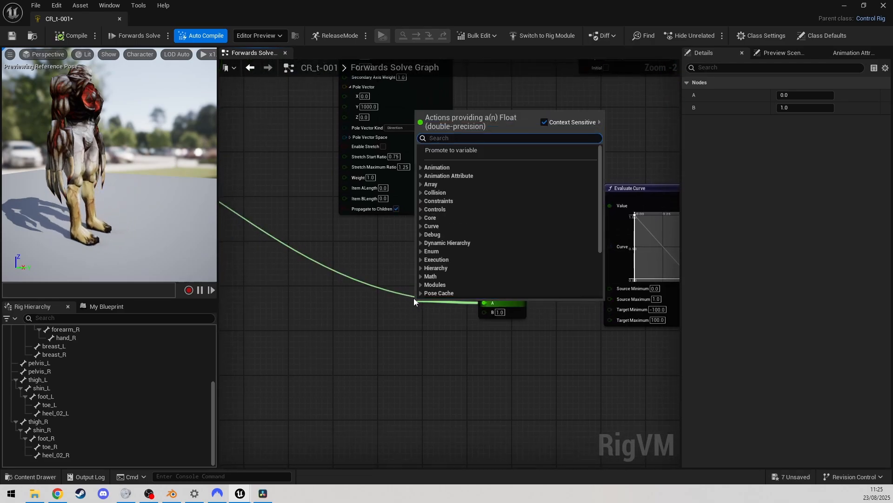
type("a")
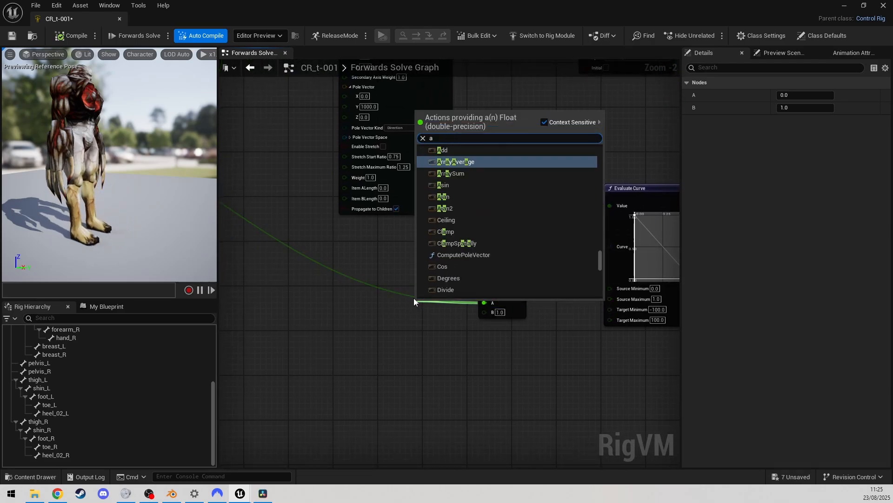
left_click(450, 150)
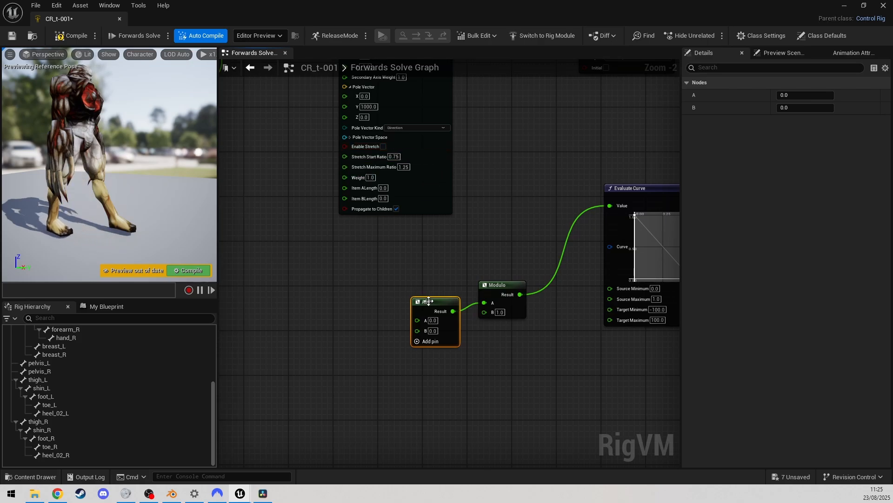
left_click_drag(429, 301, 406, 285)
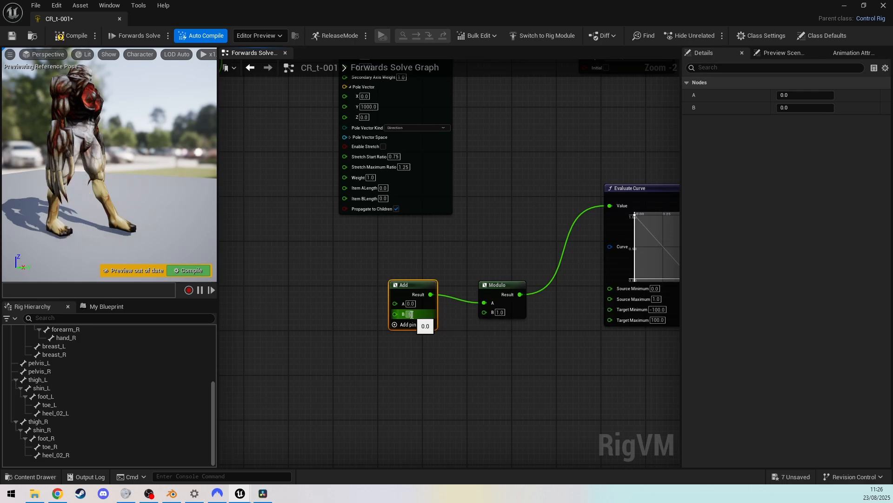
Set the new Add node's B to 0.5 and connect the right leg's time signal to its A input.
mouse_move(321, 248)
right_mouse_down()
mouse_move(431, 284)
mouse_move(517, 294)
right_mouse_up()
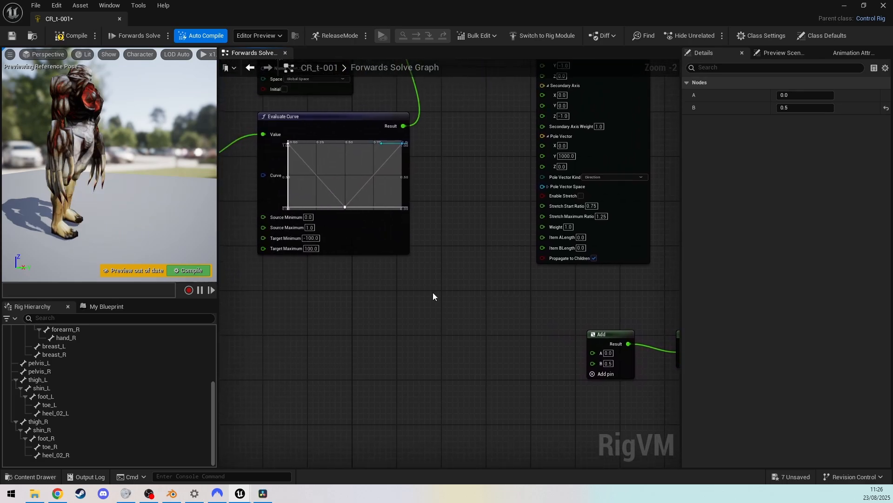
right_click_drag(321, 265, 470, 258)
right_click_drag(348, 161, 418, 339)
left_click_drag(366, 344, 366, 342)
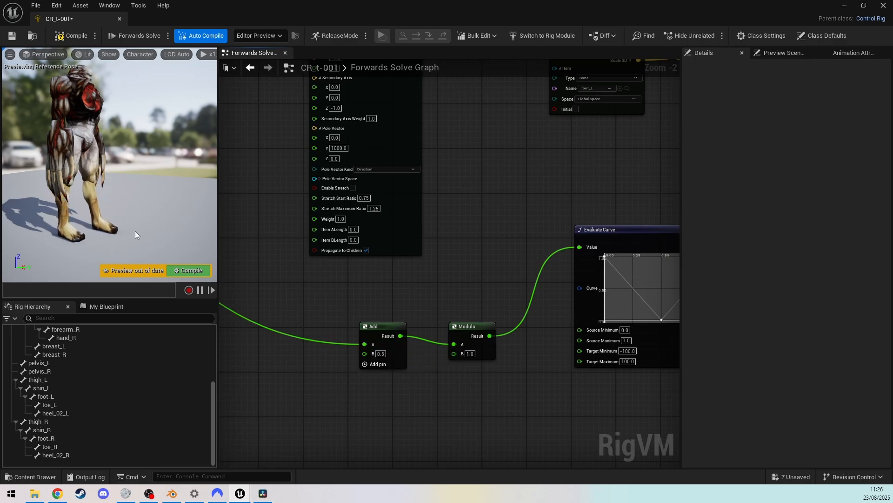
Examine the creature's alternating leg motion in the preview viewport from several angles.
key("d")
right_click_drag(140, 163, 209, 161)
key("a")
key("w")
key("a")
right_click_drag(134, 163, 149, 145)
key("s")
Spread out the graph by moving the Forwards Solve node away from the first Basic IK and shifting the left leg's Basic IK outward.
scroll(432, 268, "up", 2)
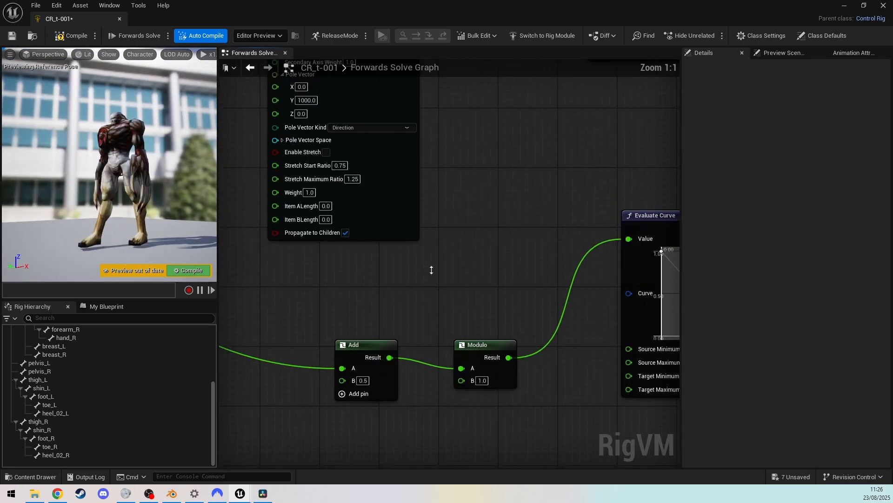
scroll(432, 268, "down", 5)
right_click_drag(432, 268, 463, 308)
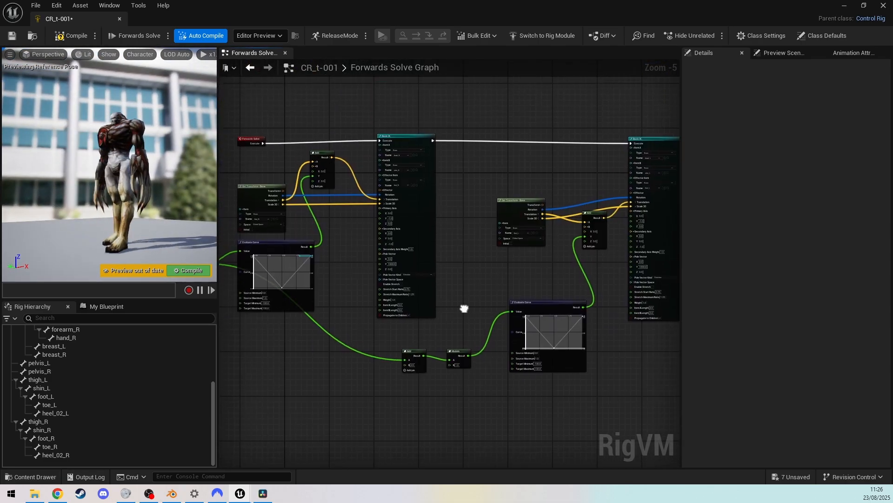
right_click_drag(258, 170, 395, 193)
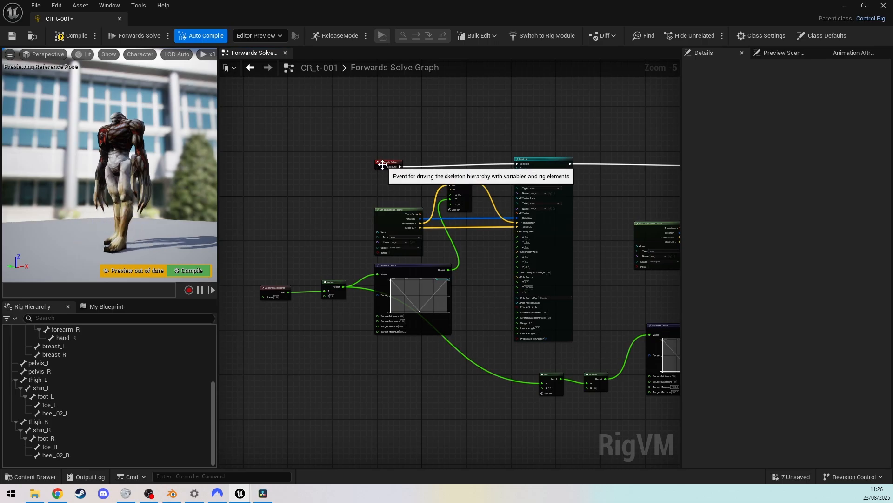
left_click_drag(381, 166, 265, 162)
right_click_drag(400, 185, 220, 190)
left_click_drag(622, 167, 641, 168)
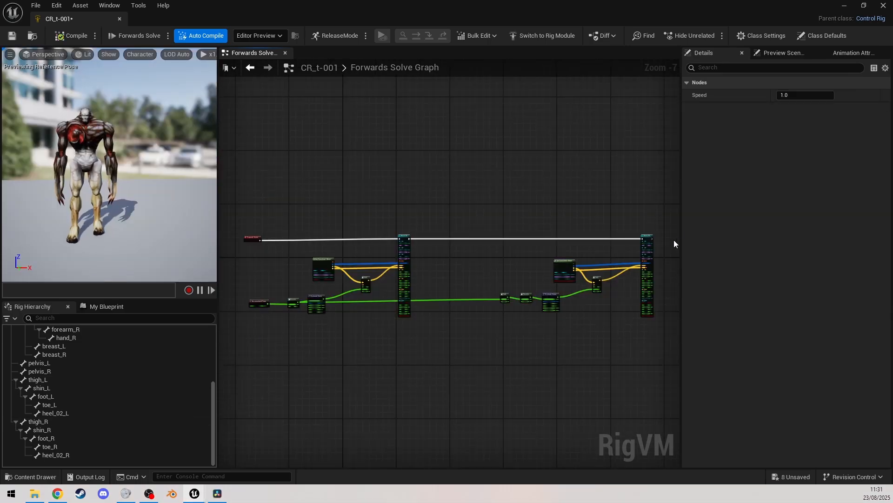
Add a Get Transform node for the spine bone below the Forwards Solve node.
right_click_drag(346, 343, 448, 351)
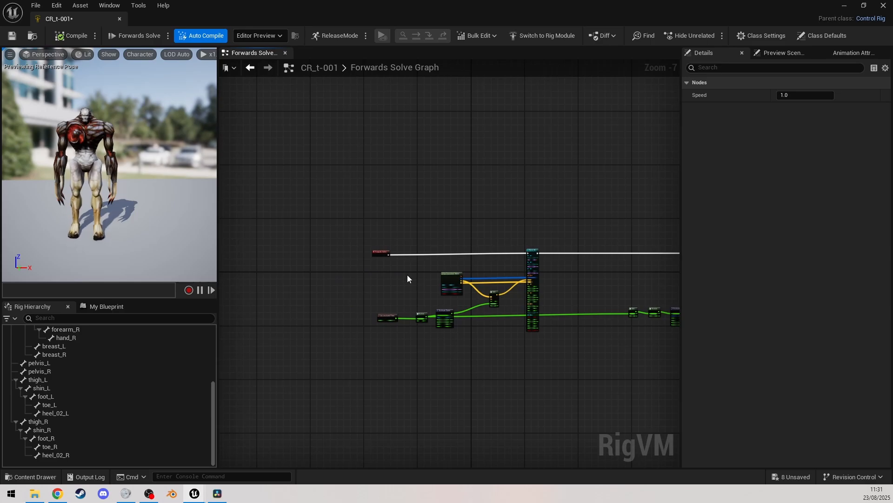
scroll(405, 268, "up", 6)
right_click_drag(406, 268, 560, 292)
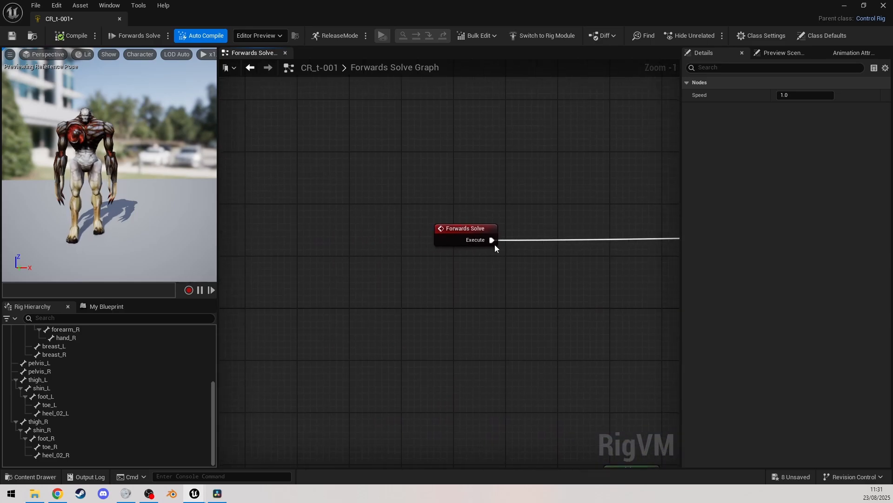
left_click(473, 230)
right_click_drag(473, 230, 384, 271)
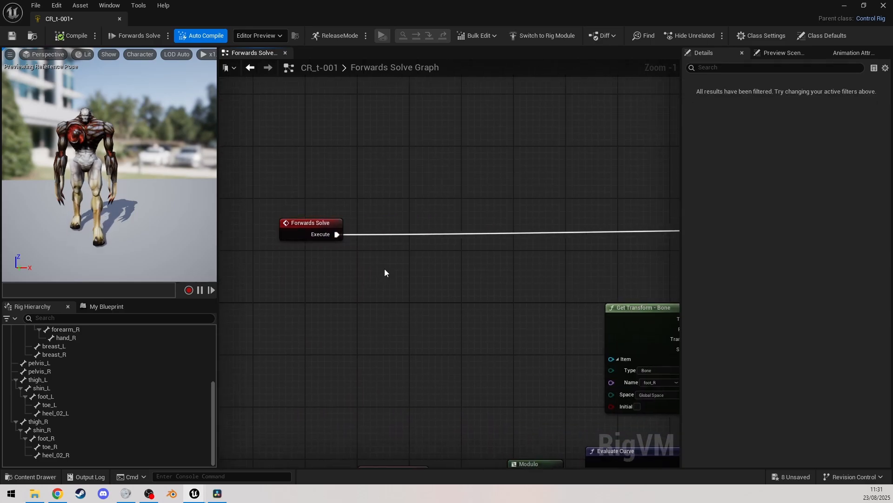
left_click_drag(212, 427, 216, 370)
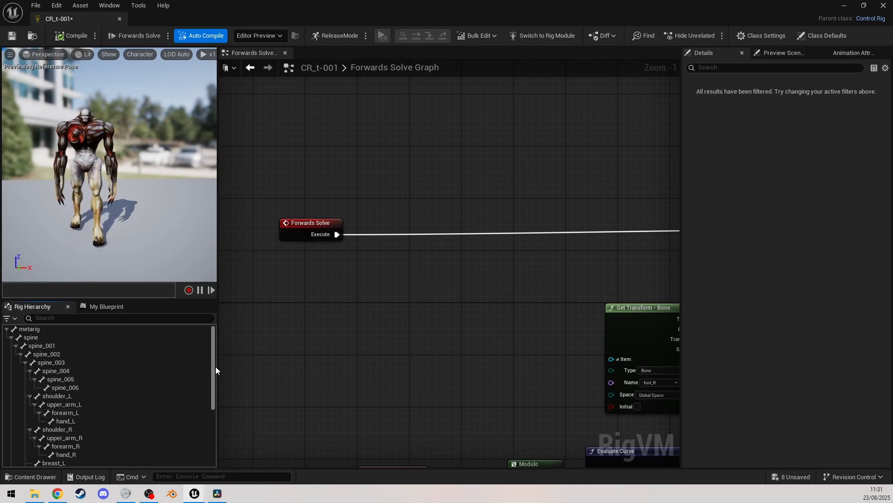
mouse_move(216, 371)
left_mouse_down()
mouse_move(219, 423)
mouse_move(224, 355)
left_mouse_up()
left_click_drag(57, 337, 312, 331)
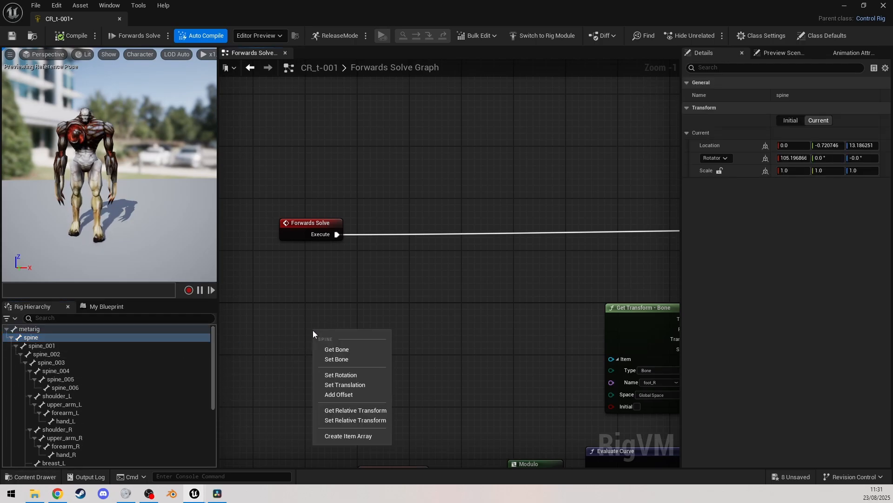
left_click(336, 350)
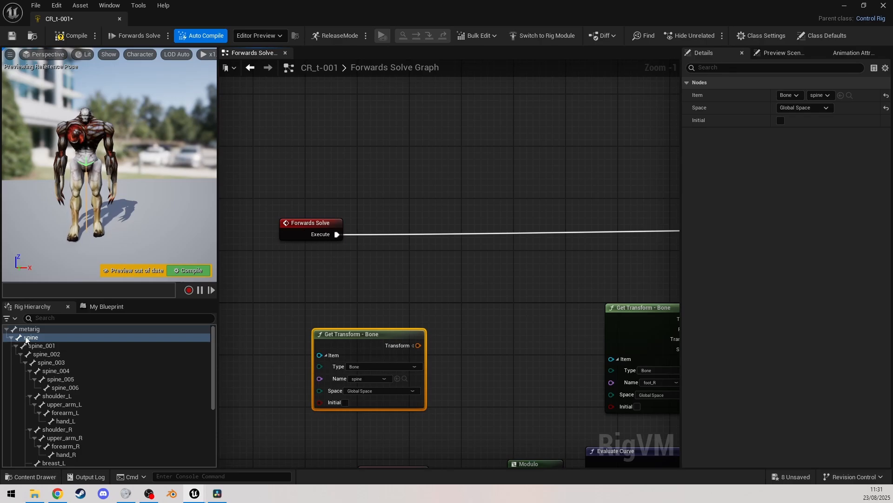
Add a Set Transform node for the spine bone beside Forwards Solve and move the spine's Get Transform node farther from it.
left_click_drag(460, 243, 464, 215)
left_click(493, 245)
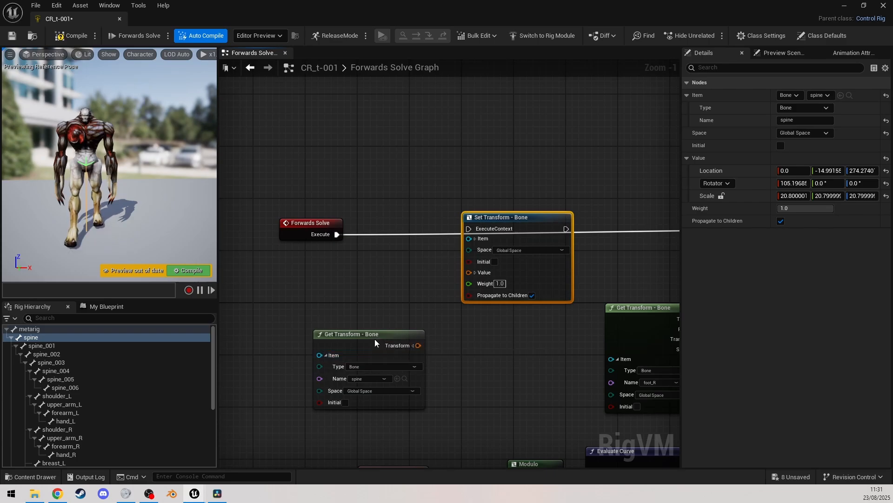
left_click_drag(375, 339, 325, 323)
Expand the spine Get Transform's Transform output and connect the Transform to the Set Transform node's Value.
right_click_drag(455, 291, 434, 292)
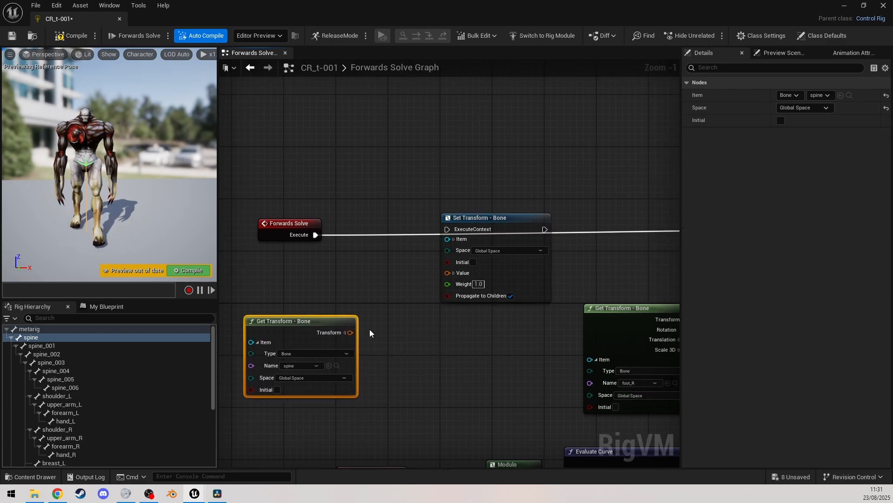
left_click(346, 333)
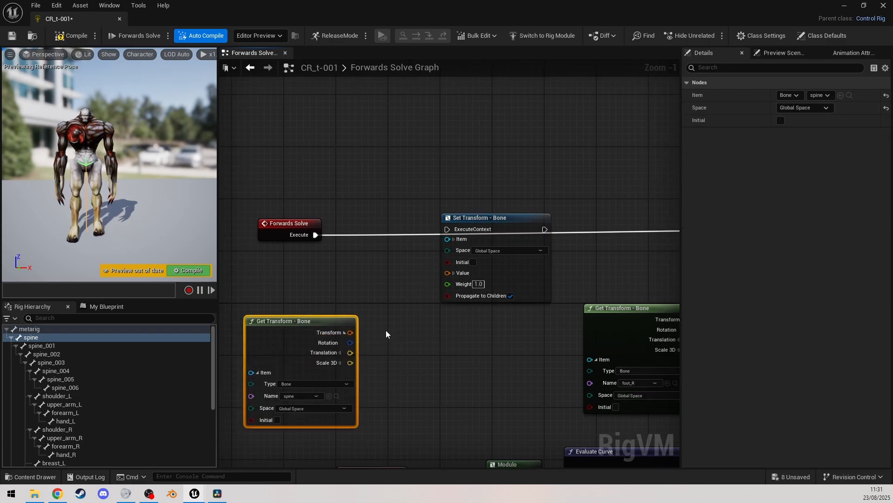
left_click_drag(348, 332, 421, 308)
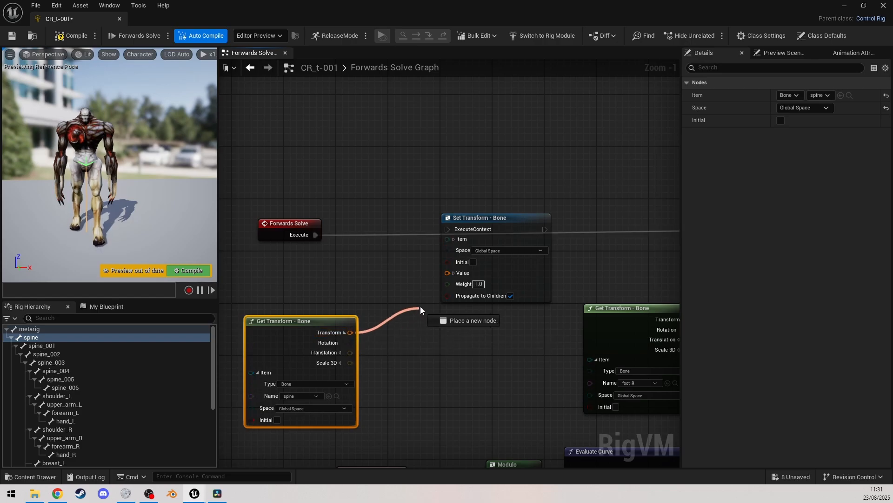
right_click_drag(438, 325, 401, 329)
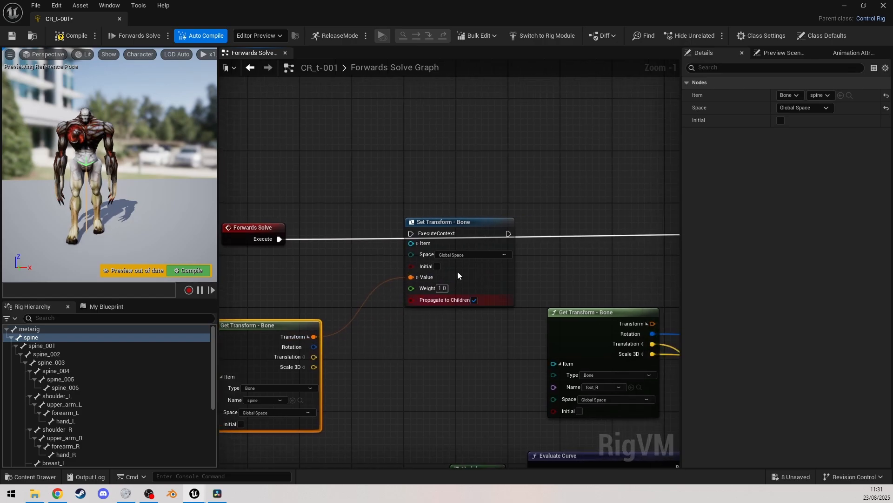
Align the spine's Set Transform node and wire it into the execution line between Forwards Solve and the first Basic IK.
left_click_drag(464, 228, 463, 233)
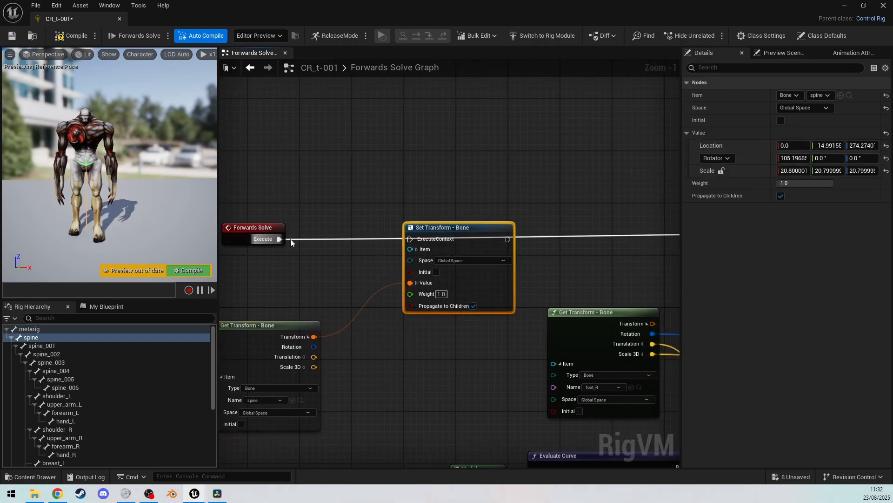
left_click_drag(279, 239, 330, 240)
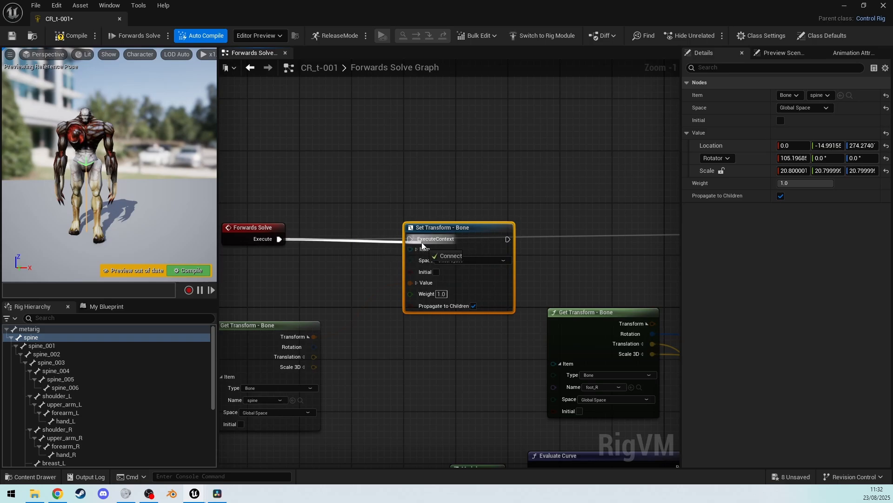
left_click_drag(422, 245, 414, 239)
right_click_drag(414, 239, 369, 235)
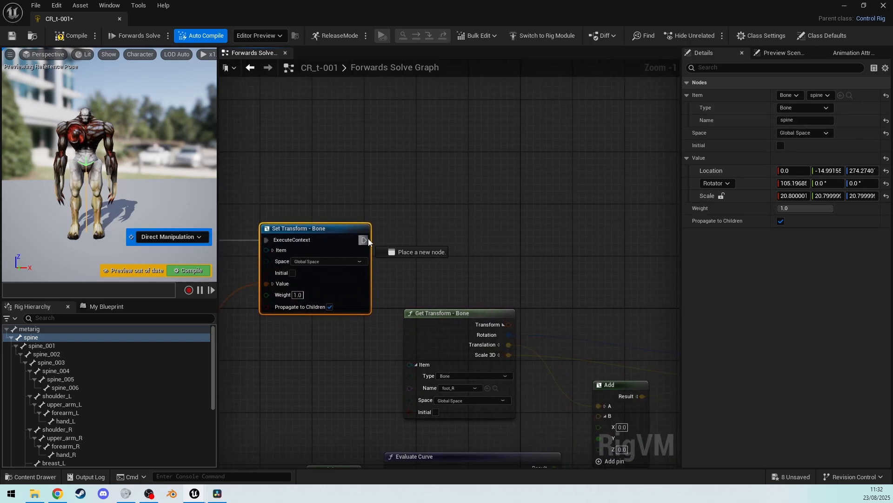
left_click_drag(368, 241, 462, 241)
left_click_drag(373, 234, 386, 234)
right_click_drag(305, 281, 602, 265)
right_click_drag(353, 331, 500, 289)
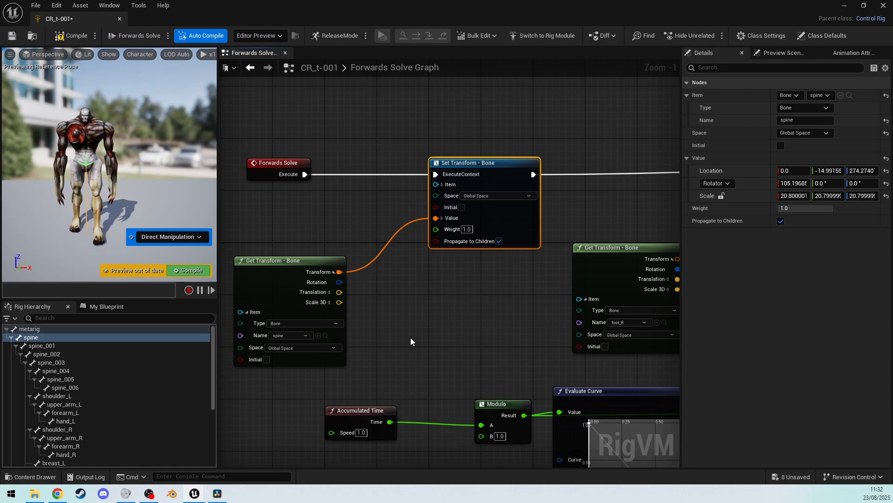
Expand the spine Set Transform's Value and wire the Get Transform's Rotation and Scale 3D outputs to its matching inputs.
left_click_drag(339, 282, 410, 254)
left_click(413, 213)
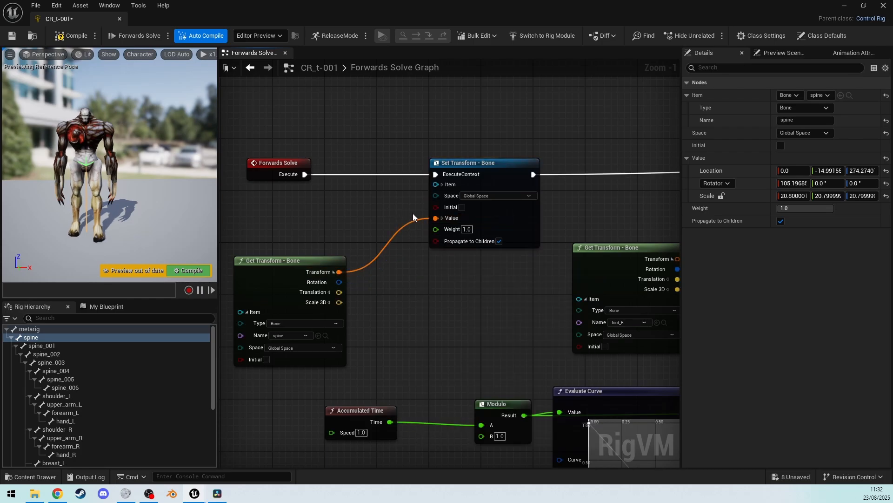
left_click(442, 217)
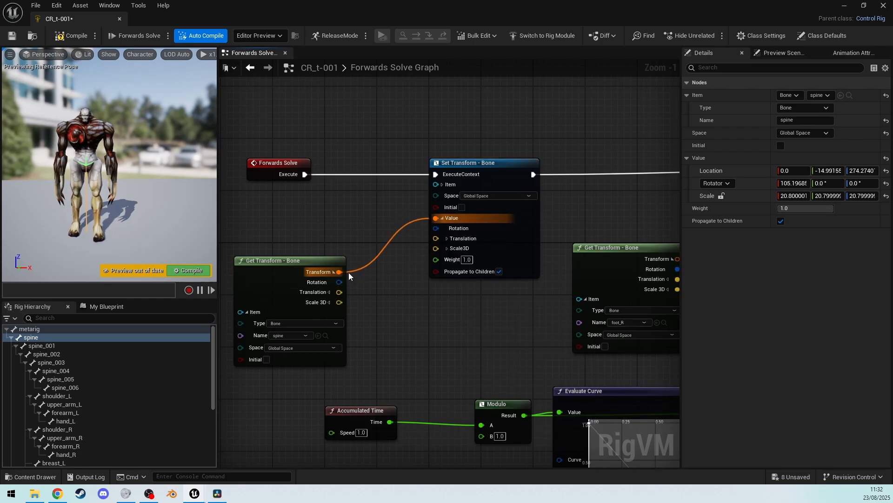
left_click_drag(340, 282, 436, 228)
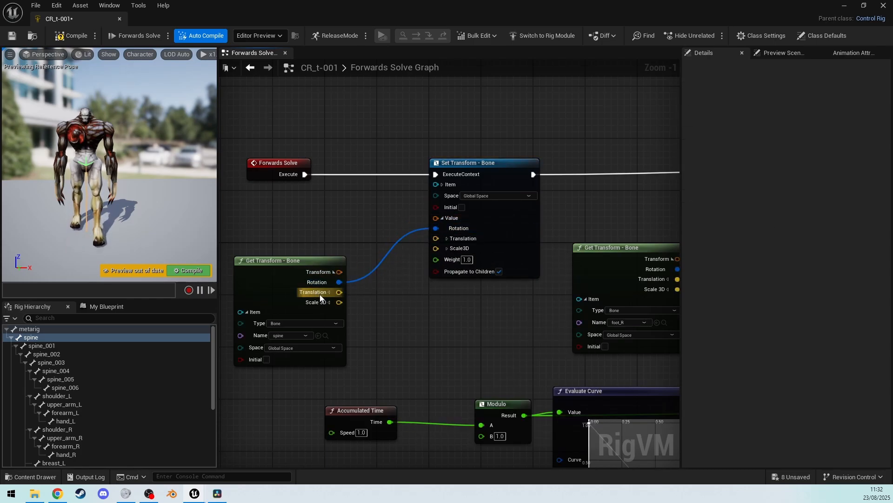
left_click_drag(344, 302, 346, 303)
left_click_drag(433, 250, 434, 251)
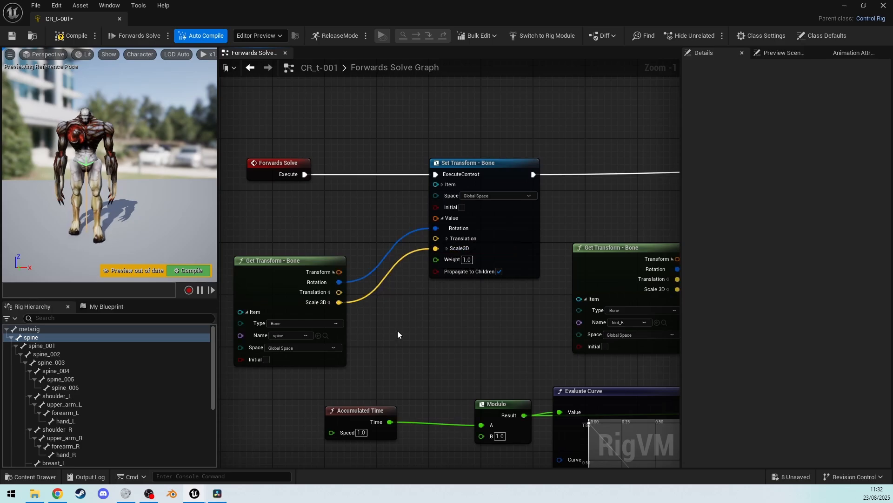
Insert an Add node between the spine Get Transform's Translation output and the Set Transform's Translation input.
right_click_drag(397, 331, 489, 332)
left_click_drag(431, 293, 395, 218)
type("a")
left_click(429, 248)
right_click_drag(451, 274, 401, 211)
left_click_drag(393, 172, 477, 386)
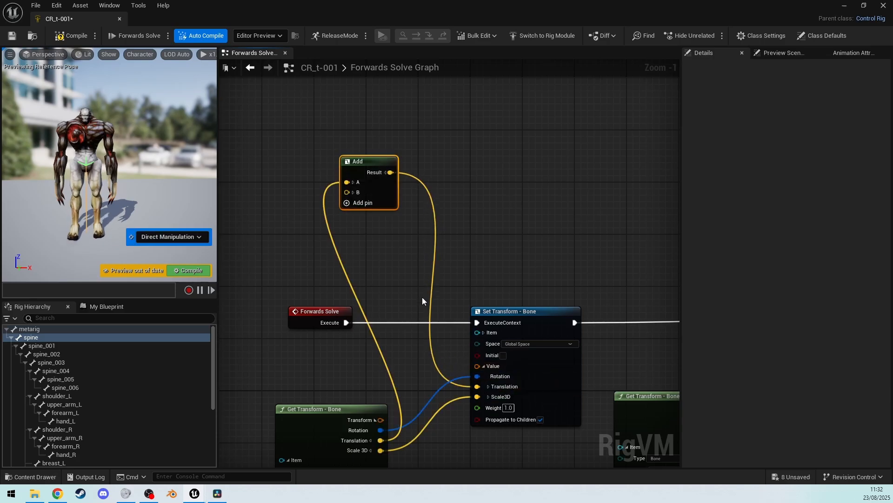
Expand input B of the spine's Add node and set its Z to -20, checking the lowered pose in the preview.
left_click(353, 192)
left_click_drag(360, 187, 386, 174)
left_click(395, 215)
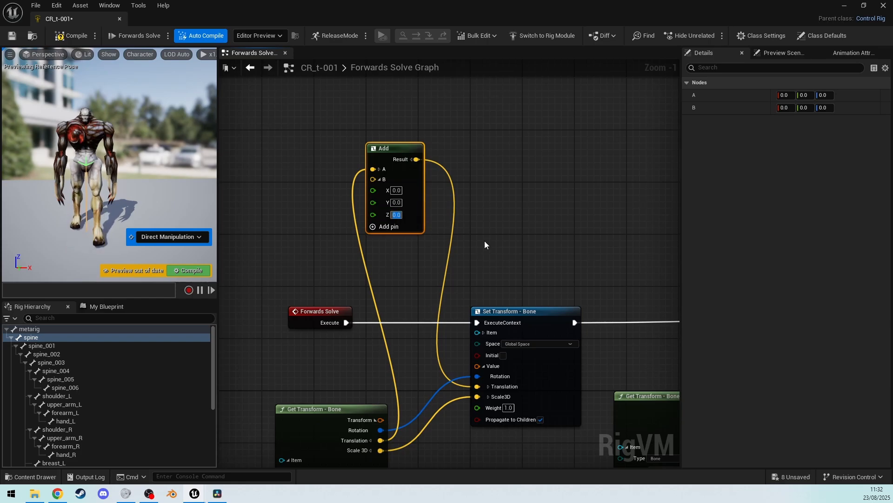
key("BackSpace")
type("-20")
key("Return")
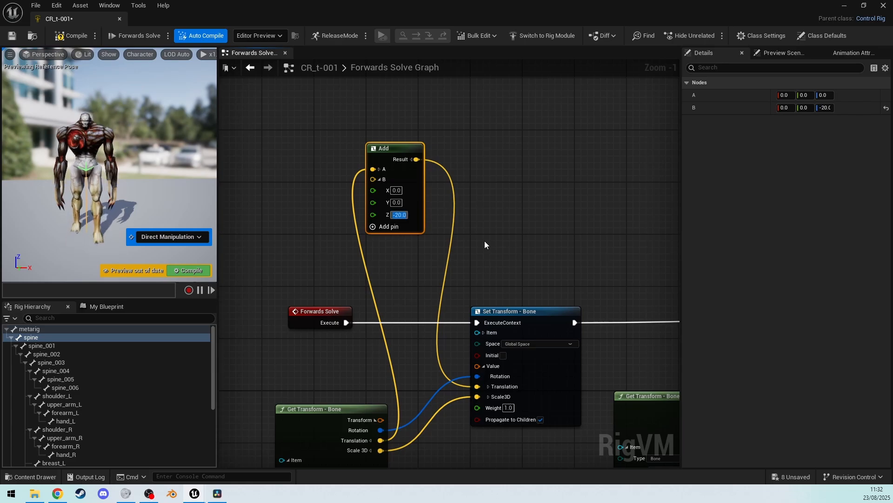
left_click_drag(125, 167, 218, 181, "alt")
right_click_drag(154, 209, 164, 214)
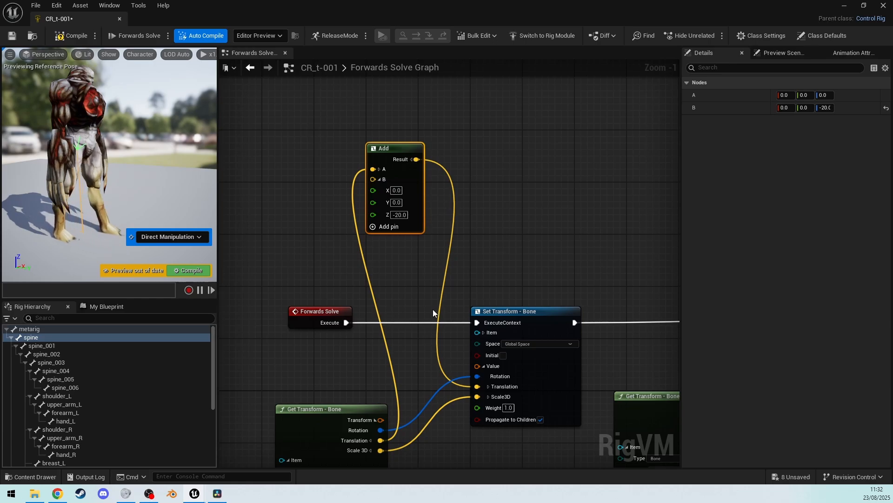
Set the B input's Z to 20 on the Add node that offsets the foot_R translation.
right_click_drag(433, 309, 289, 203)
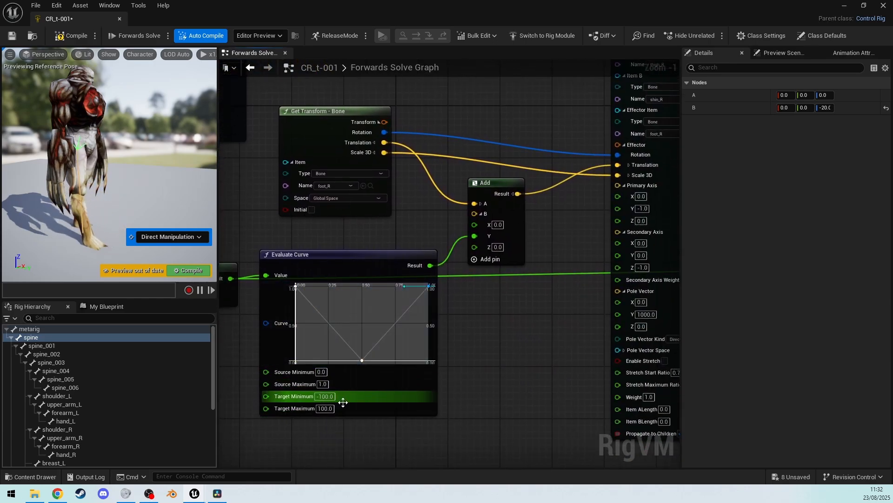
right_click_drag(499, 368, 565, 381)
left_click(564, 261)
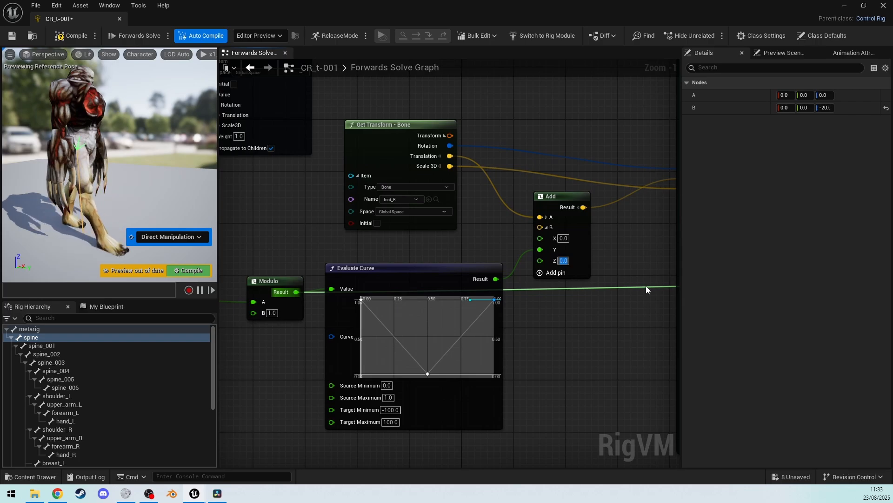
type("/")
key("BackSpace")
type("20")
key("Return")
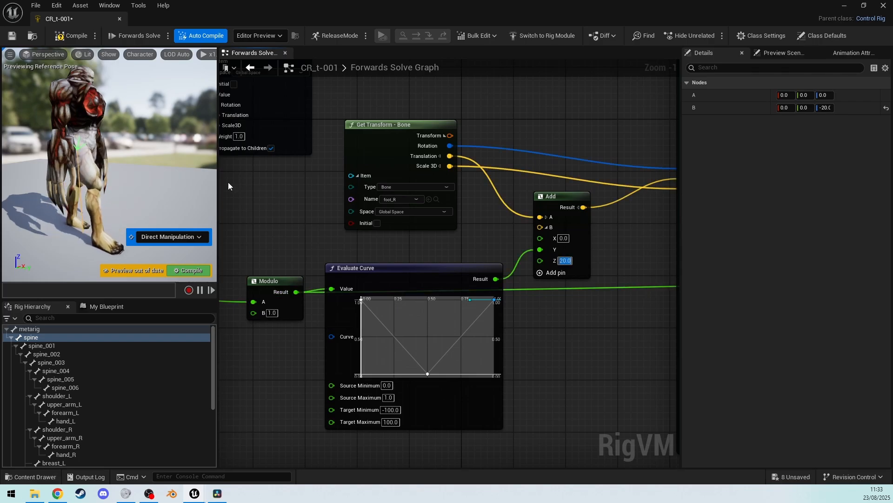
right_click_drag(158, 181, 30, 186)
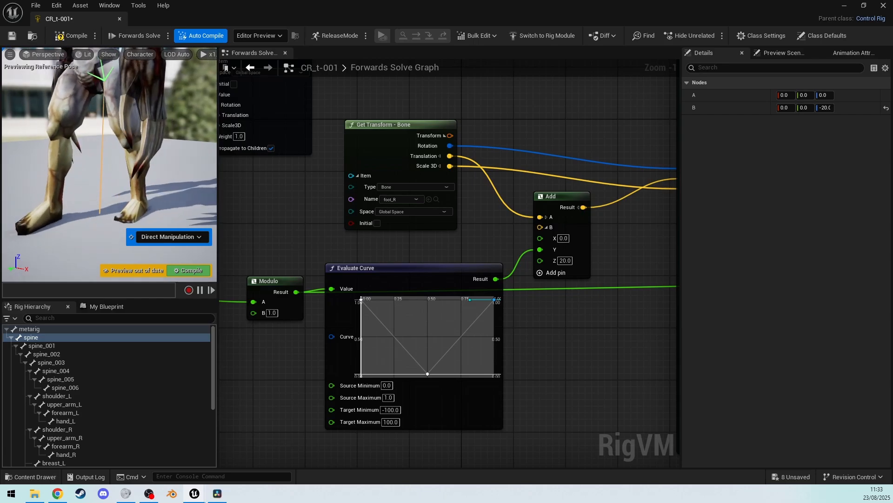
Set the B input's Z to 20 on the foot_L Add node and inspect both feet from several sides in the preview.
mouse_move(669, 366)
right_mouse_down()
mouse_move(586, 335)
mouse_move(679, 356)
right_mouse_up()
right_click_drag(559, 335, 299, 374)
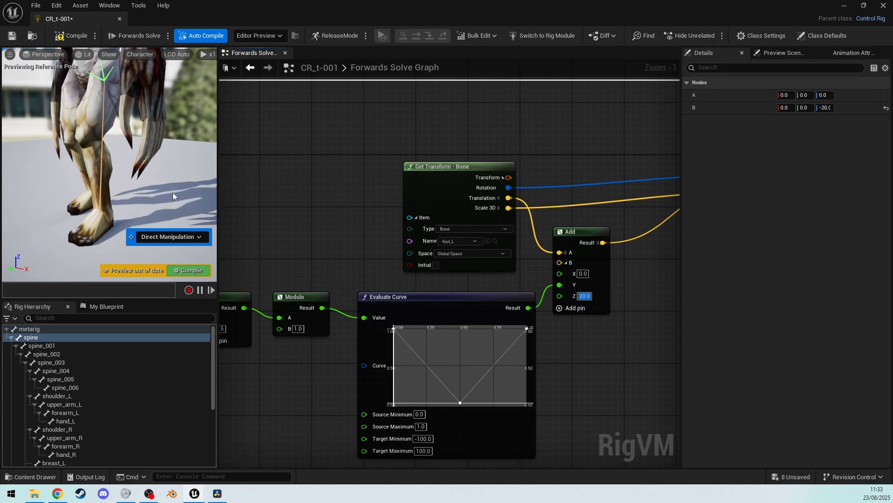
right_click_drag(173, 196, 288, 189)
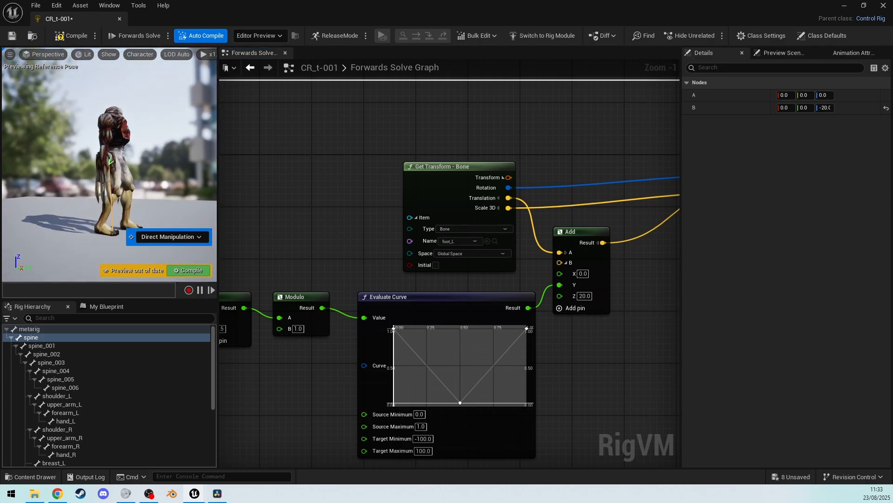
right_click_drag(174, 196, 149, 200)
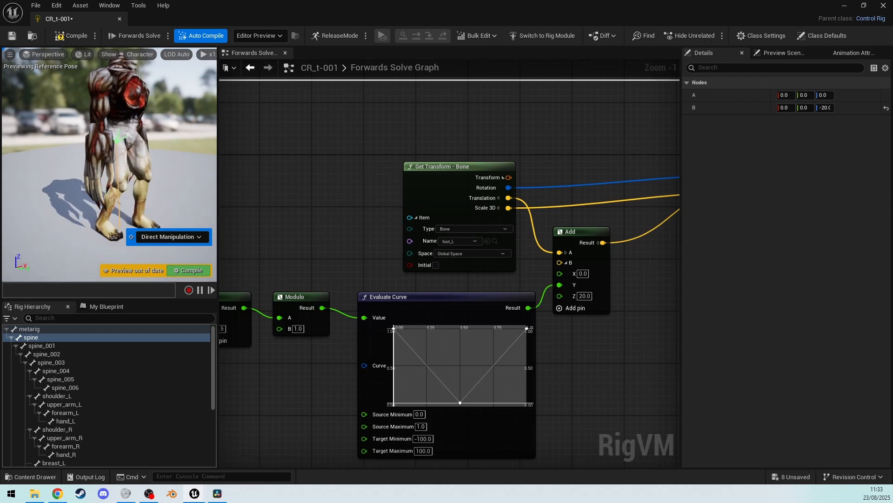
right_click_drag(149, 200, 19, 193)
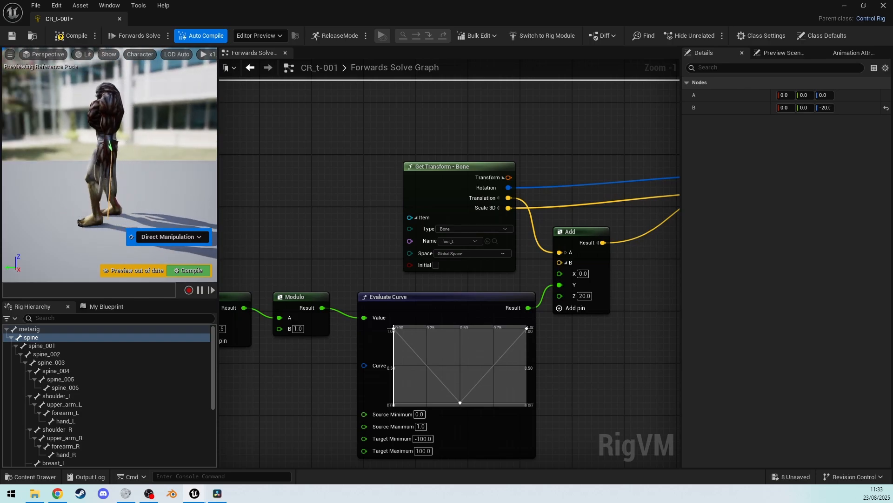
left_click_drag(60, 187, 153, 186, "alt")
right_click_drag(111, 186, 123, 194)
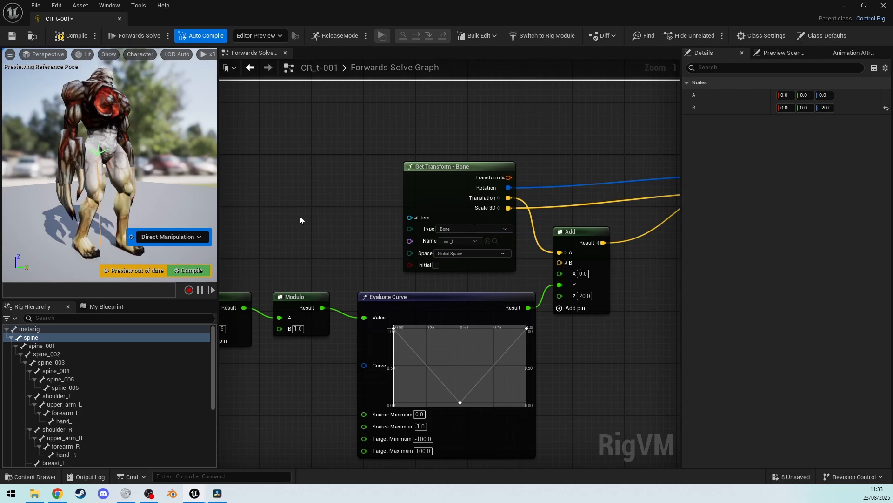
Move the spine Get Transform and Forwards Solve nodes farther from the spine's Set Transform node to make room.
right_click_drag(290, 210, 354, 212)
scroll(354, 213, "down", 4)
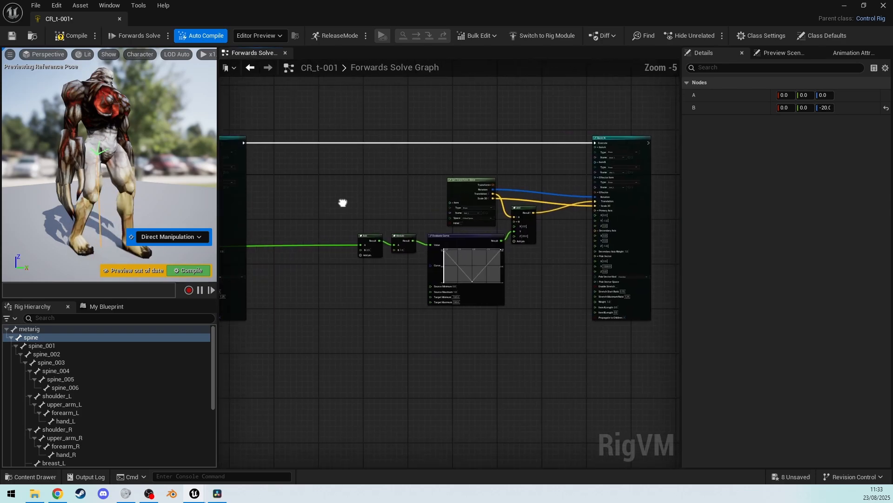
right_click_drag(302, 192, 506, 237)
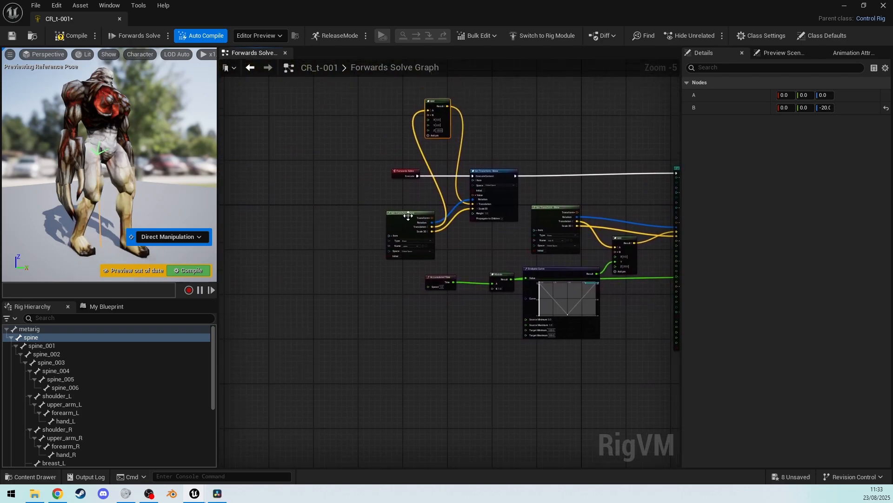
left_click_drag(392, 216, 325, 215)
left_click(402, 170)
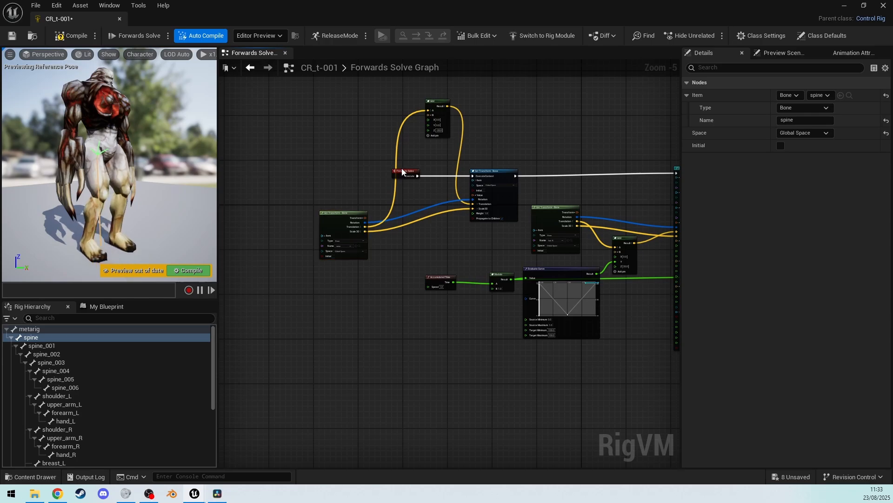
left_click_drag(405, 170, 282, 171)
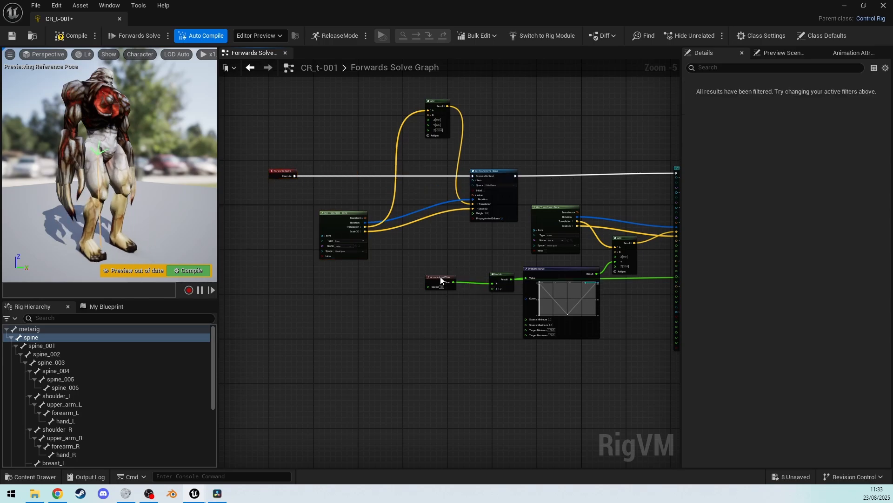
Move the Accumulated Time and Modulo nodes farther away from the foot_R Evaluate Curve node.
left_click_drag(441, 277, 385, 281)
scroll(440, 313, "up", 3)
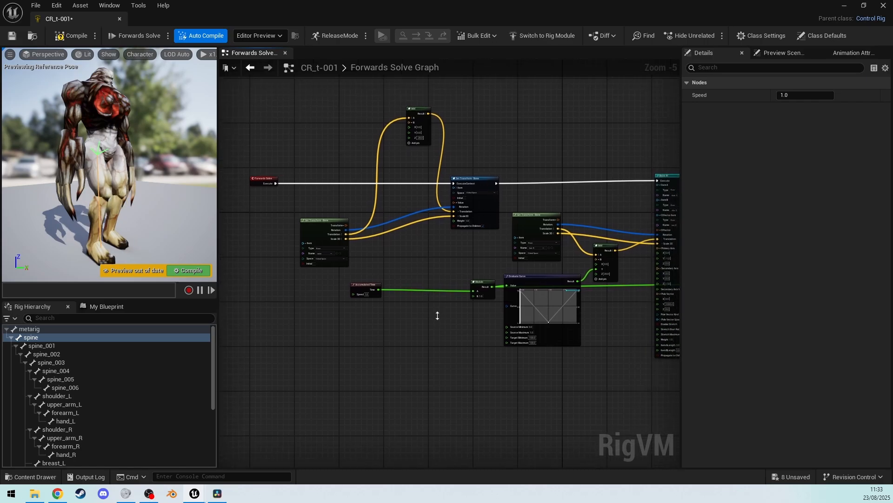
right_click_drag(438, 316, 456, 385)
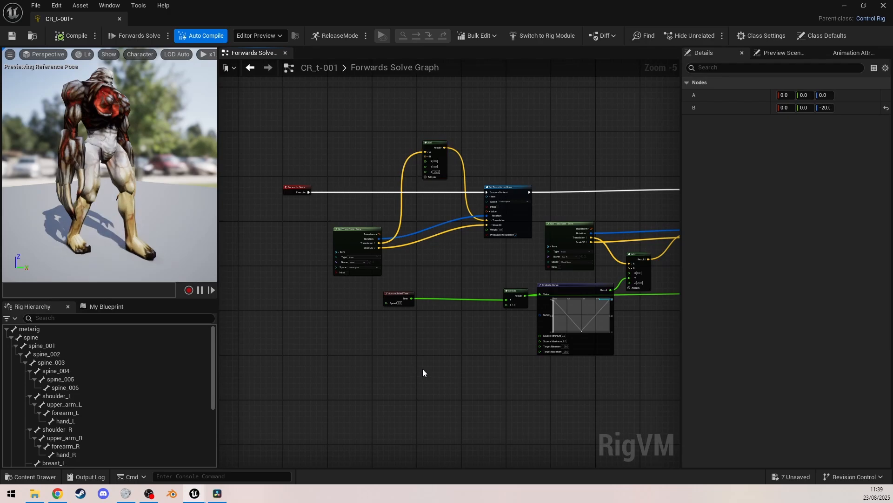
right_click_drag(422, 371, 326, 321)
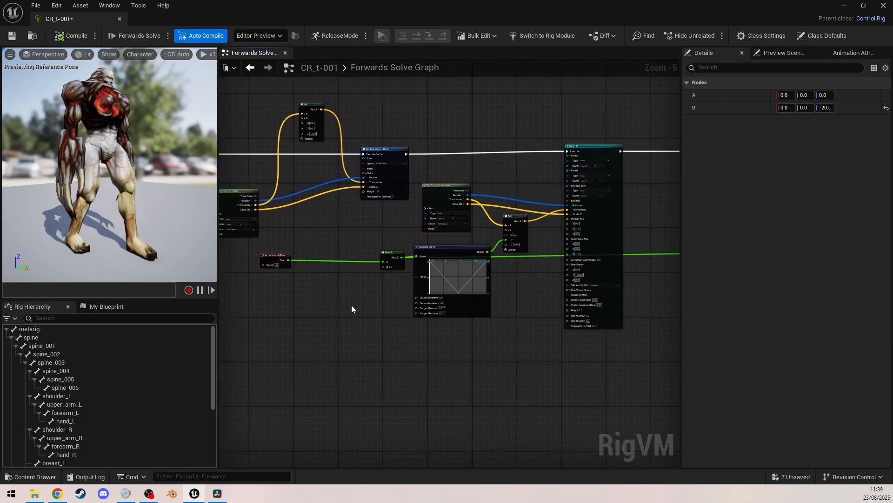
scroll(352, 307, "up", 3)
left_click_drag(434, 201, 352, 174)
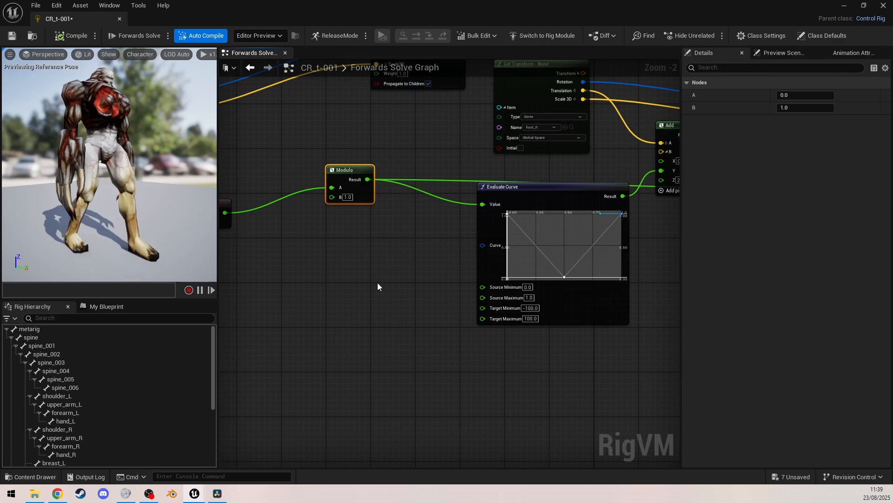
Add a second Evaluate Curve node and place it directly below the foot_R Evaluate Curve.
right_click_drag(377, 287, 385, 283)
right_click(473, 305)
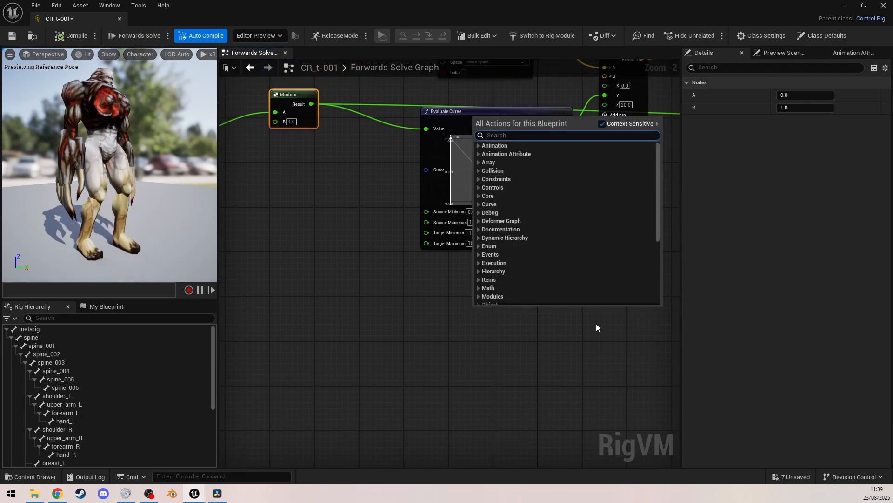
type("ec")
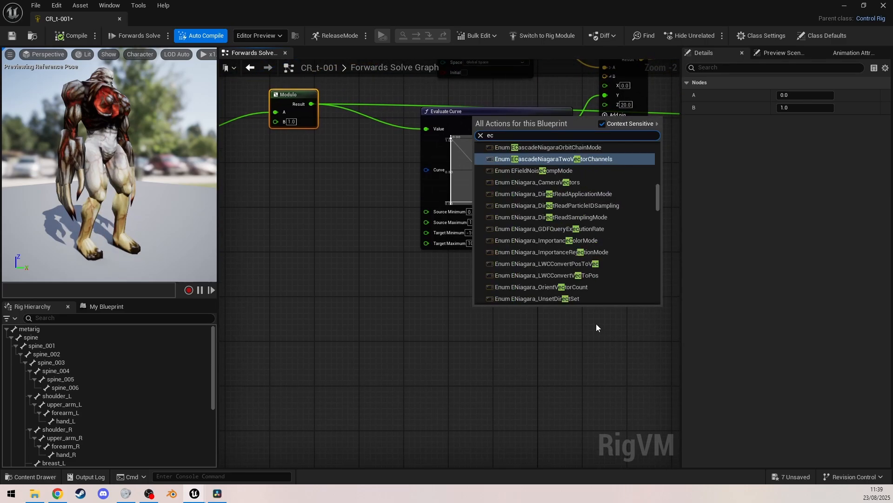
key("BackSpace")
type("va")
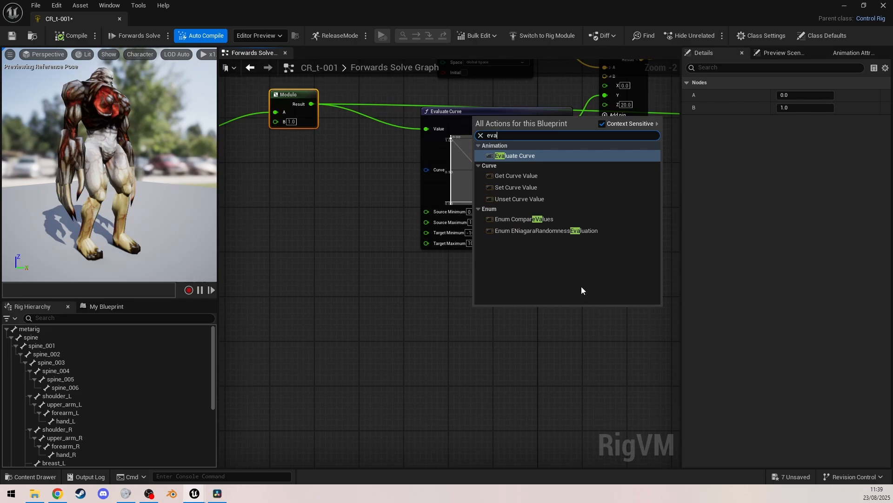
left_click(535, 155)
left_click_drag(542, 311, 495, 271)
Set the value of the new curve's end key at time 1.0 to 0.
left_click(648, 334)
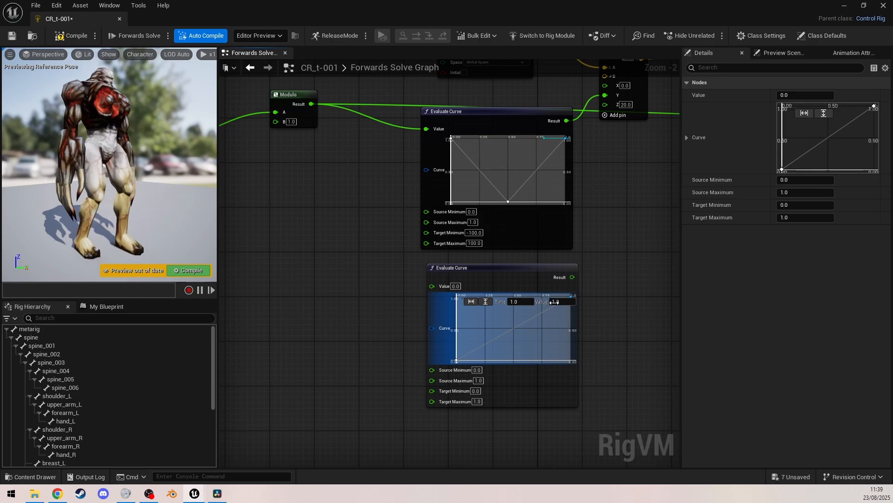
left_click(652, 342)
left_click(564, 304)
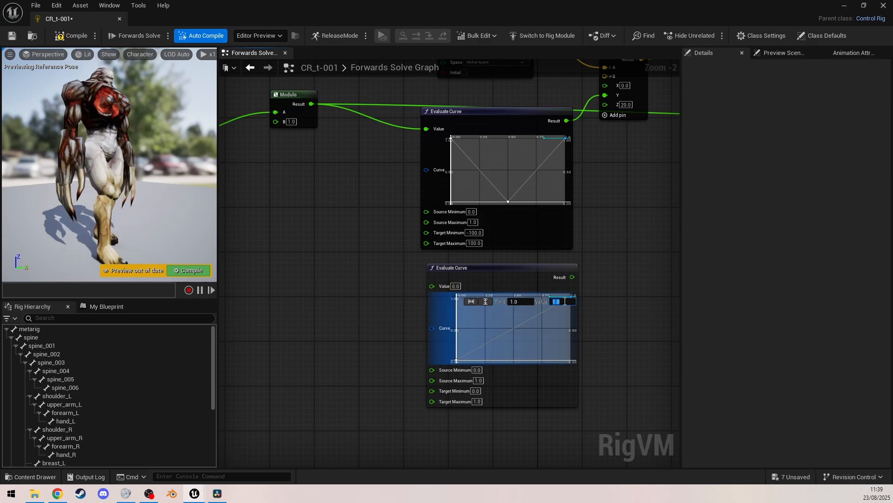
type("0")
key("Return")
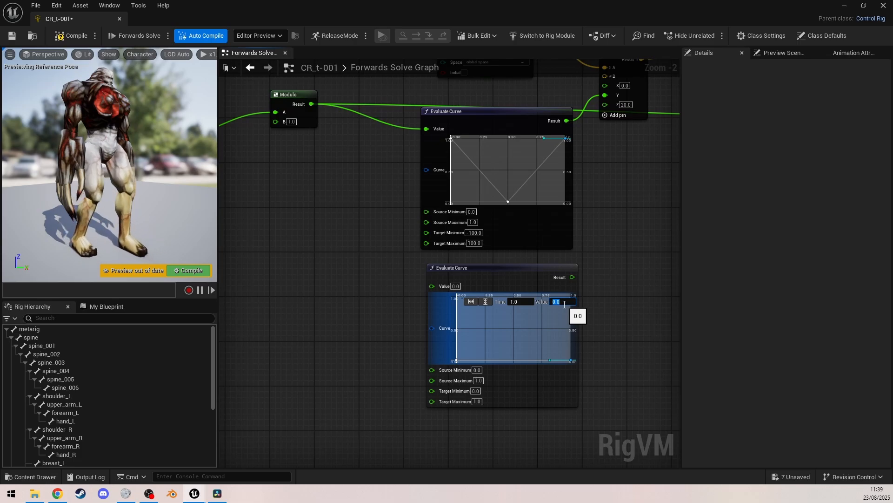
Add two keys with value 0 to the new curve at times of about 0.5 and 0.75.
left_click(534, 360)
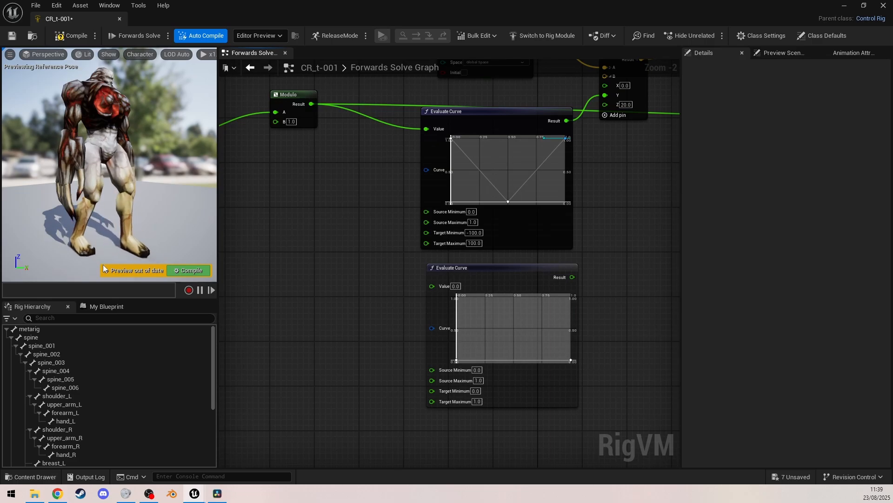
right_click(514, 360)
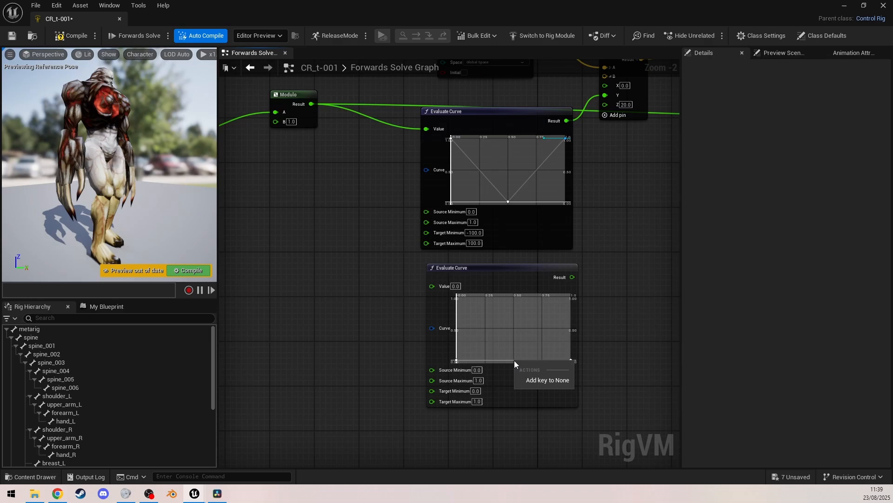
left_click(538, 379)
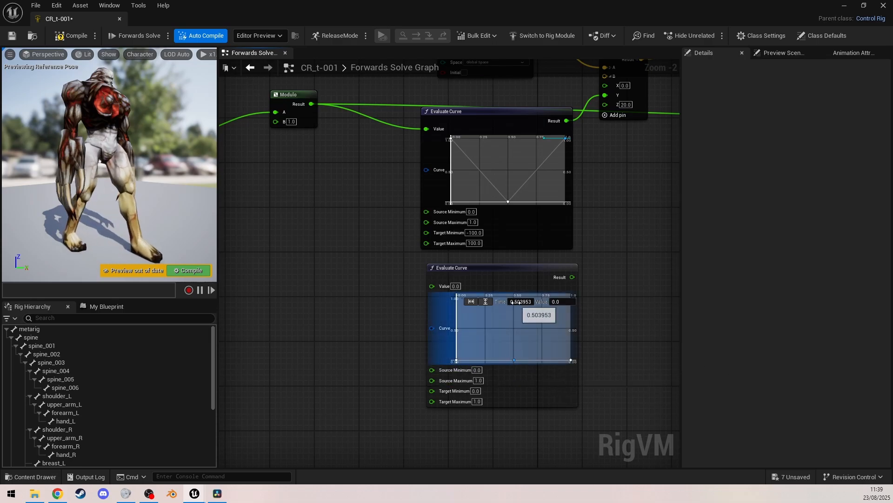
right_click(543, 359)
left_click(570, 380)
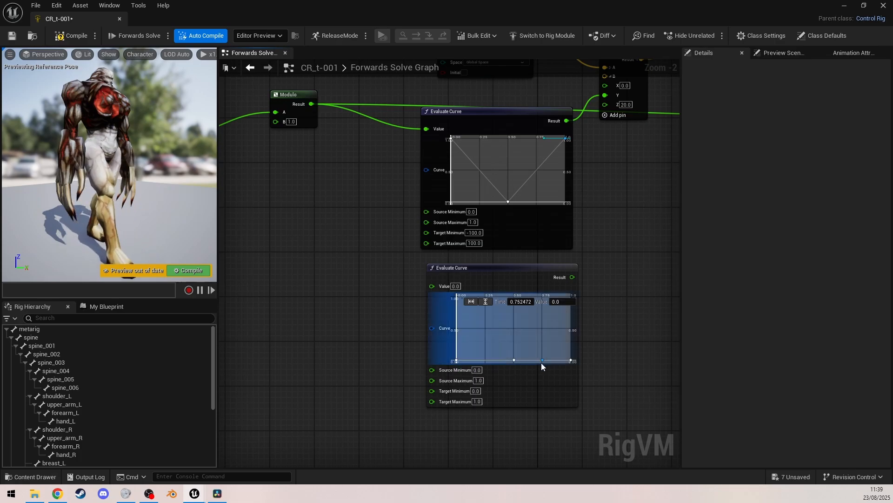
Raise the lower curve's key at time 0.75 to about 0.68 and connect the Modulo result to that Evaluate Curve's Value.
left_click_drag(543, 359, 543, 319)
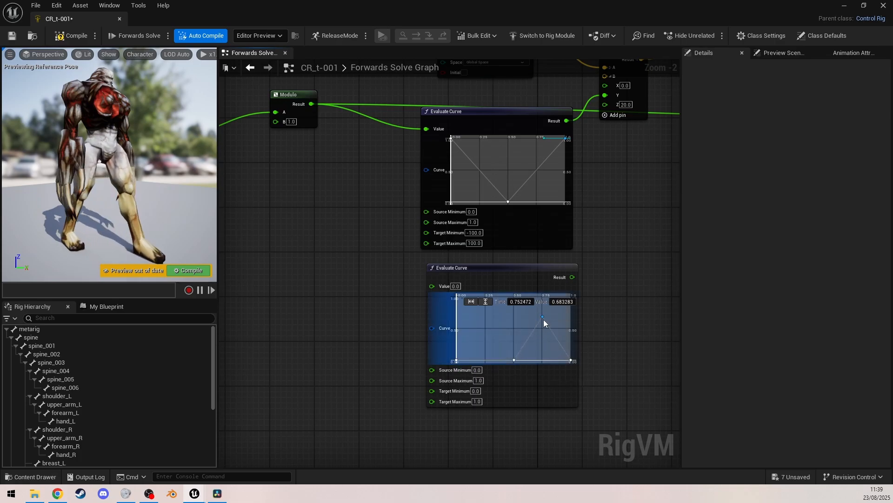
right_click_drag(605, 327, 630, 347)
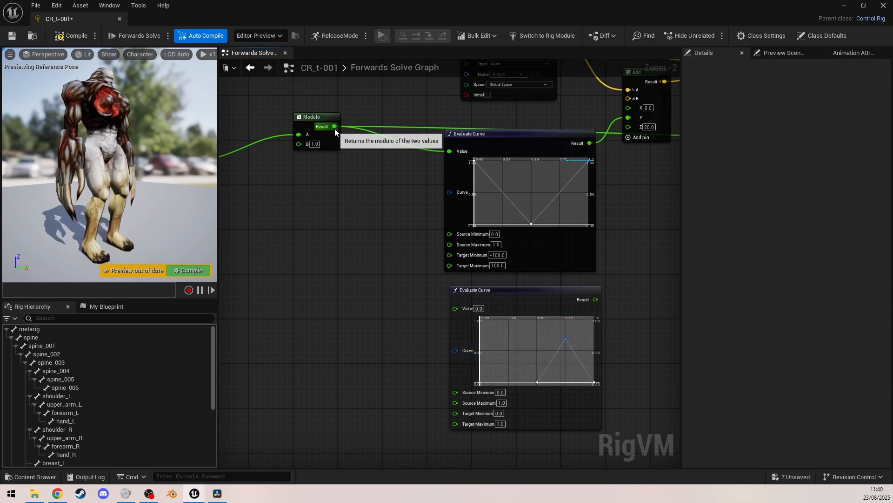
left_click_drag(335, 126, 472, 308)
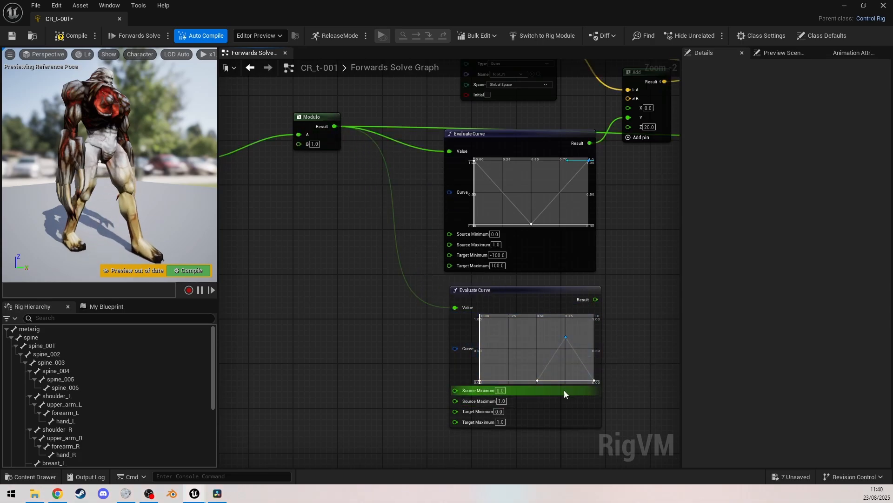
right_click_drag(564, 393, 498, 366)
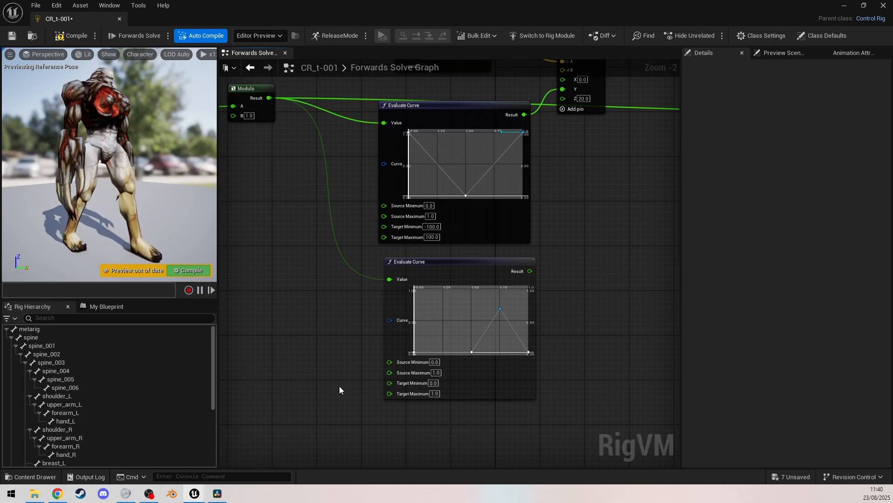
Set the lower Evaluate Curve's Target Minimum to 20 and Target Maximum to 50.
left_click(434, 394)
right_click_drag(571, 306, 598, 292)
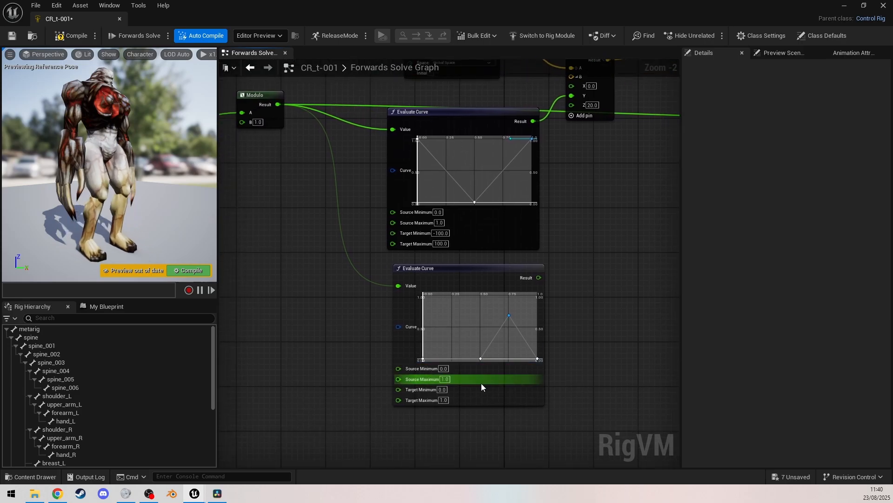
left_click(442, 390)
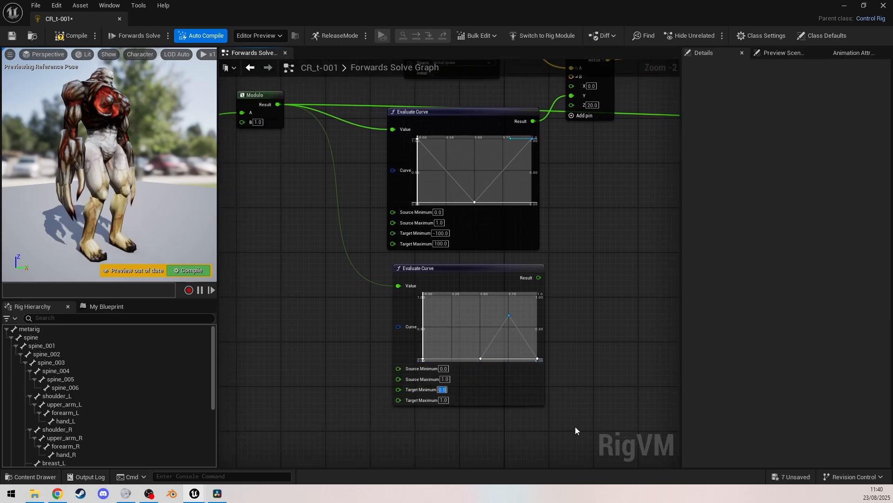
type("3")
key("BackSpace")
type("20")
key("Return")
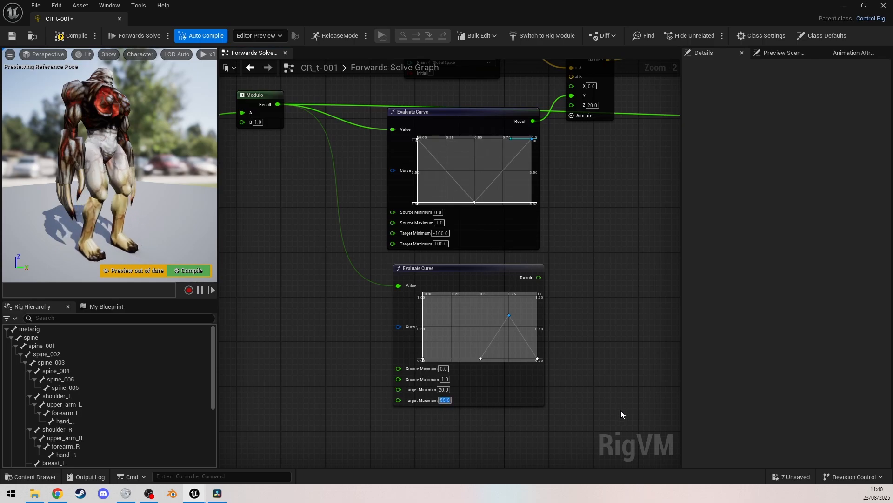
Create a second Add node below the existing one, with its A input fed by the first Add node's result.
right_click_drag(606, 323, 573, 392)
left_click_drag(507, 345, 551, 281)
right_click_drag(560, 232, 509, 280)
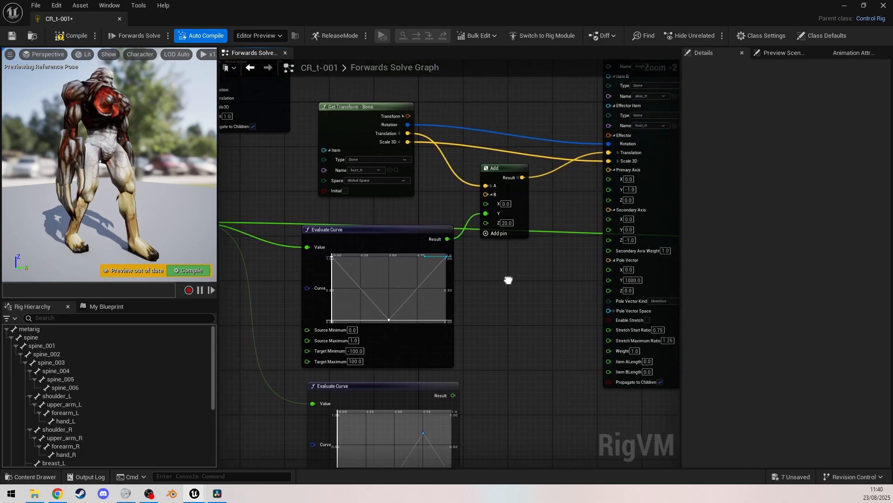
left_click_drag(521, 178, 545, 263)
type("a")
left_click(579, 242)
right_click_drag(510, 366, 520, 253)
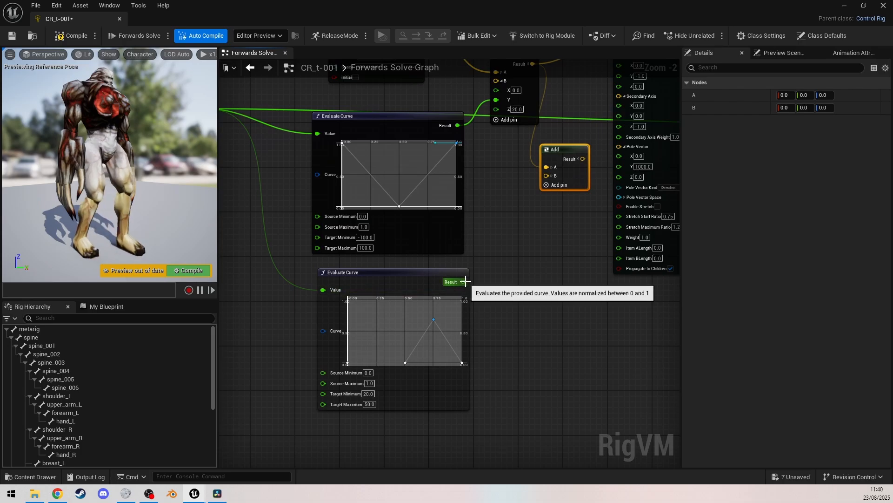
Add a ClampSpatially node with the lower Evaluate Curve's result wired to Minimum, and move that Evaluate Curve farther down.
left_click_drag(466, 281, 502, 265)
type("cla")
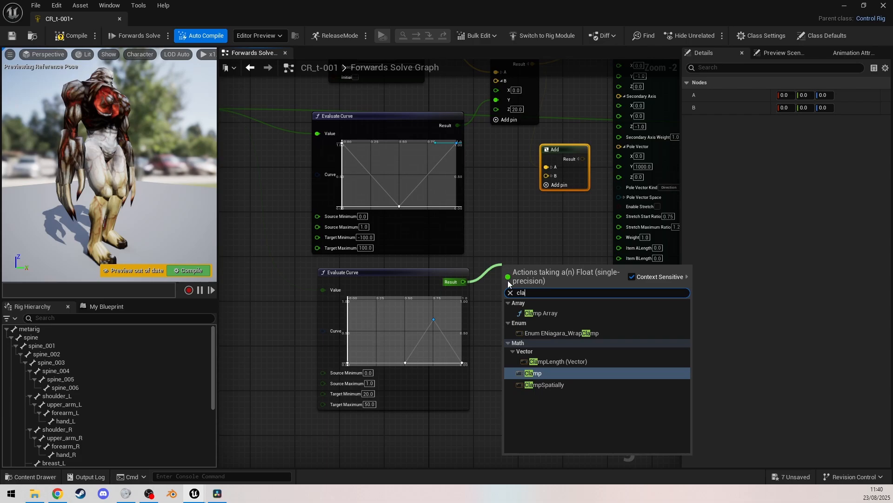
left_click(547, 384)
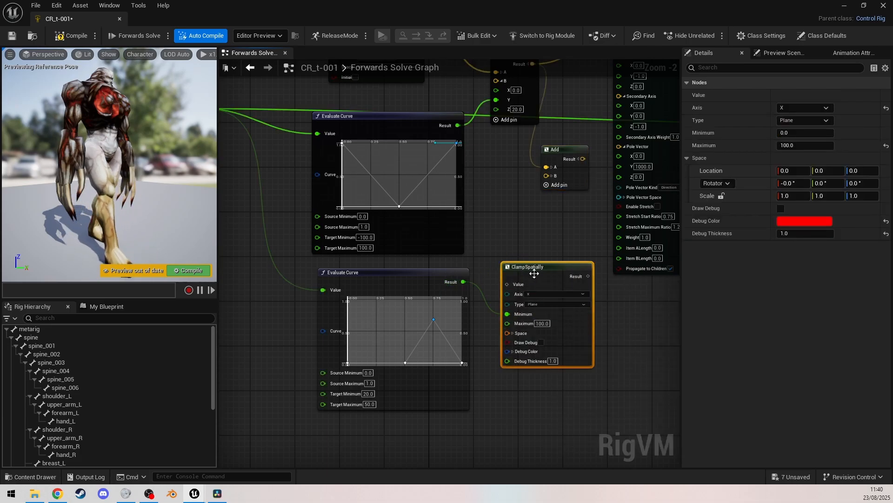
right_click_drag(508, 370, 508, 331)
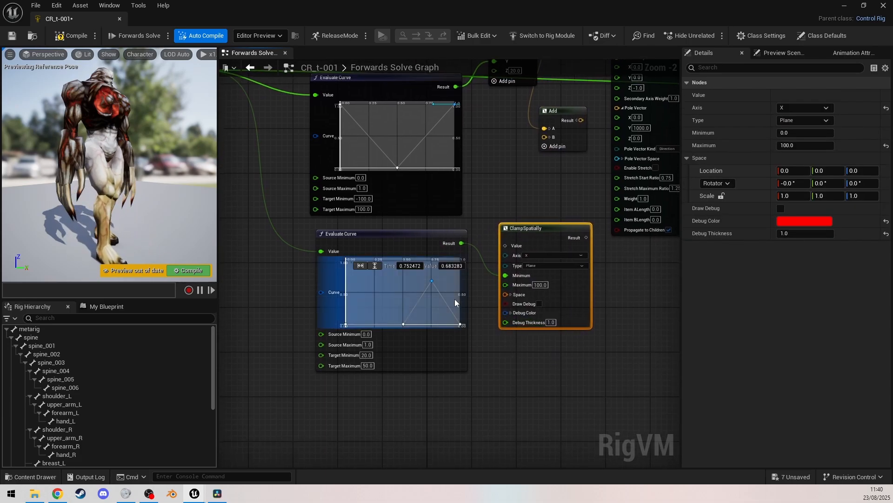
left_click_drag(404, 237, 393, 365)
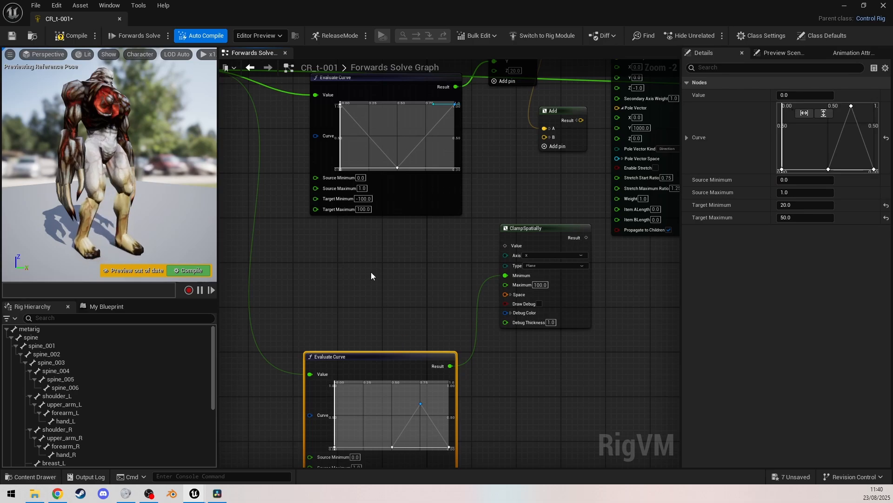
Add a Get Transform node for the thigh_R bone, wire its Transform to ClampSpatially's Space, and enable Draw Debug on the clamp.
left_click_drag(213, 351, 207, 403)
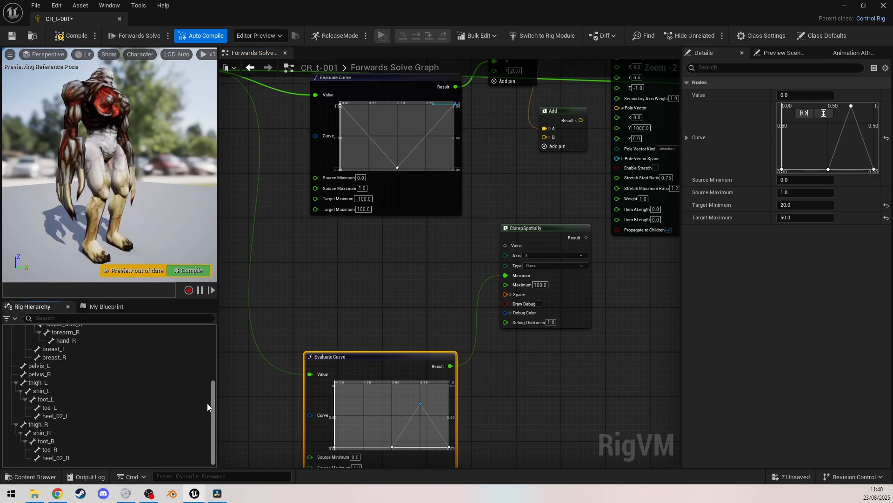
left_click_drag(54, 424, 509, 298)
left_click(378, 287)
left_click(412, 271)
left_click_drag(379, 268, 395, 246)
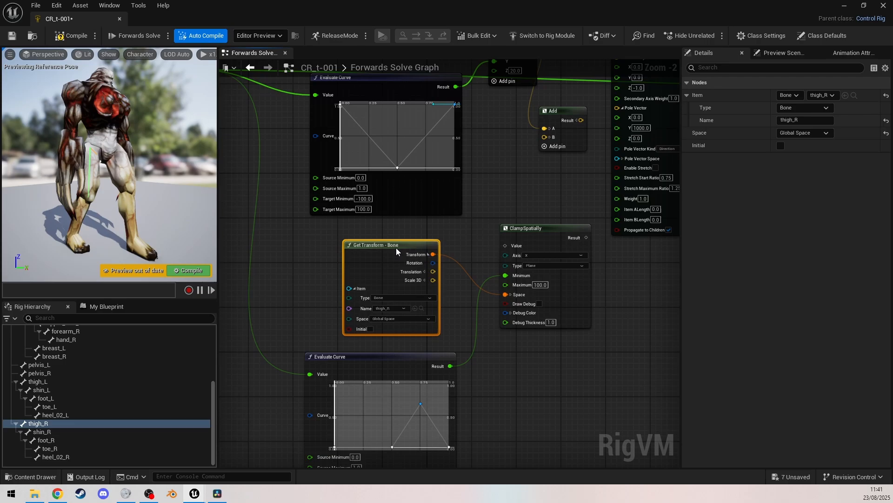
left_click(539, 304)
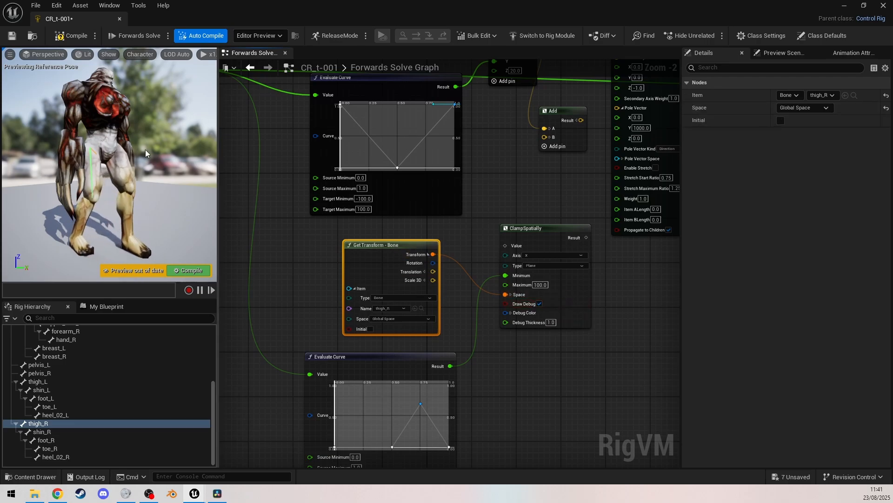
Connect ClampSpatially's Result to the second Add node's B, and that Add's Result to the right leg IK's Effector Translation.
right_click_drag(576, 345, 557, 435)
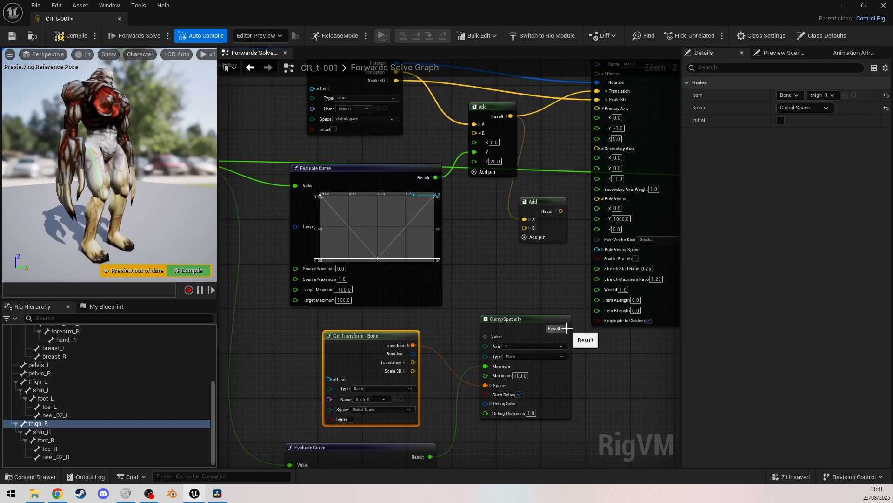
left_click_drag(566, 328, 567, 329)
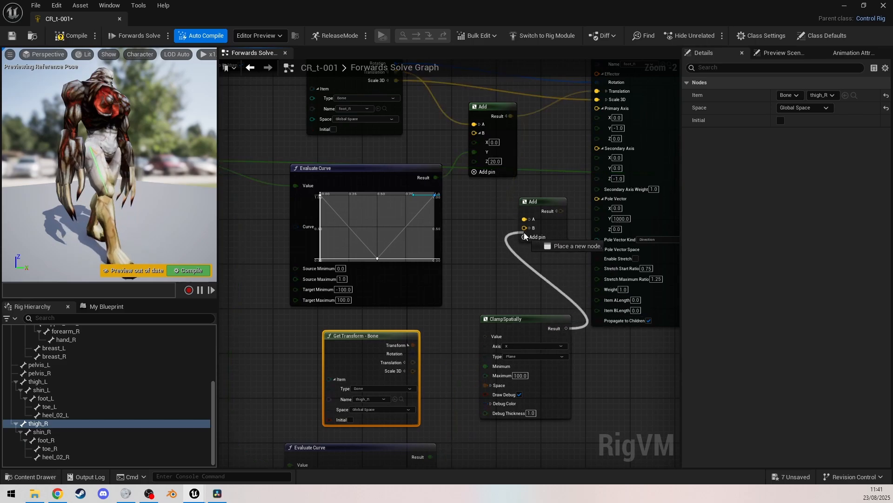
left_click_drag(524, 236, 525, 228)
right_click_drag(508, 324, 474, 405)
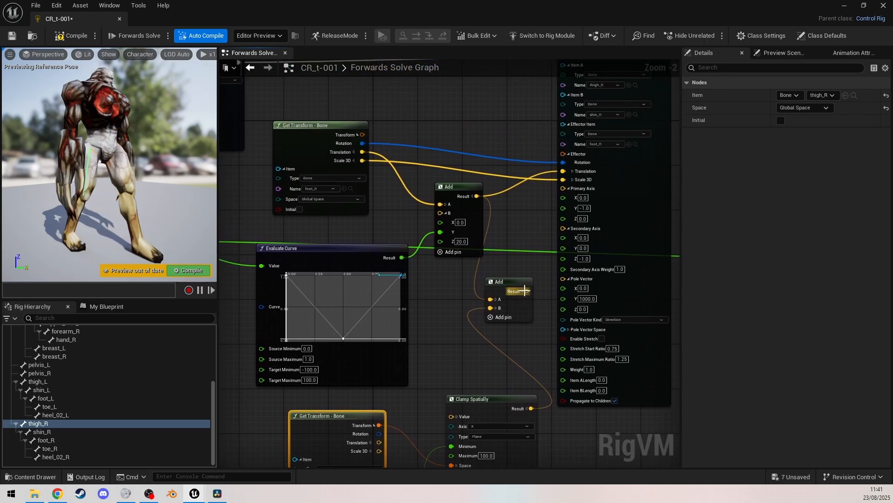
left_click_drag(525, 291, 526, 272)
left_click_drag(563, 174, 563, 173)
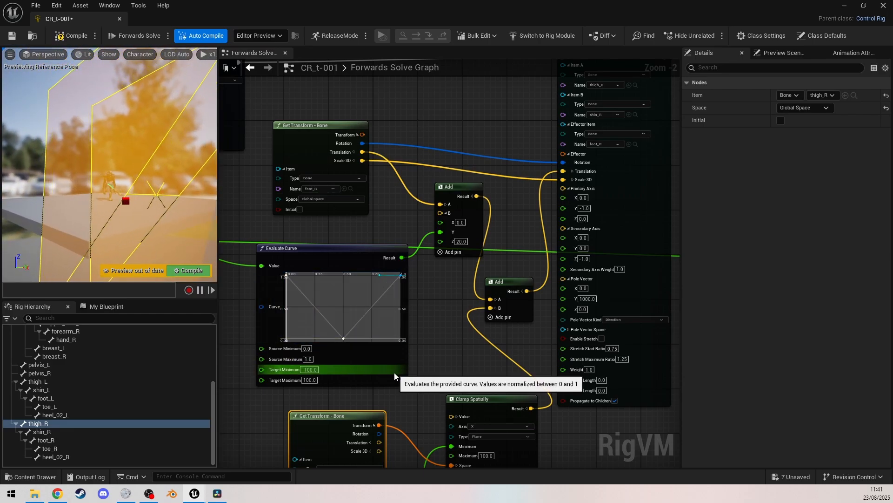
Rewire the lower Evaluate Curve's result from the clamp's Minimum to its Maximum, and set the curve's Target Minimum to 1 and Target Maximum to 10.
right_click_drag(408, 402, 470, 272)
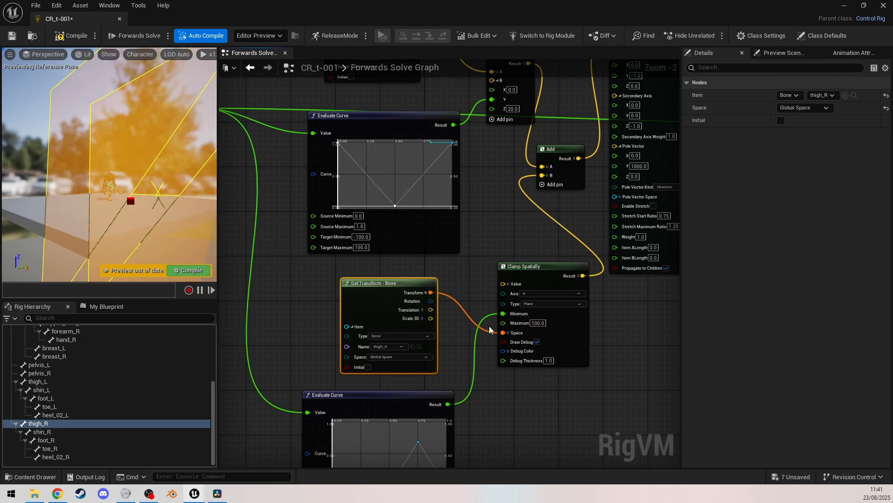
left_click_drag(503, 314, 504, 325, "ctrl")
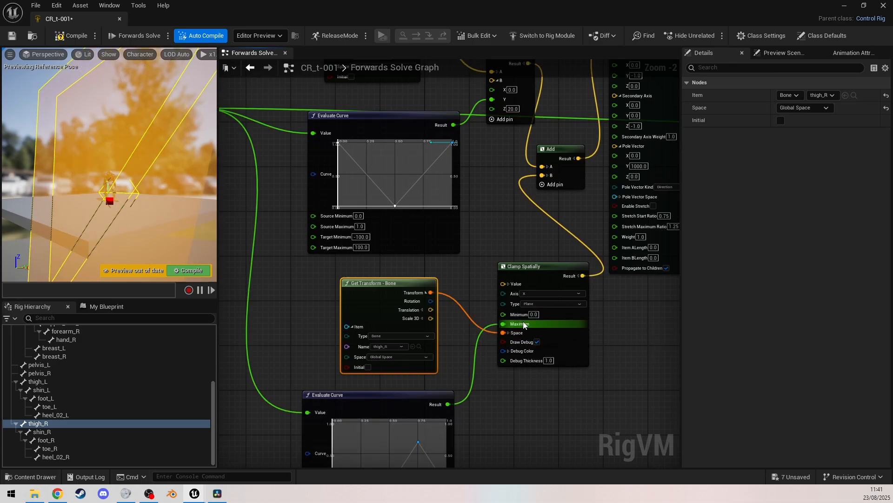
right_click_drag(510, 424, 540, 308)
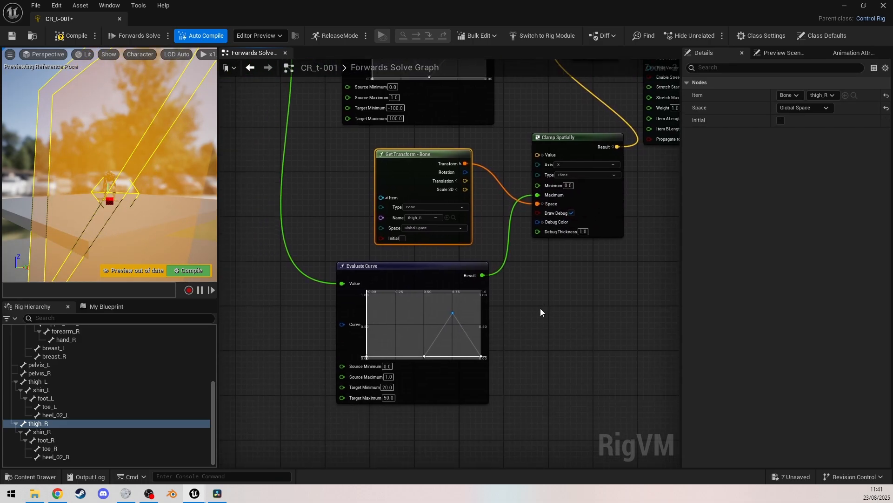
left_click(387, 387)
type("1")
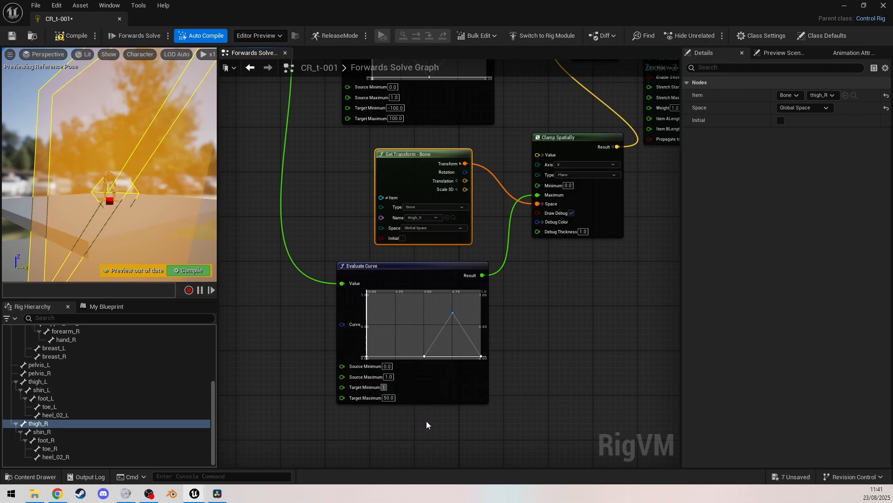
key("Tab")
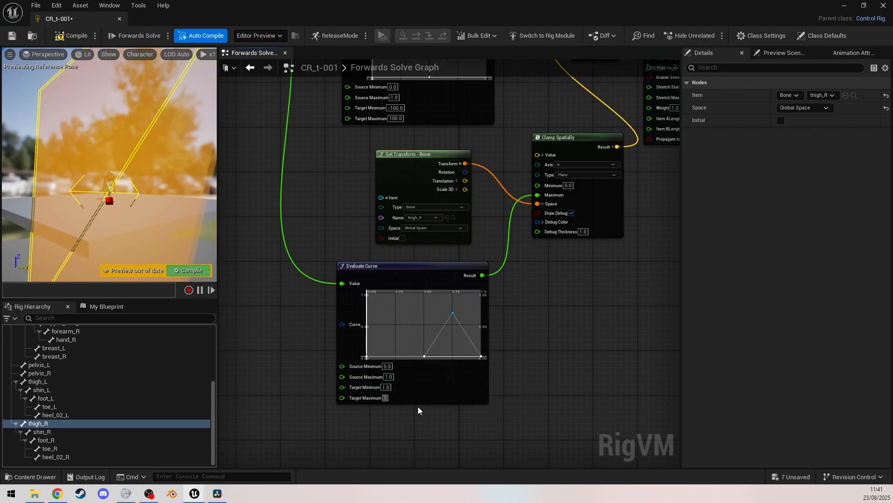
type("10")
left_click(473, 426)
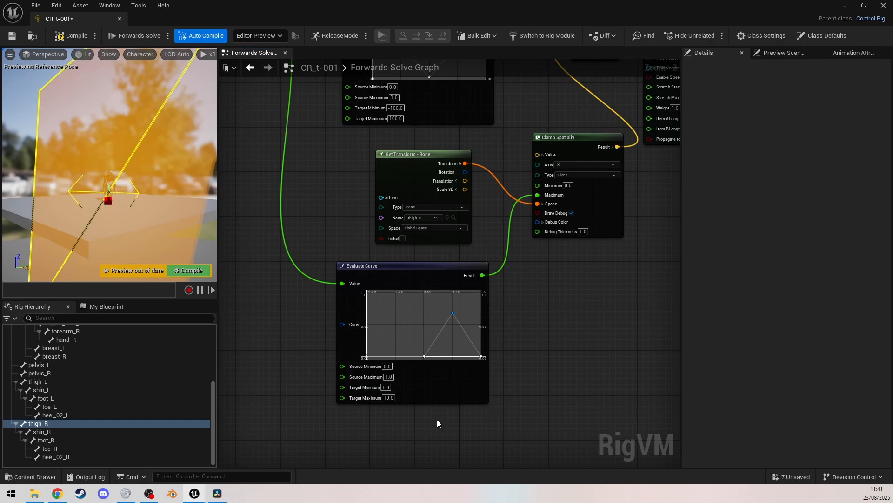
Try 10 and 0.1 as the Clamp Spatially node's Minimum and set it back to 0.
right_click_drag(524, 303, 524, 378)
mouse_move(139, 172)
right_mouse_down()
mouse_move(107, 172)
mouse_move(142, 172)
right_mouse_up()
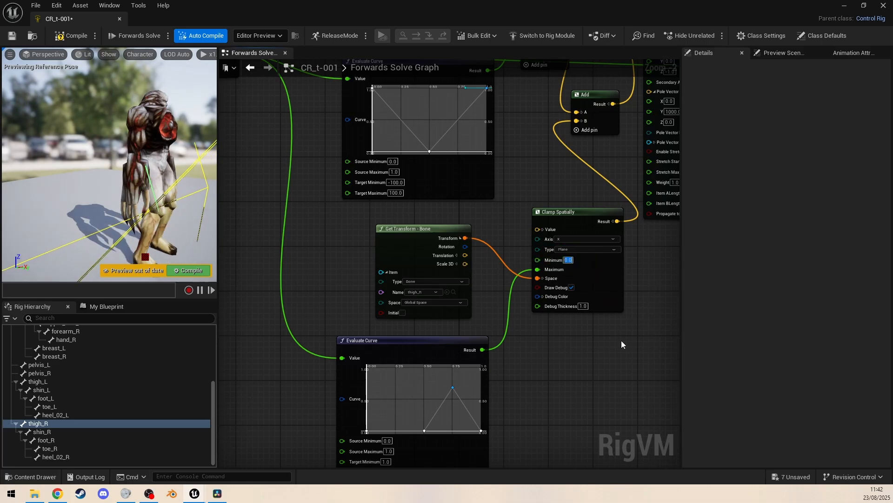
type("10")
key("Return")
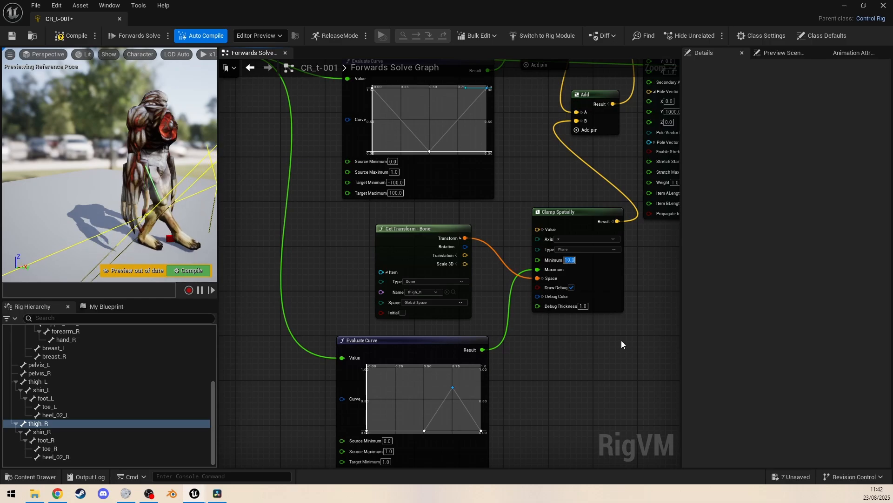
key("BackSpace")
type("0.1")
key("Return")
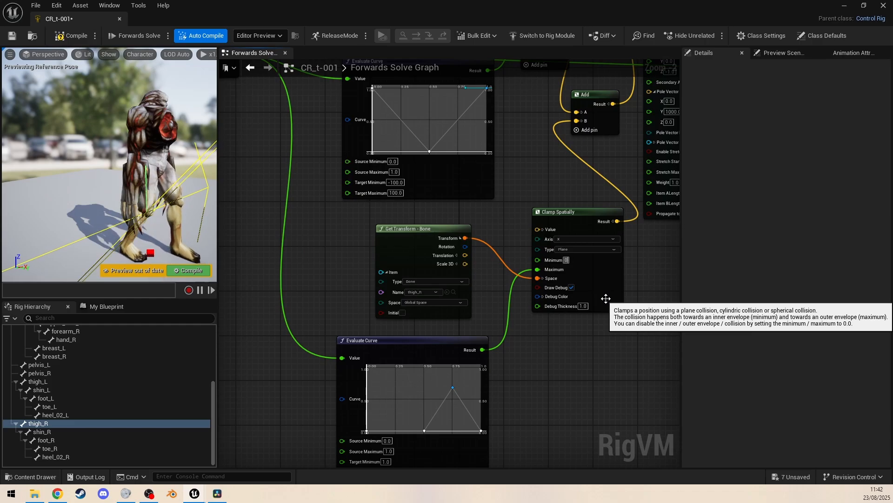
left_click(566, 390)
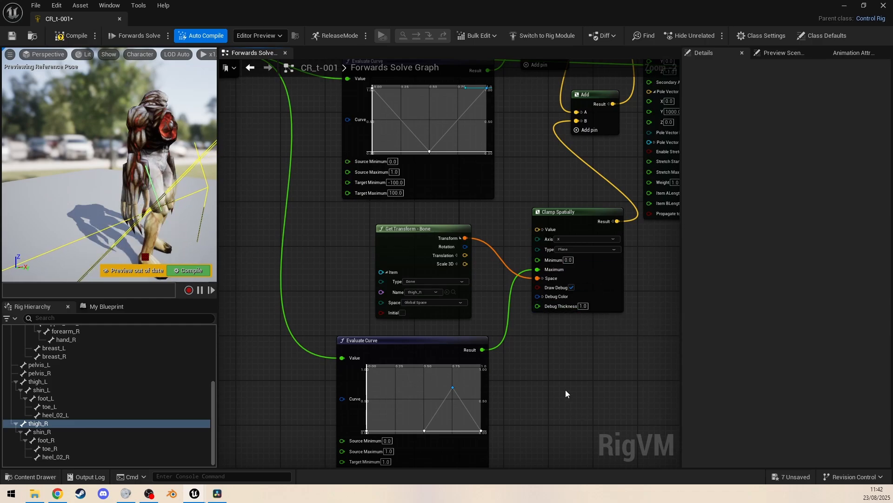
Disconnect the lower Evaluate Curve's result from Clamp Spatially and set the clamp's Maximum to 0.6.
left_click(485, 350, "alt")
right_click_drag(540, 334, 525, 323)
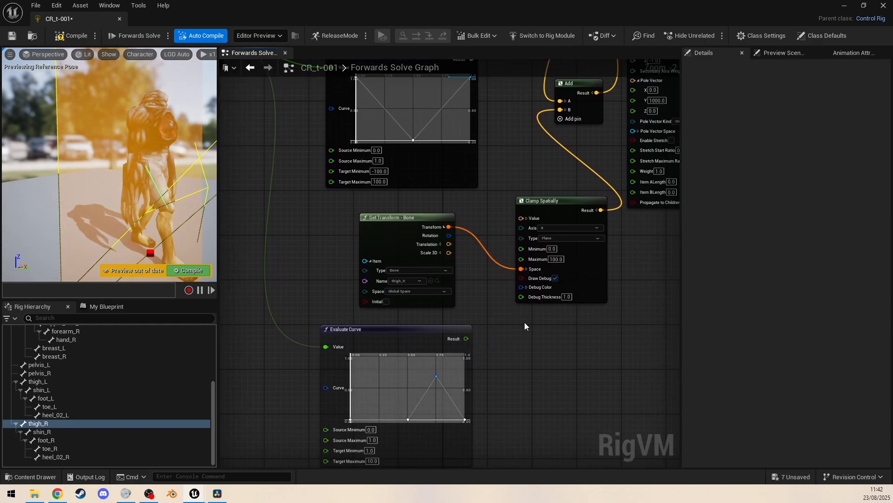
right_click_drag(618, 282, 629, 322)
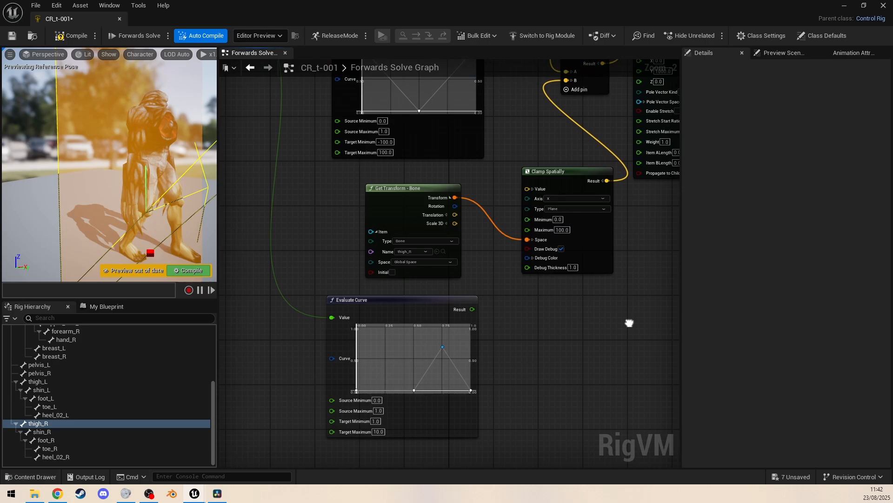
left_click(562, 230)
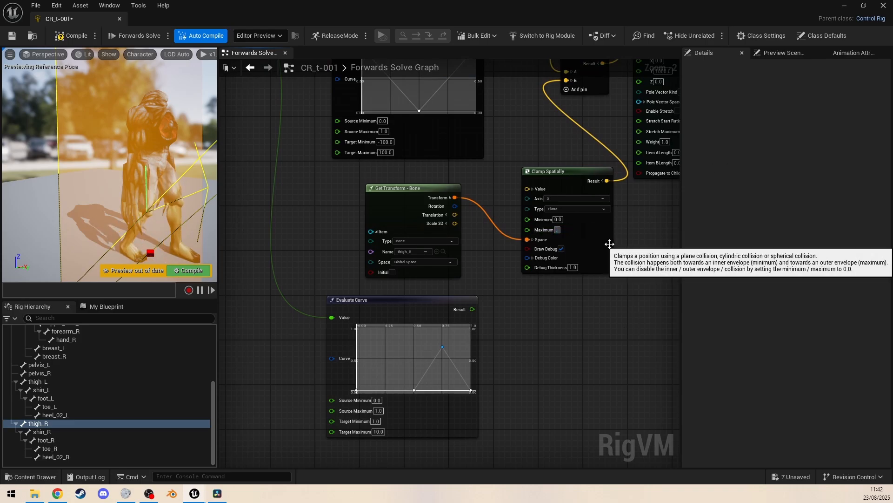
type(".6")
key("Return")
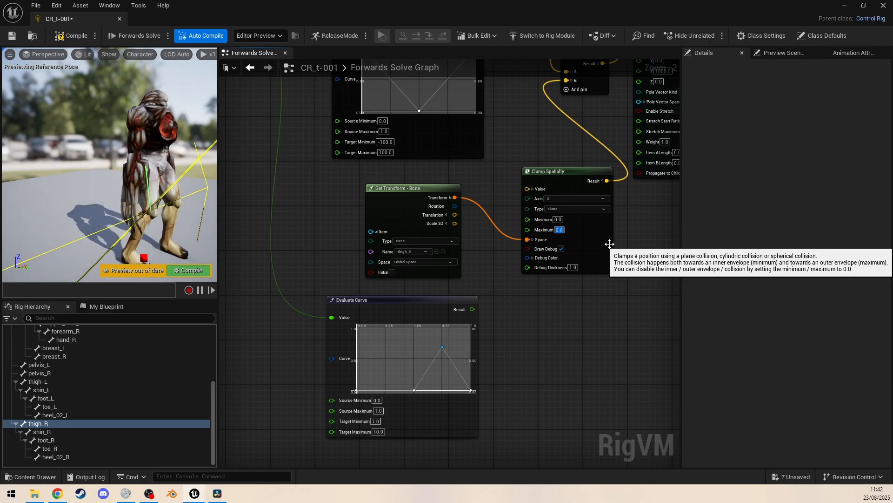
mouse_move(97, 157)
right_mouse_down()
mouse_move(104, 166)
mouse_move(91, 158)
mouse_move(104, 140)
mouse_move(116, 139)
mouse_move(111, 147)
mouse_move(122, 153)
mouse_move(110, 158)
right_mouse_up()
key("s")
key("s")
key("w")
key("w")
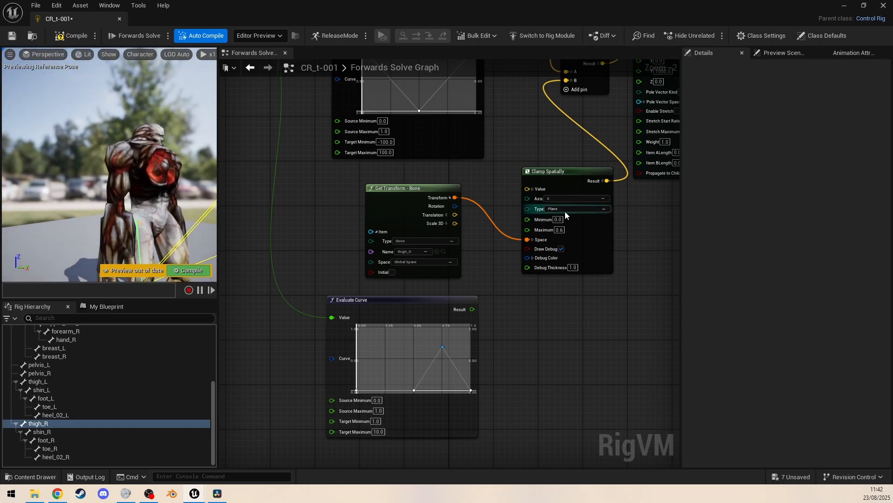
Change the Clamp Spatially node's Type to Sphere and set its Maximum to 10.
left_click(565, 211)
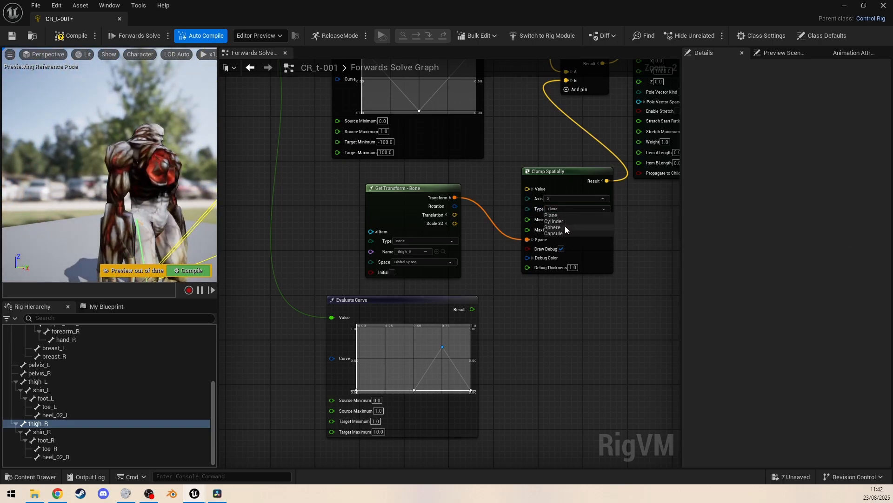
left_click(566, 227)
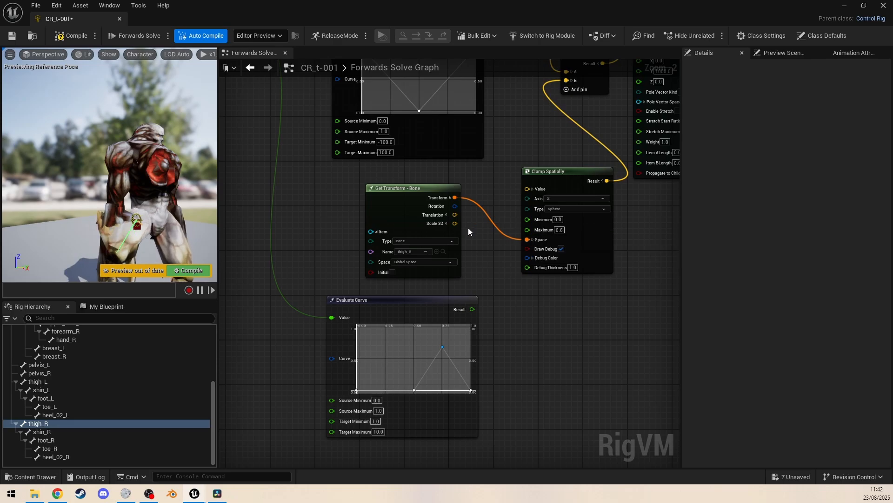
left_click(561, 230)
type("10")
key("Return")
right_click_drag(154, 179, 173, 223)
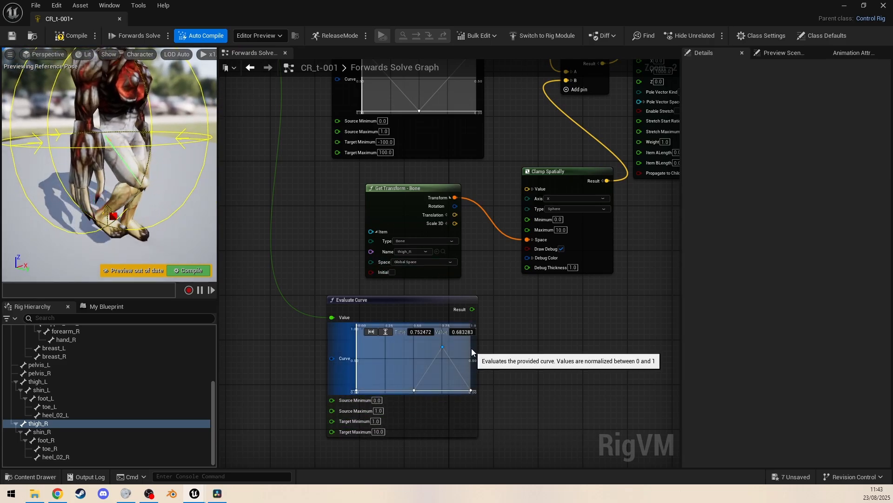
Connect the lower Evaluate Curve's Result to Clamp Spatially's Maximum, and set the curve's Target Minimum to 10 and Target Maximum to 20.
left_click_drag(472, 309, 526, 230)
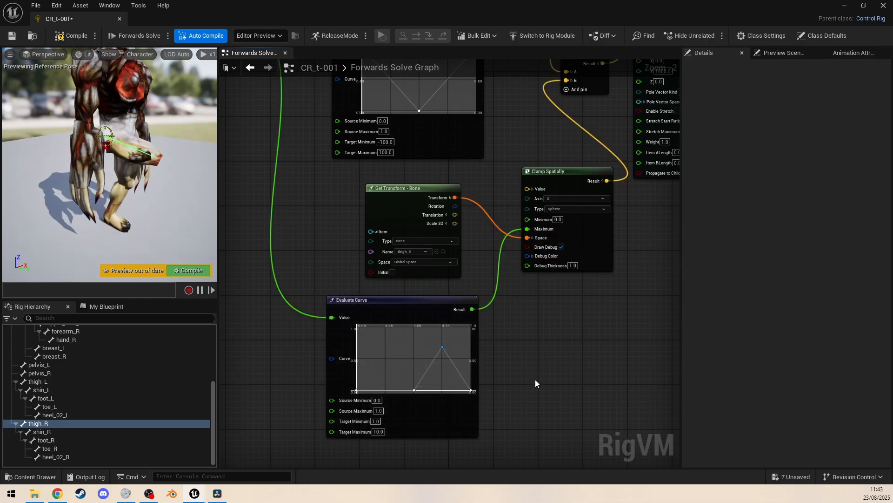
right_click_drag(488, 390, 483, 341)
left_click(371, 373)
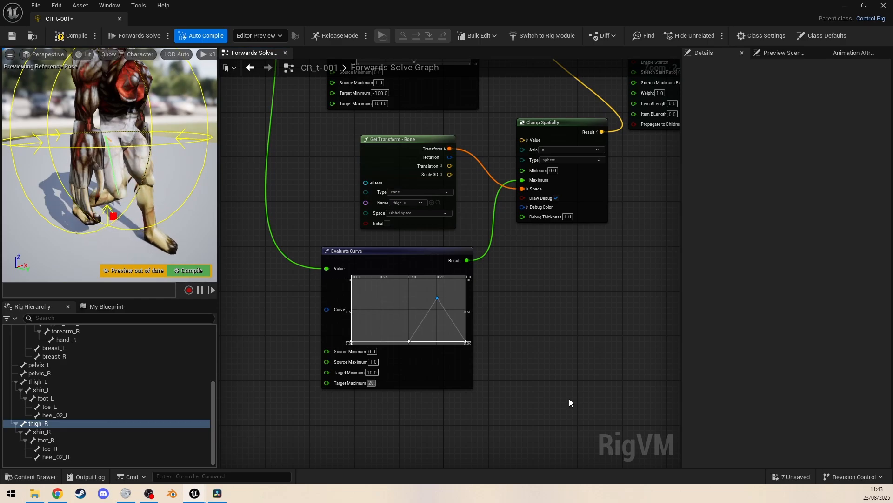
right_click_drag(535, 351, 569, 303)
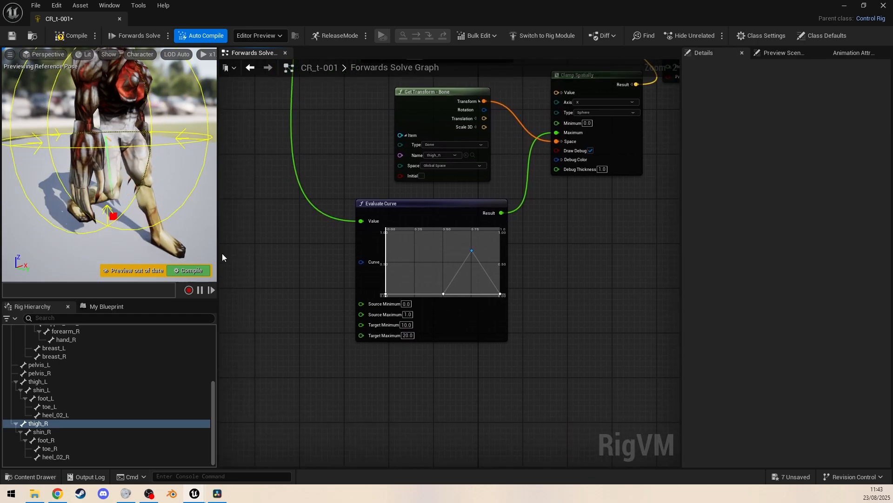
right_click_drag(222, 253, 234, 349)
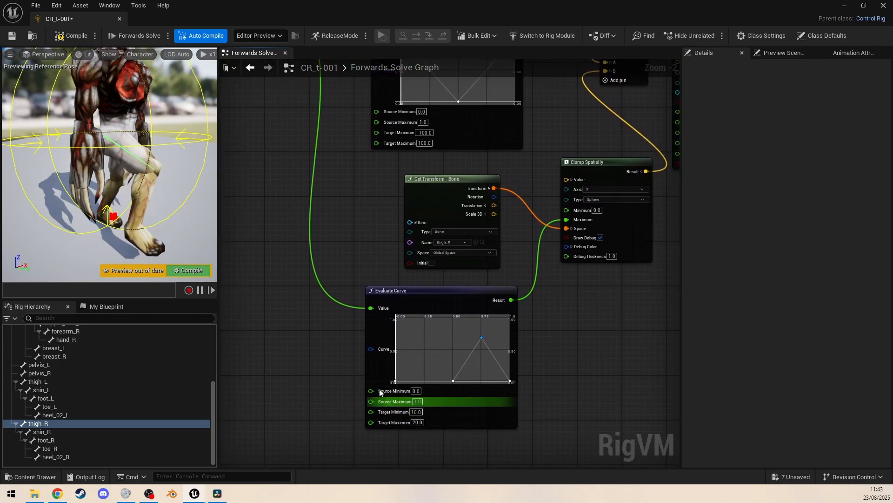
right_click_drag(379, 389, 345, 399)
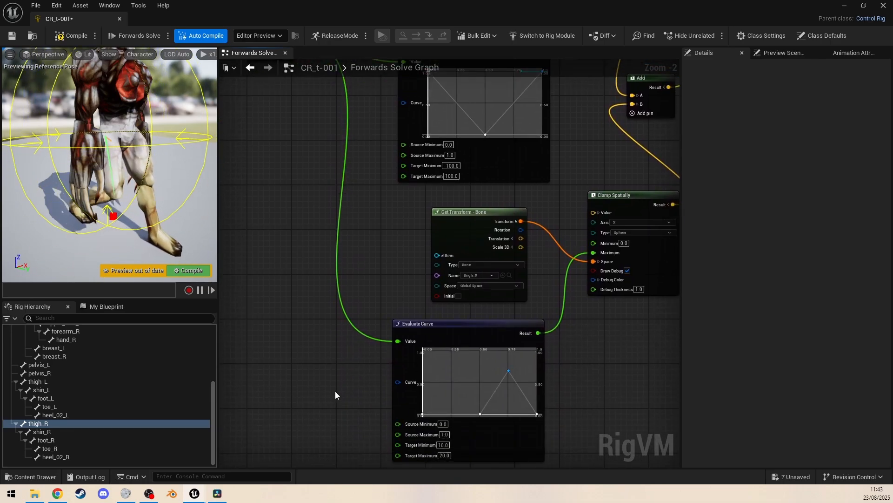
Try a Target Minimum of 20 and Target Maximum of 10 on the lower Evaluate Curve and check the leg motion.
left_click(443, 445)
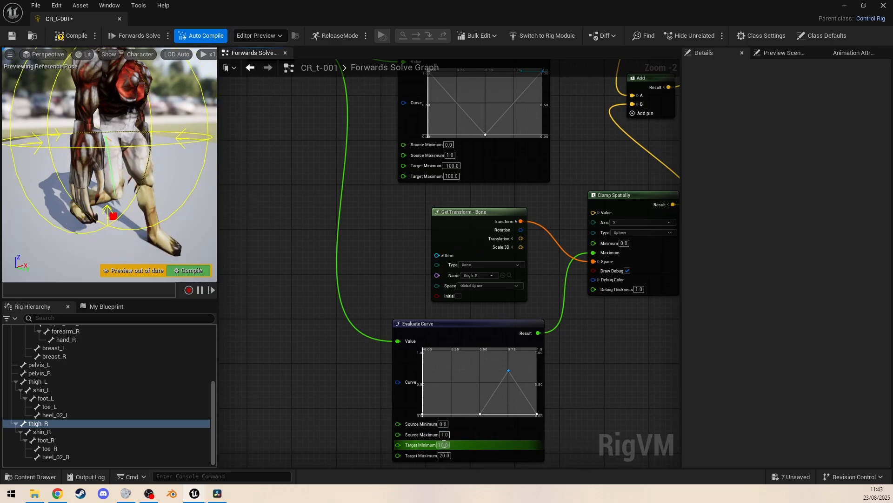
type("20")
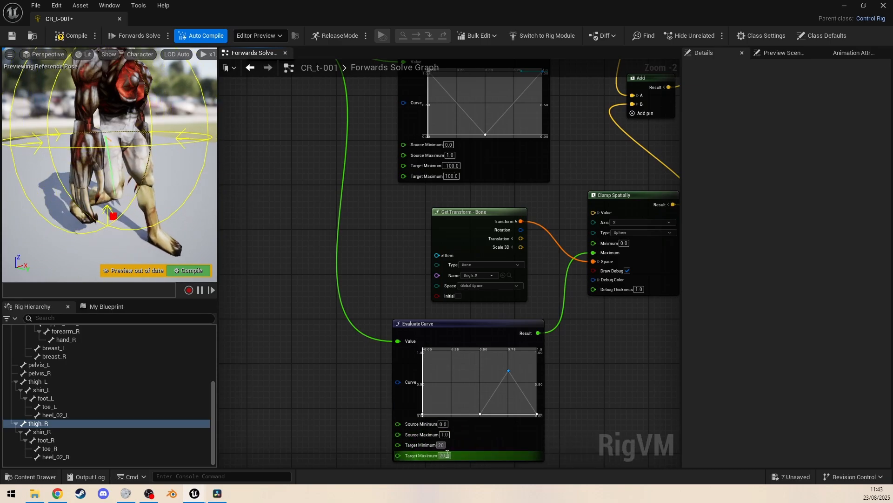
left_click(447, 455)
type("1")
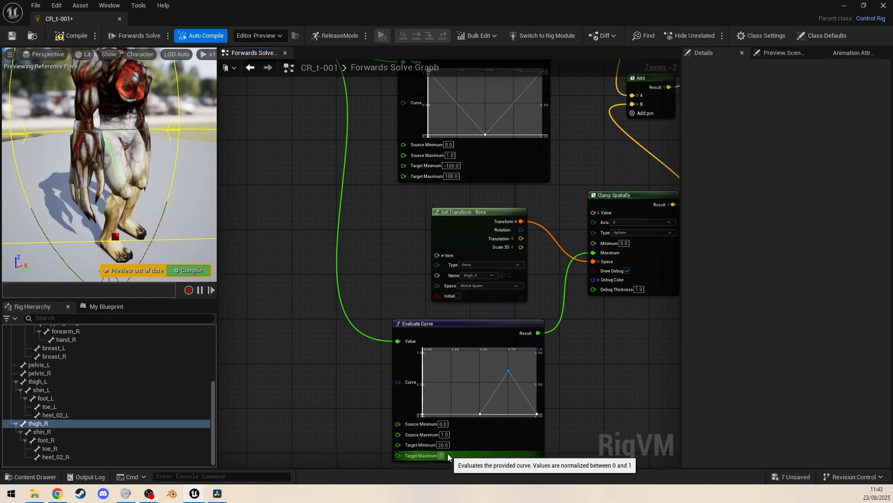
type("0")
key("Return")
left_click(254, 346)
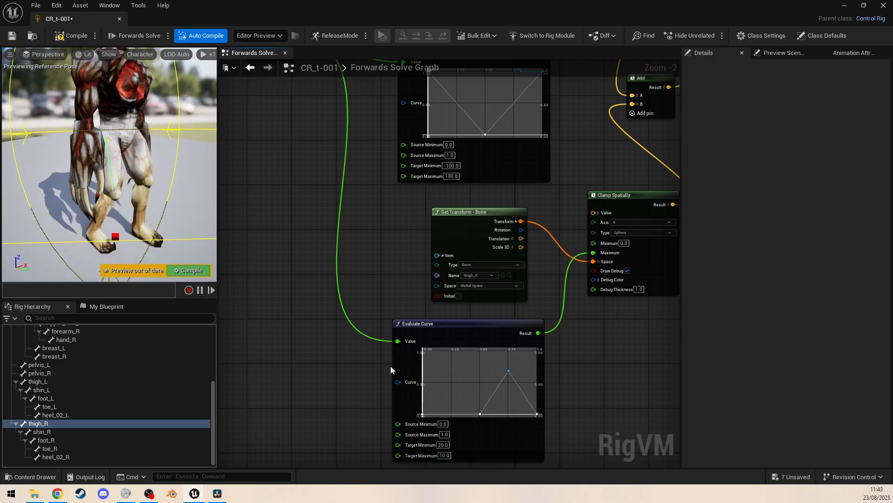
scroll(97, 181, "down", 6)
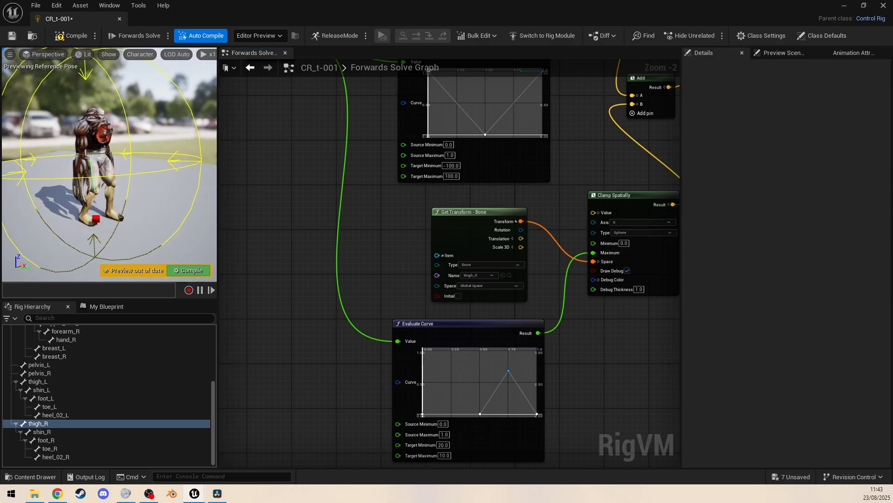
right_click_drag(98, 181, 62, 213)
Rewire the right leg so the second Add's Result feeds only Clamp Spatially's Value and the clamp's Result feeds the IK's Effector Translation.
right_click_drag(502, 189, 385, 254)
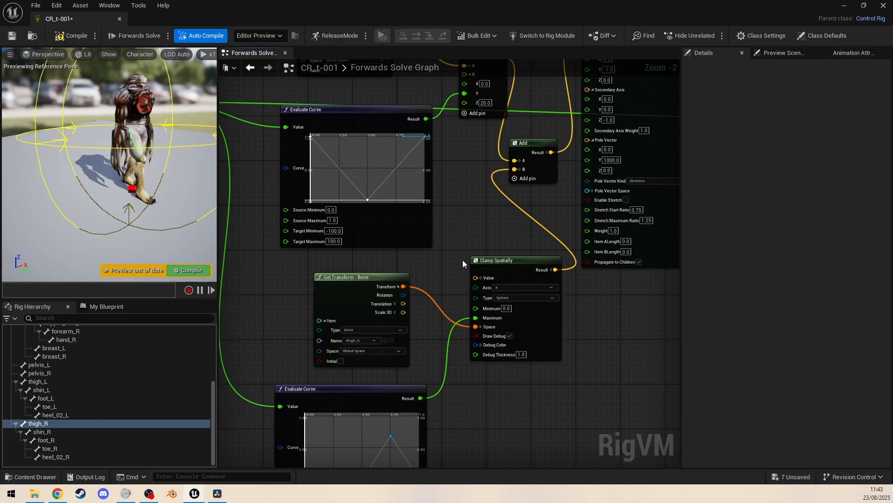
right_click_drag(476, 277, 473, 328)
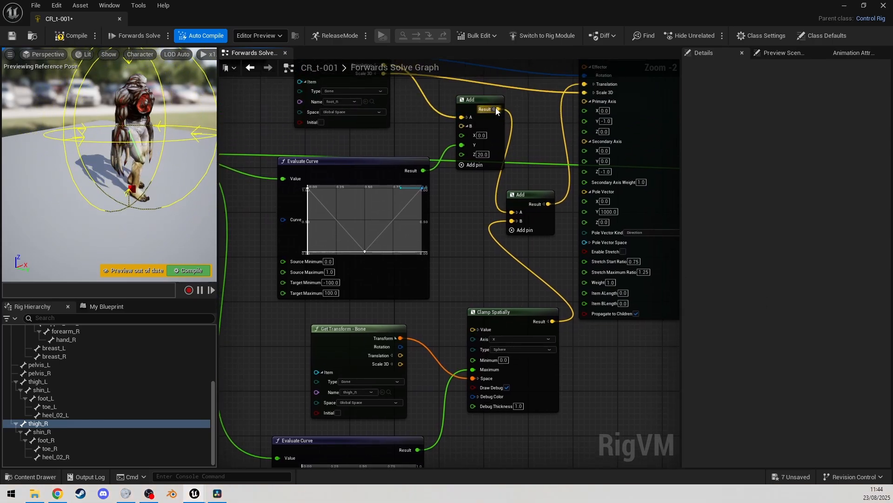
right_click_drag(476, 282, 499, 228)
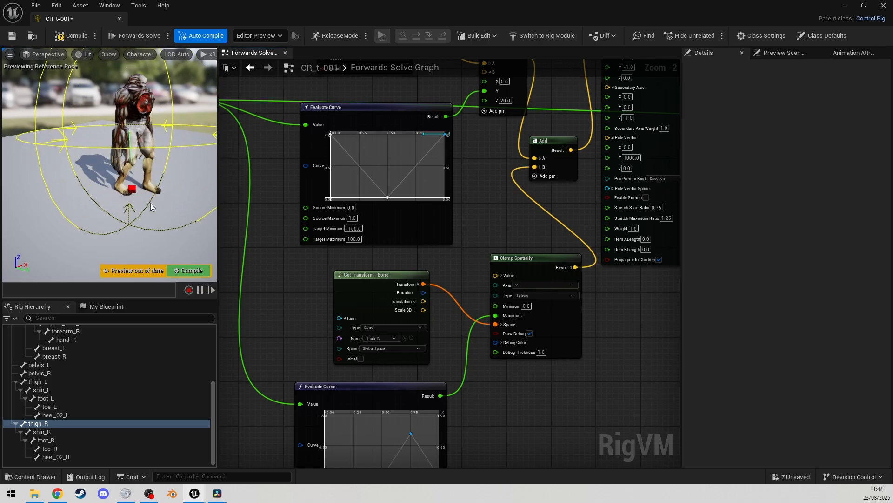
right_click_drag(448, 253, 440, 291)
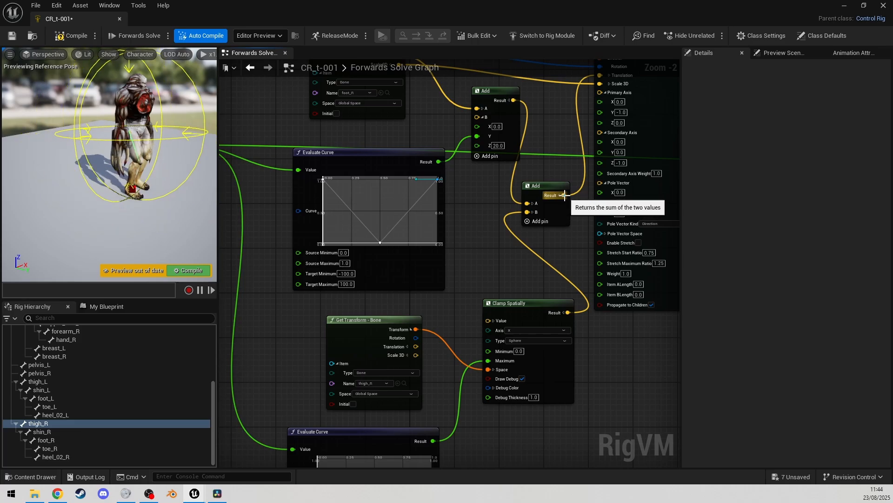
left_click_drag(563, 195, 492, 319)
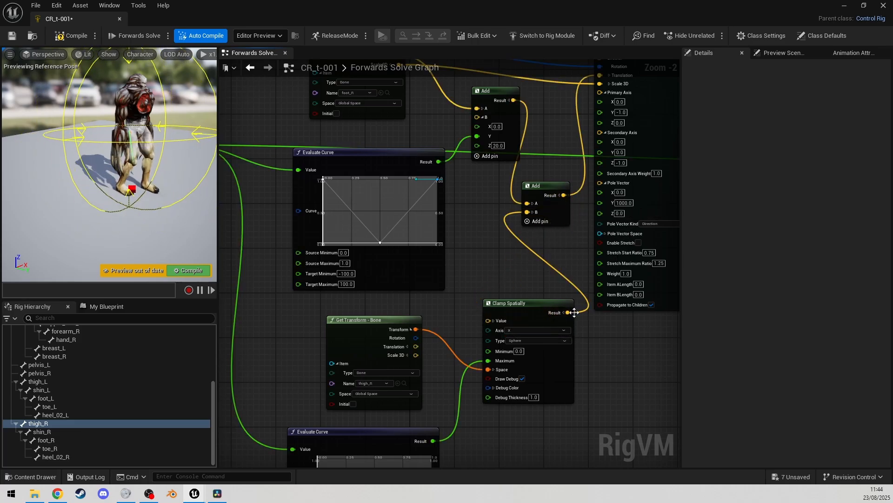
left_click(528, 212, "alt")
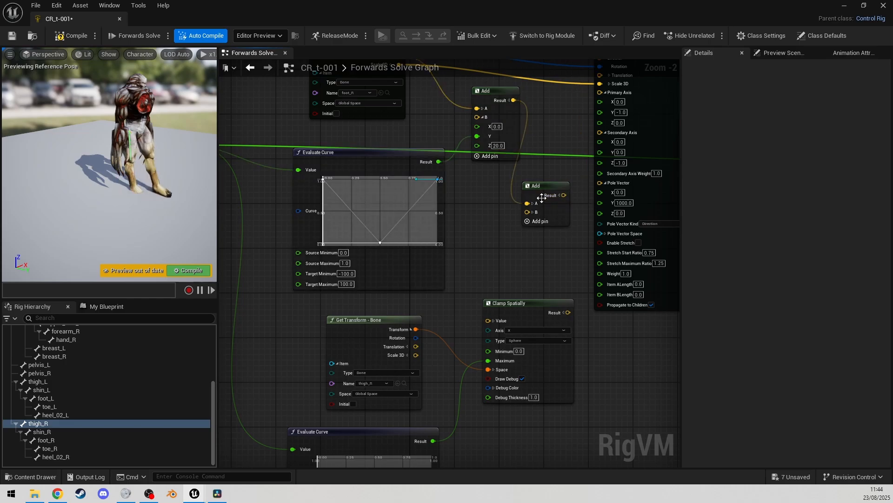
left_click_drag(564, 195, 566, 198)
left_click_drag(489, 320, 489, 320)
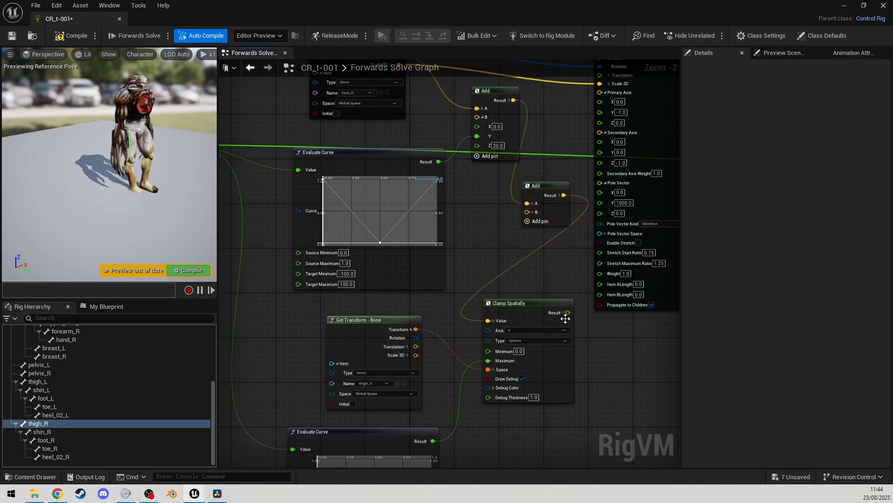
left_click_drag(568, 312, 573, 281)
left_click_drag(598, 93, 599, 365)
Try a Target Minimum of 10 and Target Maximum of 20 on the lower Evaluate Curve with the rewired clamp.
right_click_drag(570, 407, 566, 189)
right_click_drag(468, 337, 529, 186)
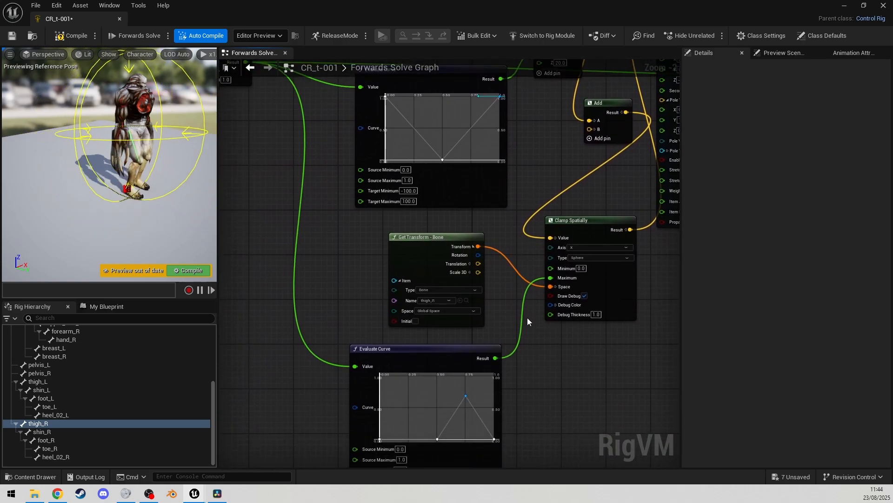
right_click_drag(544, 420, 546, 343)
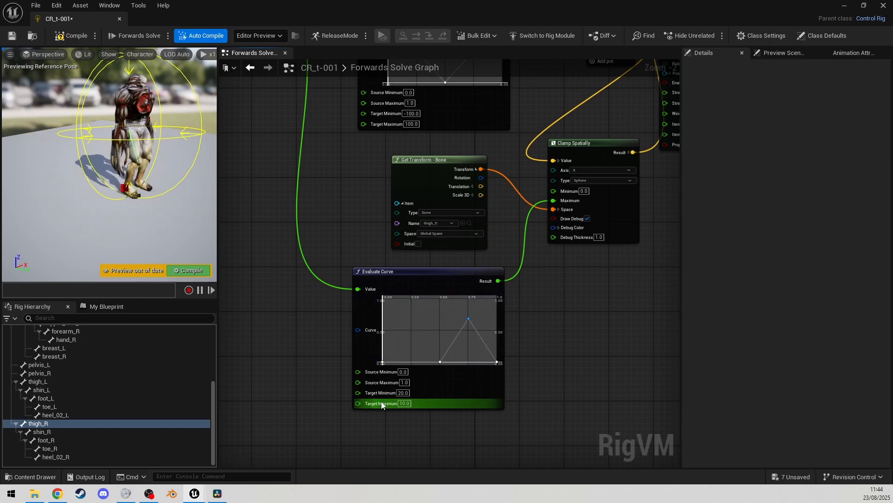
left_click(404, 392)
type("1")
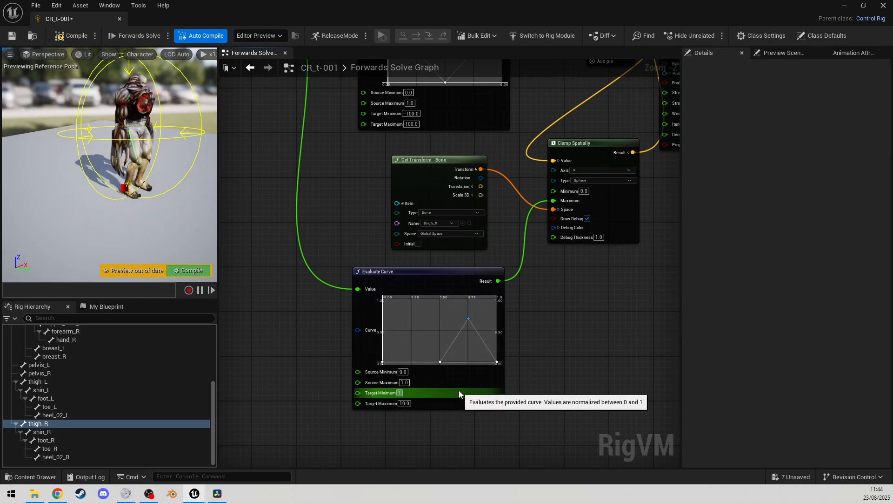
type("0")
key("Return")
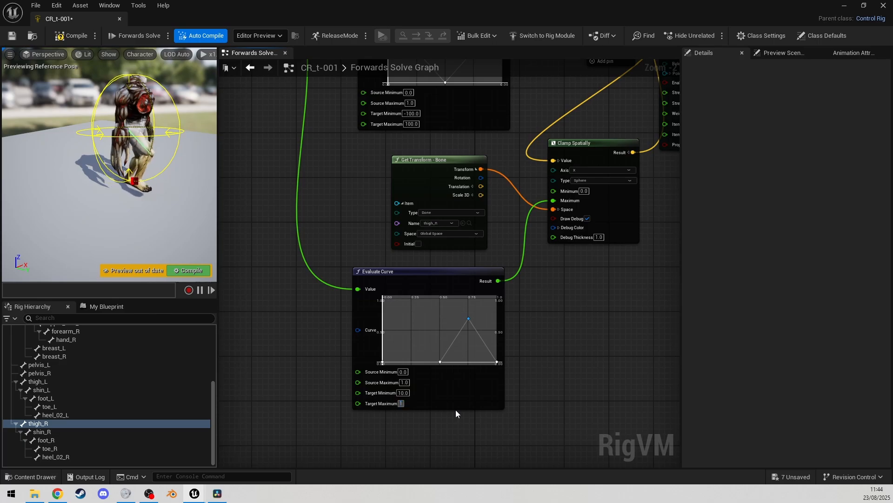
type("20")
key("Return")
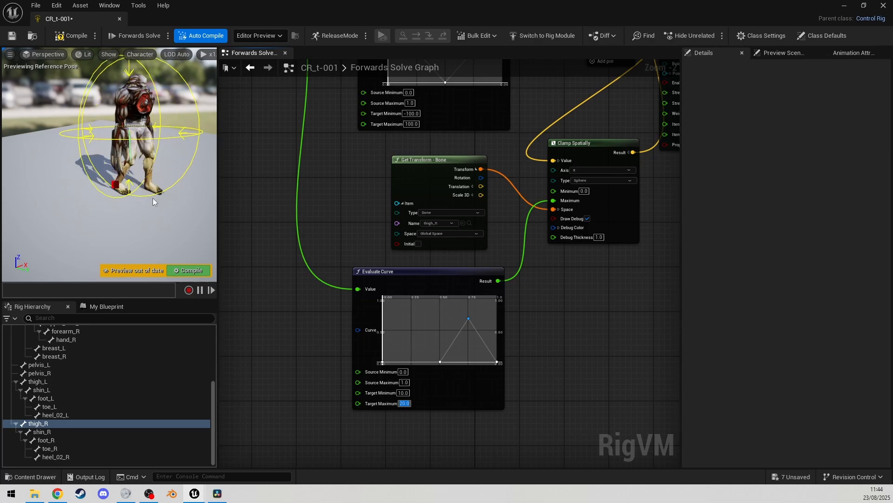
Set the lower Evaluate Curve's Target Minimum to 15 and Target Maximum to 5, checking the foot up close.
right_click_drag(271, 288, 413, 454)
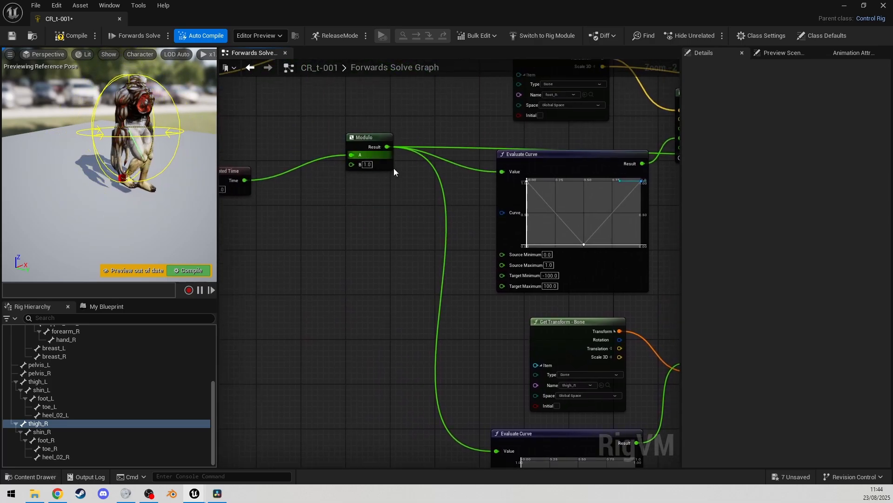
right_click_drag(385, 236, 449, 252)
right_click_drag(459, 199, 244, 58)
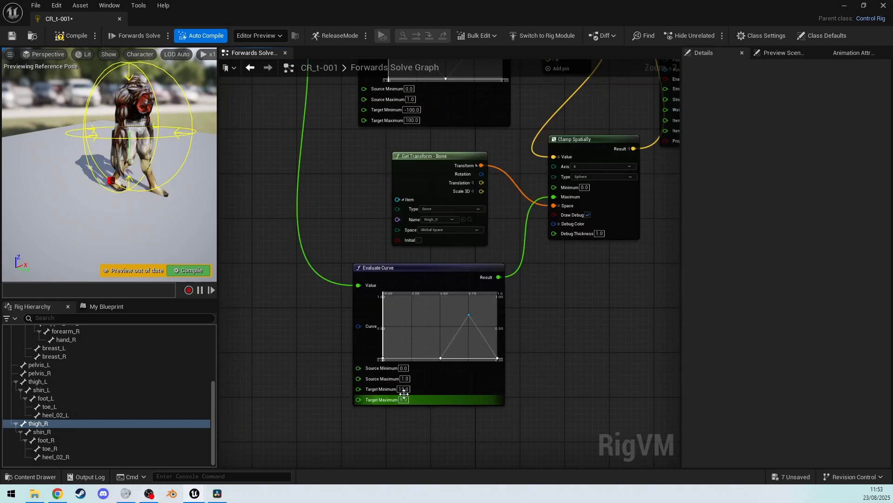
right_click_drag(149, 195, 132, 155)
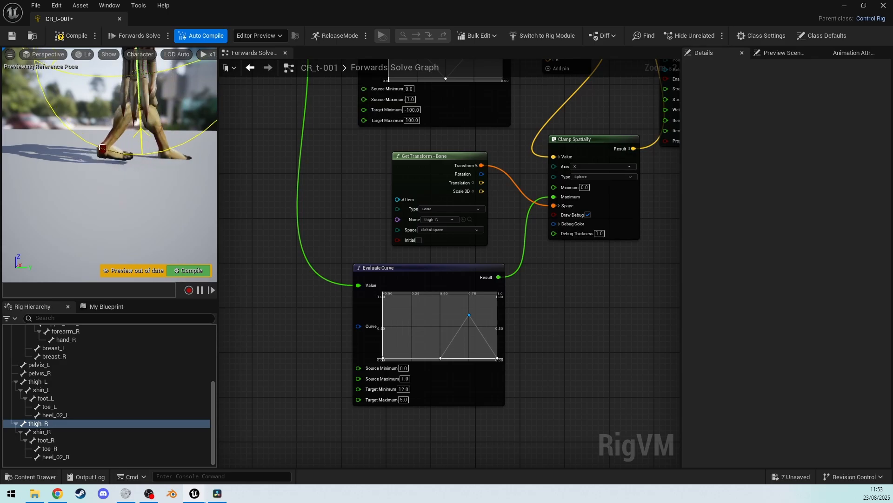
right_click_drag(209, 233, 207, 180)
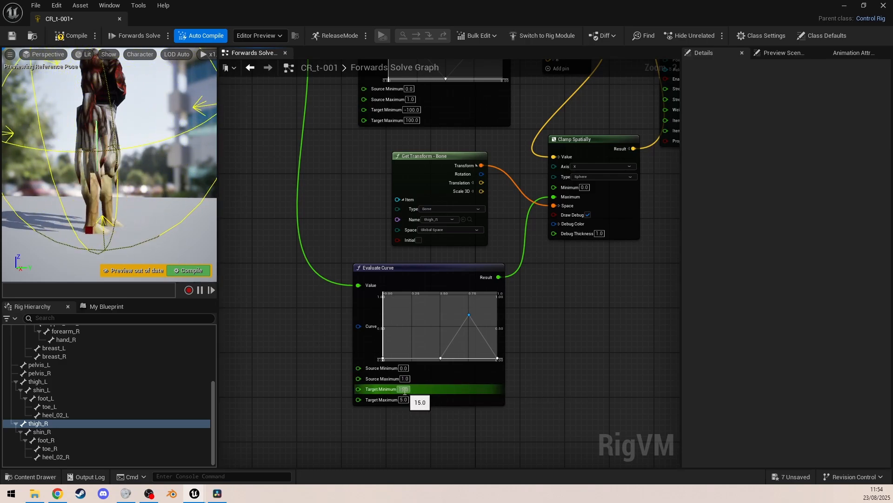
right_click_drag(544, 331, 483, 311)
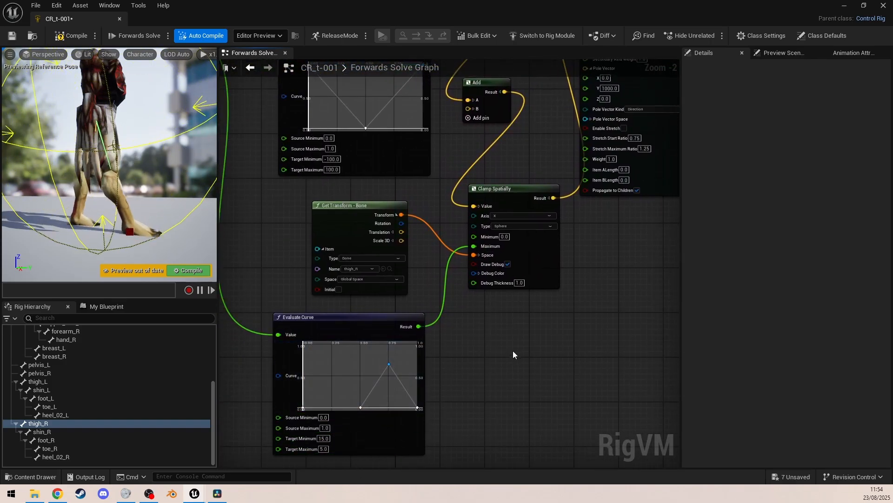
Try 0, 5, 2 and 10 as the B Z offset of the right leg's first Add node and set it back to 20.
right_click_drag(512, 352, 495, 467)
left_click(464, 152)
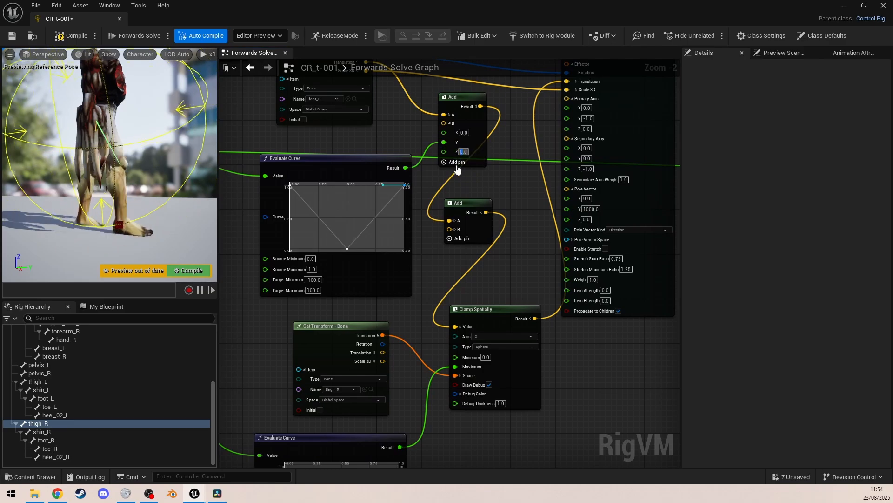
type("5")
key("Return")
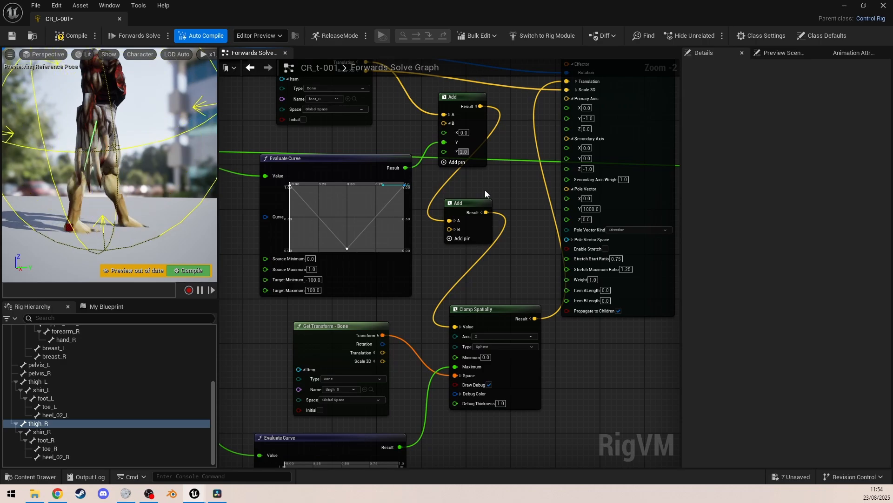
type("10")
key("Return")
key("Return")
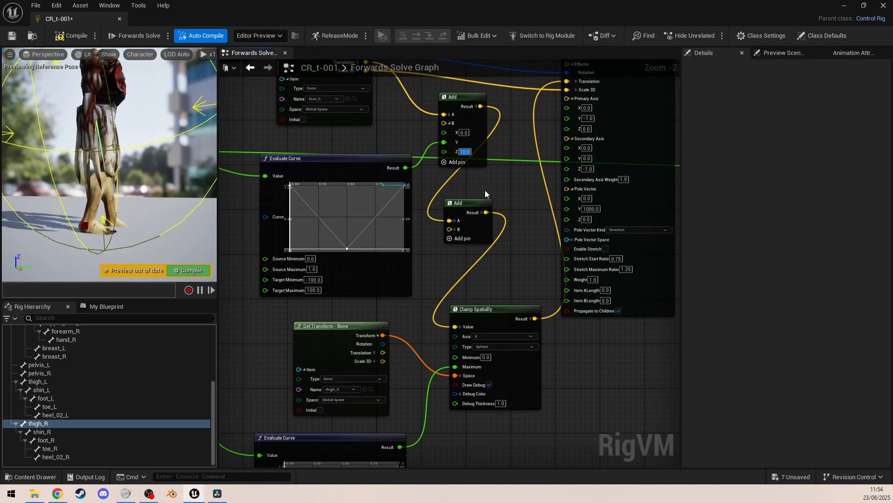
type("20")
key("Return")
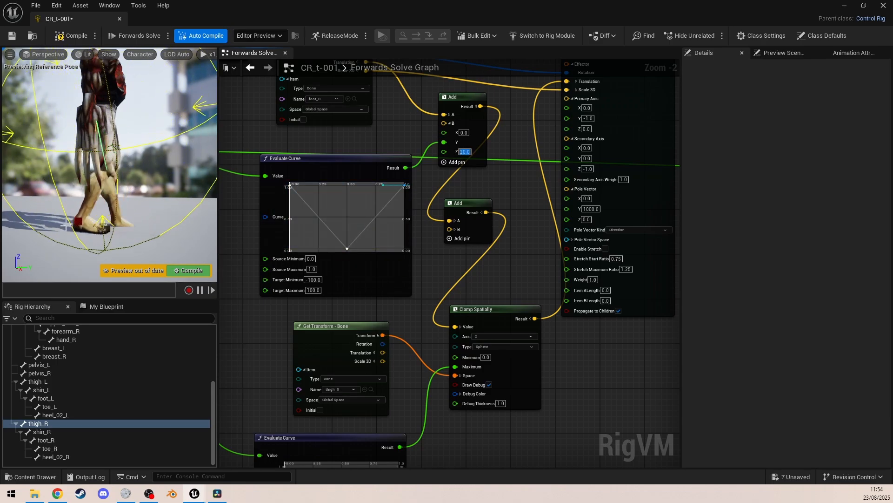
right_click_drag(562, 380, 541, 379)
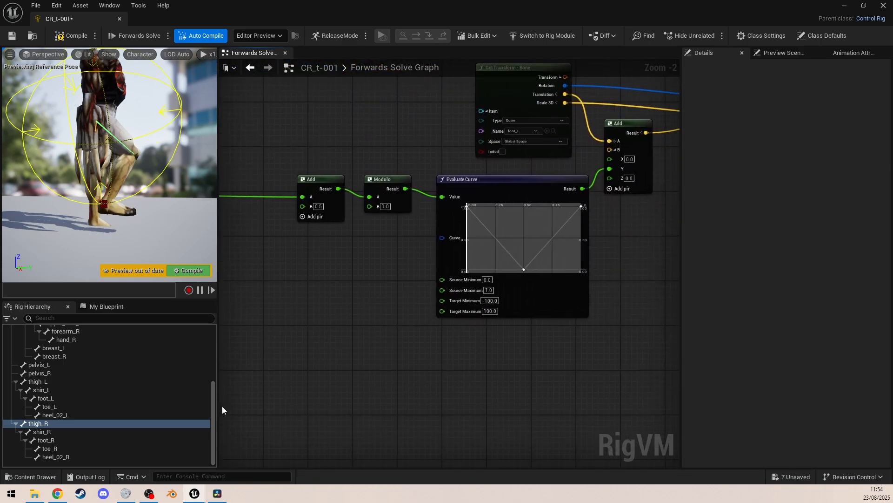
Set the B Z offset of the left leg's Add node to 20.
left_click(629, 177)
type("20")
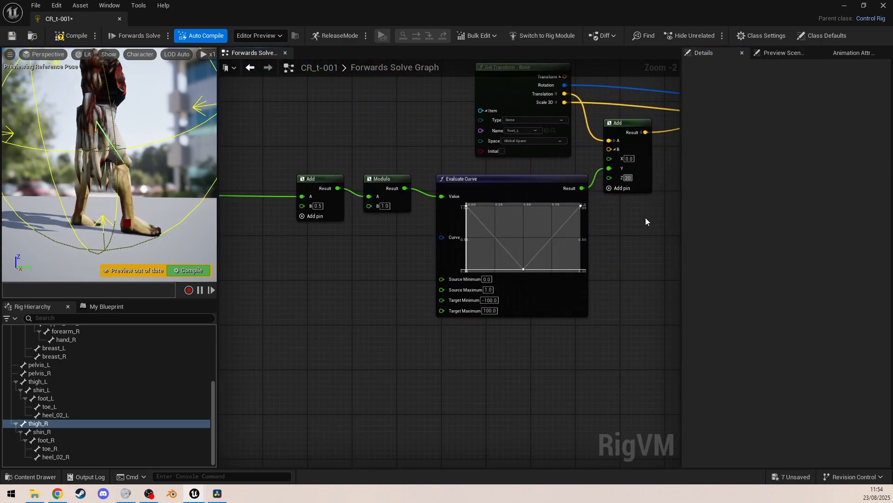
key("Return")
Turn off Draw Debug on the right leg's Clamp Spatially node.
mouse_move(381, 350)
right_mouse_down()
mouse_move(560, 305)
mouse_move(679, 297)
right_mouse_up()
right_click_drag(435, 327, 678, 290)
mouse_move(463, 366)
right_mouse_down()
mouse_move(614, 271)
mouse_move(603, 310)
right_mouse_up()
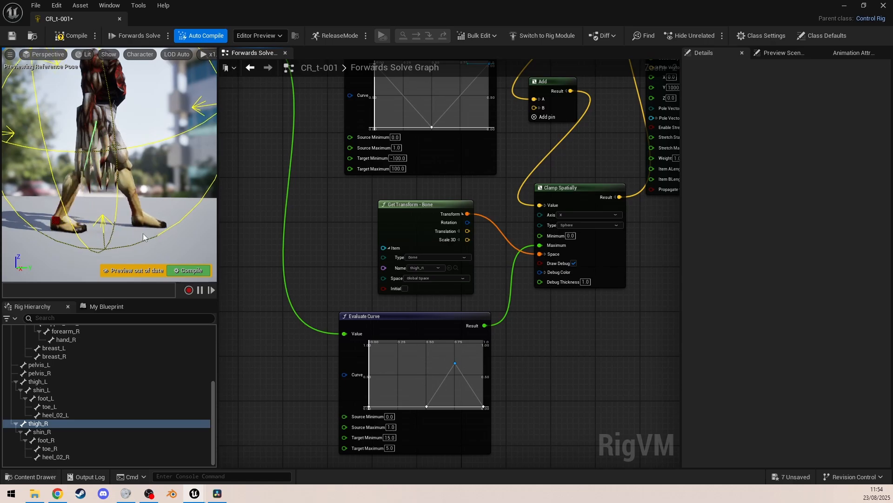
right_click_drag(594, 311, 532, 330)
right_click_drag(473, 375, 513, 375)
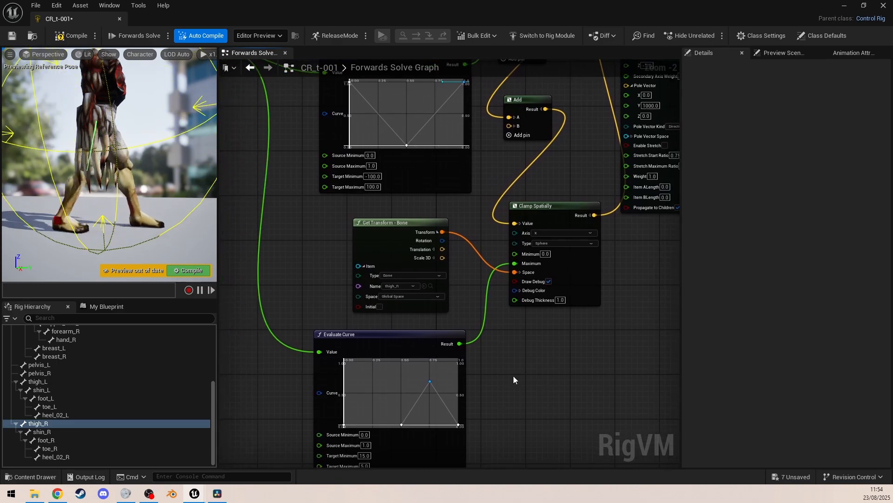
right_click_drag(524, 395, 521, 379)
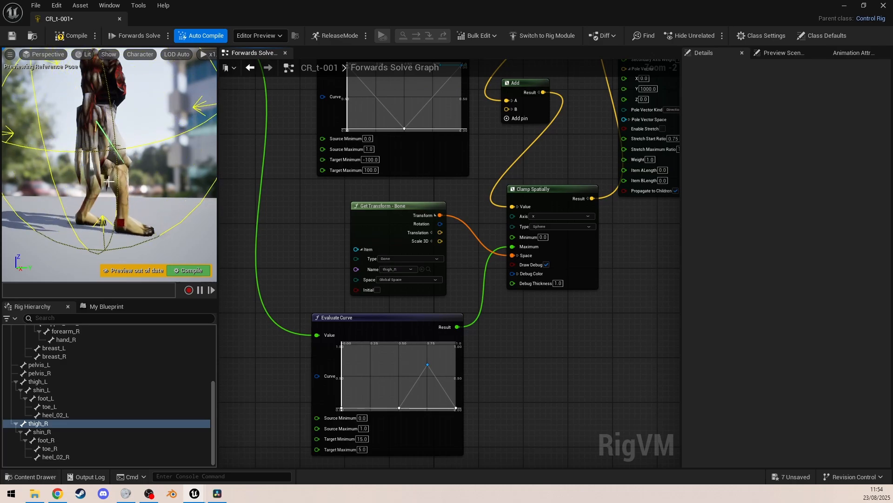
right_click_drag(538, 398, 532, 392)
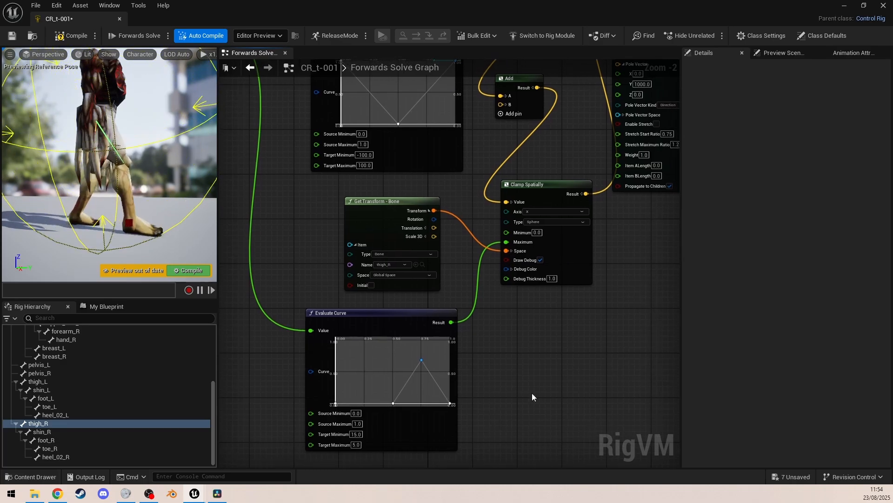
right_click_drag(591, 345, 393, 423)
mouse_move(504, 343)
right_mouse_down()
mouse_move(471, 375)
mouse_move(515, 352)
right_mouse_up()
left_click(351, 347)
mouse_move(333, 436)
right_mouse_down()
mouse_move(347, 422)
mouse_move(428, 401)
right_mouse_up()
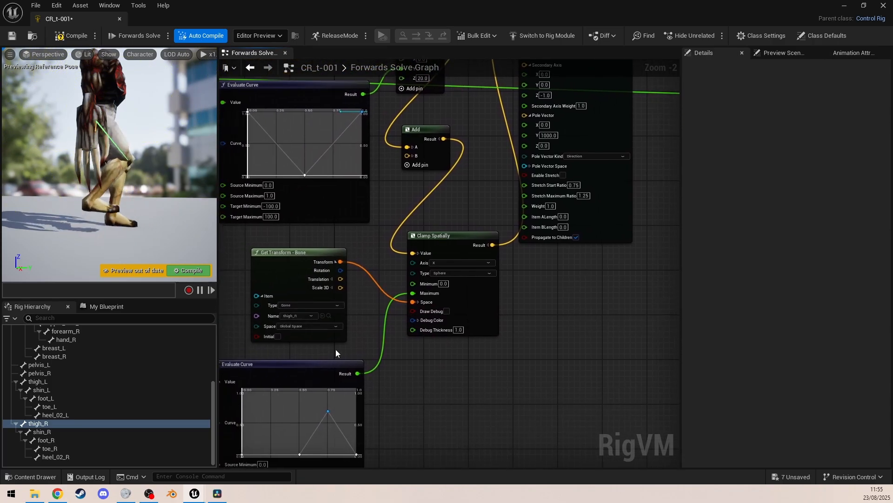
Duplicate the right leg's lower Evaluate Curve, Clamp Spatially, thigh_R Get Transform and second Add nodes beside the left leg's nodes.
left_click(298, 365)
left_click_drag(463, 236, 463, 231, "shift")
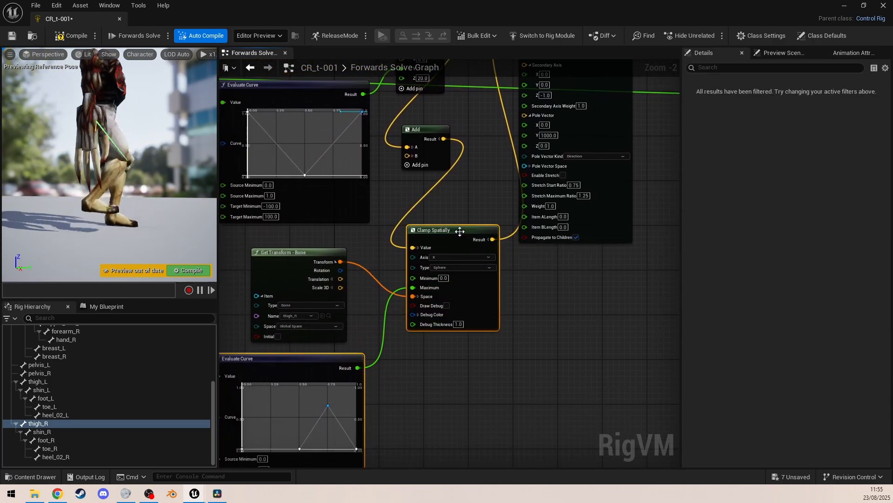
left_click(278, 255, "shift")
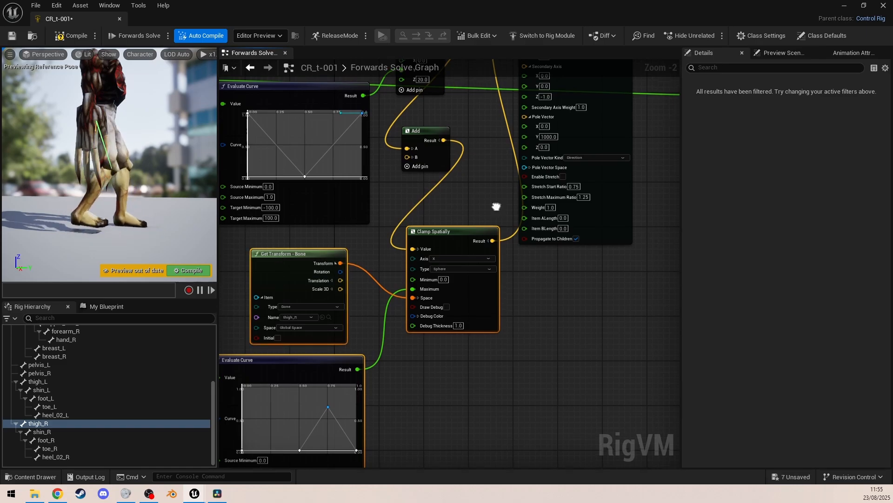
right_click_drag(428, 129, 508, 191)
left_click(509, 191, "shift")
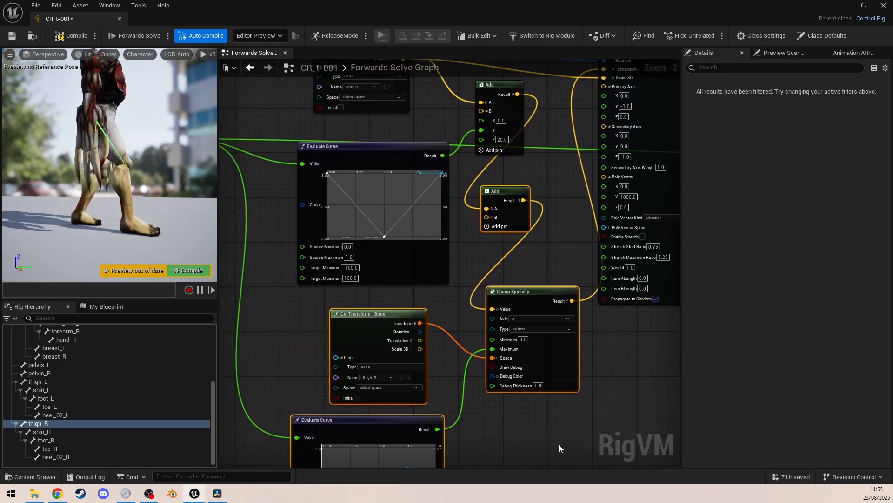
right_click_drag(560, 444, 307, 317)
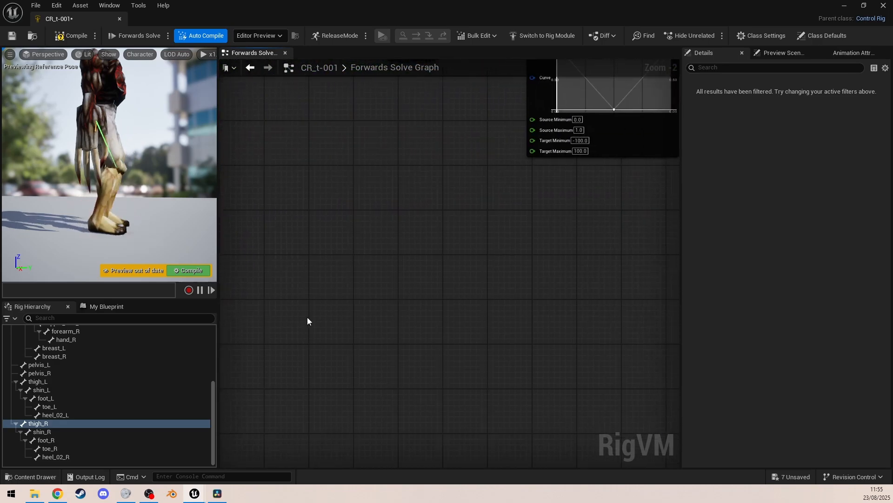
right_click_drag(461, 325, 256, 396)
key("ctrl+v")
right_click_drag(479, 308, 378, 298)
left_click_drag(484, 222, 441, 207)
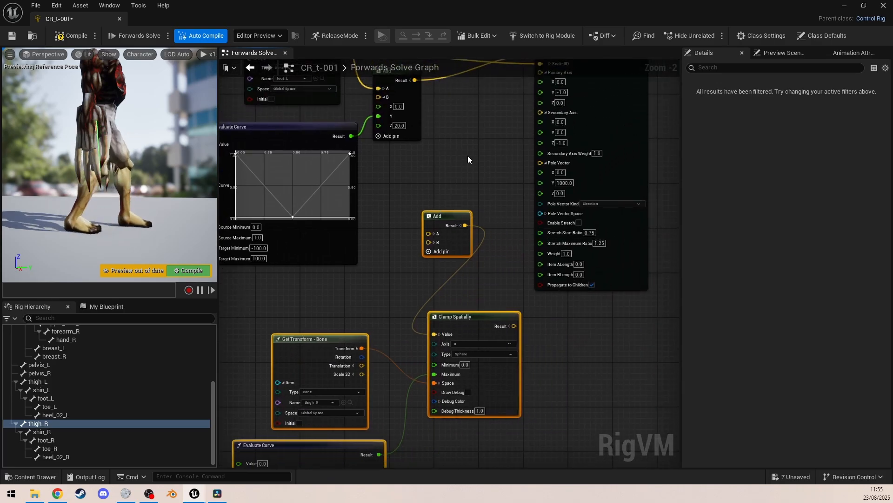
Rewire the left leg's first Add Result into the pasted Add's A, and the pasted clamp's Result into the left IK's Effector Translation.
left_click(470, 143)
right_click_drag(471, 139, 515, 253)
left_click(460, 194, "alt")
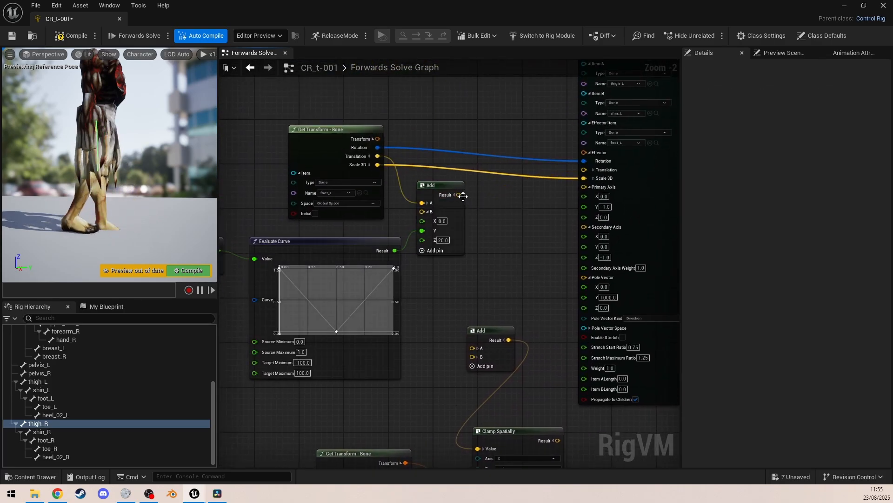
left_click_drag(461, 196, 471, 349)
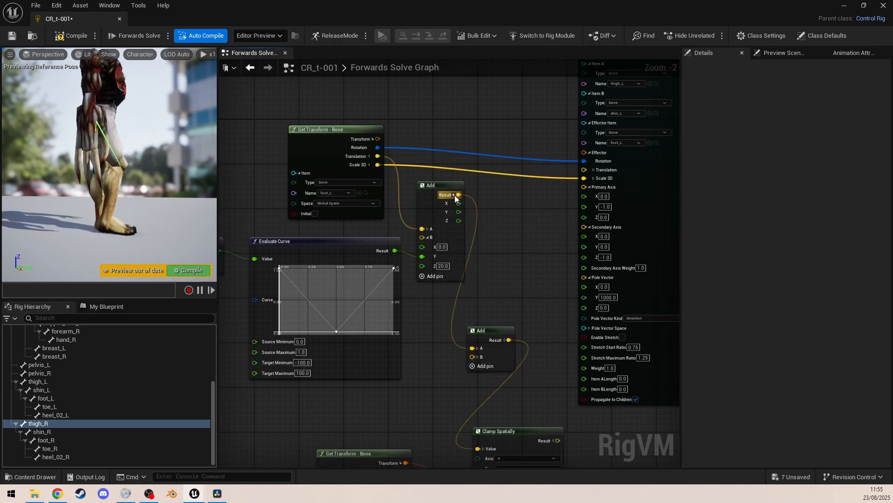
right_click_drag(515, 312, 533, 182)
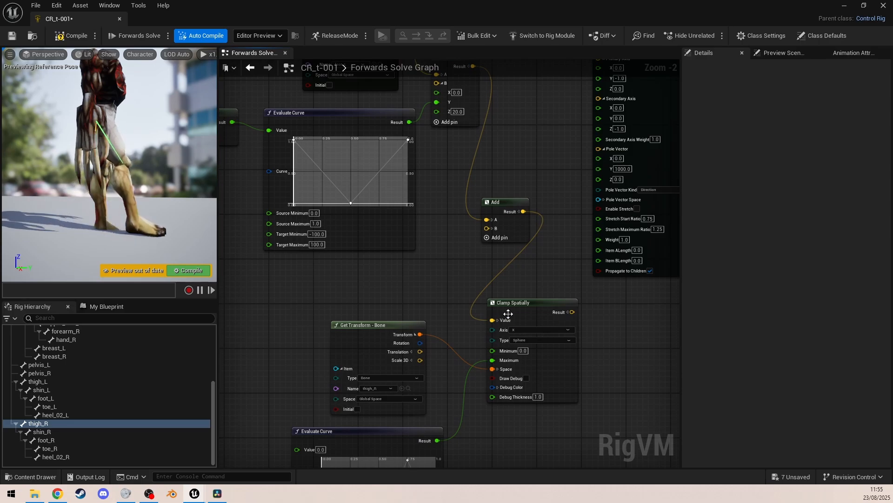
left_click_drag(570, 311, 588, 160)
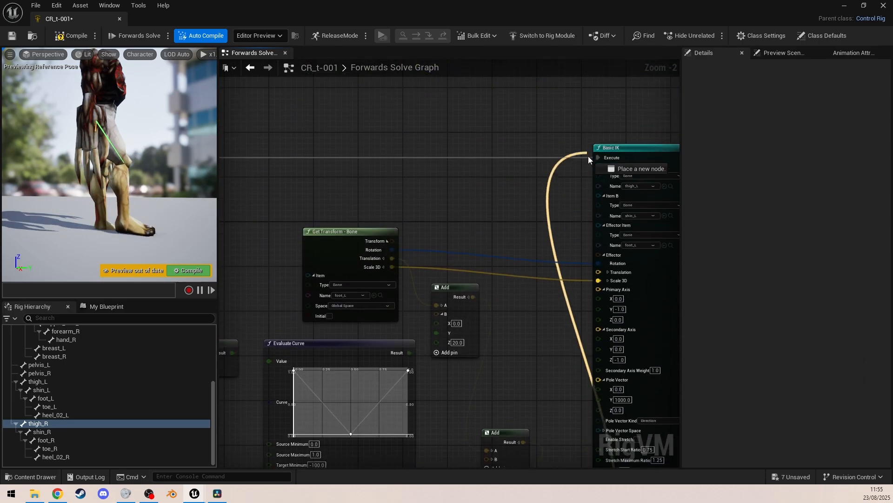
left_click_drag(602, 284, 601, 273)
Set the bone name of the pasted Get Transform node to thigh_L.
right_click_drag(544, 354, 593, 82)
left_click(429, 345)
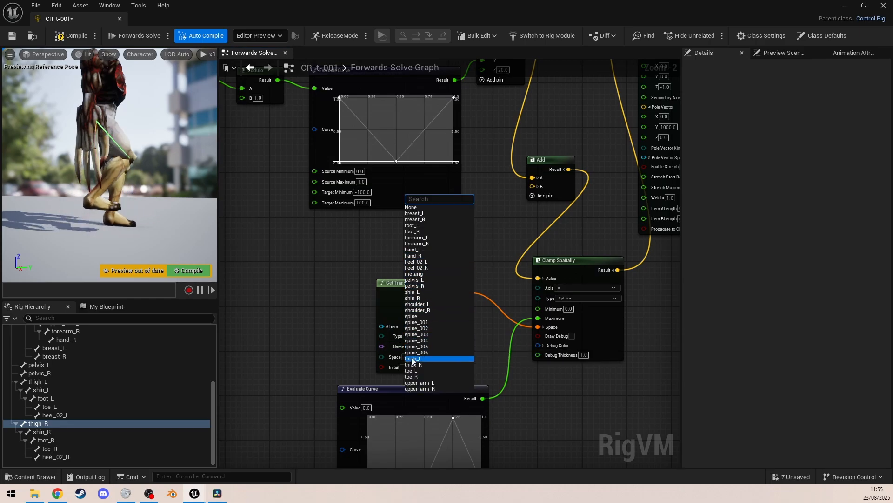
left_click(415, 358)
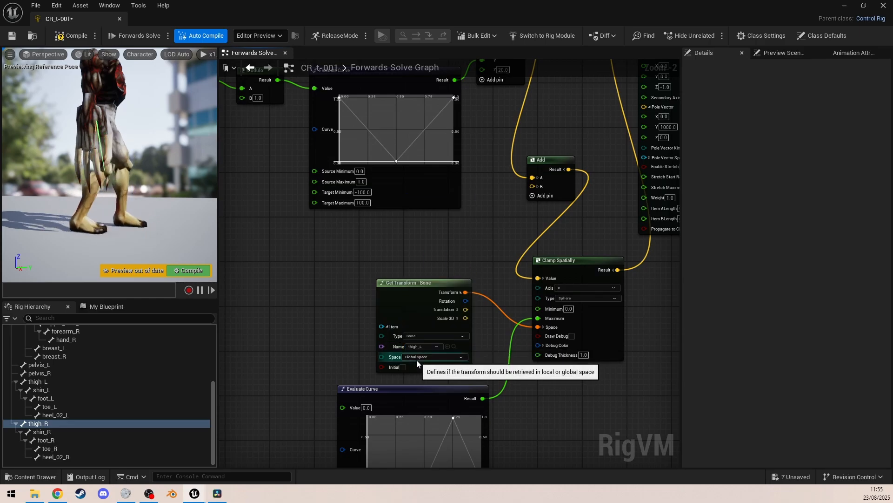
Connect the left leg's Modulo Result to the Value of the pasted Evaluate Curve.
right_click_drag(642, 276, 643, 191)
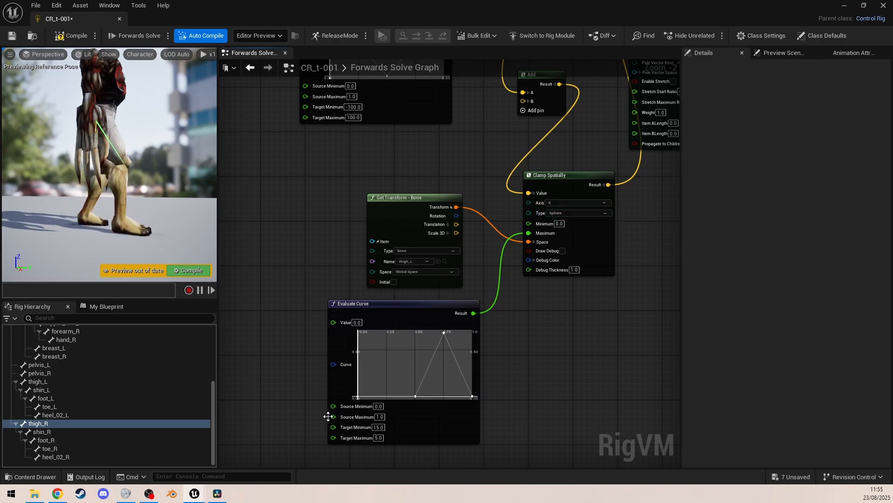
right_click_drag(316, 343, 575, 467)
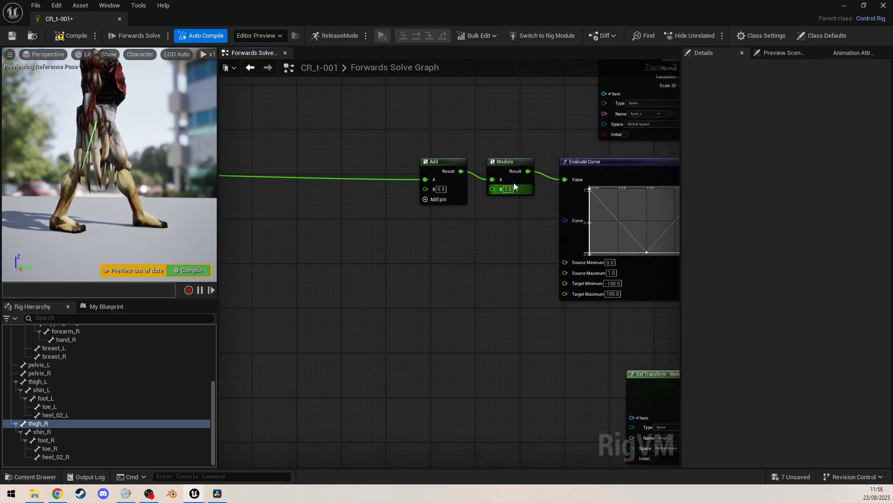
left_click_drag(529, 171, 611, 215)
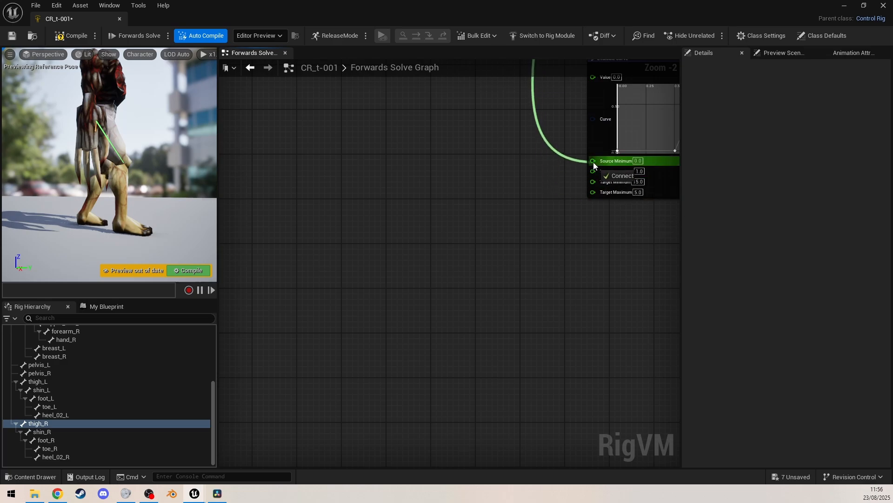
left_click_drag(593, 161, 593, 116)
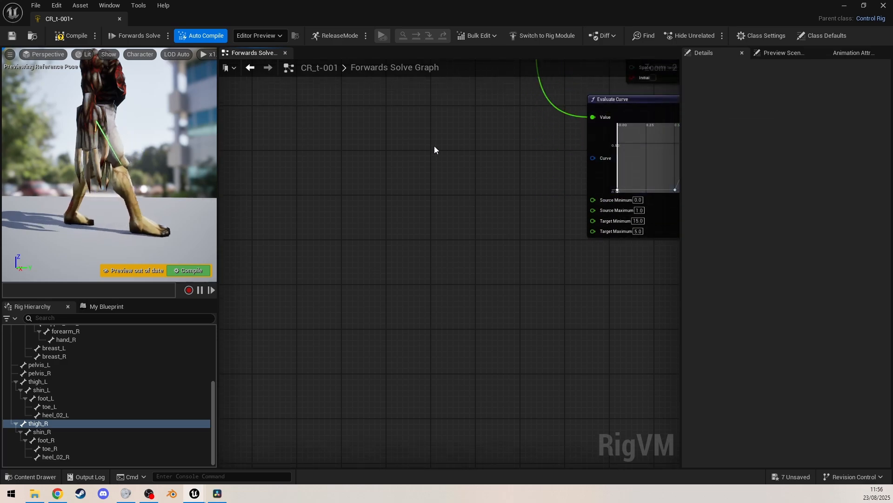
right_click_drag(434, 148, 243, 416)
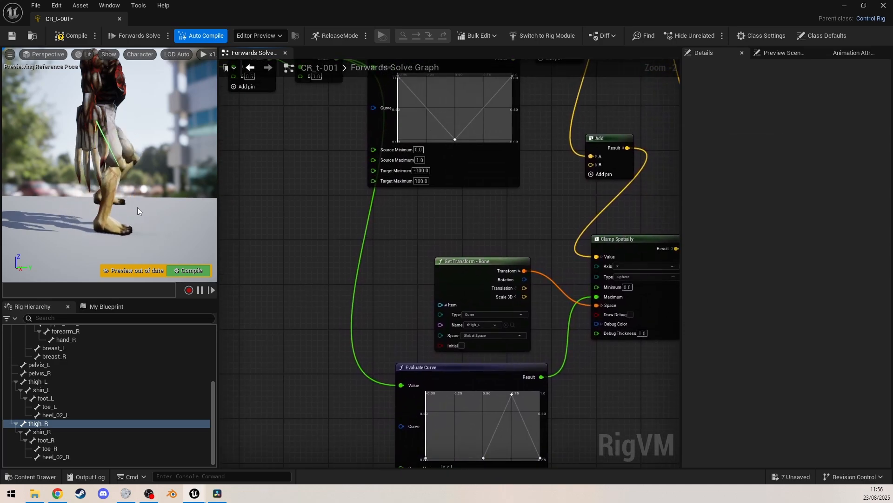
On the right leg's lower Evaluate Curve, make the peak key Auto at about time 0.74, value 0.93, and bend the end key's tangent upward.
left_click_drag(138, 208, 116, 208, "alt")
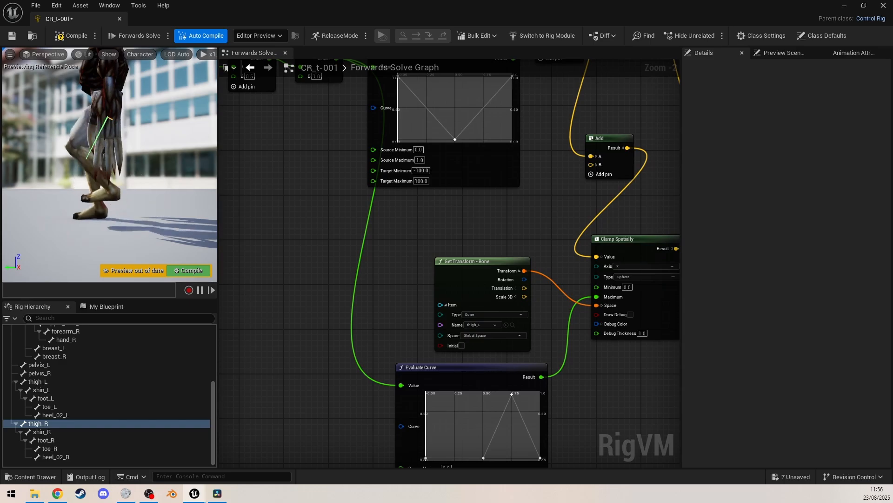
right_click_drag(116, 208, 100, 195)
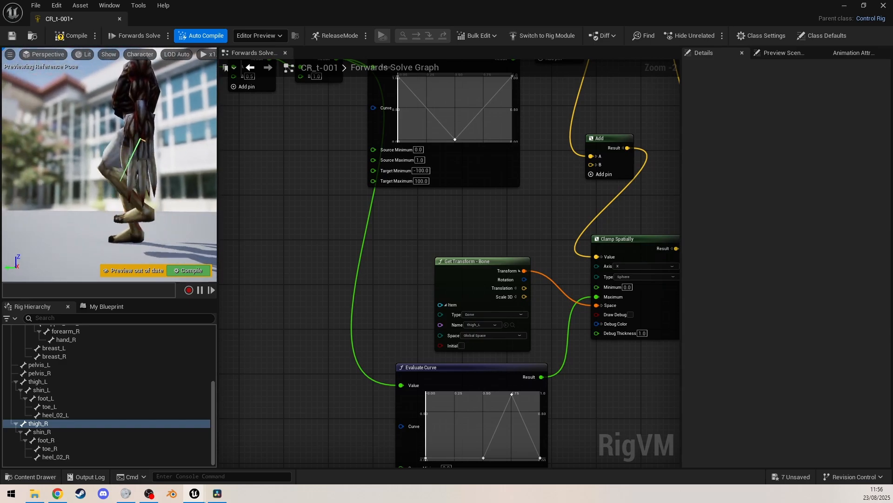
right_click_drag(335, 183, 681, 363)
right_click_drag(276, 370, 581, 304)
right_click_drag(354, 319, 514, 181)
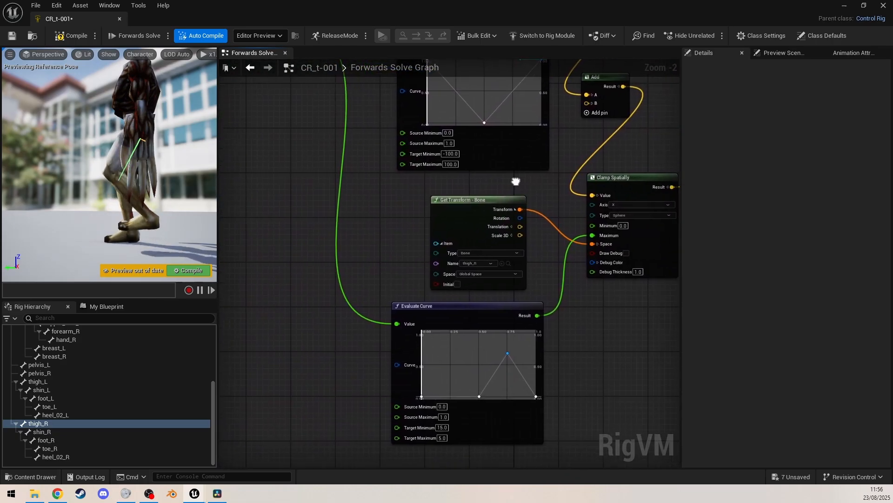
right_click(507, 353)
left_click(540, 374)
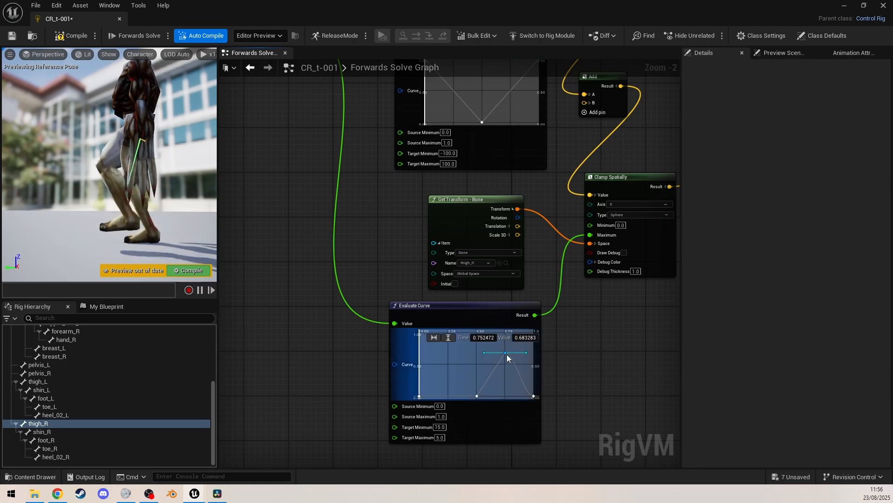
mouse_move(505, 346)
left_mouse_down()
mouse_move(518, 336)
mouse_move(504, 337)
left_mouse_up()
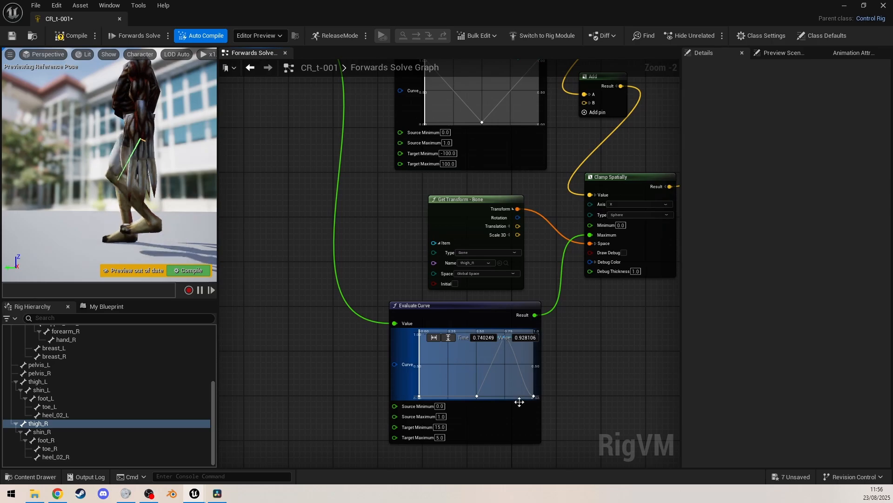
left_click(533, 396)
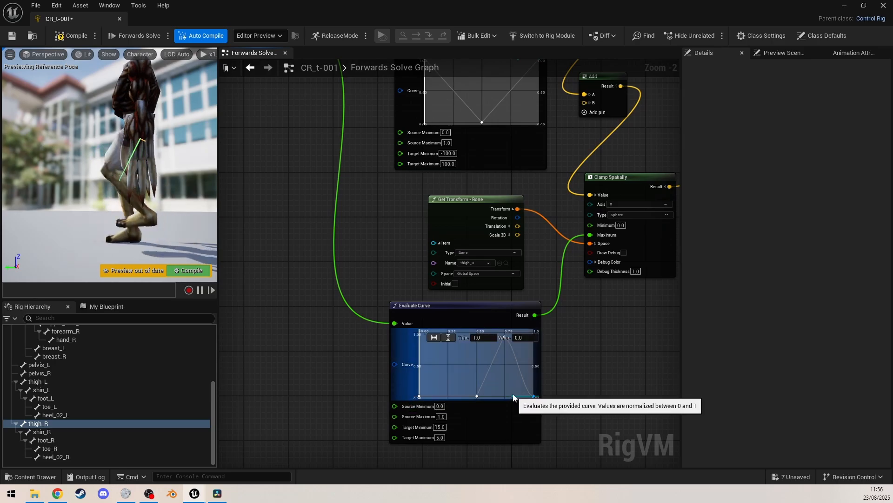
left_click_drag(513, 395, 528, 376)
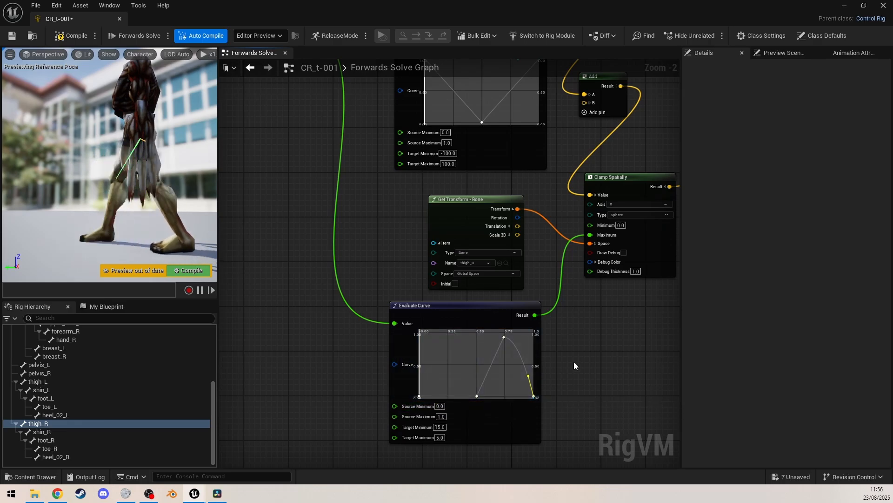
Make the peak key of the left leg's lower Evaluate Curve Auto and place it at about time 0.76, value 0.97.
right_click_drag(615, 374, 375, 331)
right_click_drag(670, 332, 357, 315)
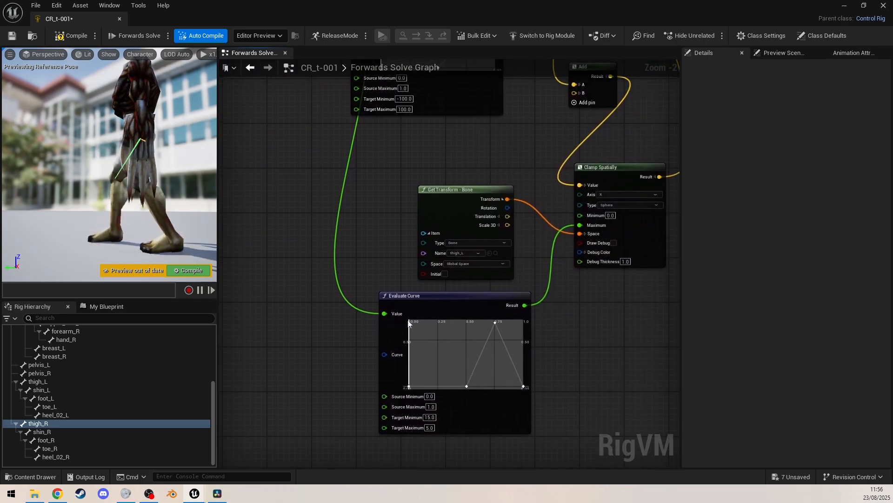
right_click(496, 325)
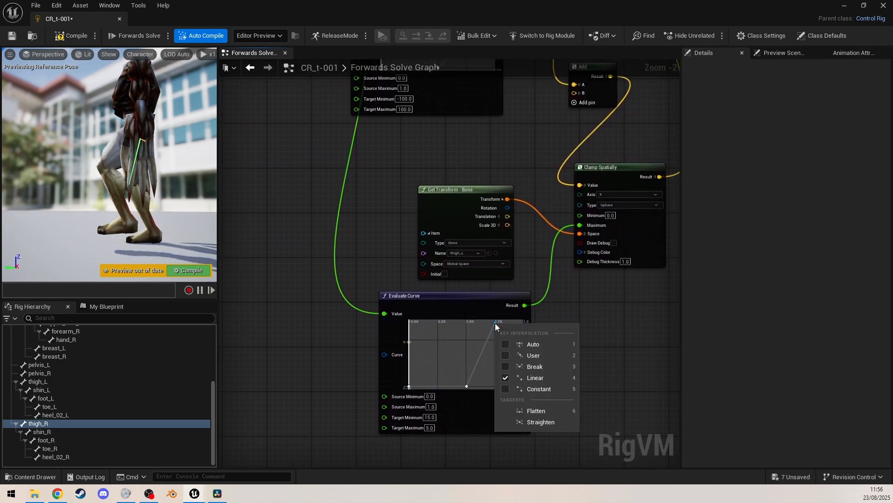
left_click(531, 343)
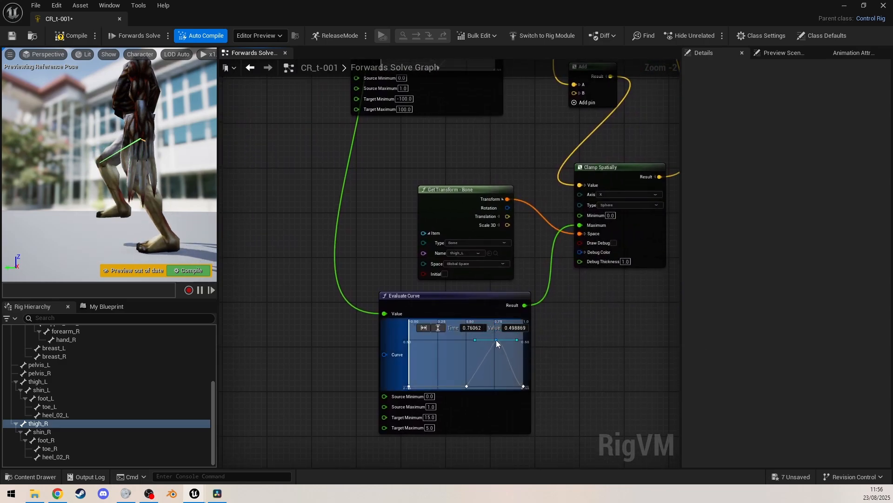
right_click_drag(387, 339, 580, 320)
left_click_drag(582, 295, 579, 293)
right_click_drag(579, 293, 573, 321)
left_click_drag(571, 320, 575, 304)
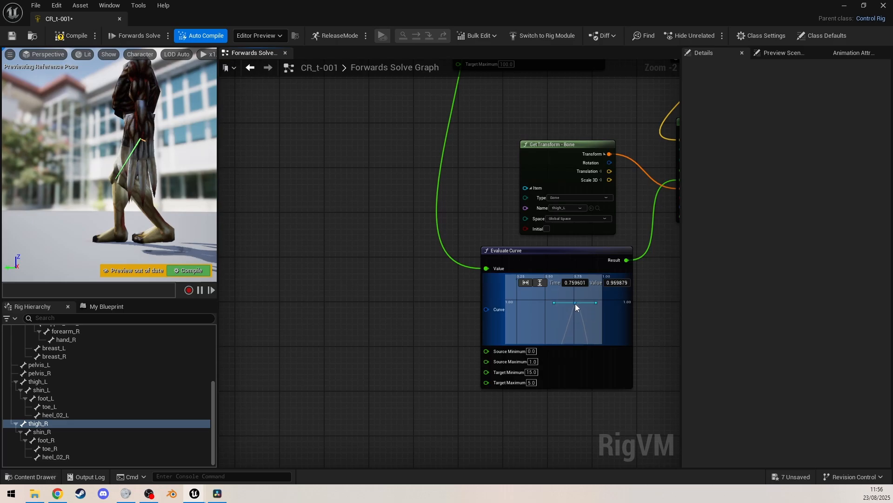
Bend the end key's tangent upward on the left leg's lower Evaluate Curve so the curve falls steeply into time 1.0.
right_click_drag(574, 303, 574, 286)
right_click_drag(574, 341, 557, 309)
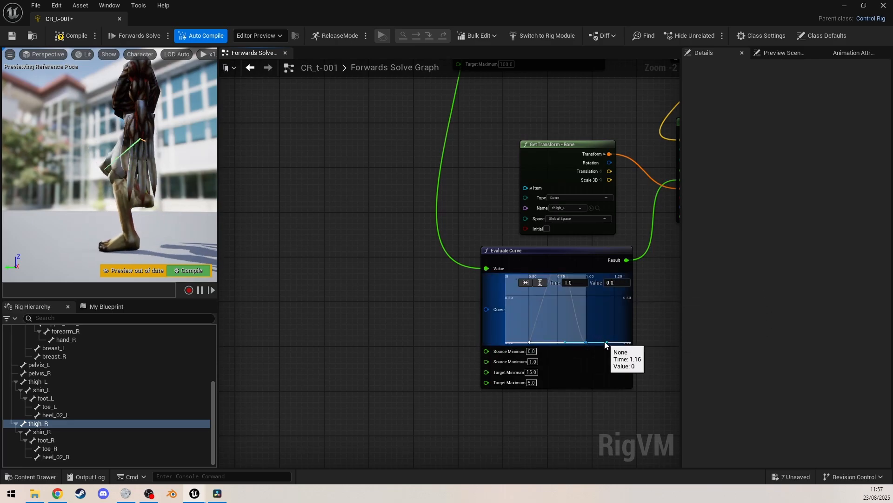
left_click_drag(605, 342, 601, 359)
right_click_drag(605, 329, 604, 325)
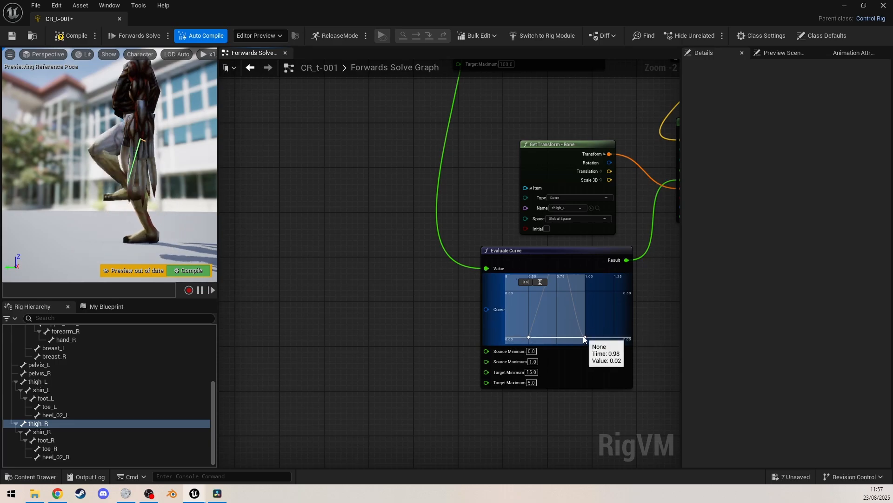
left_click_drag(607, 337, 591, 362)
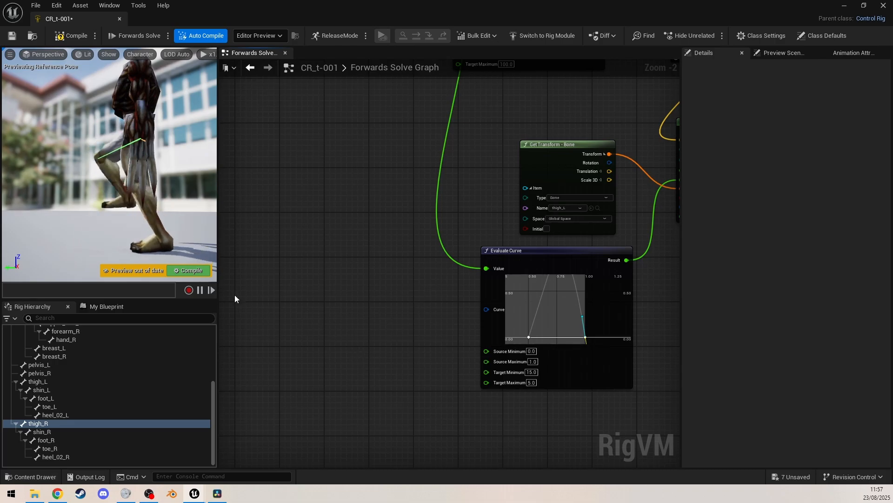
Compile the rig while checking the creature's walk from the front in the preview, and save all unsaved assets.
right_click_drag(168, 209, 128, 207)
left_click_drag(128, 208, 77, 207, "alt")
right_click_drag(77, 207, 84, 242)
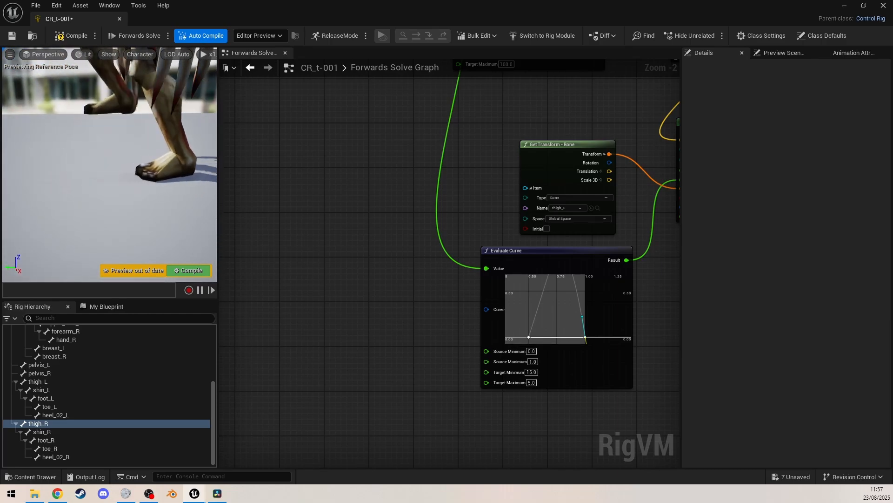
right_click_drag(351, 260, 233, 324)
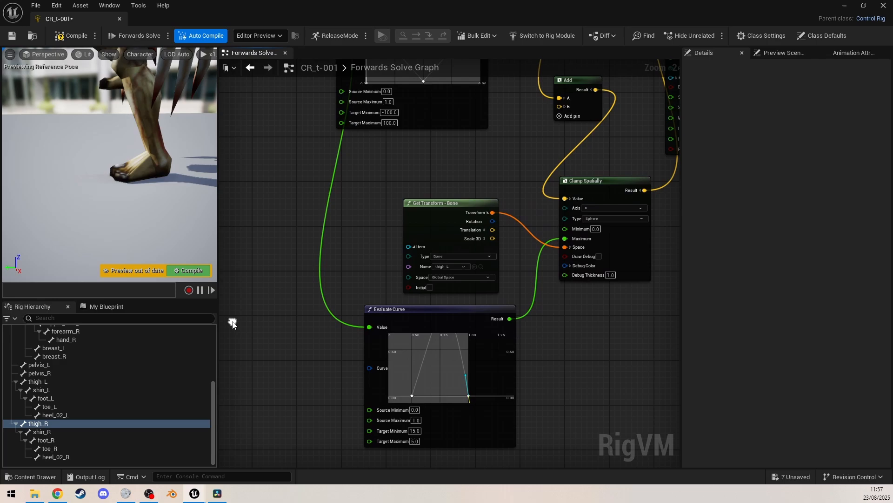
left_click(186, 270)
right_click_drag(153, 209, 209, 163)
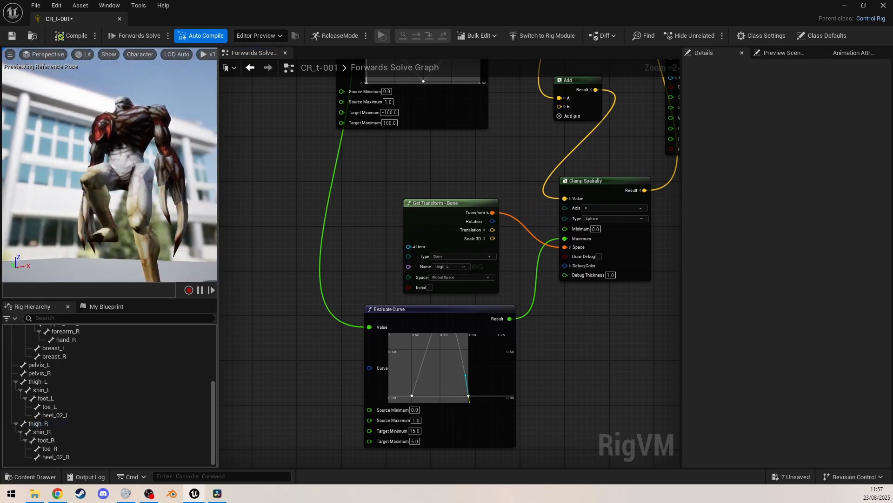
right_click_drag(110, 163, 156, 172)
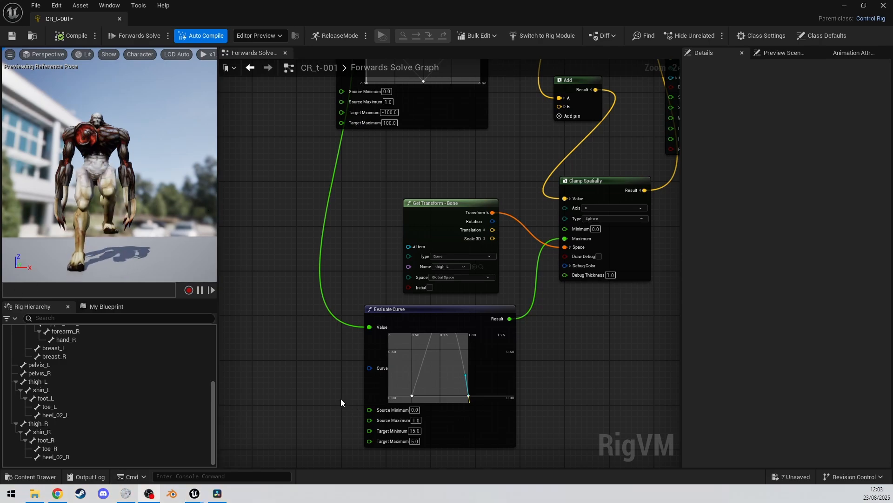
left_click(792, 476)
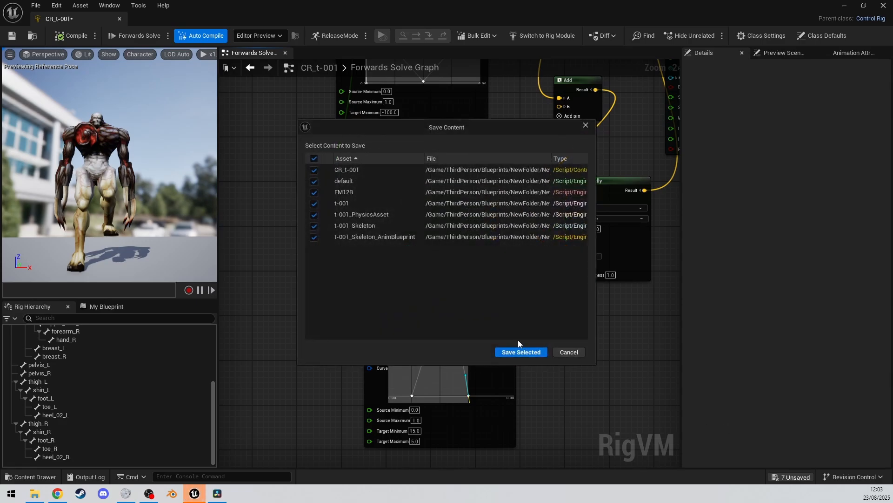
left_click(518, 353)
Move the Forwards Solve node and the spine's Get Transform, Add and Set Transform nodes left, clear of the leg nodes.
right_click_drag(285, 208, 483, 399)
right_click_drag(360, 305, 560, 440)
right_click_drag(405, 300, 680, 349)
right_click_drag(362, 322, 630, 310)
scroll(437, 291, "up", 2)
scroll(437, 292, "down", 7)
right_click_drag(437, 294, 574, 361)
right_click_drag(351, 290, 423, 336)
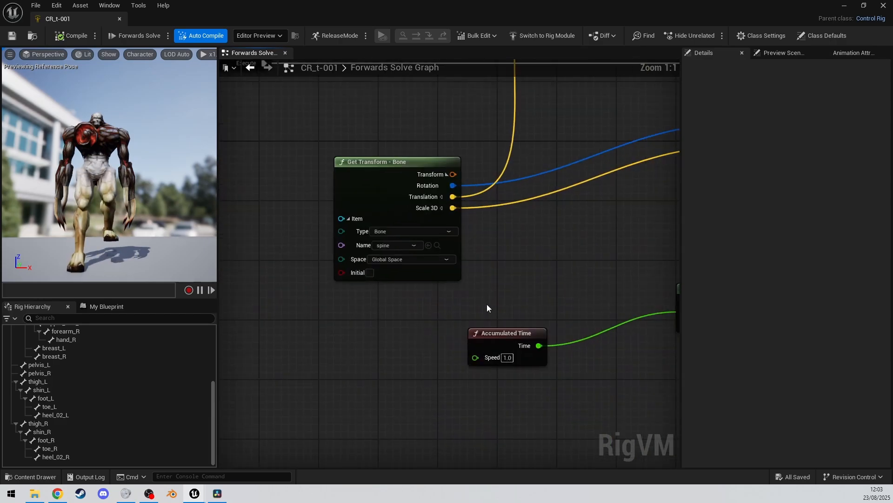
scroll(501, 286, "down", 1)
right_click_drag(500, 285, 422, 396)
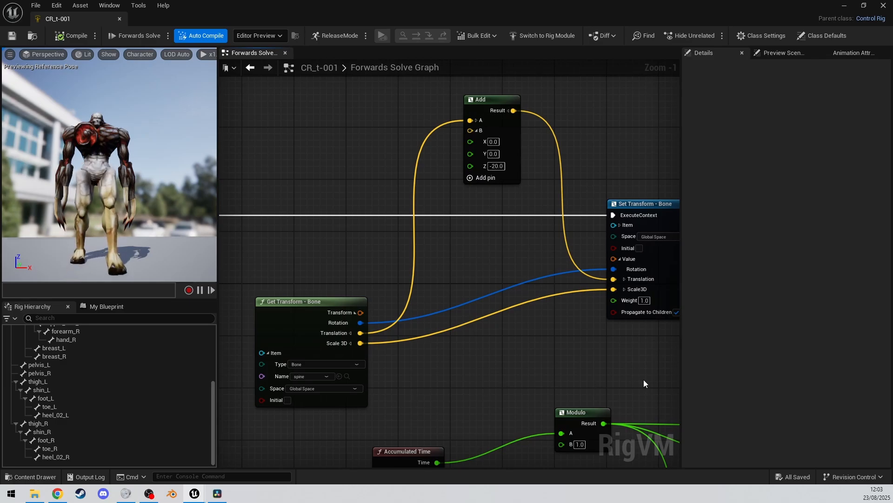
left_click_drag(643, 350, 277, 108)
right_click_drag(276, 108, 395, 110)
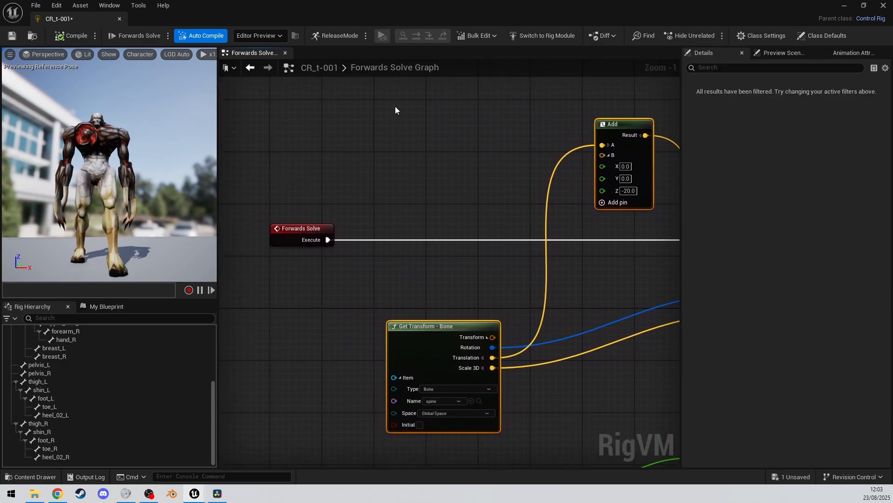
left_click(307, 228, "shift")
right_click_drag(592, 324, 510, 294)
scroll(510, 294, "down", 5)
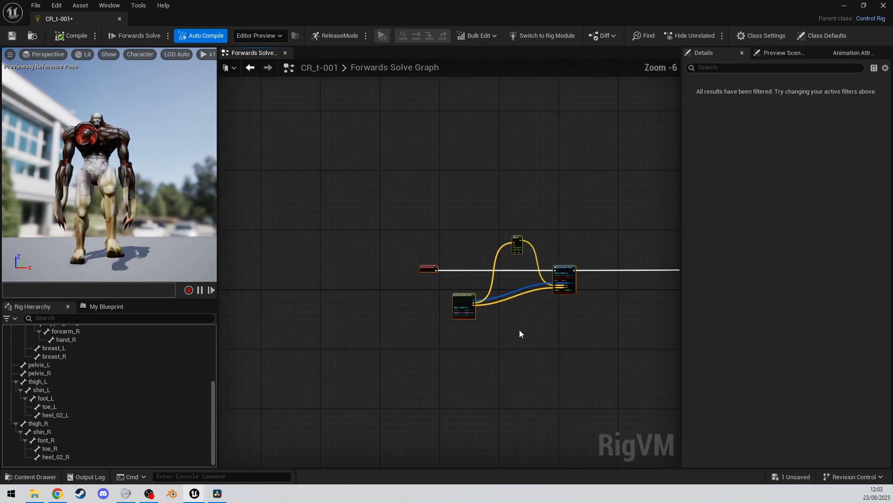
Move the Accumulated Time node left, away from the Modulo node, to just below the spine's Set Transform node.
right_click_drag(519, 329, 386, 301)
right_click_drag(556, 366, 445, 340)
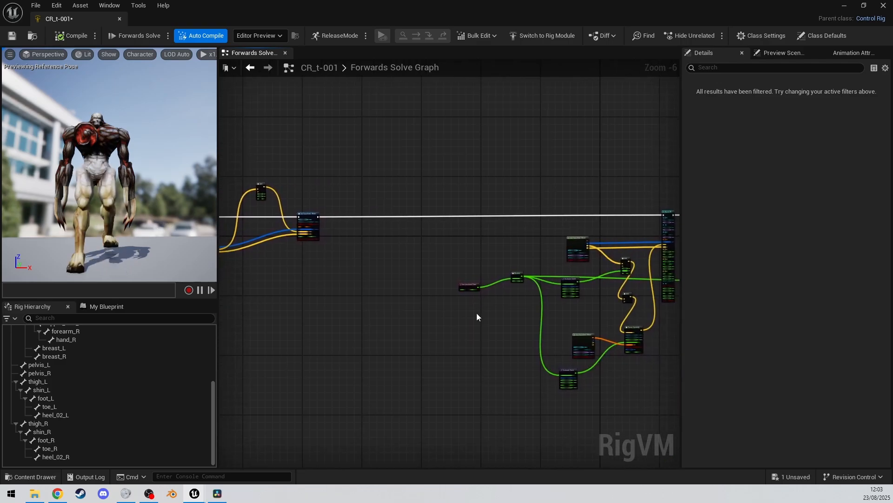
left_click_drag(464, 286, 284, 314)
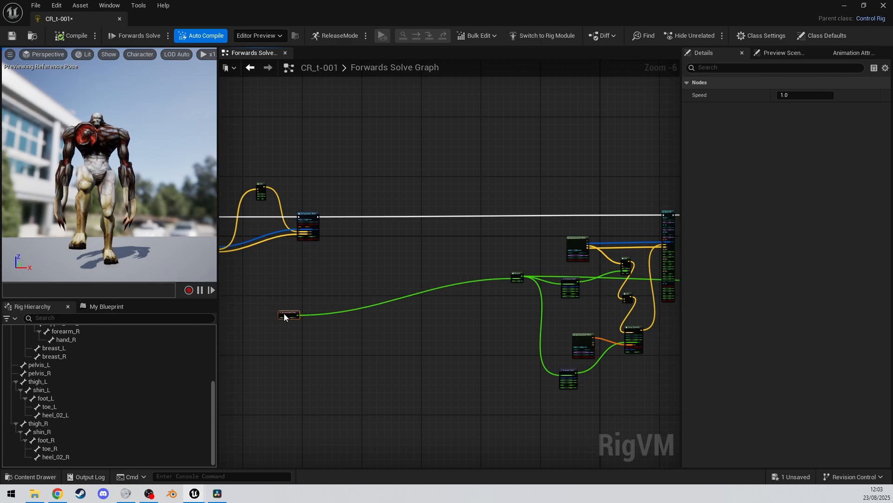
right_click_drag(313, 294, 114, 288)
scroll(367, 259, "up", 2)
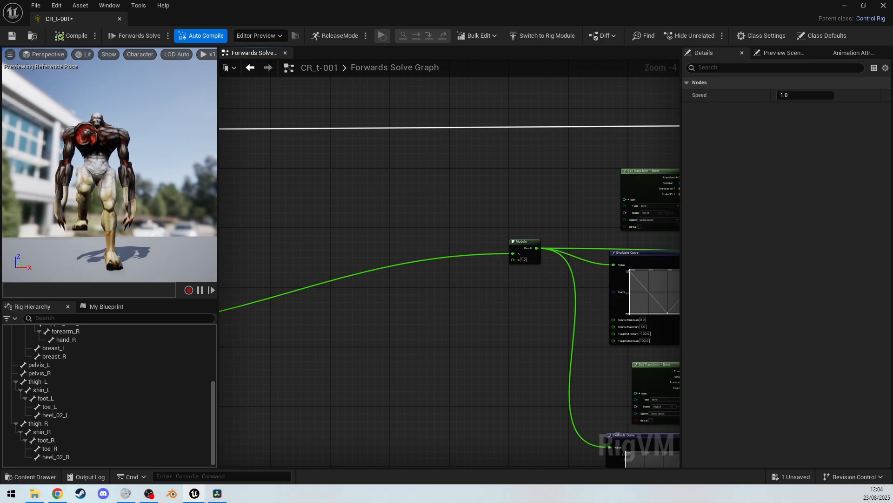
Add an Evaluate Curve node to the graph and place it above the Forwards Solve node.
right_click_drag(144, 282, 623, 388)
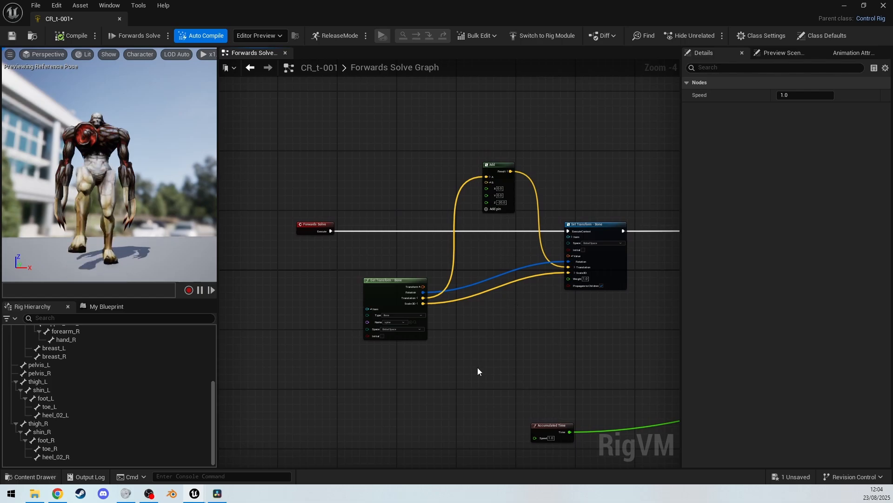
right_click_drag(437, 157, 520, 204)
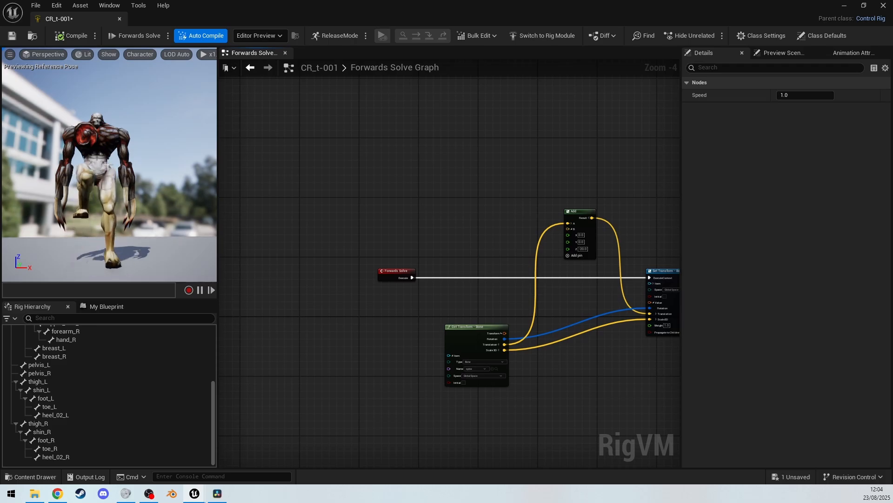
right_click(408, 227)
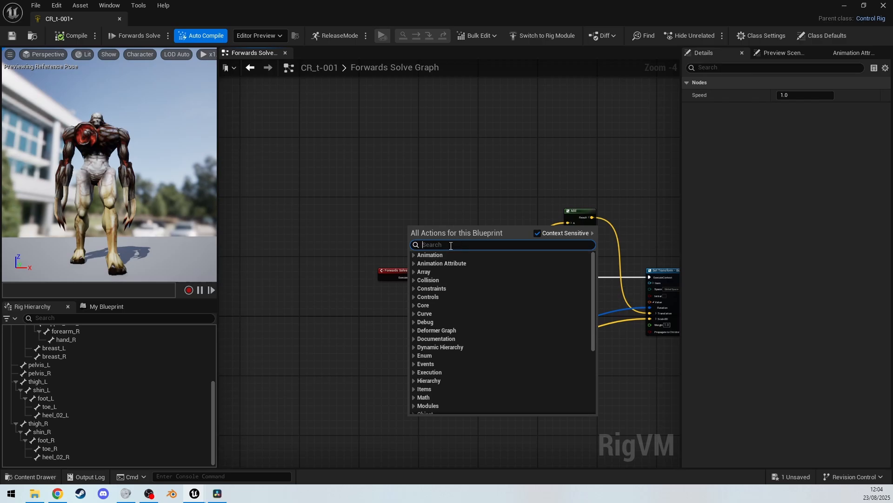
type("ec")
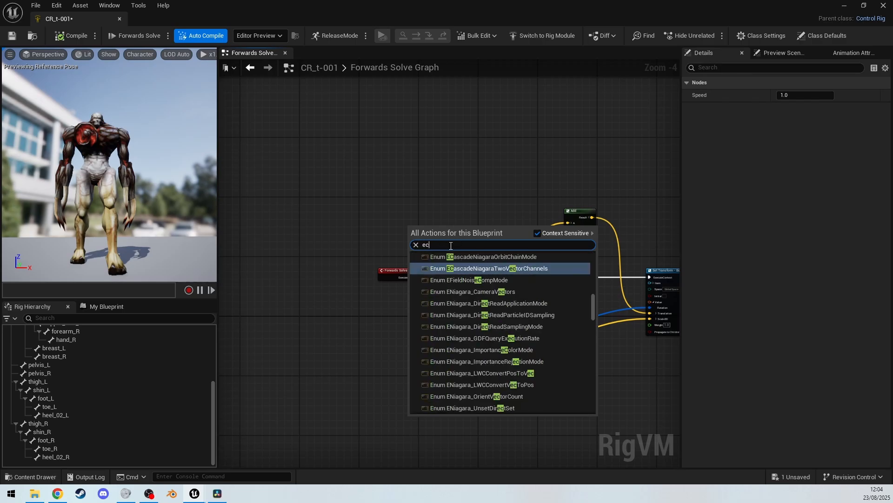
key("BackSpace")
type("v")
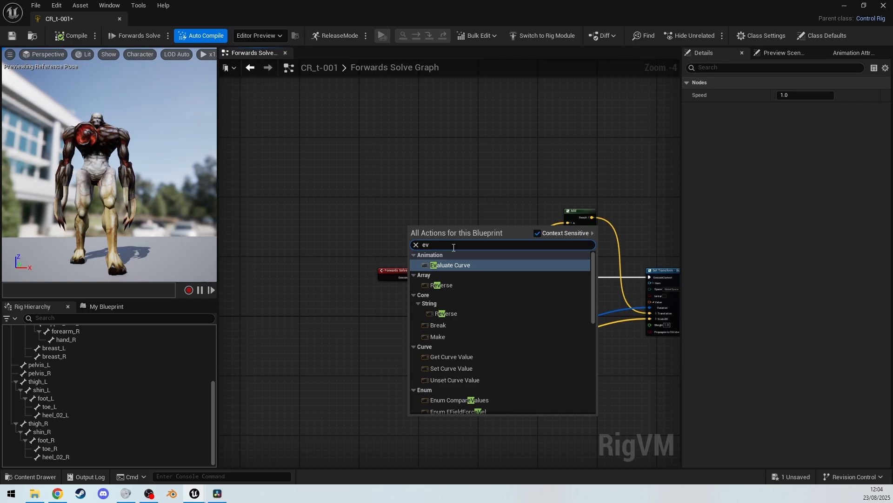
left_click(463, 264)
left_click_drag(447, 228, 440, 153)
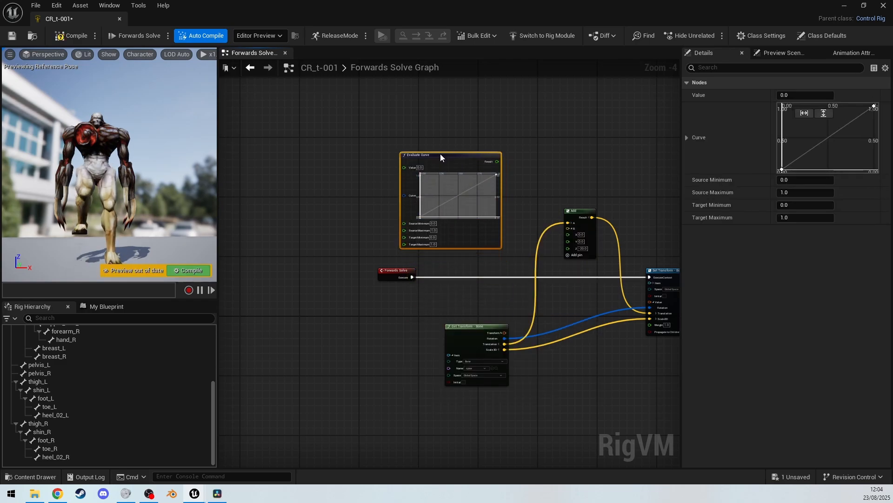
left_click(389, 340)
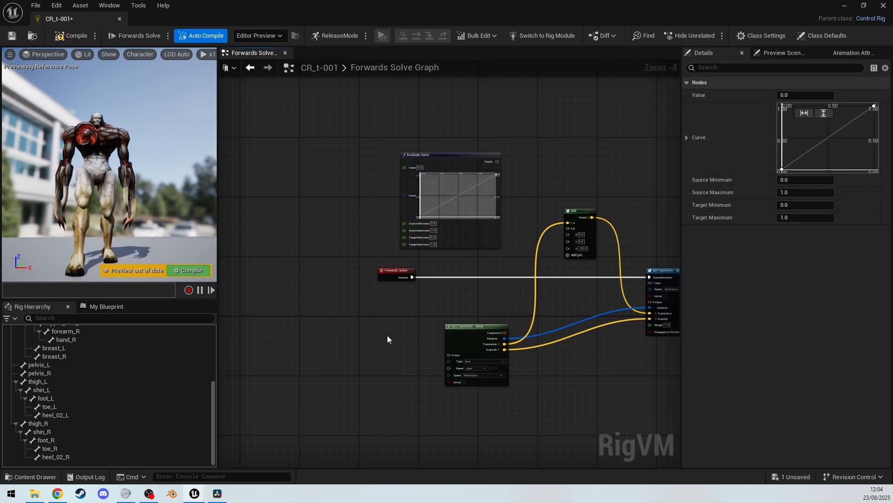
Set the value of the Evaluate Curve's end key at time 1.0 to 0.
left_click(495, 174)
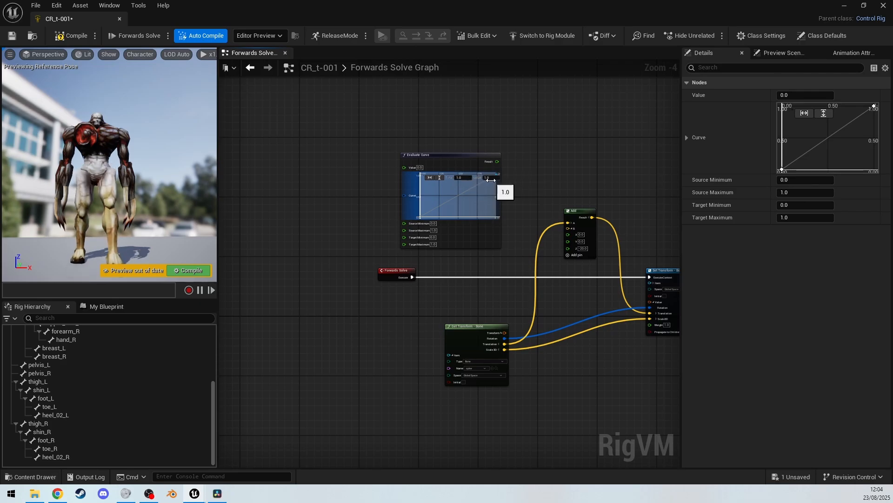
scroll(520, 177, "up", 4)
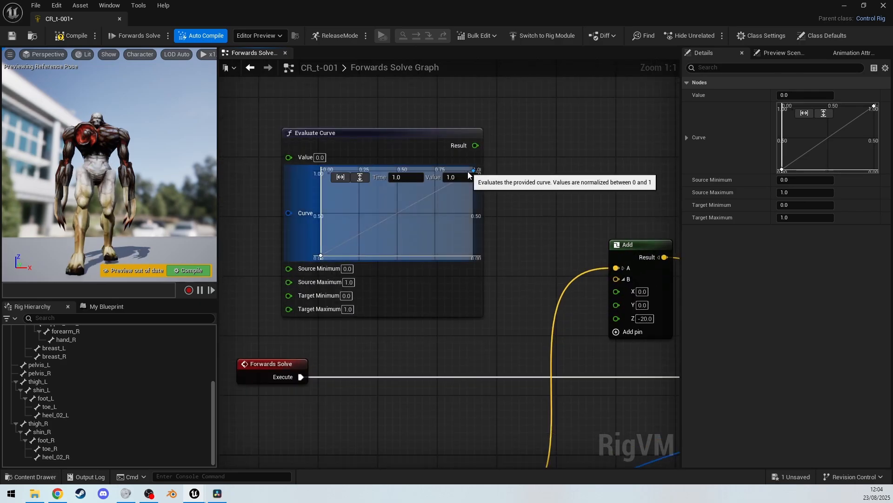
left_click(533, 237)
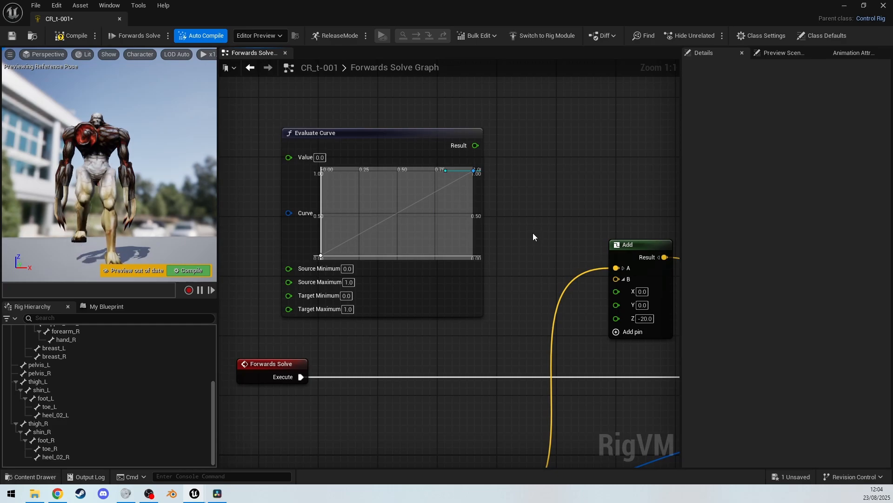
left_click(445, 172)
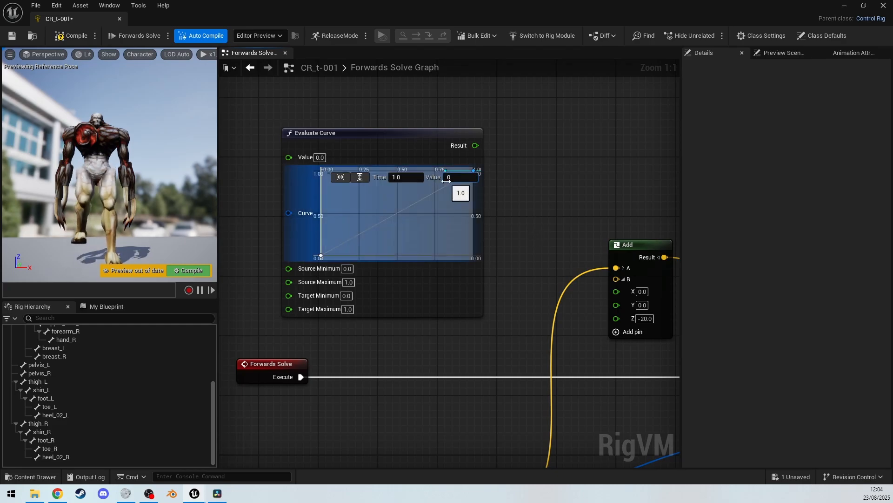
type("0")
key("Return")
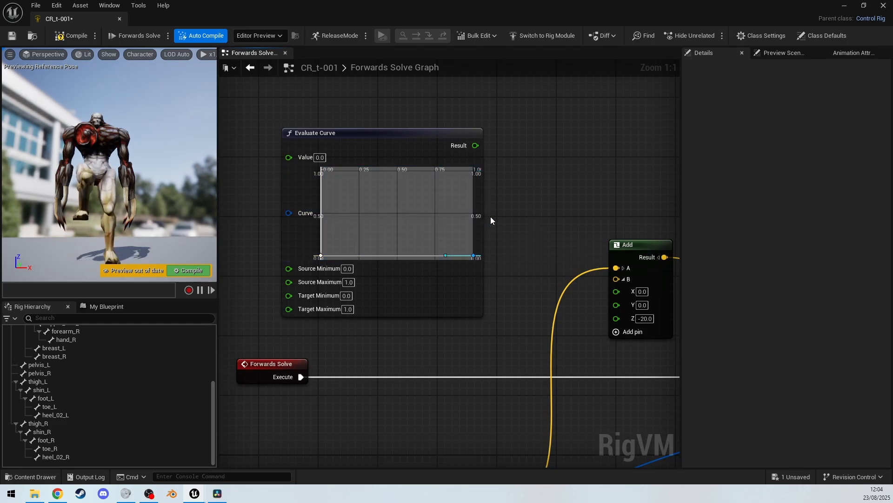
Add three keys along the flat curve at times of about 0.5, 0.73 and 0.25.
left_click(395, 247)
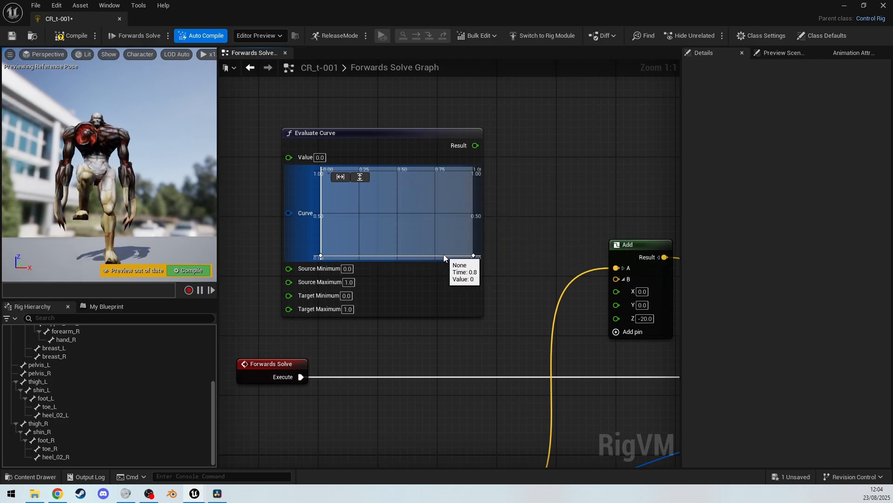
right_click(397, 255)
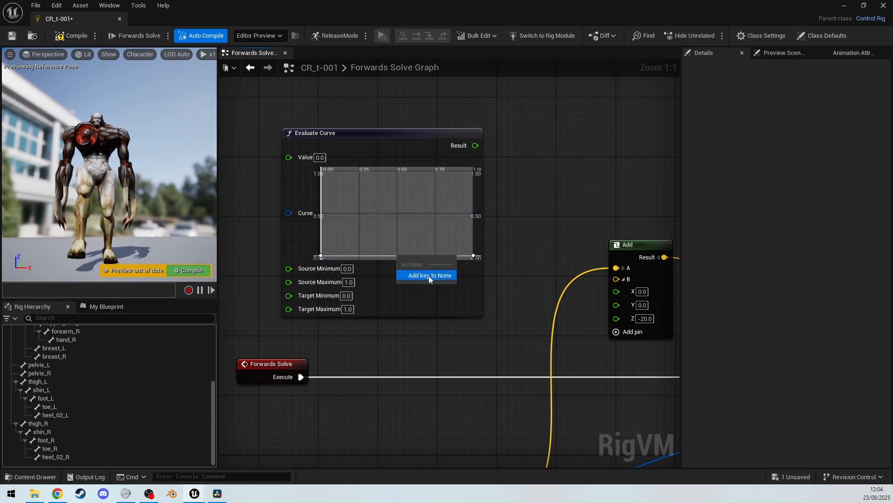
left_click(429, 275)
right_click(433, 255)
left_click(460, 275)
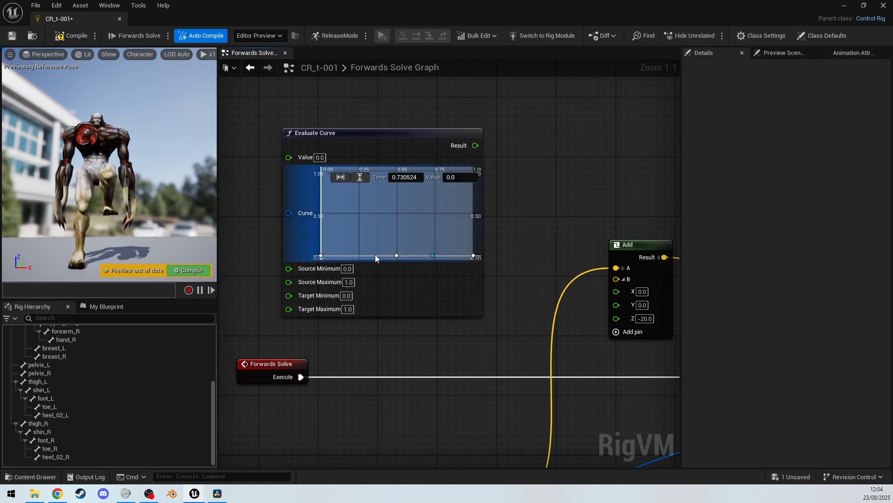
right_click(359, 255)
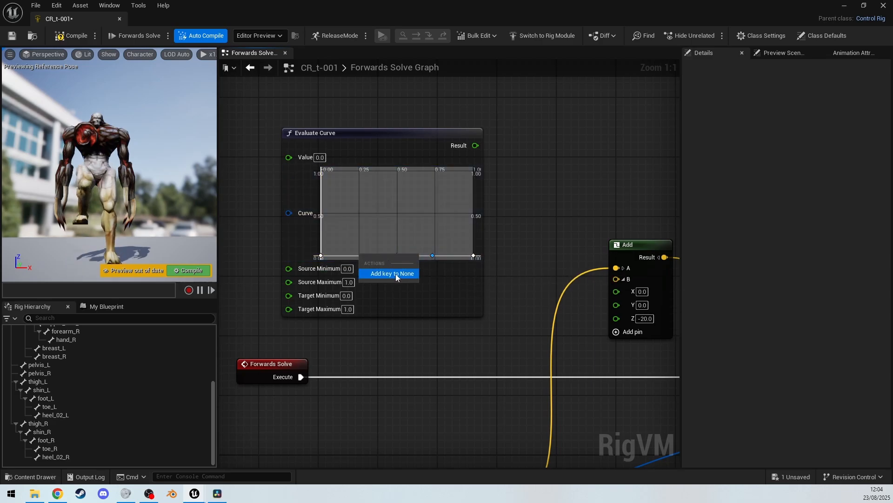
left_click(395, 273)
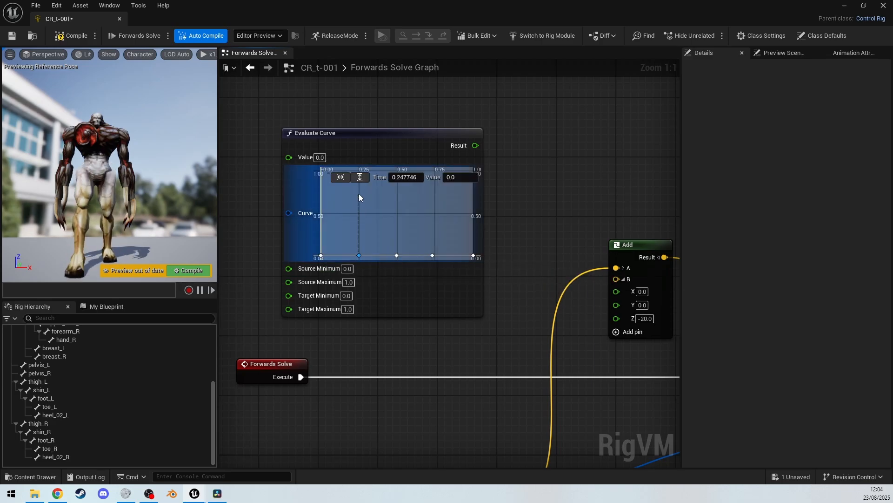
Raise the curve keys near times 0.25 and 0.76 to a value of about 0.99, forming two peaks.
left_click(358, 255)
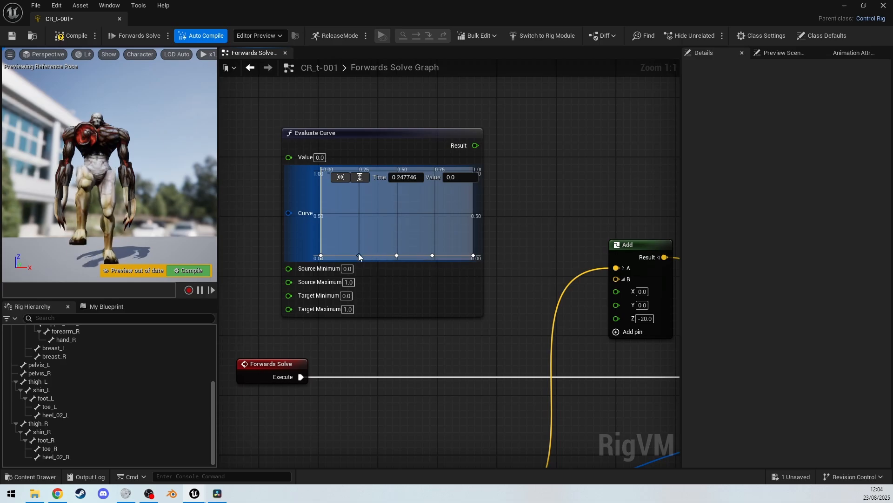
left_click_drag(358, 253, 359, 187)
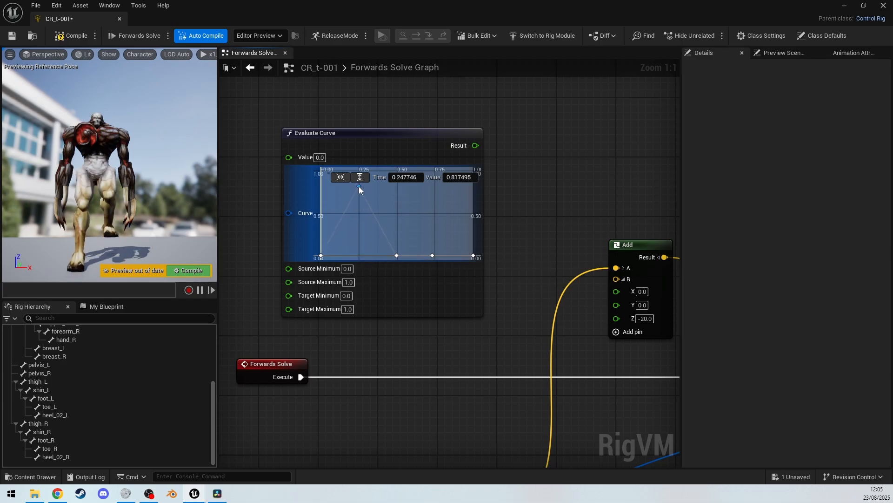
left_click(432, 256)
left_click_drag(433, 256, 437, 176)
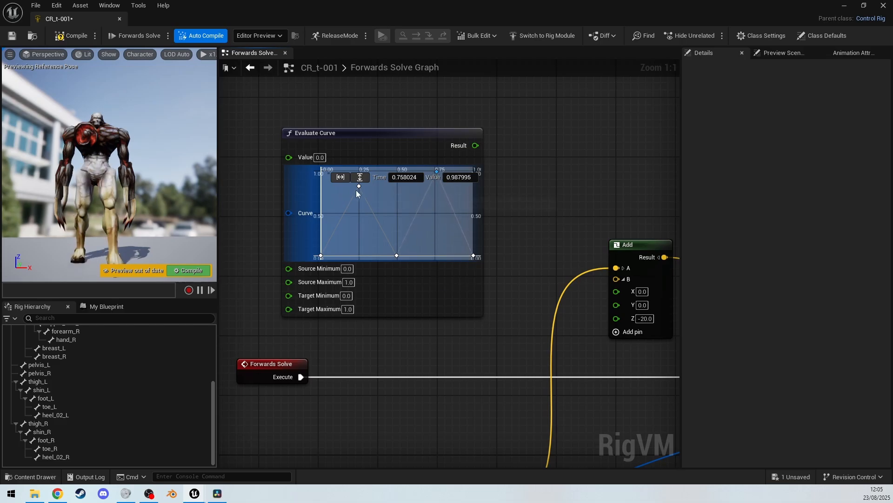
left_click_drag(357, 186, 357, 174)
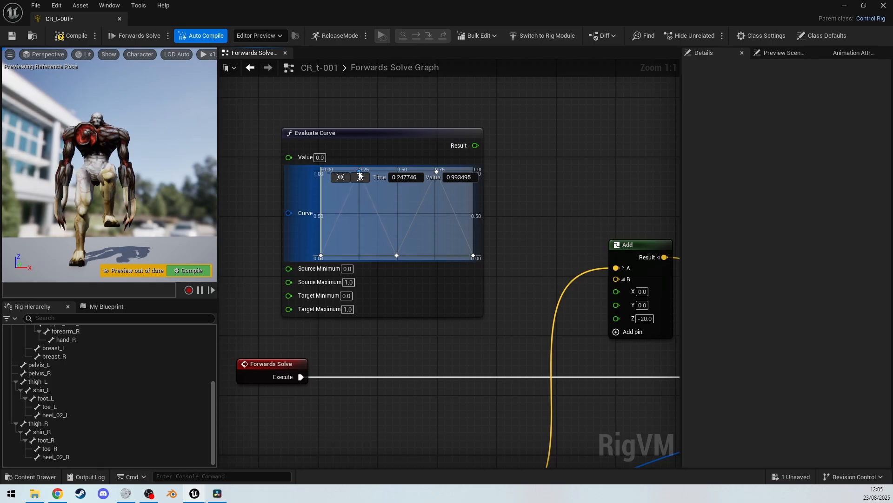
left_click_drag(359, 171, 359, 171)
Connect the existing Modulo node's Result to the Evaluate Curve's Value and compile the rig.
right_click_drag(399, 341, 428, 263)
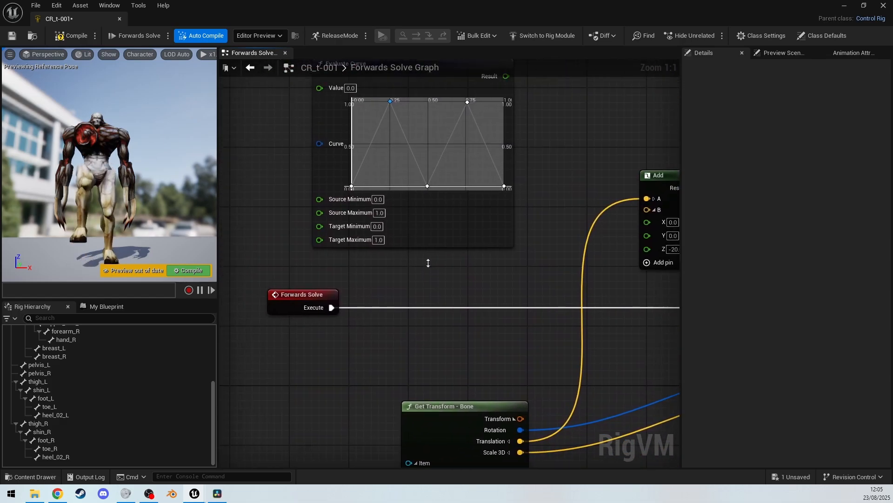
scroll(428, 263, "down", 5)
right_click_drag(548, 413, 280, 337)
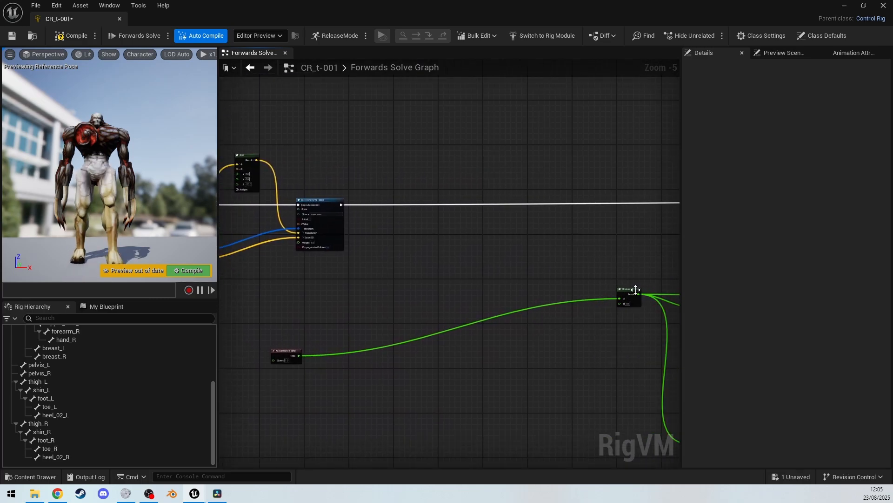
left_click_drag(639, 294, 391, 123)
right_click_drag(554, 322, 535, 335)
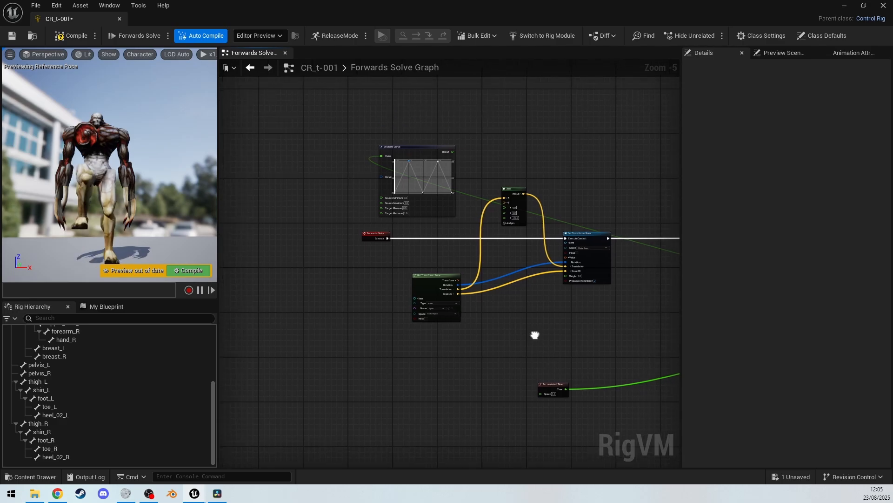
scroll(535, 335, "up", 2)
right_click_drag(520, 287, 598, 447)
right_click_drag(403, 293, 412, 304)
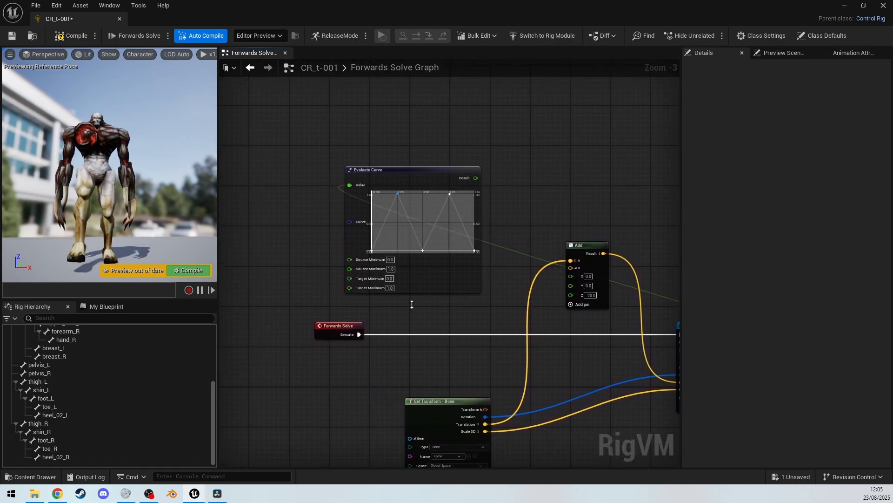
scroll(412, 304, "up", 2)
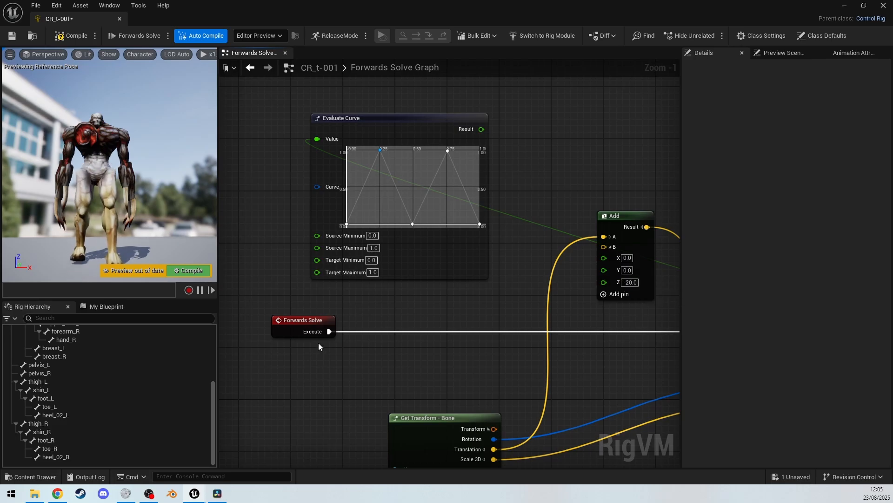
left_click(192, 270)
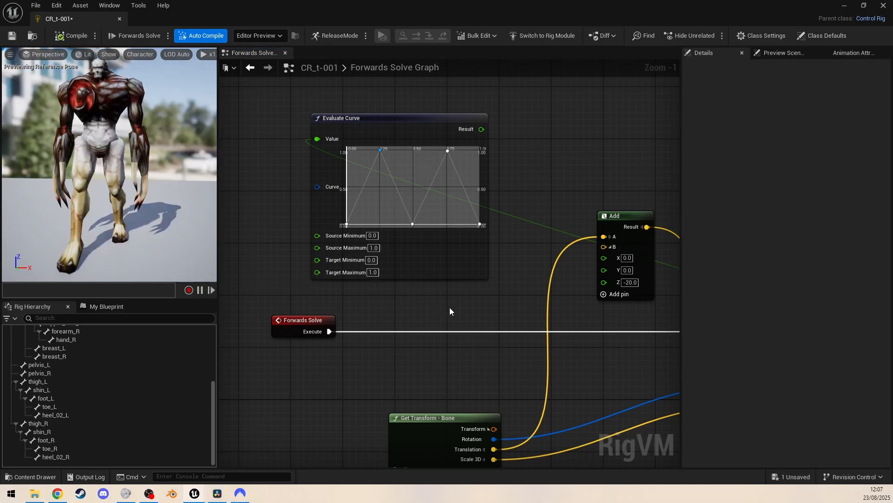
Disconnect the wire from the new Evaluate Curve's Value input.
right_click_drag(460, 310, 21, 112)
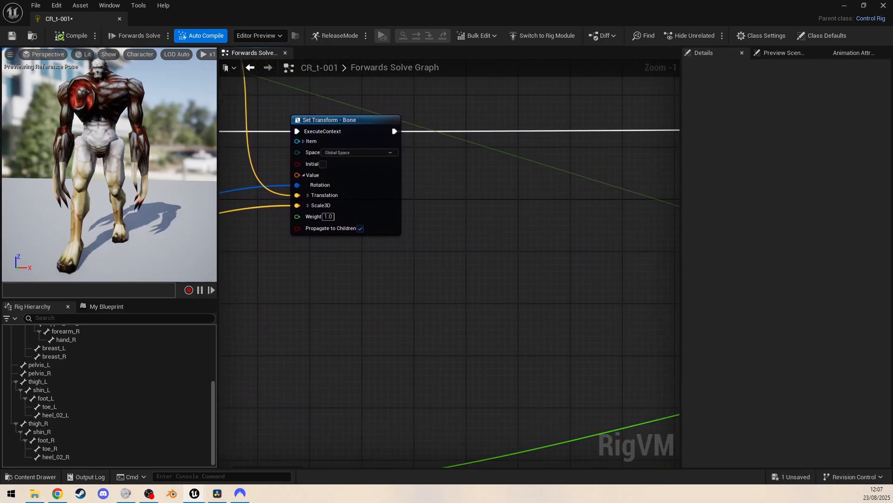
right_click_drag(600, 316, 16, 262)
right_click_drag(391, 252, 807, 291)
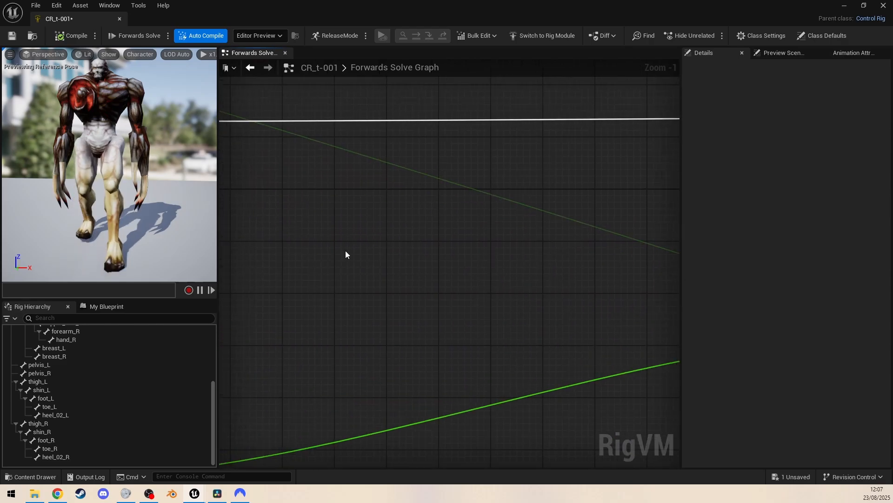
right_click_drag(345, 255, 666, 355)
right_click_drag(372, 325, 707, 375)
right_click_drag(336, 261, 461, 347)
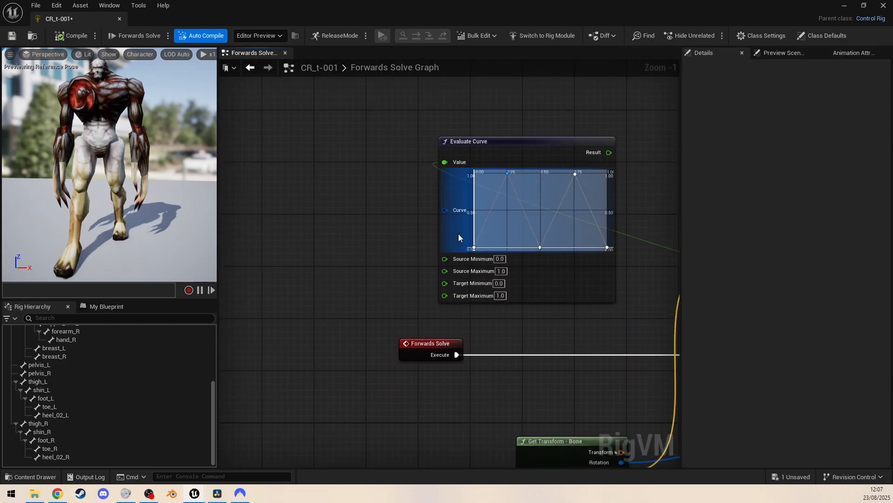
left_click(445, 162, "alt")
Duplicate the existing Modulo node and place the copy beside the new Evaluate Curve's Value input.
right_click_drag(554, 391, 153, 187)
right_click_drag(661, 356, 280, 279)
right_click_drag(524, 280, 284, 286)
right_click_drag(628, 275, 427, 329)
left_click(532, 267)
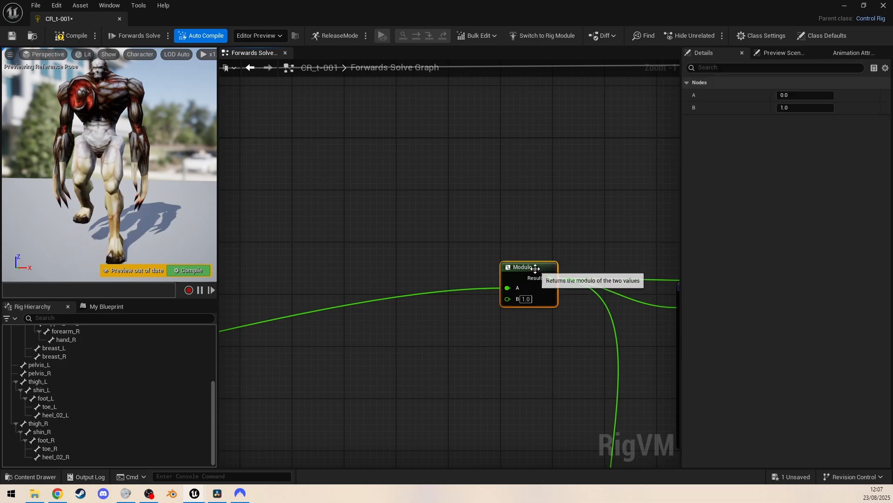
right_click_drag(478, 246, 670, 238)
right_click_drag(233, 256, 558, 279)
right_click_drag(319, 274, 582, 386)
right_click_drag(356, 236, 678, 384)
key("ctrl+v")
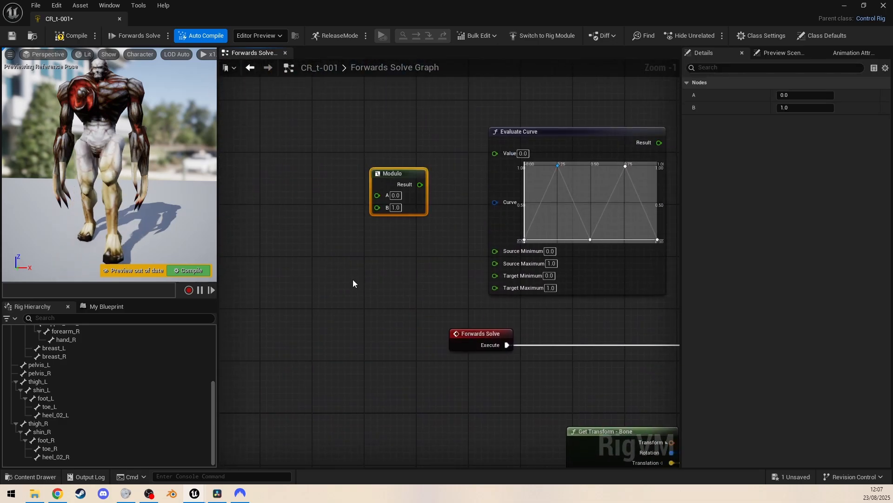
Connect Accumulated Time to the new Modulo's A input and the Modulo's Result to the Evaluate Curve's Value.
right_click_drag(353, 317, 212, 127)
right_click_drag(558, 367, 251, 255)
left_click_drag(477, 395, 620, 120)
right_click_drag(642, 176, 352, 219)
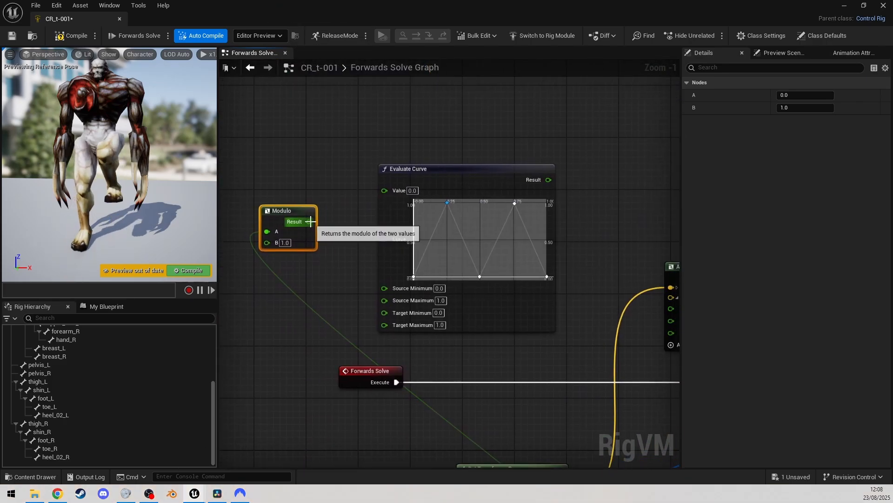
left_click_drag(309, 221, 385, 188)
Connect the Evaluate Curve's Result to the Z component of the Add node's B input.
right_click_drag(562, 348, 421, 255)
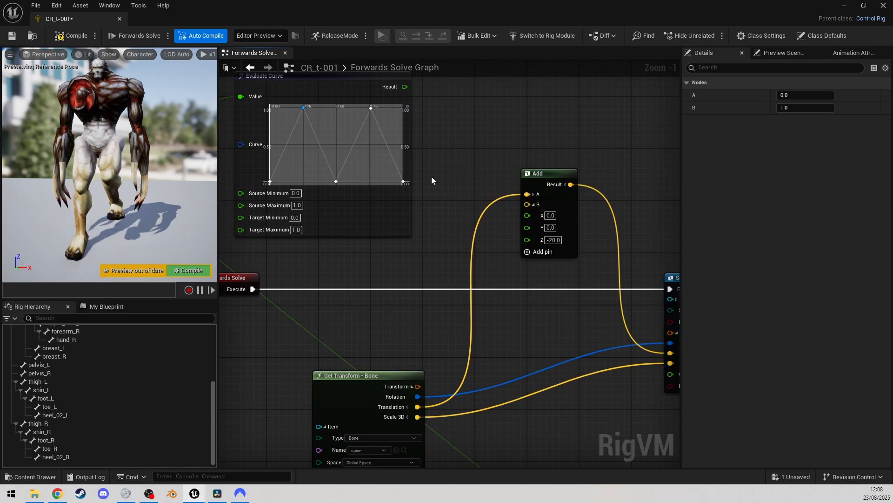
left_click_drag(404, 87, 529, 242)
right_click_drag(320, 237, 441, 293)
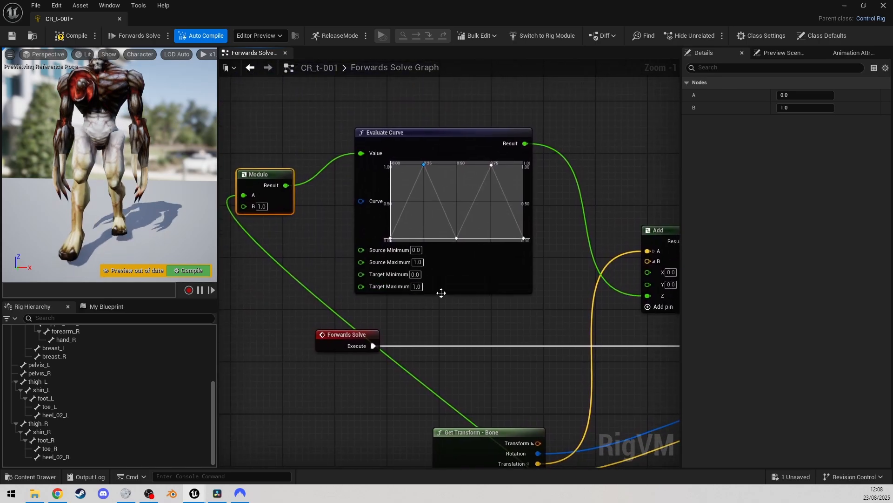
Set the Target Maximum of the Evaluate Curve feeding the Add node to 10 and its Target Minimum to -10.
left_click(417, 287)
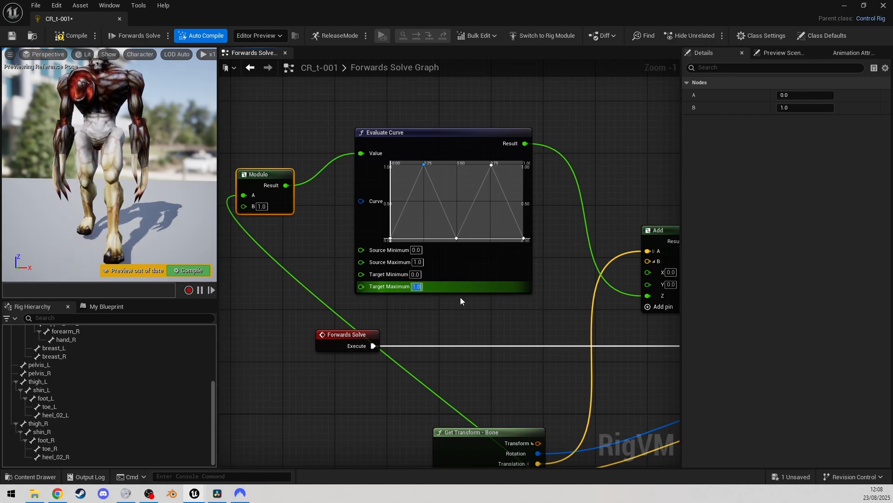
type("10")
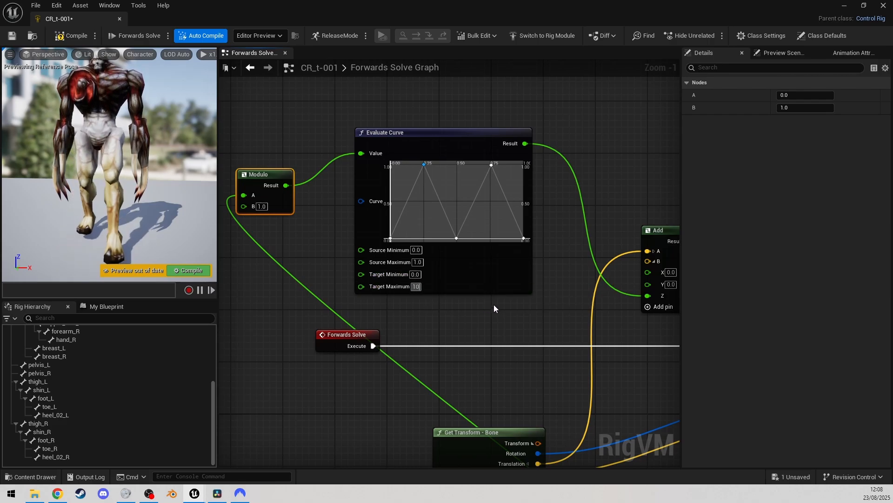
key("Return")
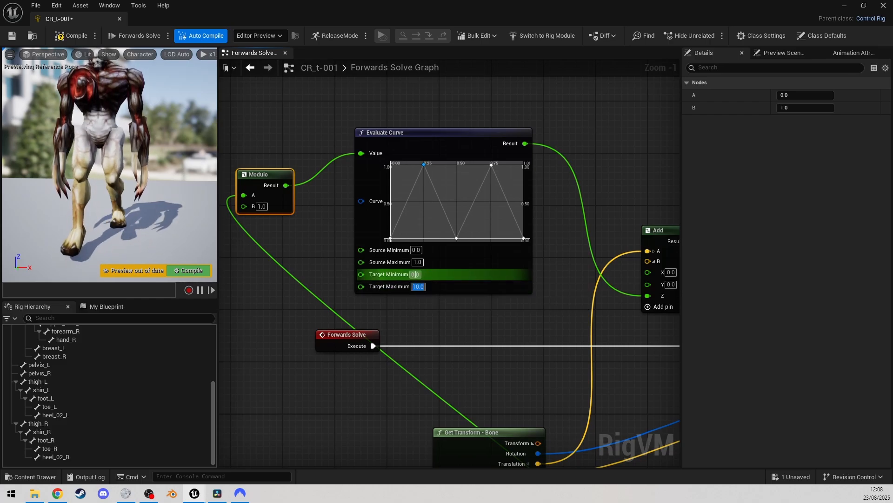
type("-1")
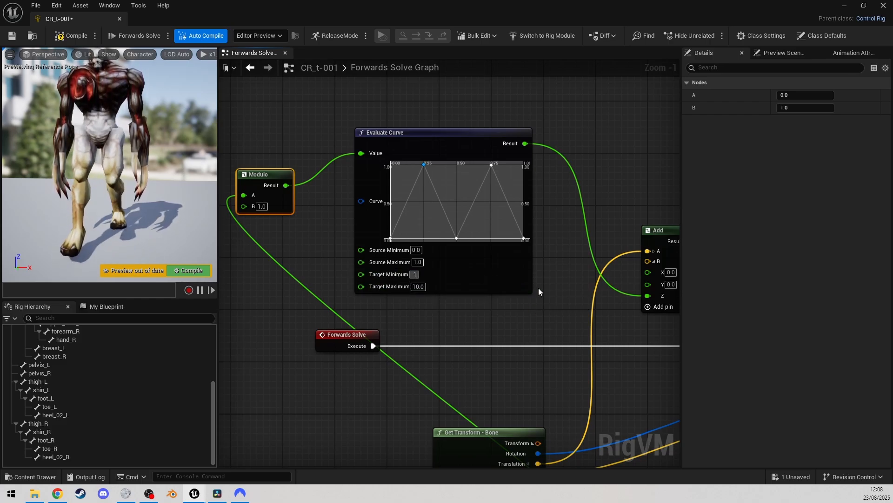
key("BackSpace")
type("1-")
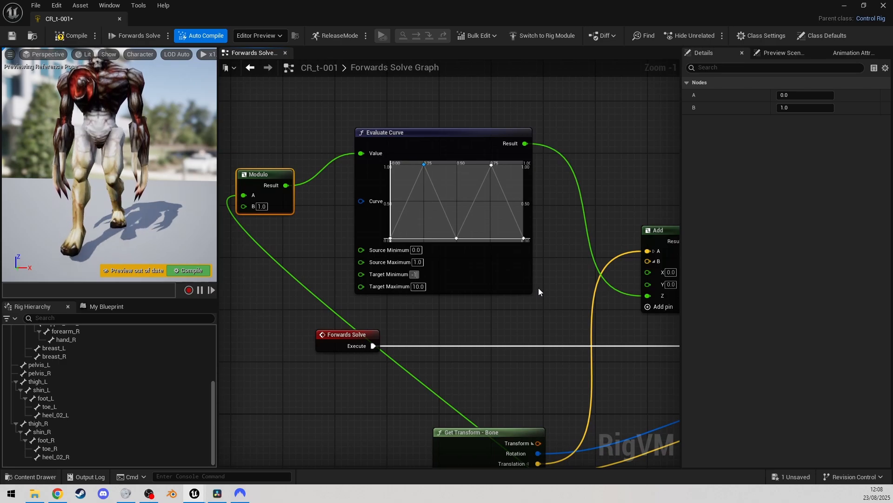
key("BackSpace")
type("0")
key("Return")
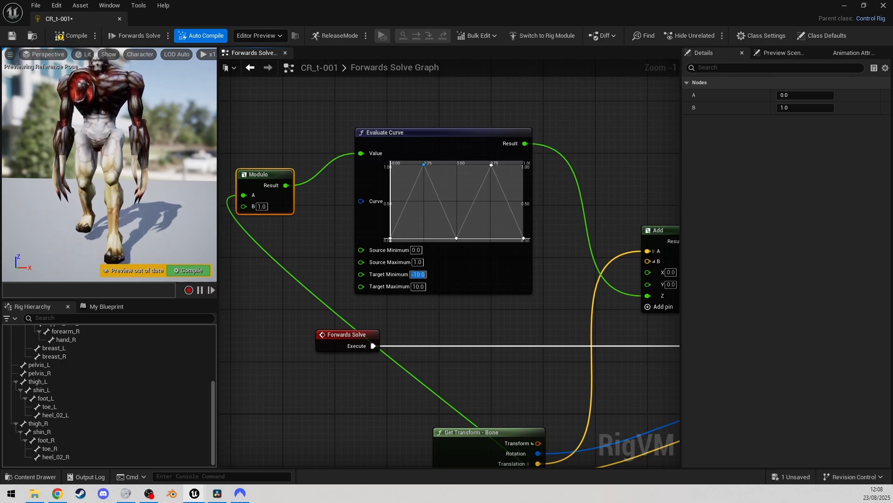
left_click_drag(125, 186, 61, 187, "alt")
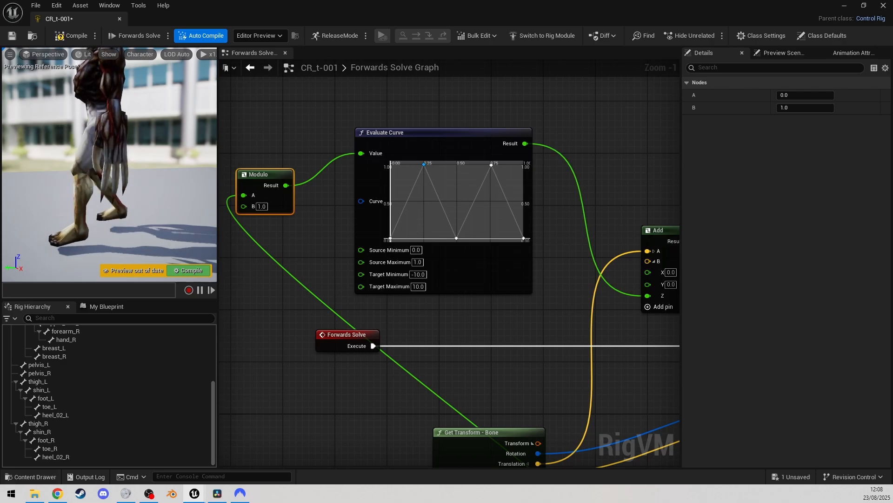
Try the Evaluate Curve's Target Minimum at -1 and at 0.
type("-1")
left_click(490, 323)
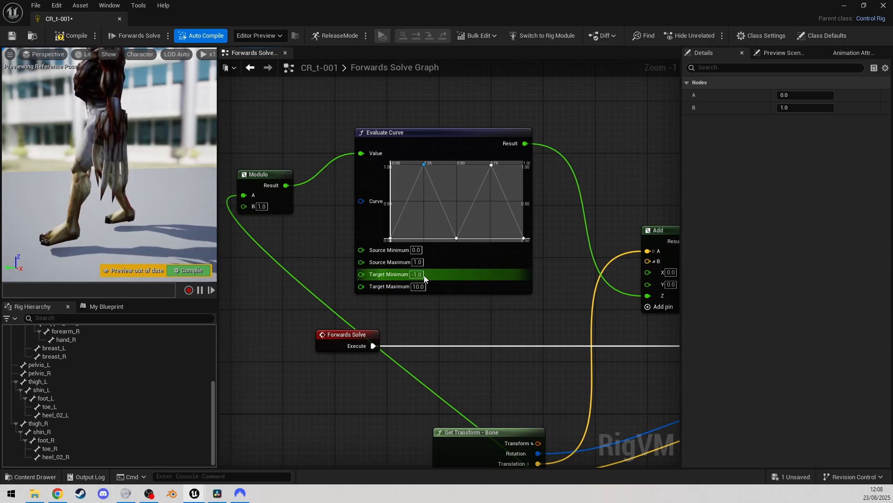
type("-")
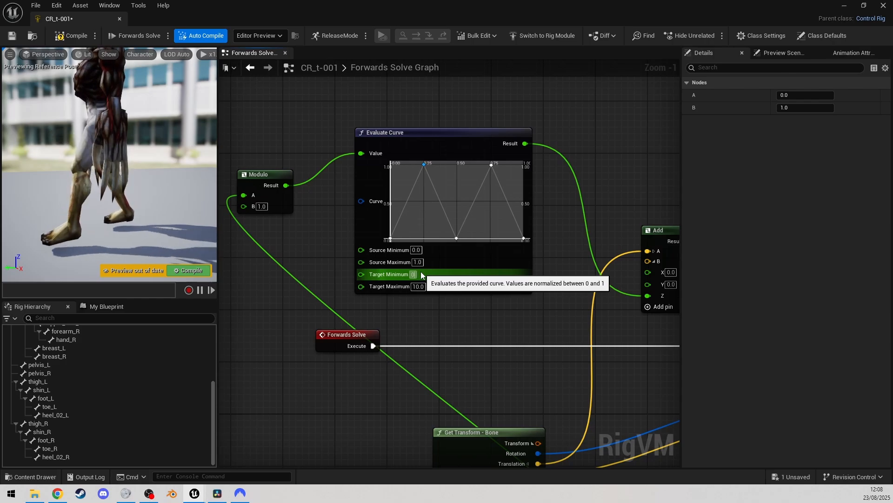
key("Return")
right_click_drag(128, 225, 187, 214)
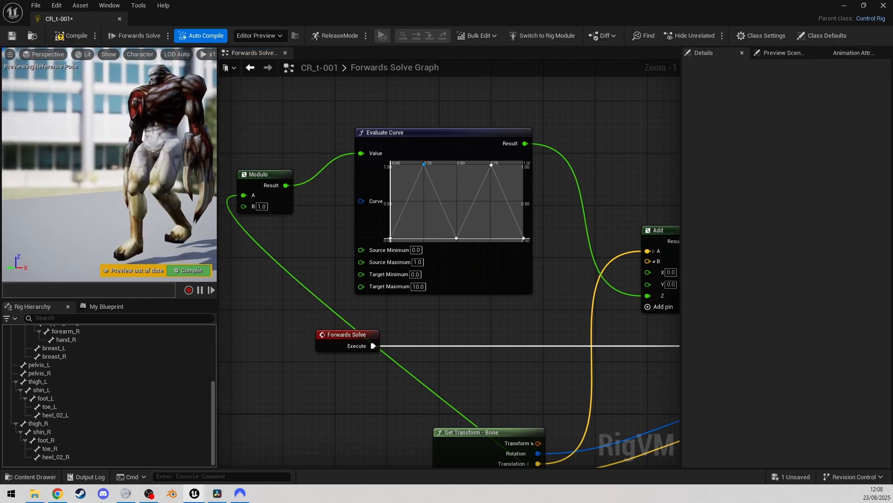
Set the Evaluate Curve's Target Minimum to -10 and its Target Maximum to 0.
left_click(416, 275)
type("-1")
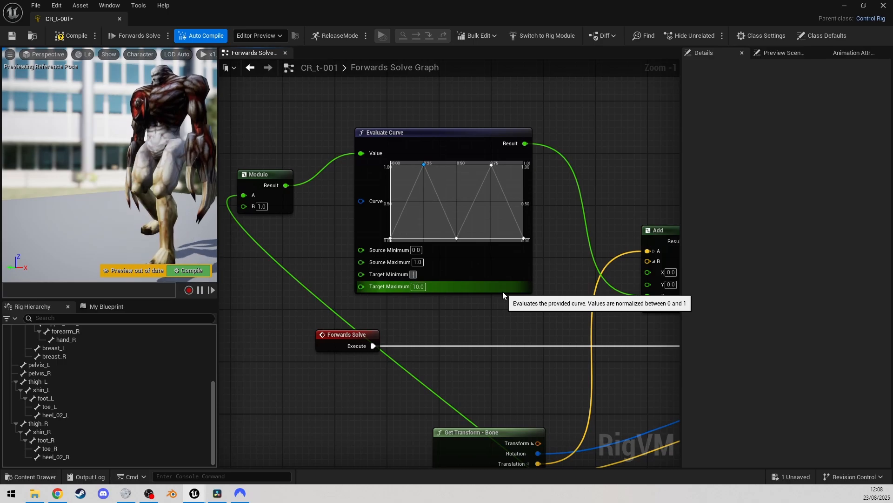
type("0")
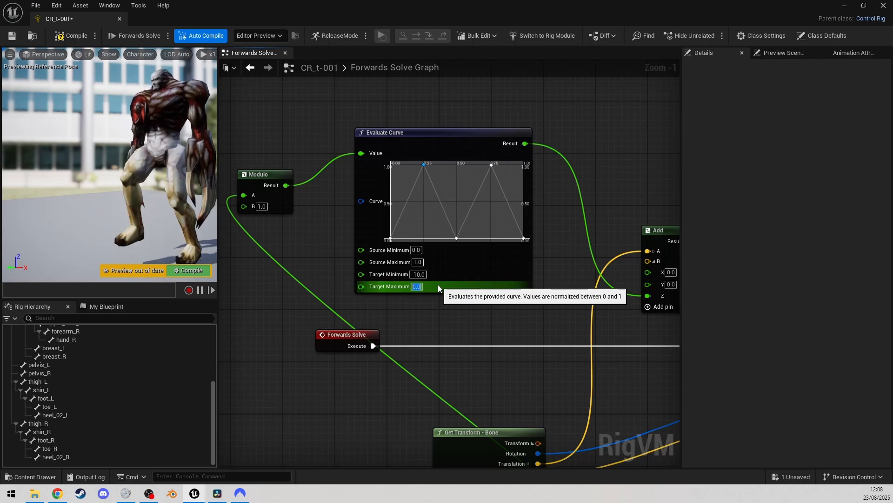
key("Return")
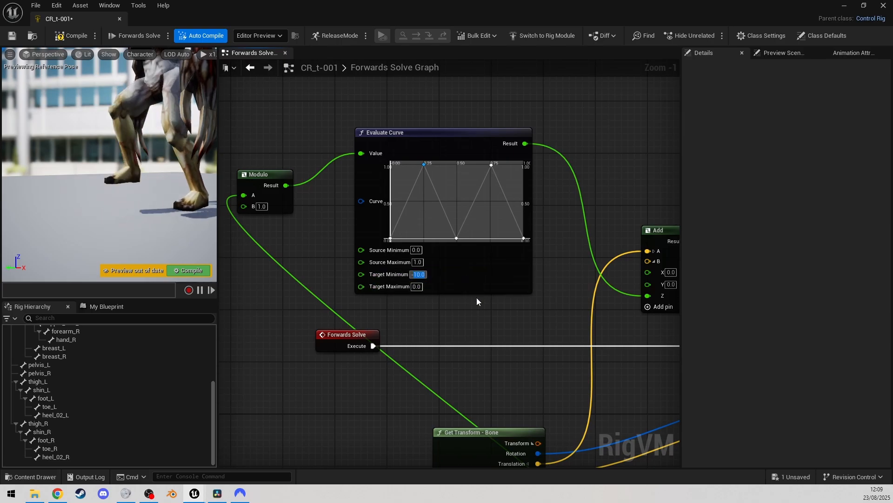
Lower the Evaluate Curve's Target Minimum to -20.
type("-0")
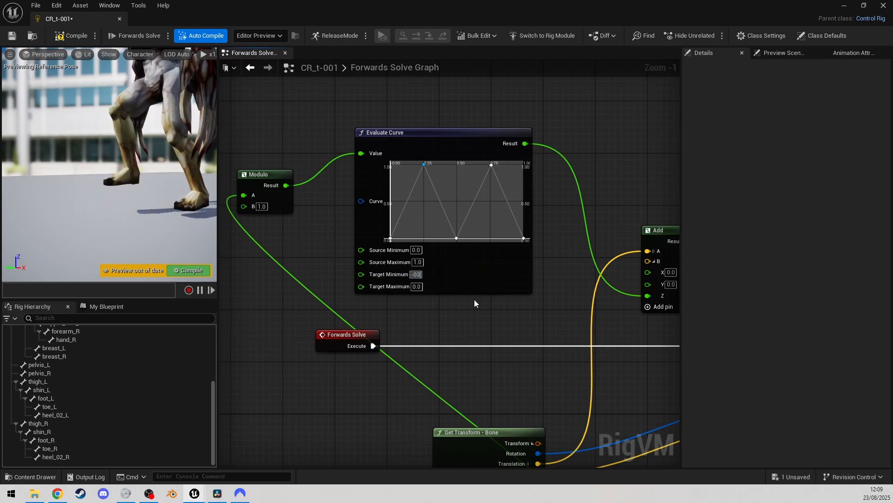
key("BackSpace")
type("20")
key("Return")
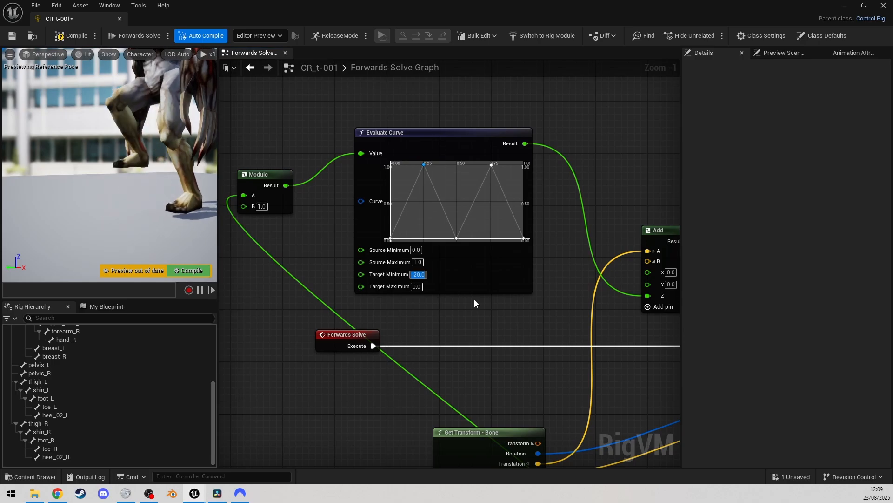
left_click(422, 287)
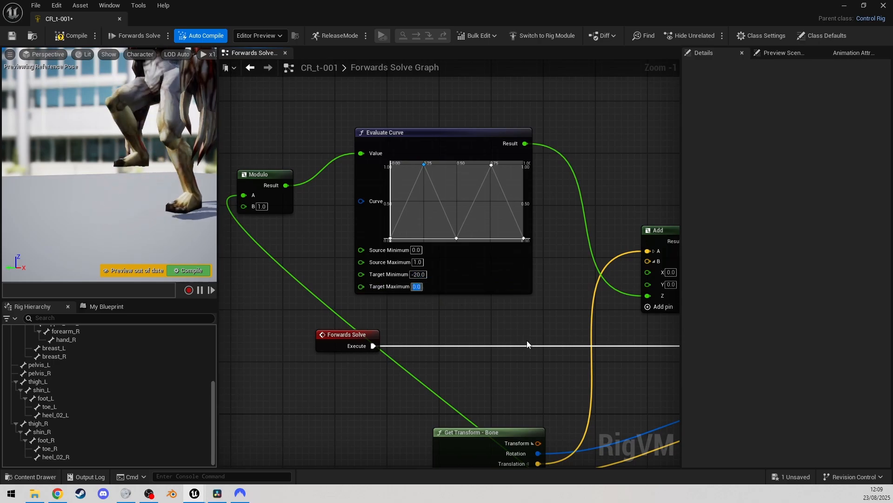
Try a Source Maximum of -10 on the Evaluate Curve and check the character's legs in the preview.
left_click(417, 262)
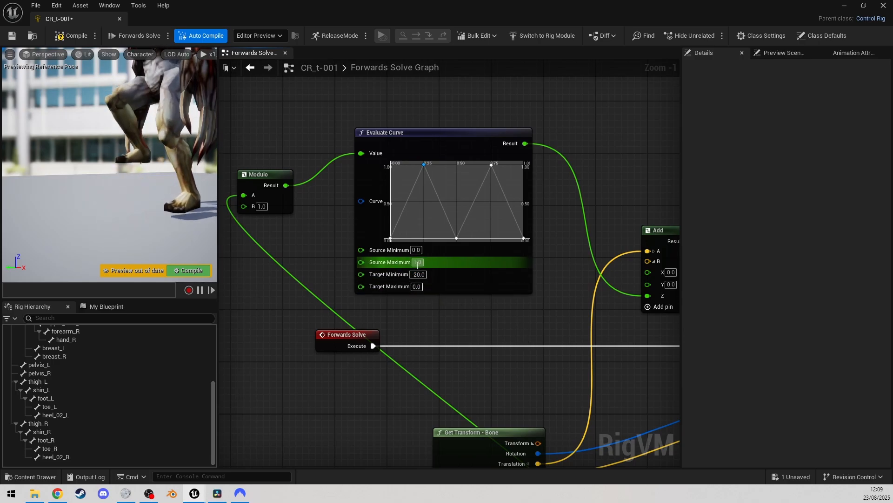
key("BackSpace")
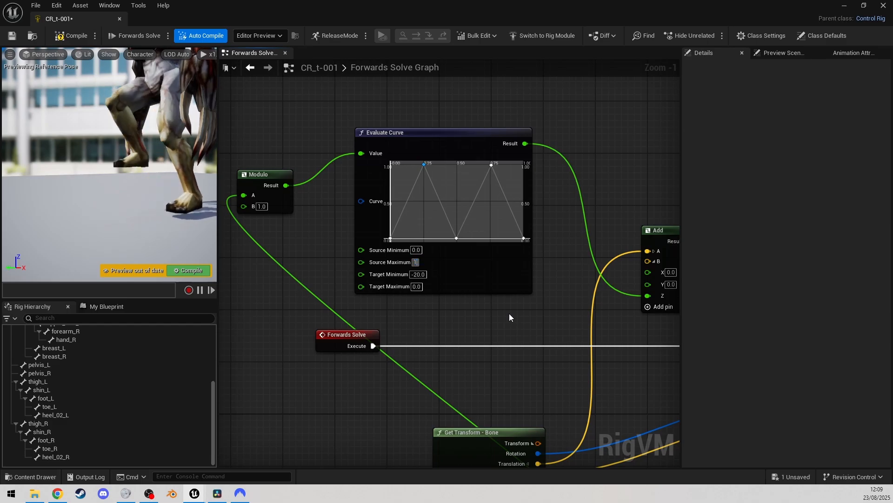
type("-10")
key("Return")
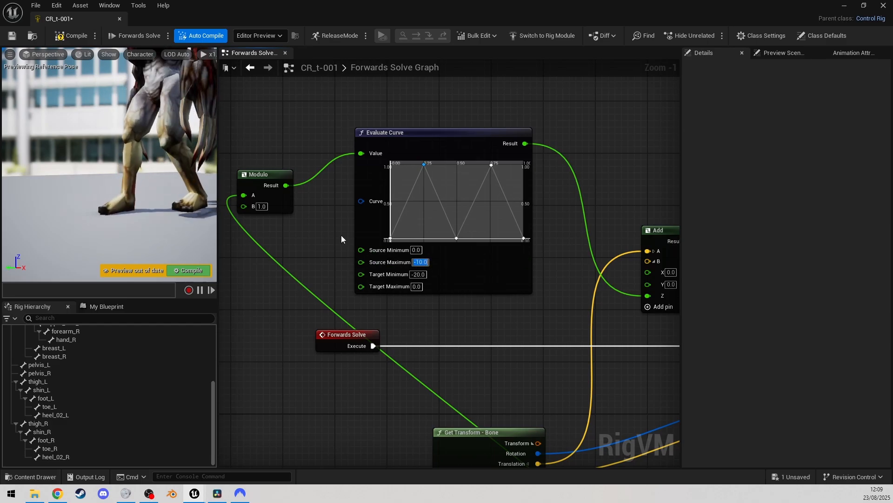
right_click_drag(145, 193, 152, 186)
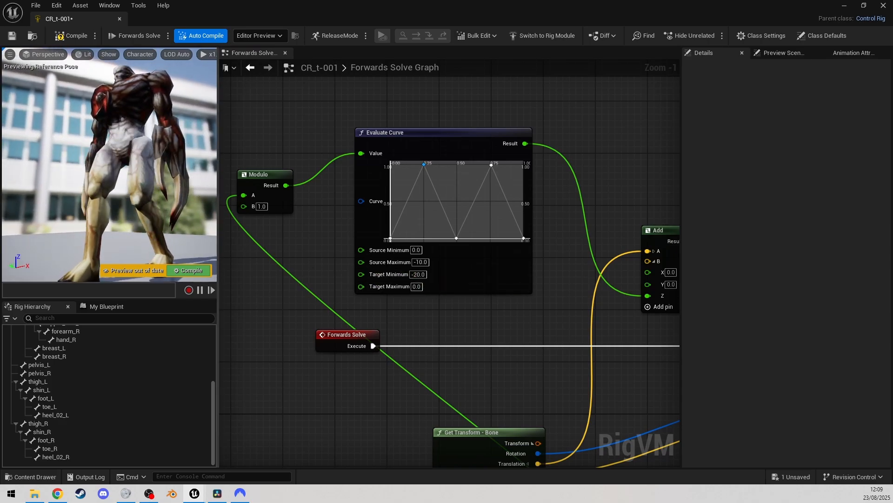
right_click_drag(188, 243, 173, 253)
Try a Target Minimum of 10 on the Evaluate Curve.
left_click(418, 274)
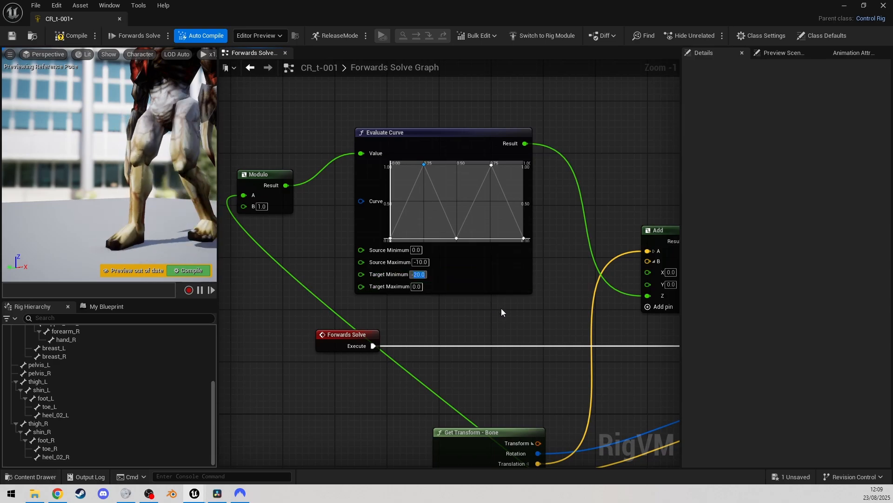
type("-19")
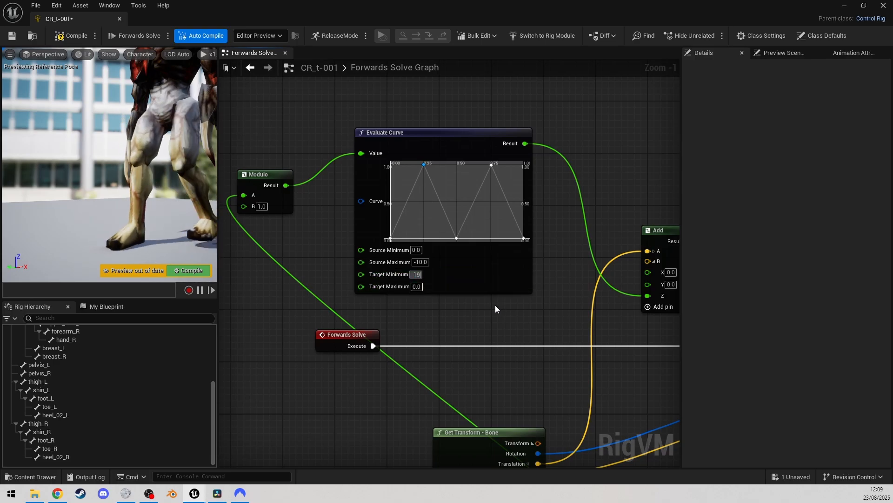
type("0")
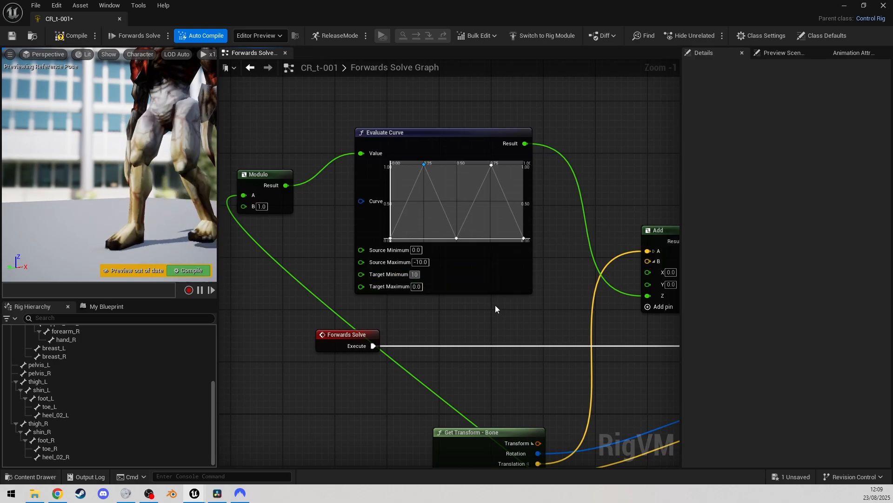
key("Return")
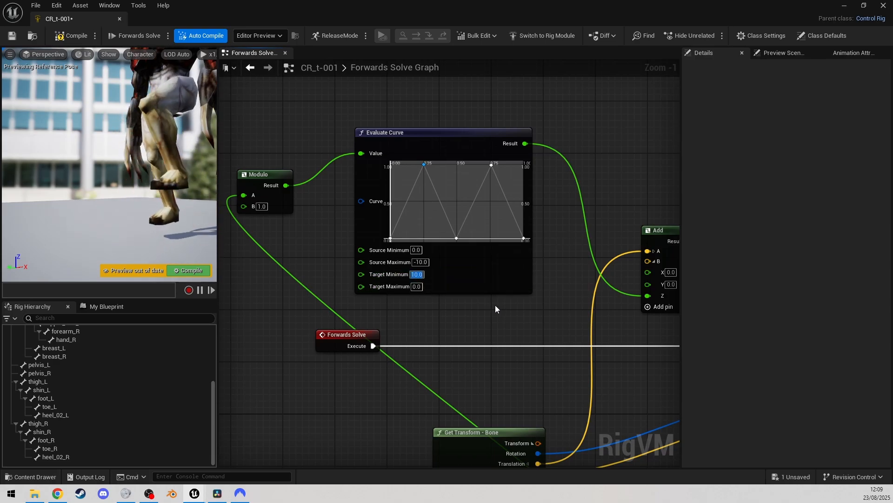
Set the Evaluate Curve's Target Minimum to -20.
left_click(421, 273)
type("0.2")
key("Return")
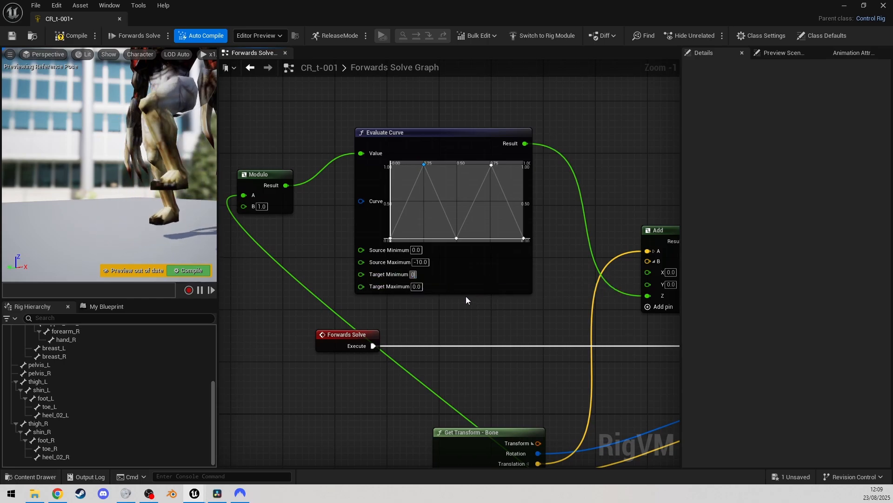
type("-29")
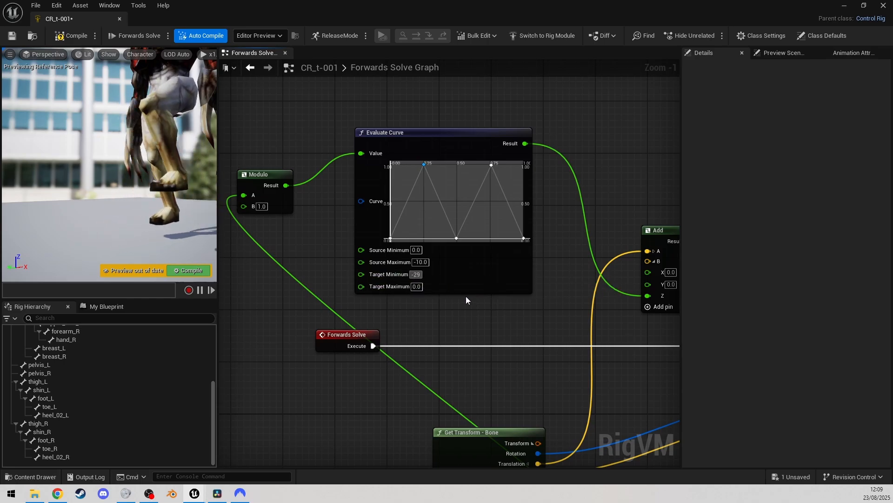
key("BackSpace")
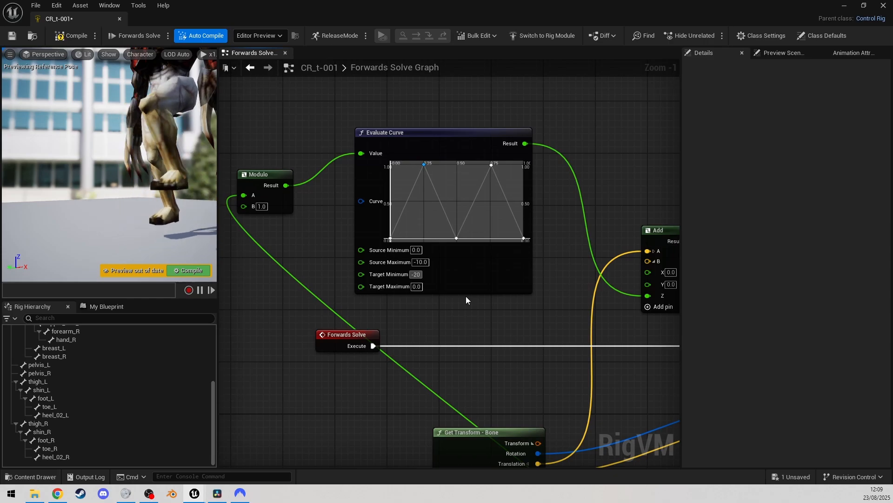
type("0")
key("Return")
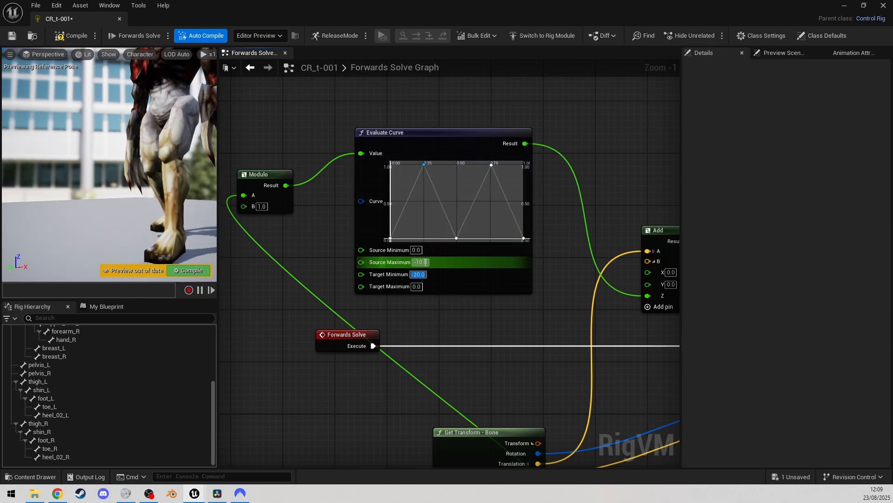
Set the Evaluate Curve's Source Maximum to 1.
type("-1")
key("Return")
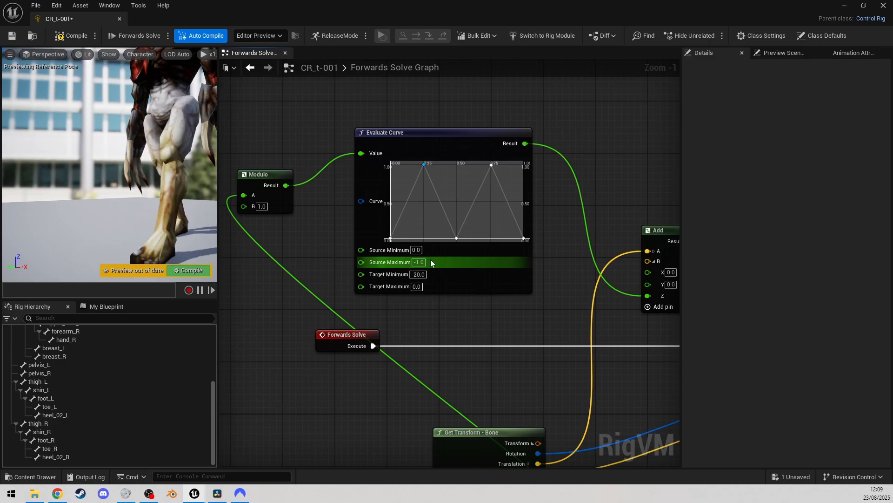
type("--")
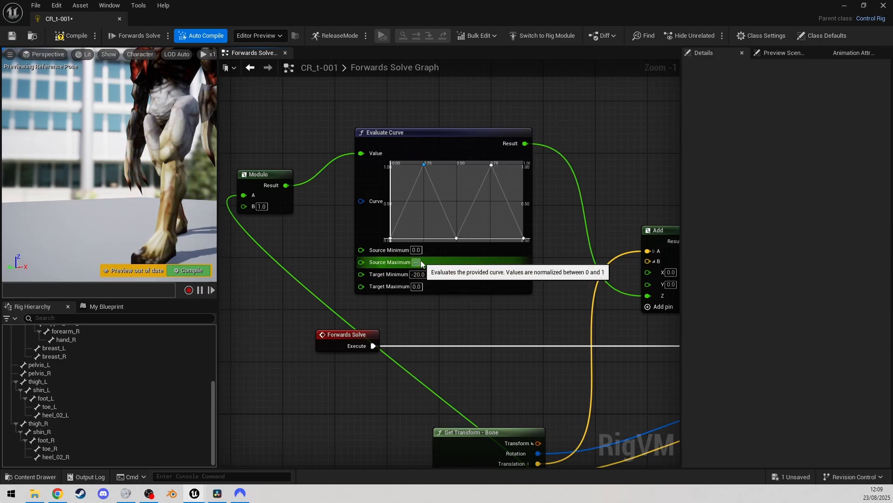
key("Return")
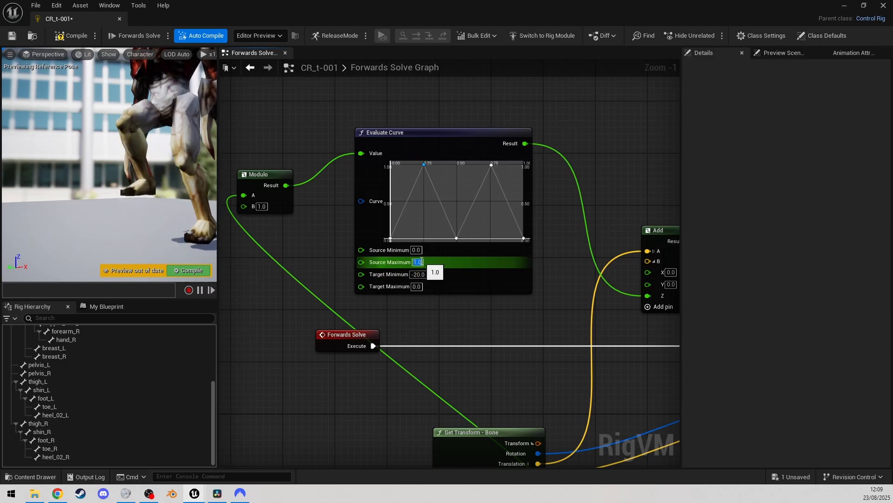
left_click(417, 286)
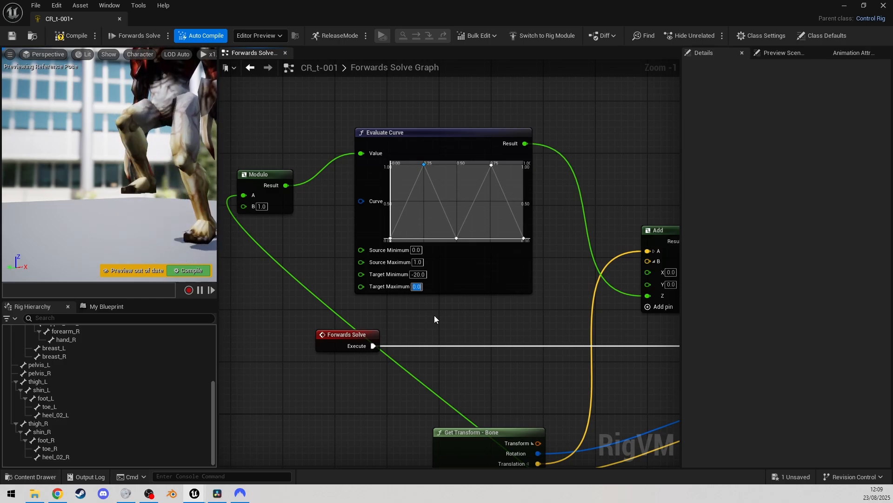
right_click_drag(186, 232, 209, 224)
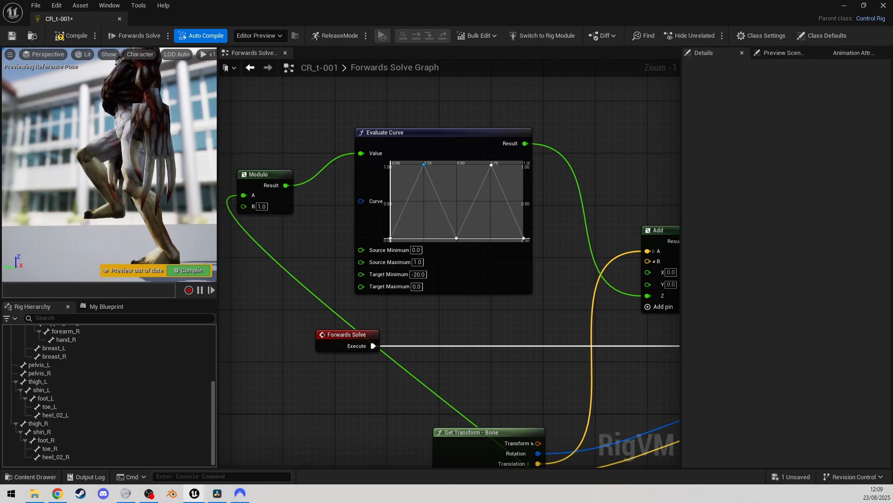
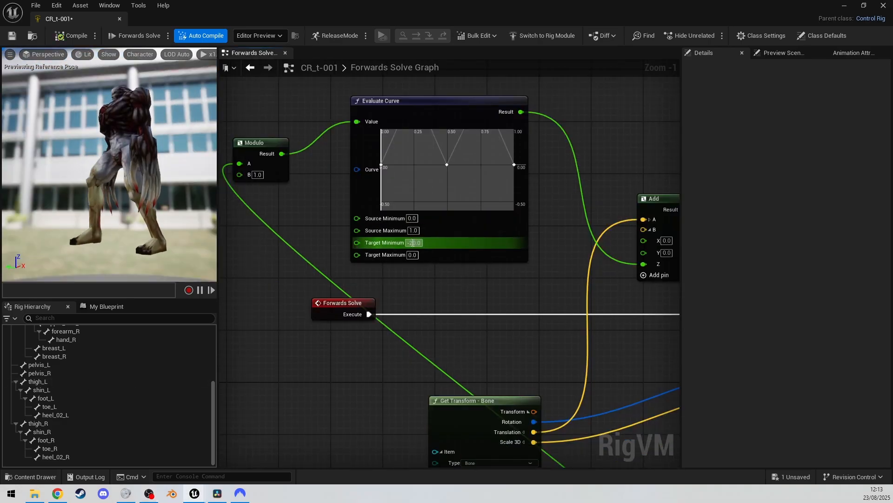
right_click_drag(453, 271, 365, 265)
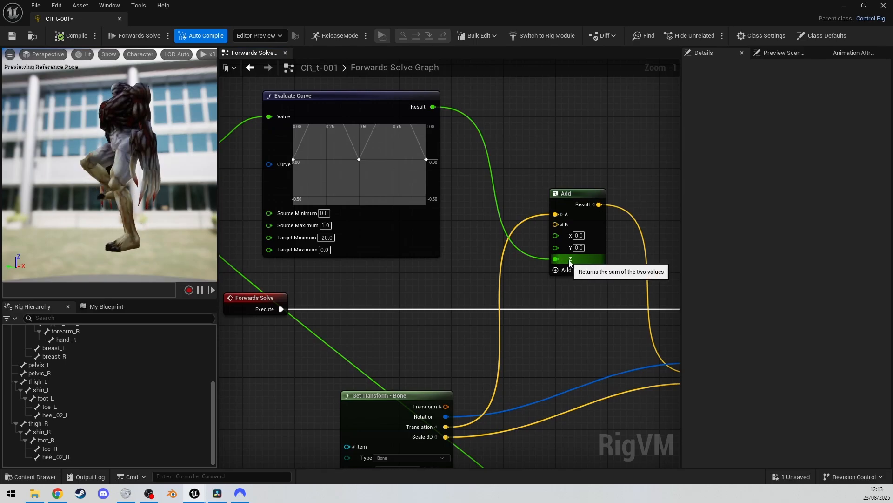
right_click_drag(454, 214, 377, 283)
left_click_drag(356, 175, 489, 135)
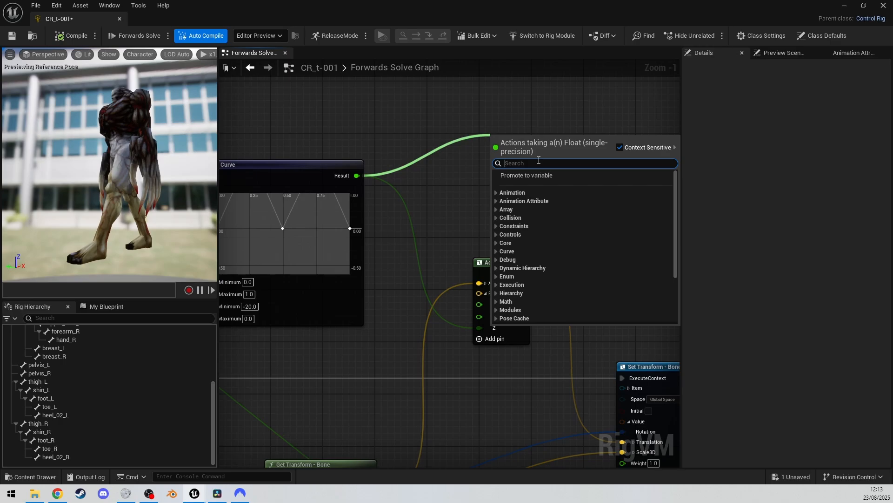
type("mu")
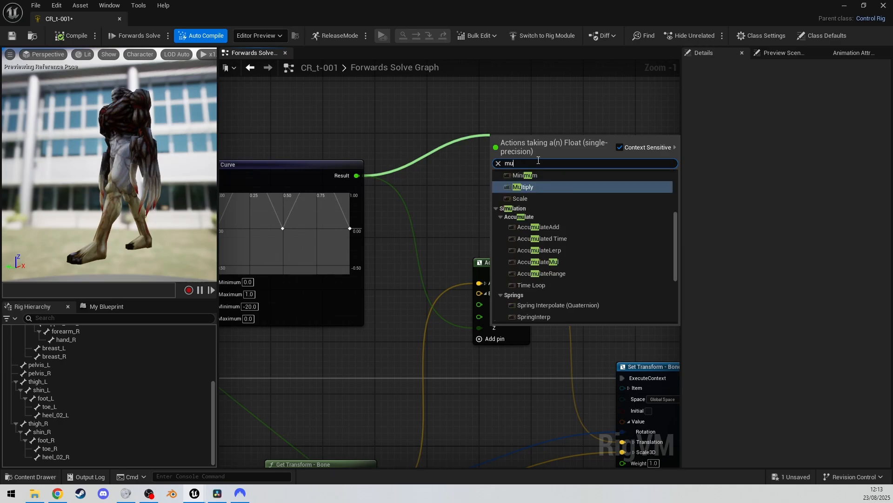
left_click(549, 197)
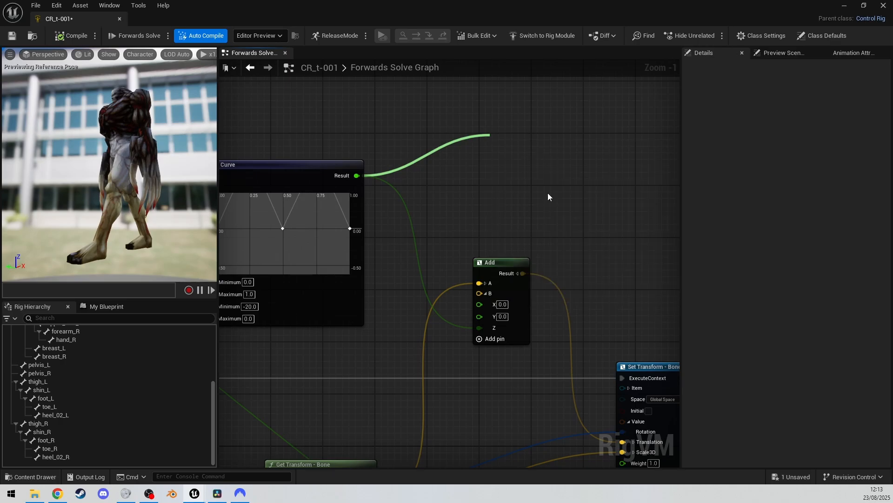
key("Delete")
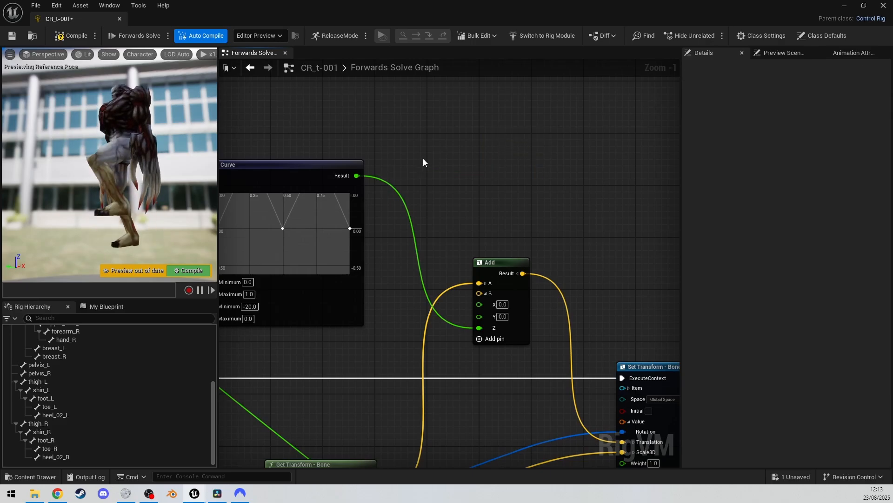
Add a Multiply node fed by the spine Evaluate Curve's Result and set its B value to -1.
left_click_drag(356, 176, 456, 160)
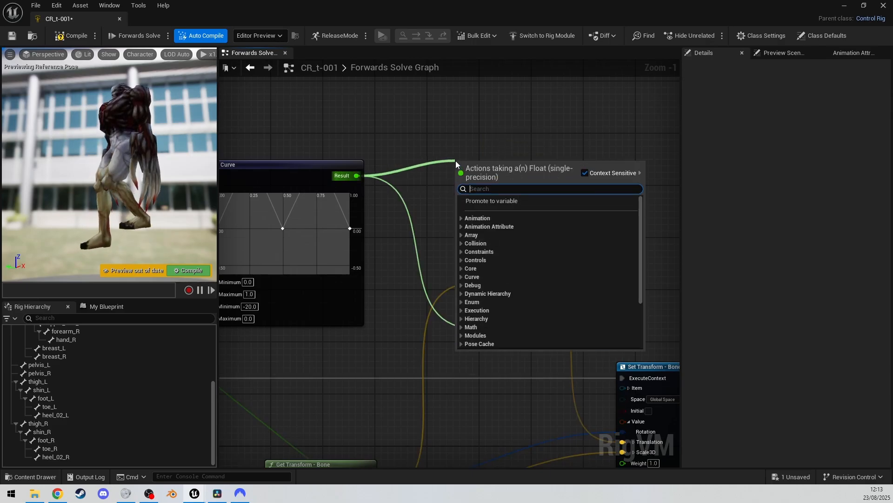
type("mu")
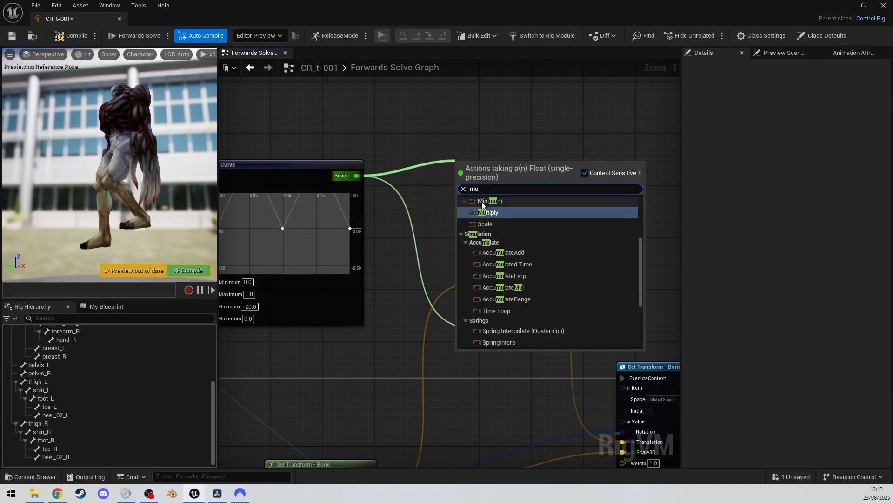
left_click(486, 213)
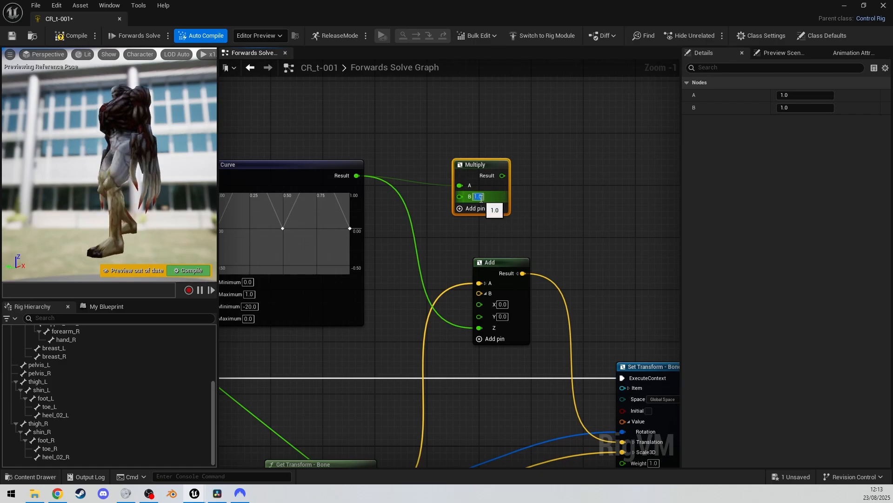
left_click(480, 196)
type("0.1")
key("BackSpace")
key("BackSpace")
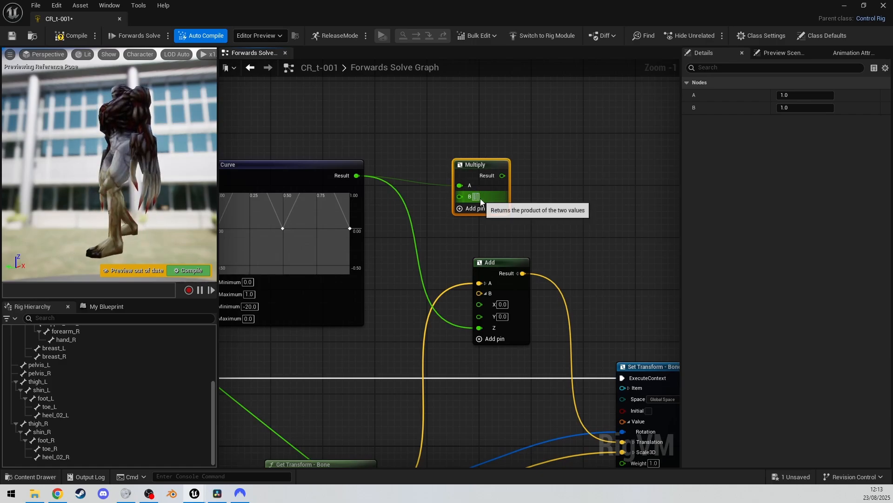
type("-1")
left_click(615, 195)
Connect the Multiply result to the Z input of the Add node for the foot_R translation.
right_click_drag(551, 204, 452, 182)
left_click_drag(403, 153, 332, 350)
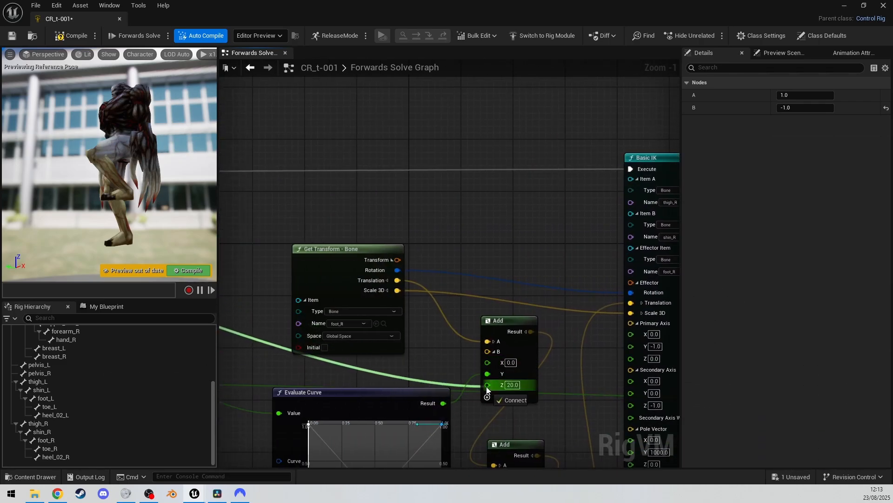
left_click_drag(489, 385, 487, 383)
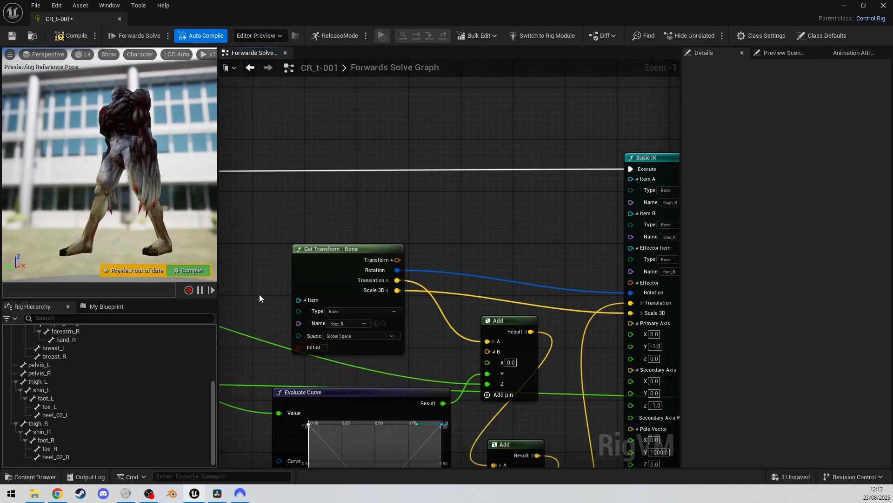
Connect the Multiply result to the Z input of the foot_L Add node and view the character from the front.
right_click_drag(408, 199, 677, 189)
right_click_drag(438, 212, 671, 325)
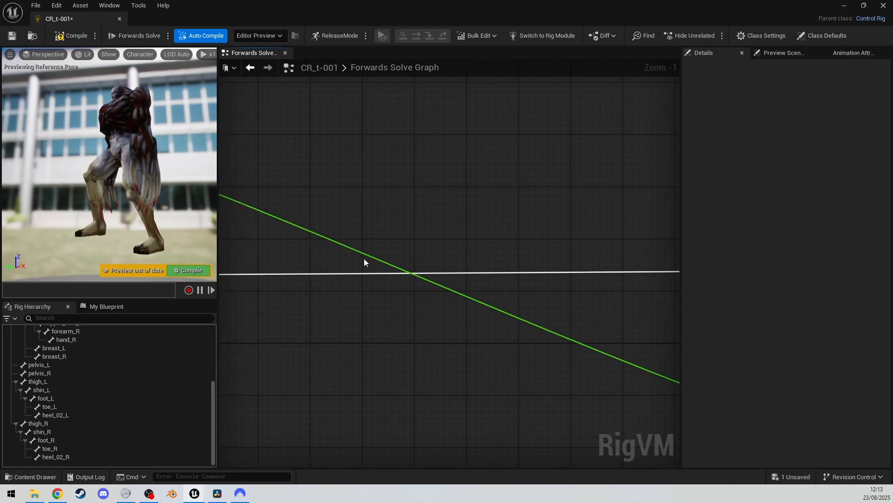
right_click_drag(253, 222, 650, 234)
right_click_drag(470, 199, 569, 270)
left_click_drag(485, 155, 478, 296)
left_click_drag(424, 246, 422, 247)
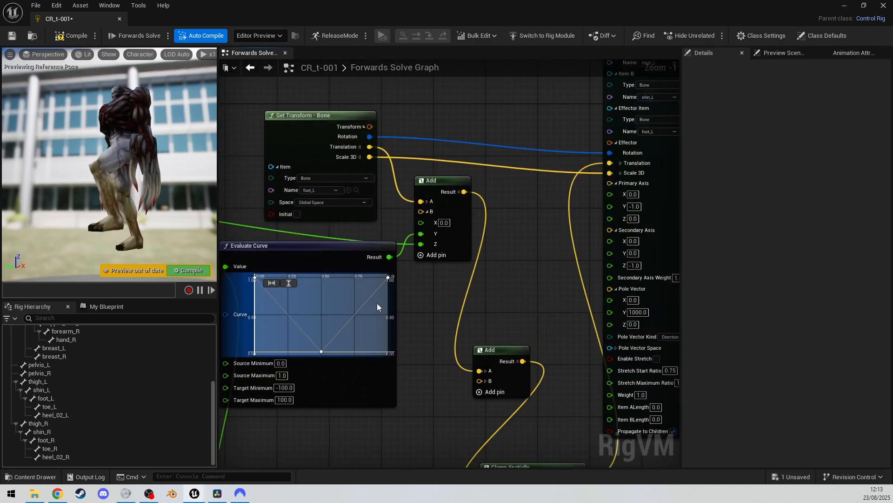
right_click_drag(187, 210, 148, 215)
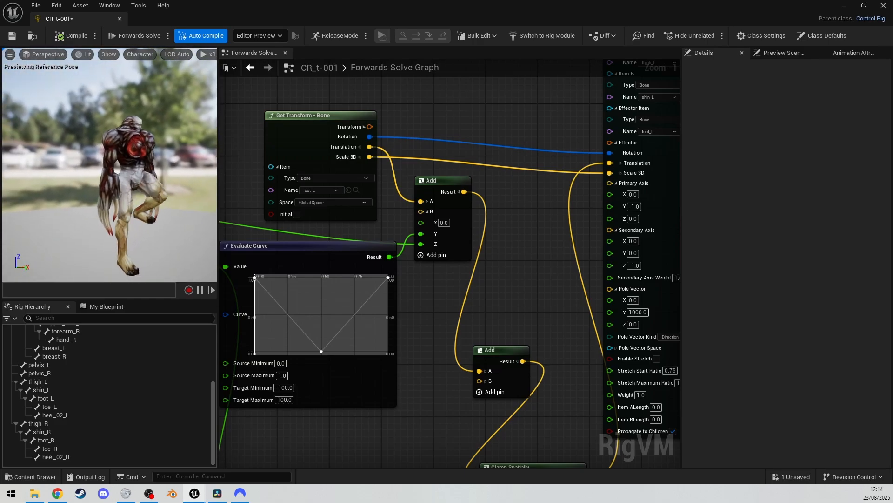
Move the time source node that has the Speed setting to the left of the spine offset nodes.
scroll(397, 215, "up", 1)
scroll(397, 216, "down", 6)
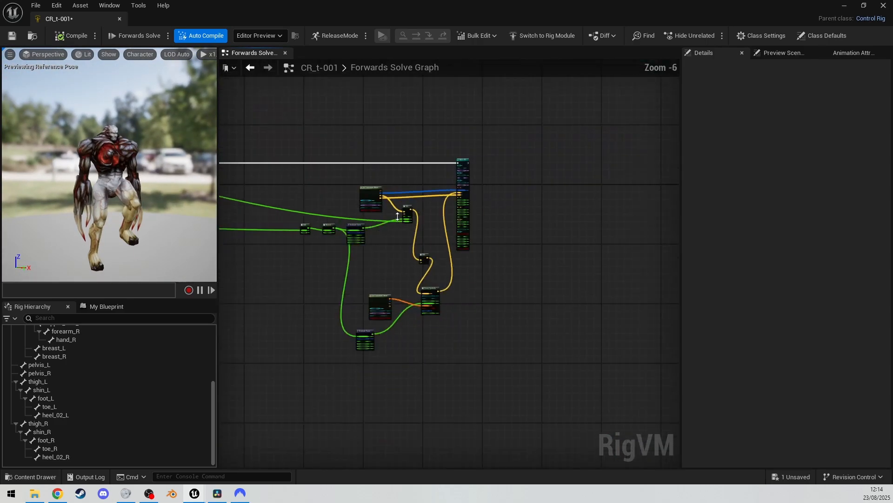
right_click_drag(287, 286, 685, 333)
right_click_drag(355, 310, 465, 305)
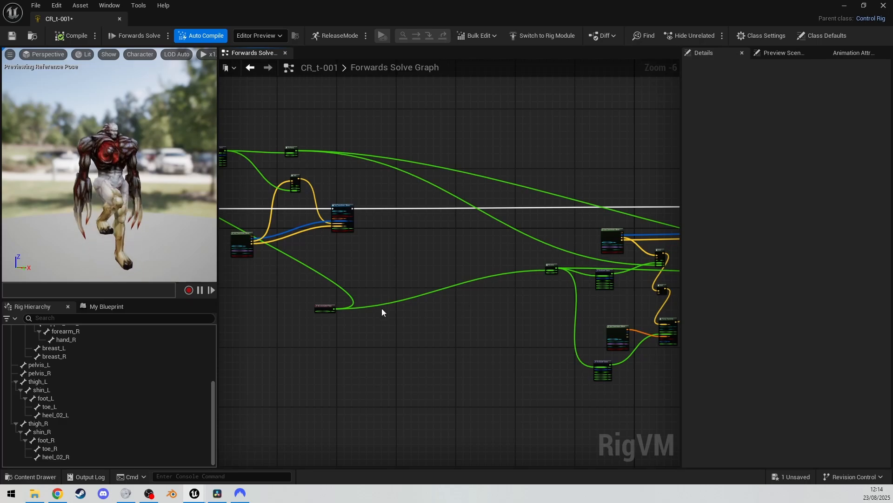
right_click_drag(381, 312, 481, 315)
left_click(432, 321)
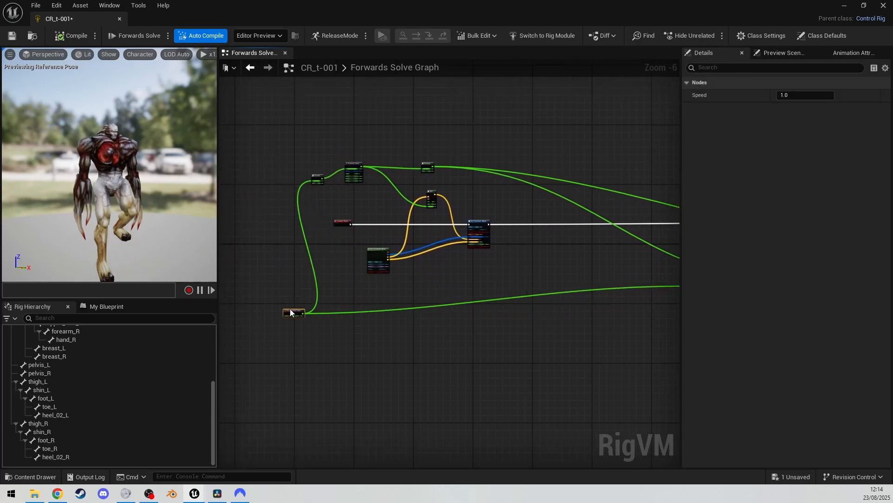
right_click_drag(327, 279, 229, 314)
scroll(308, 313, "up", 3)
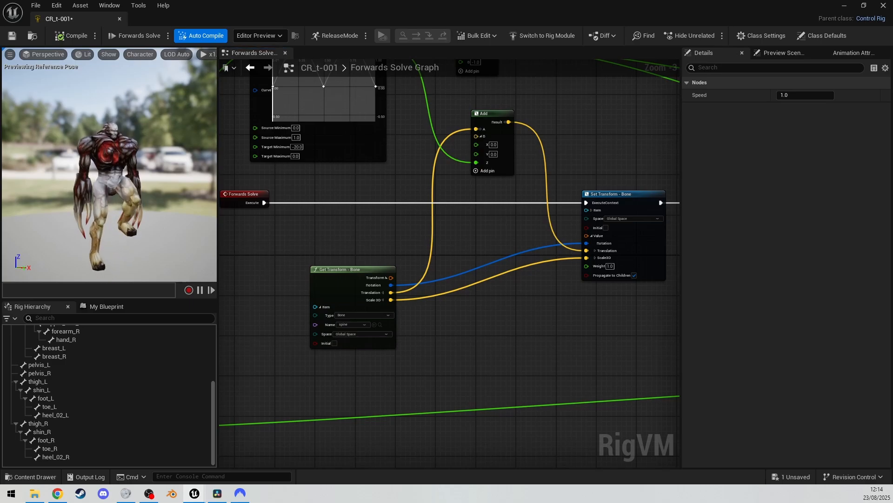
right_click_drag(112, 168, 88, 168)
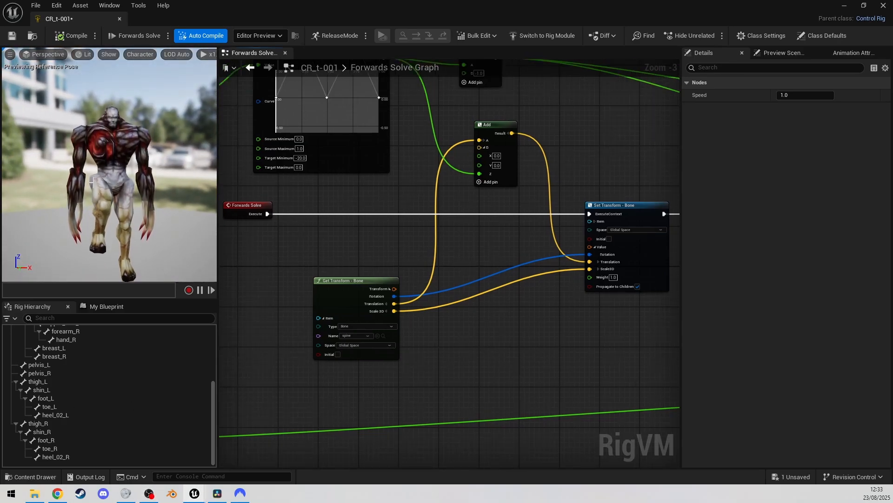
Open the t-001_Skeleton_AnimBlueprint asset from Blueprints > NewFolder > NewFolder.
left_click(35, 476)
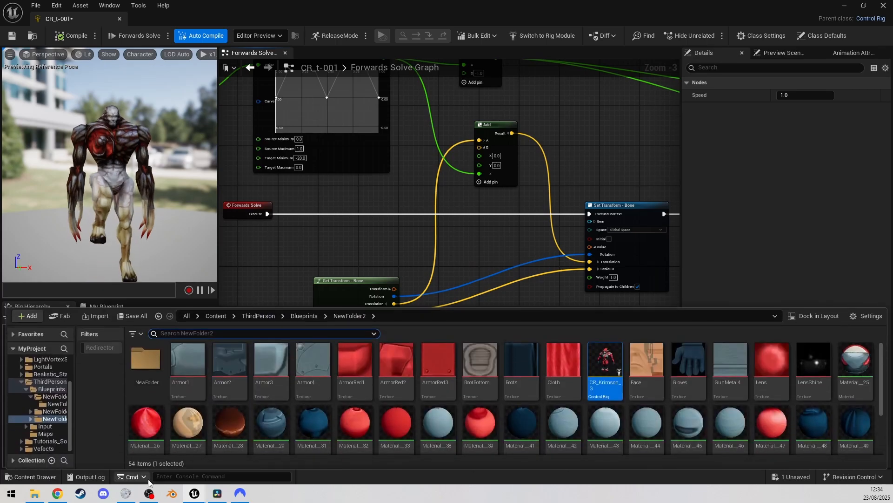
key("alt+Left")
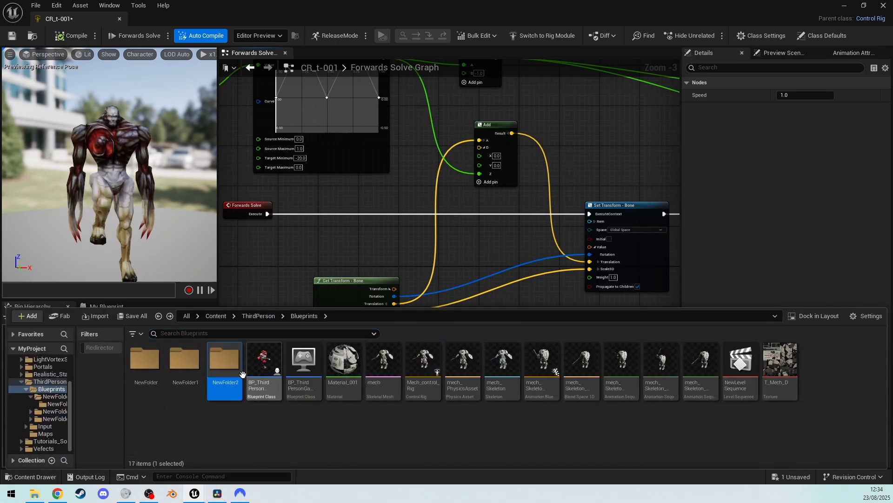
left_click(145, 363)
left_click(185, 363)
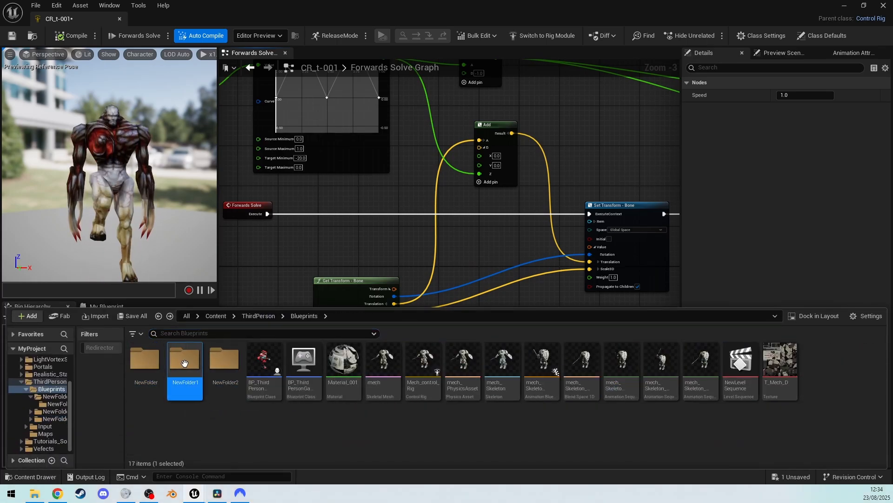
double_click(185, 363)
key("alt+Left")
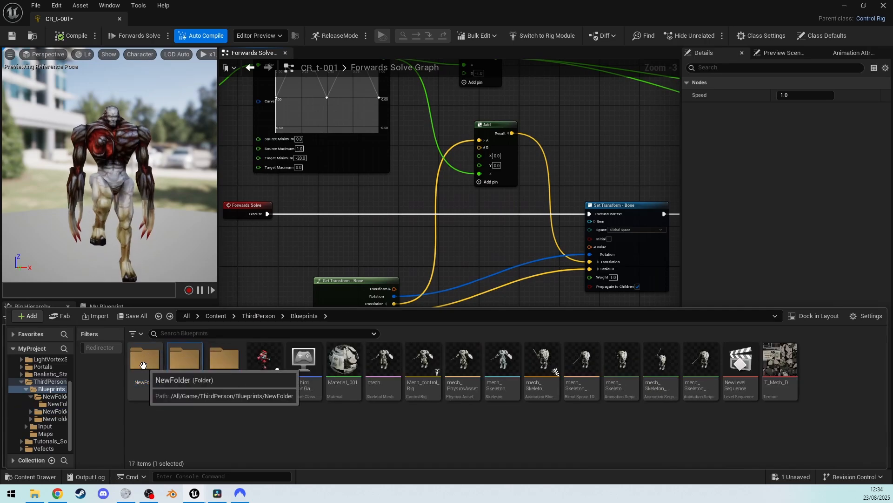
double_click(143, 363)
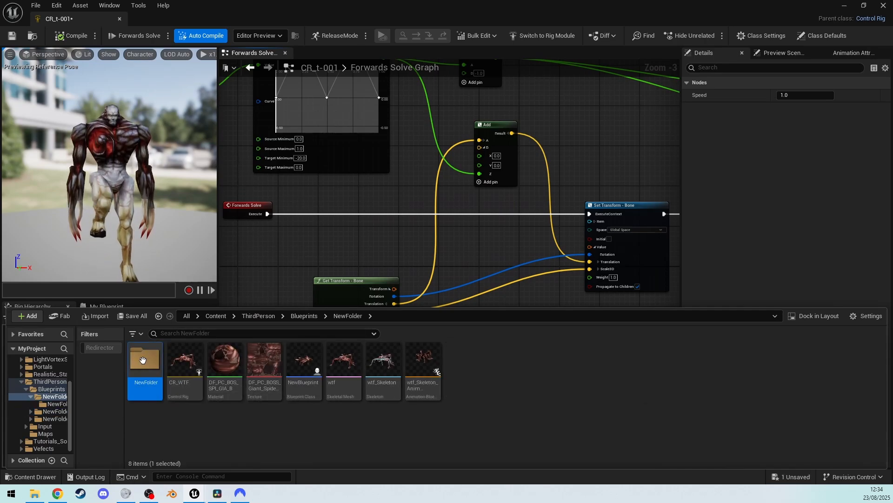
double_click(143, 360)
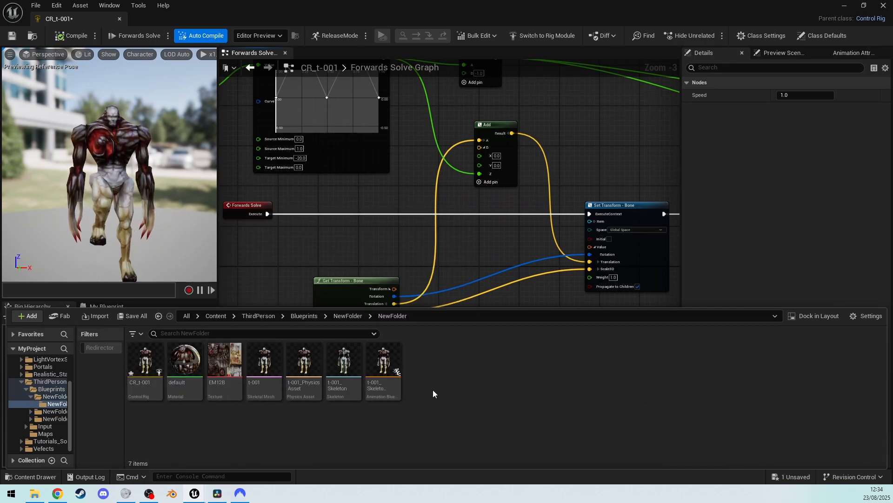
left_click(380, 362)
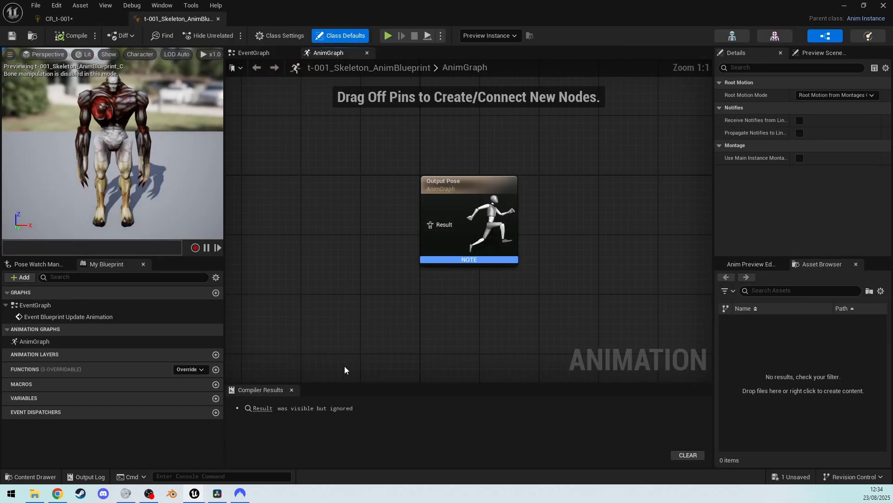
Add a Control Rig node to the AnimGraph, feeding the Output Pose.
right_click_drag(372, 289, 386, 311)
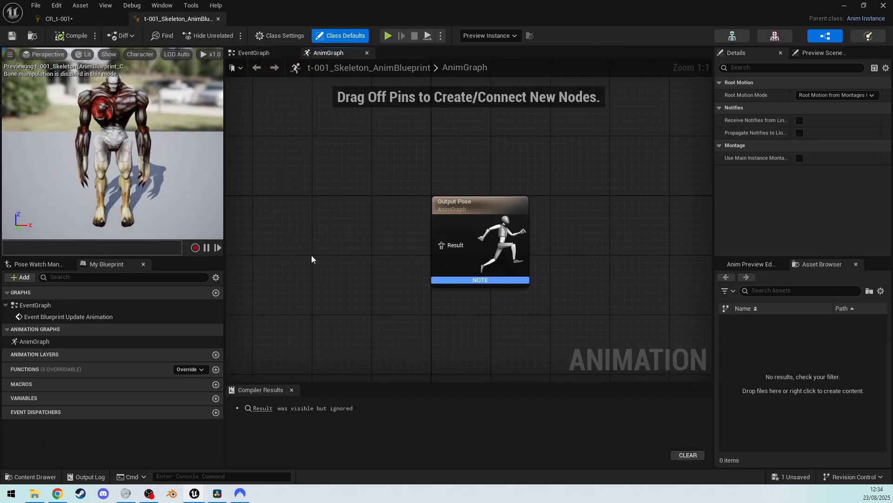
right_click_drag(312, 255, 319, 253)
type("contr")
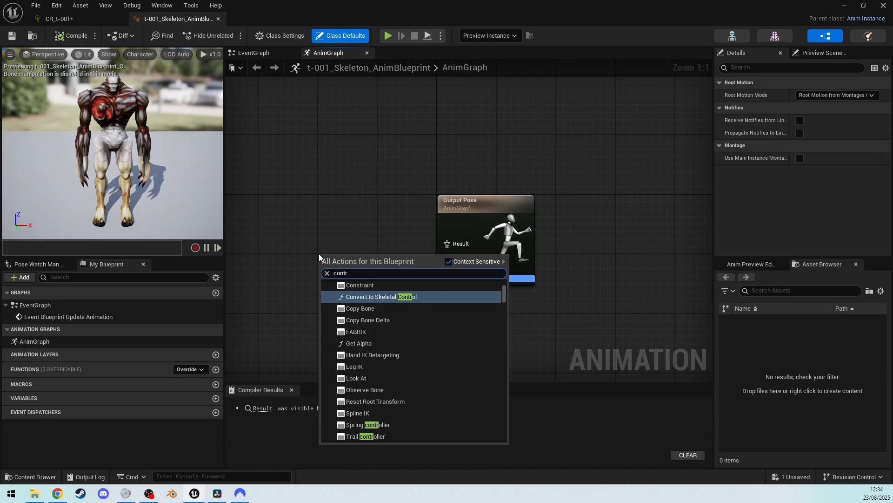
type("ol r")
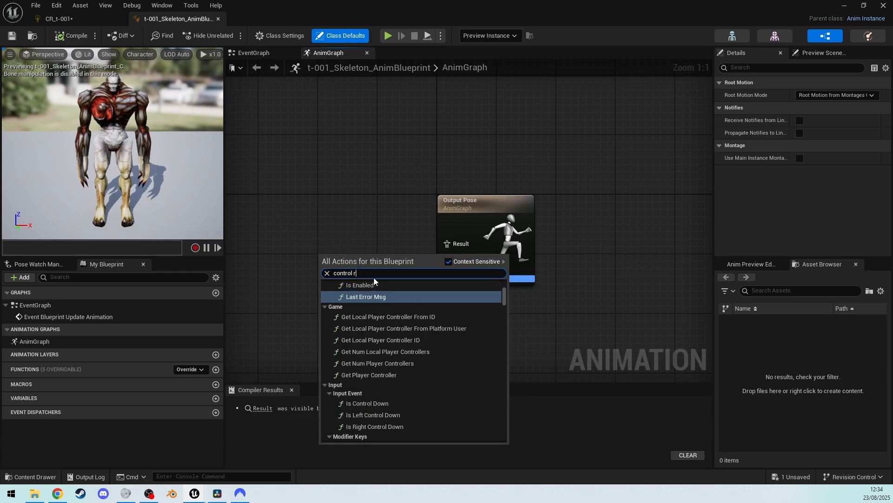
type("ig")
key("Return")
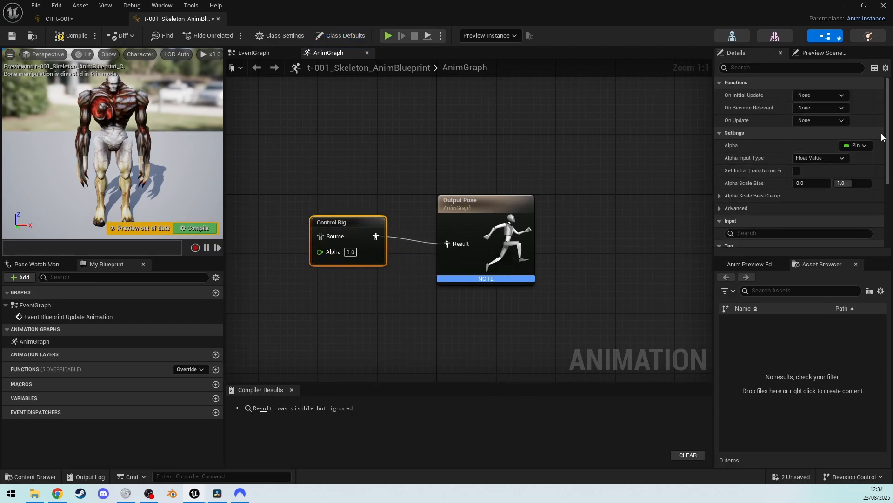
Set the Control Rig node's Control Rig Class to CR_t-001 and compile the animation blueprint.
left_click_drag(887, 137, 890, 186)
left_click(818, 208)
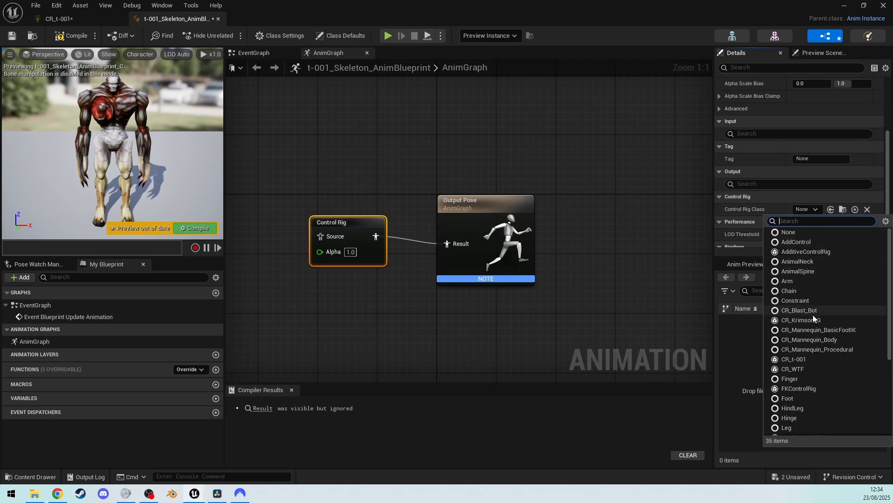
left_click(812, 361)
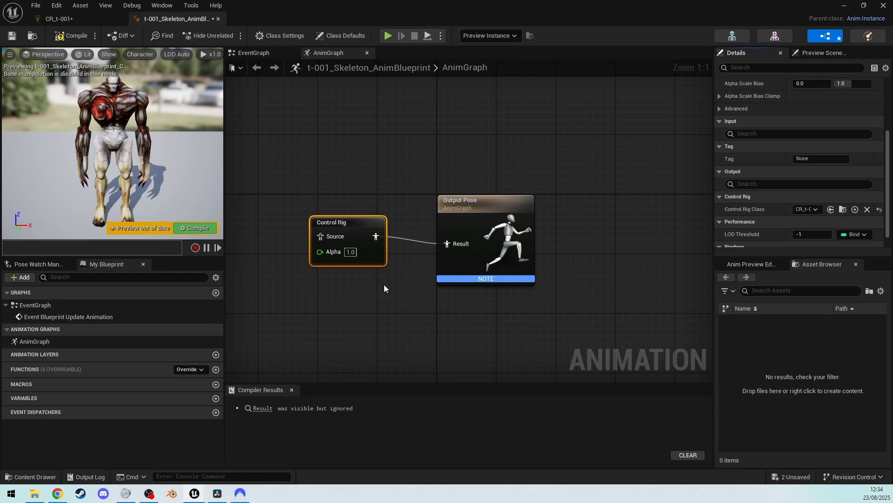
left_click(195, 228)
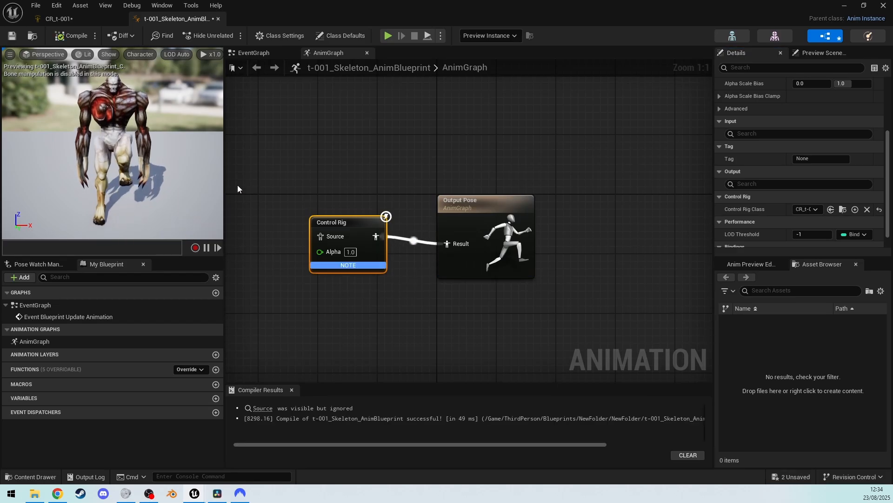
right_click_drag(318, 317, 373, 306)
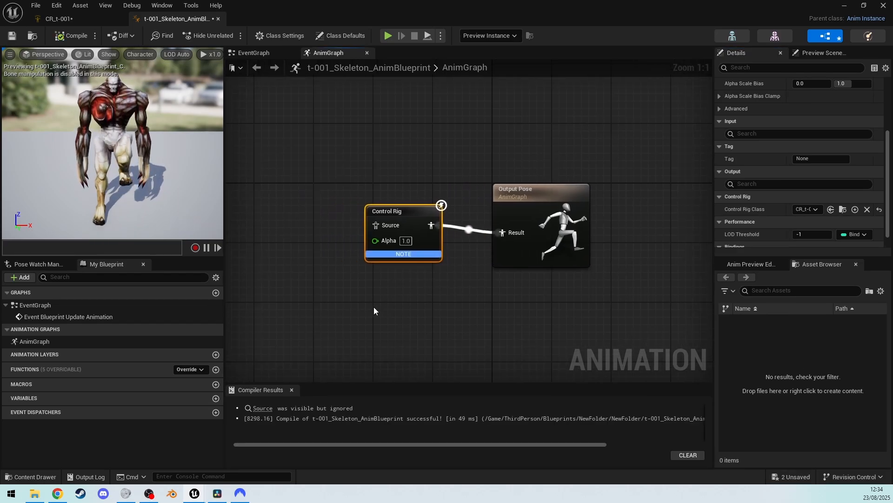
Open the animation blueprint's EventGraph at the Event Blueprint Update Animation and Try Get Pawn Owner nodes.
double_click(82, 309)
right_click_drag(450, 304, 315, 314)
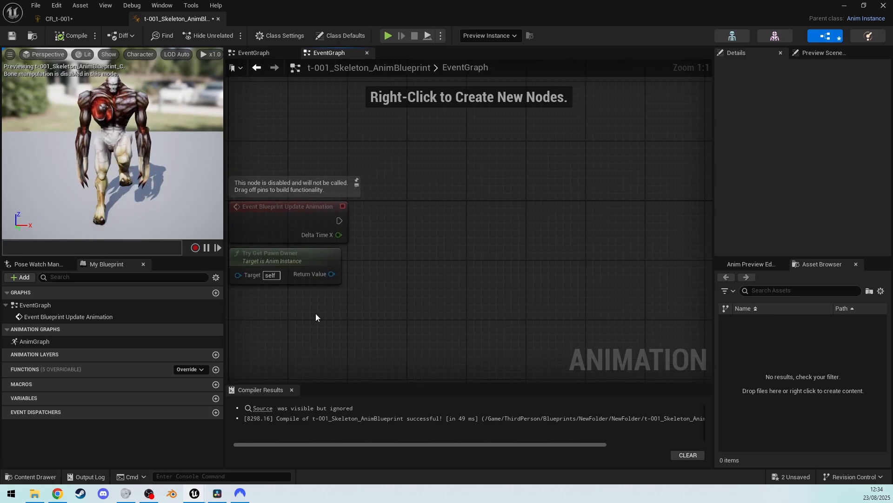
right_click(404, 296)
left_click(368, 252)
right_click_drag(370, 253, 413, 251)
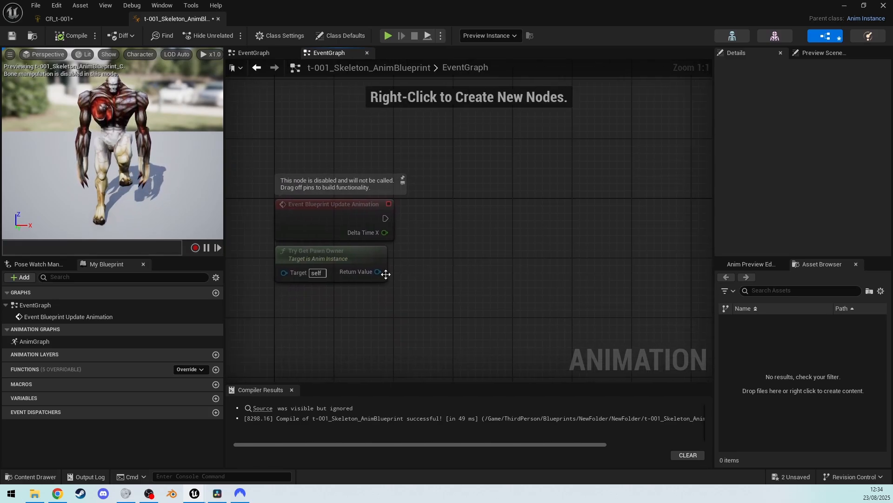
Add a Get Velocity node fed by the Return Value of Try Get Pawn Owner.
left_click_drag(378, 271, 479, 257)
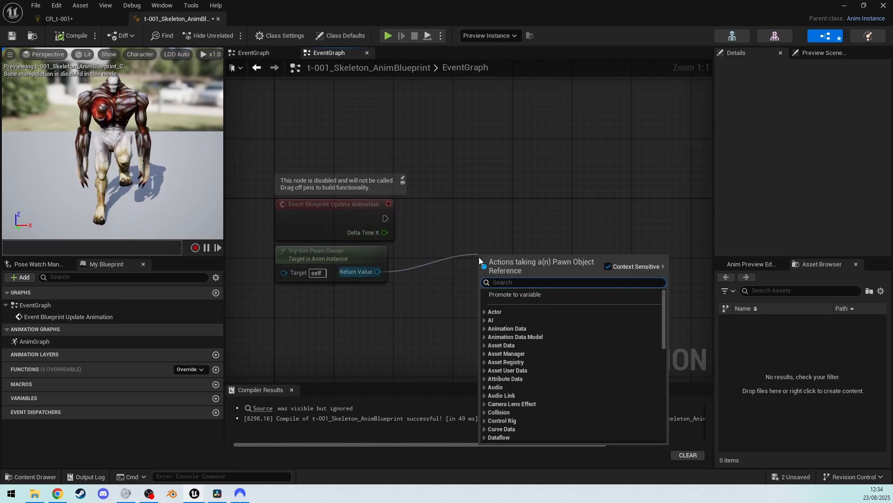
type("get c")
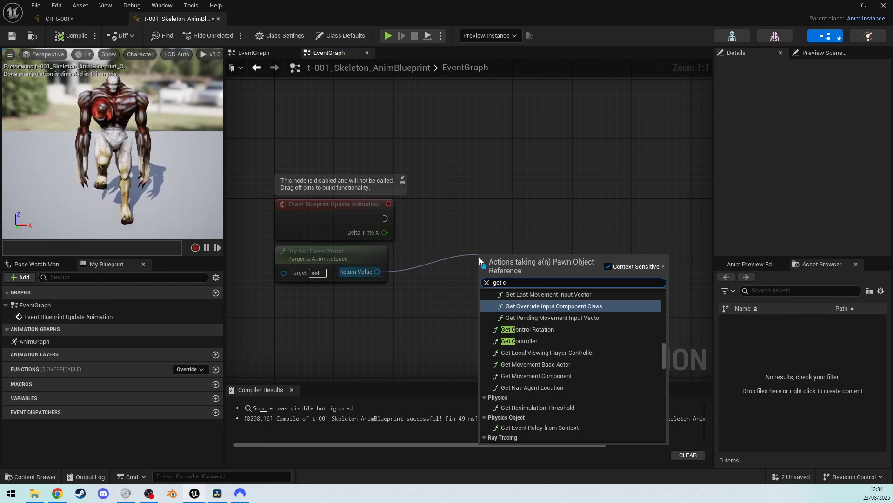
key("BackSpace")
type("v")
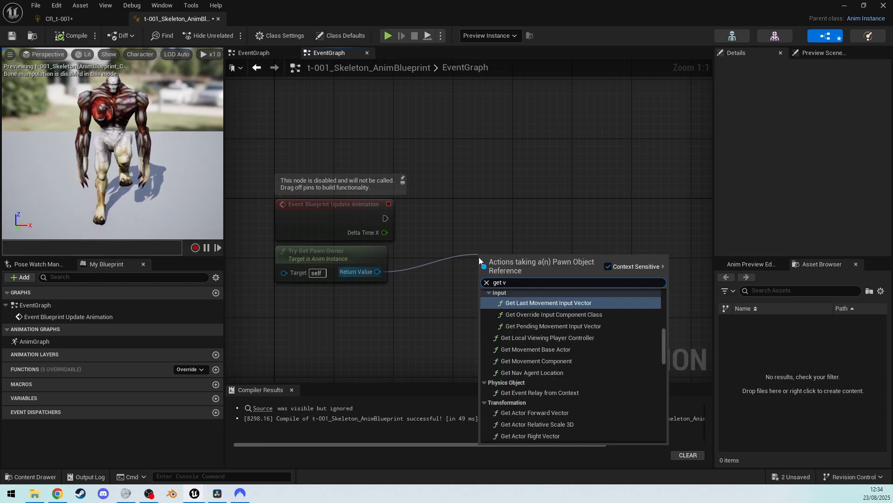
type("elo")
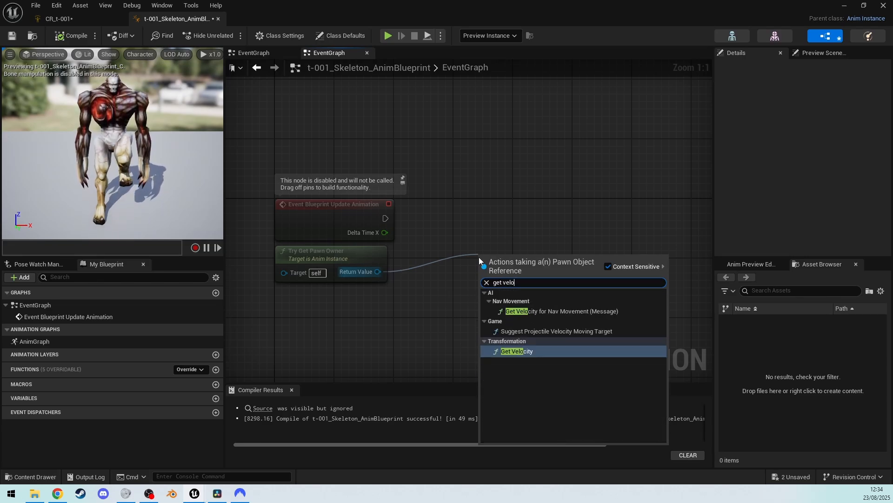
left_click(519, 350)
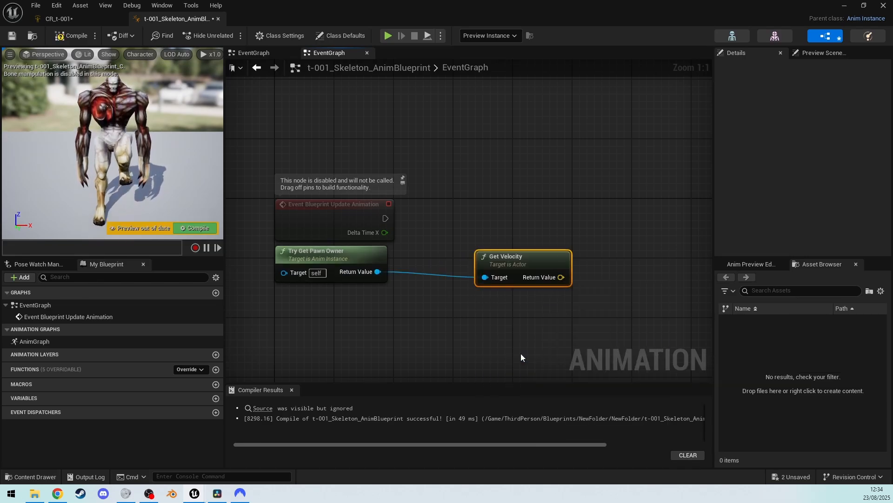
Promote Get Velocity's Return Value to a variable and connect its Set node to Event Blueprint Update Animation.
right_click(561, 275)
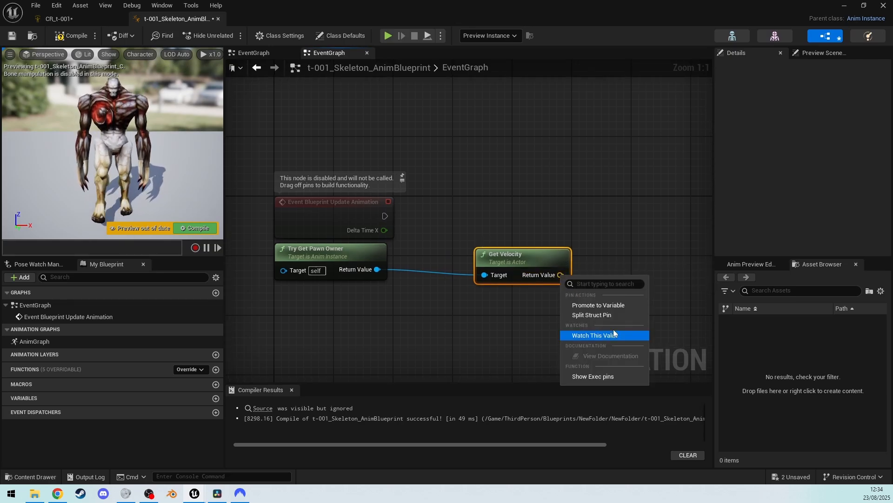
left_click(599, 305)
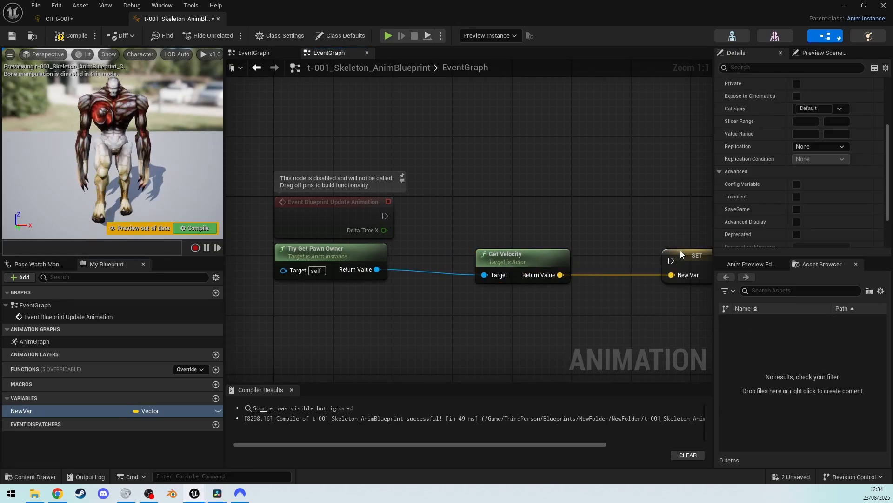
left_click_drag(681, 251, 629, 207)
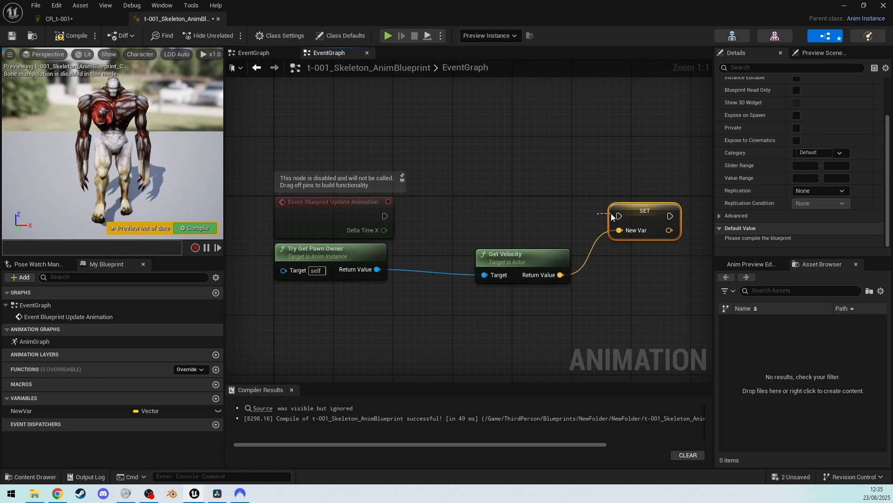
left_click_drag(611, 217, 617, 216)
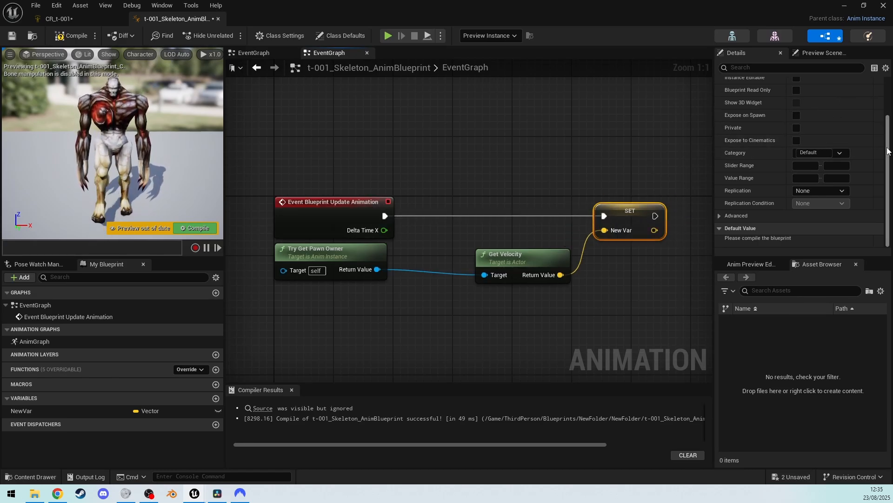
Rename the new vector variable to velocity and compile the animation blueprint.
scroll(814, 111, "up", 3)
left_click(817, 95)
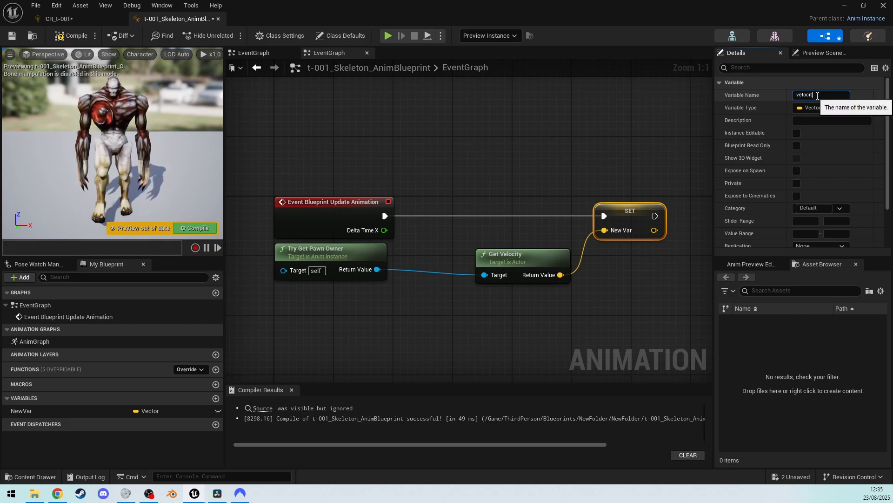
left_click(685, 133)
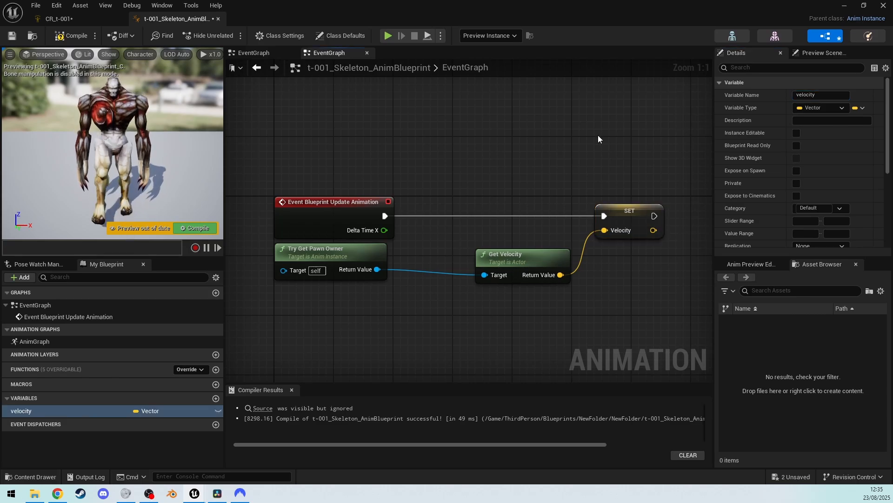
left_click(184, 227)
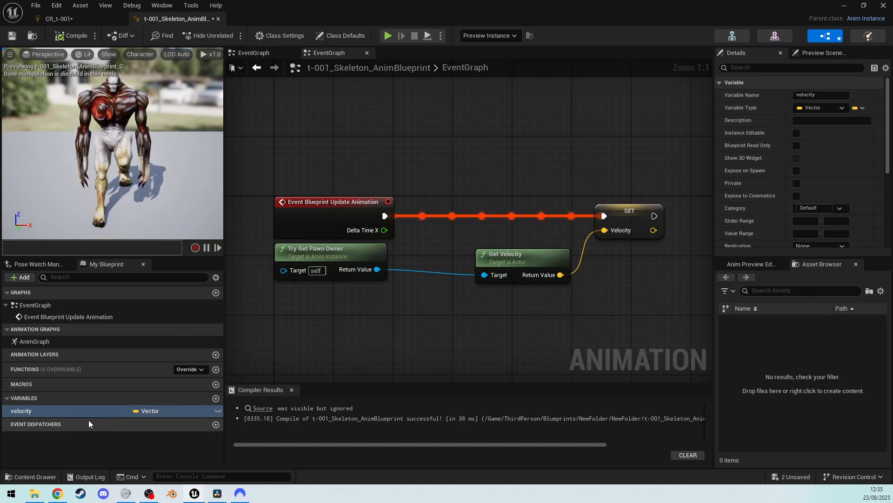
Place a Get node for the velocity variable in the AnimGraph near the Control Rig node.
double_click(53, 340)
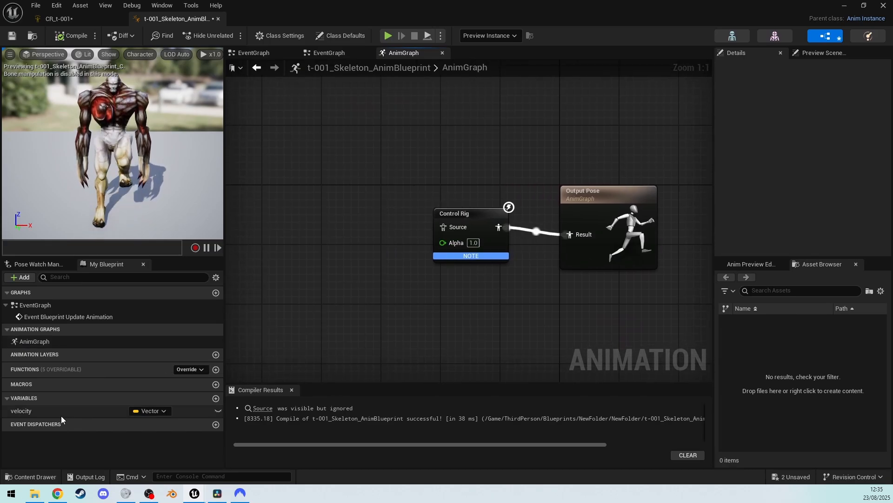
left_click_drag(60, 412, 339, 281)
left_click(359, 302)
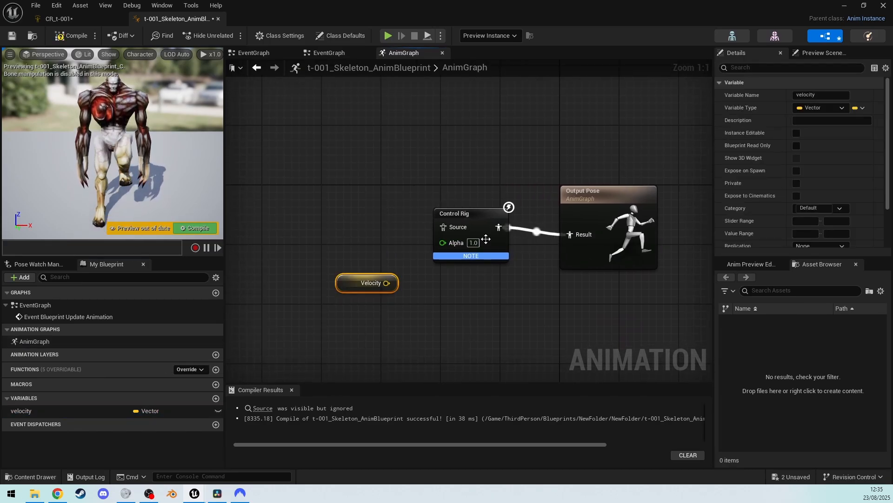
Create a variable named InputVelocity in the CR_t-001 Control Rig.
left_click(91, 19)
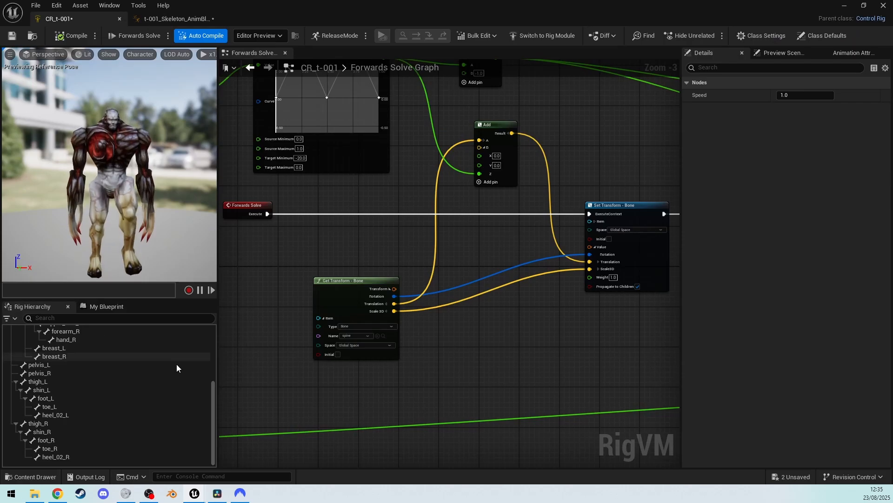
left_click(98, 305)
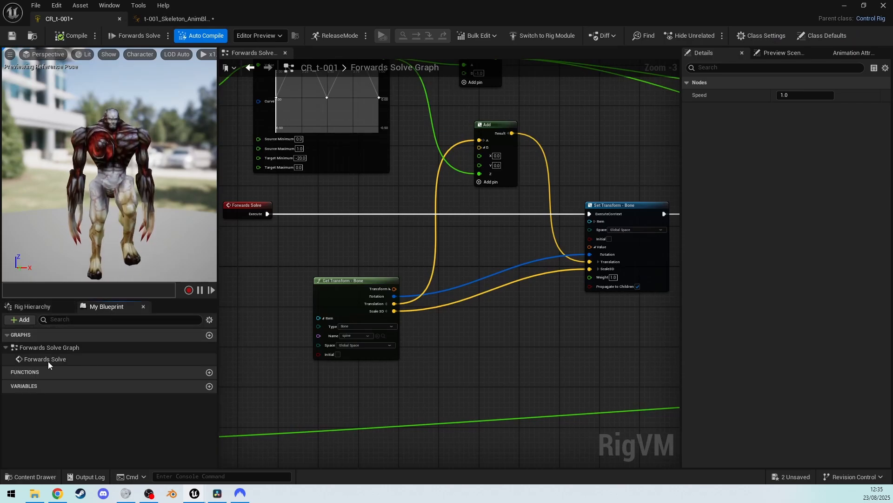
left_click(210, 386)
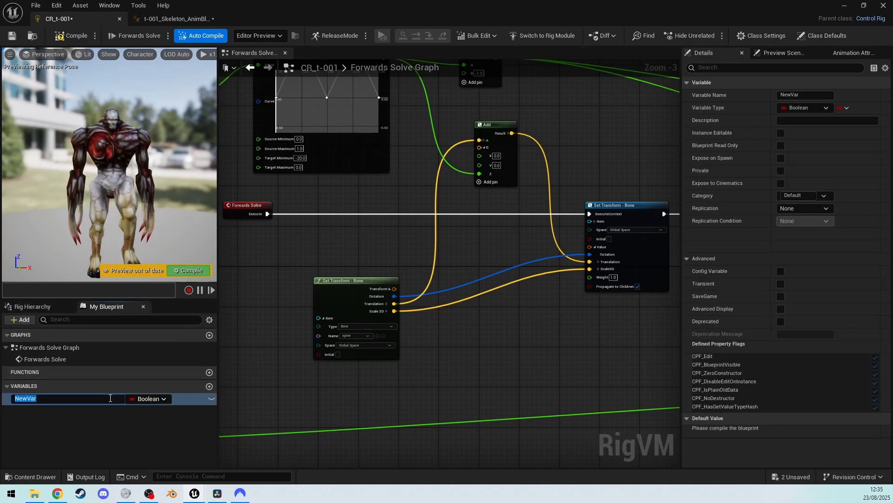
type("I")
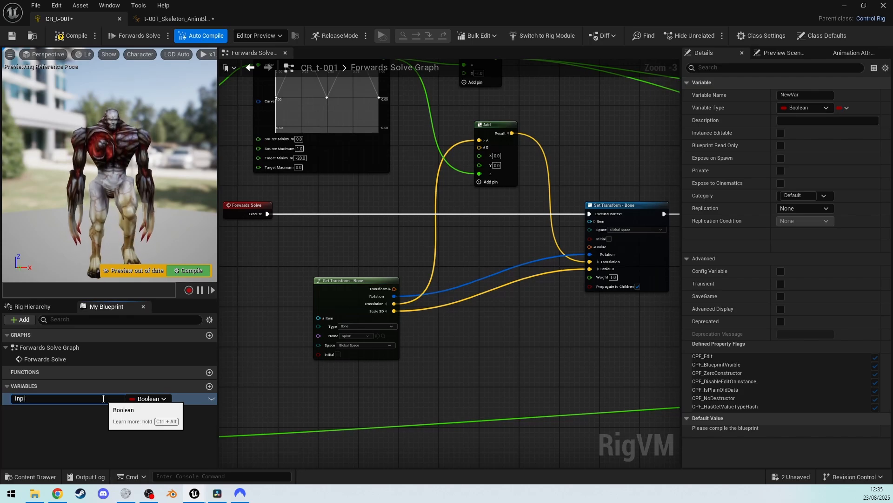
type("nputVe;")
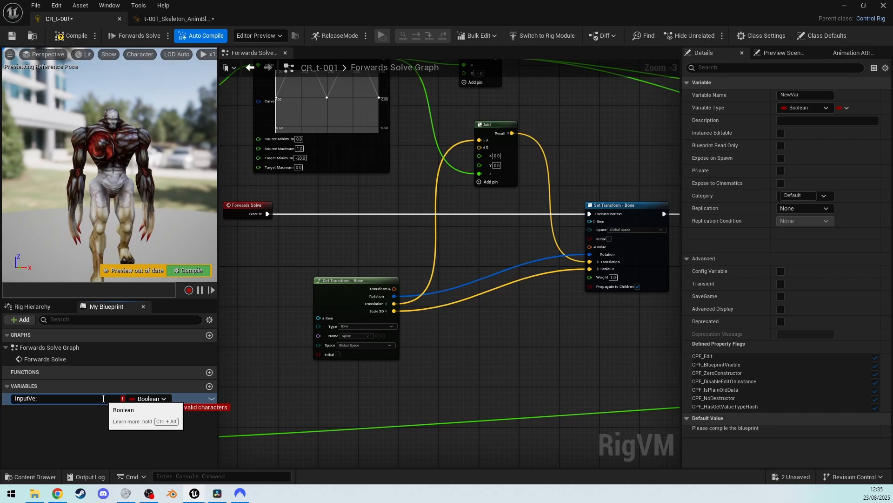
key("BackSpace")
type("locity")
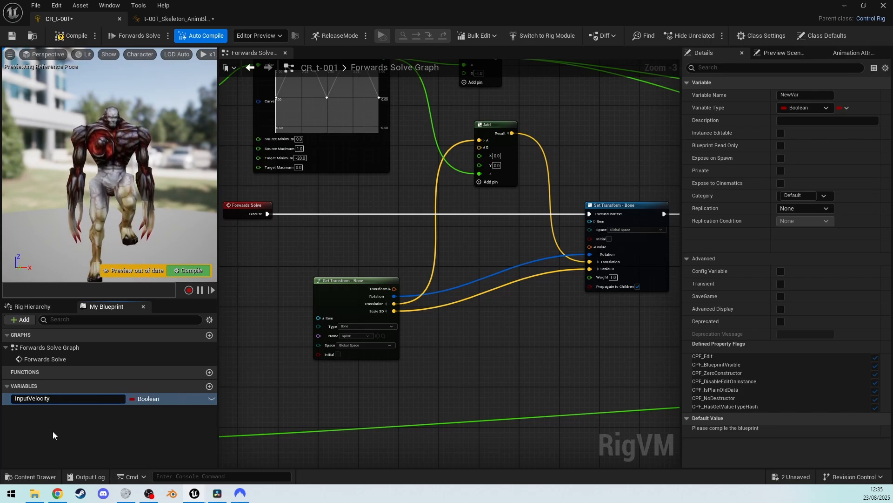
key("Return")
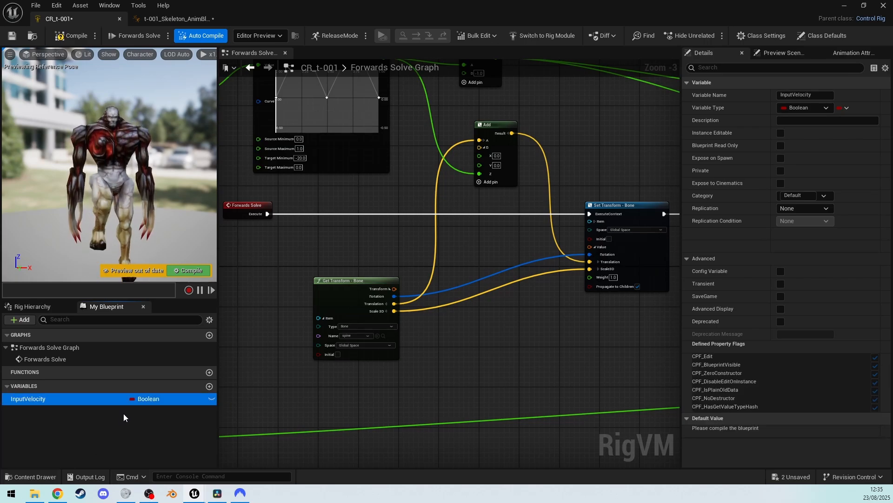
Set InputVelocity's type to Vector, make it Instance Editable, and compile the Control Rig.
left_click(146, 398)
left_click(151, 263)
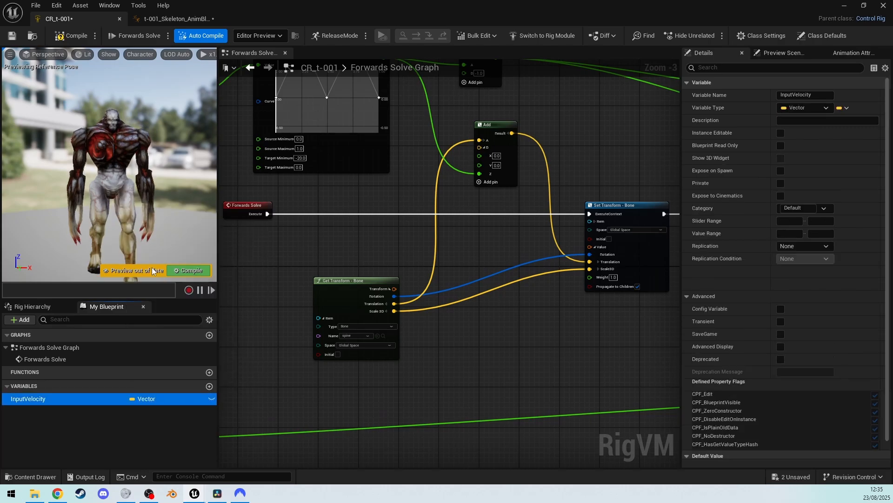
left_click(85, 399)
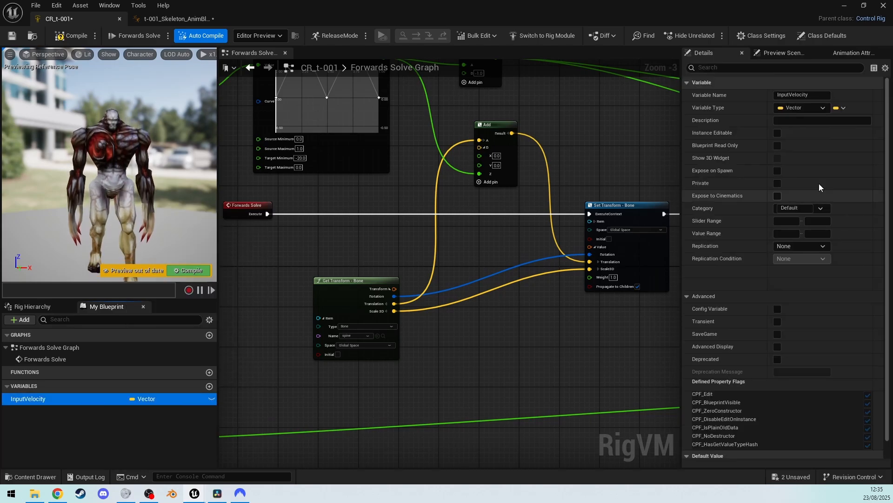
left_click(774, 134)
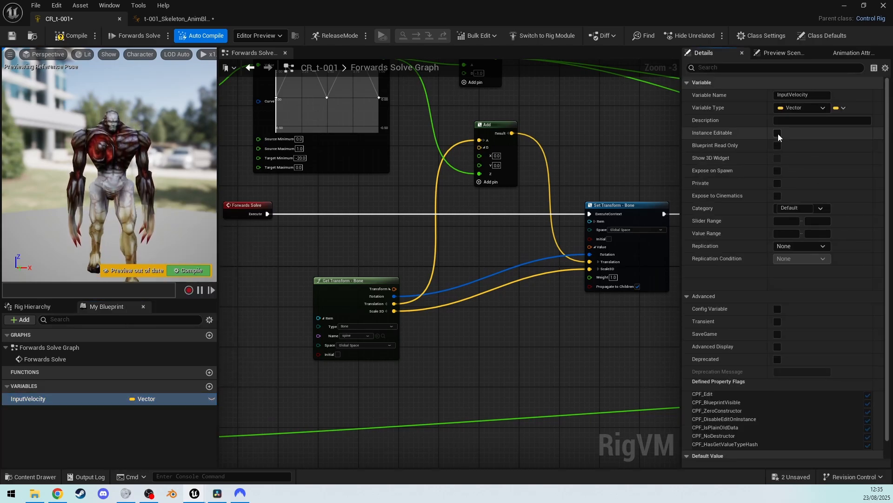
left_click(193, 270)
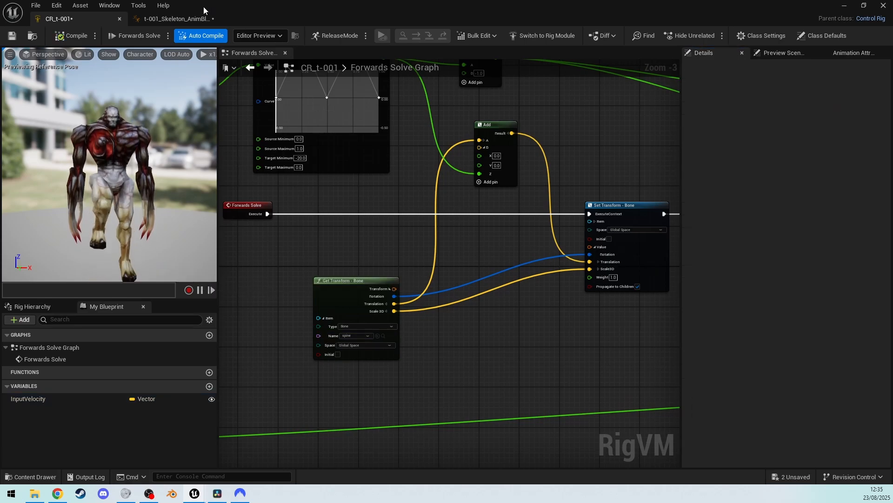
Expose InputVelocity as a pin on the AnimGraph's Control Rig node, connect Velocity to it, and compile the animation blueprint.
left_click(188, 18)
left_click(479, 214)
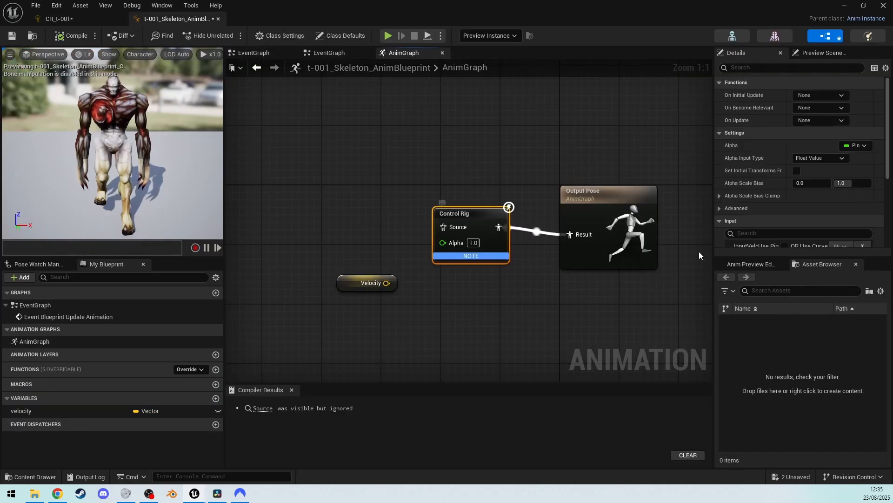
scroll(819, 153, "down", 2)
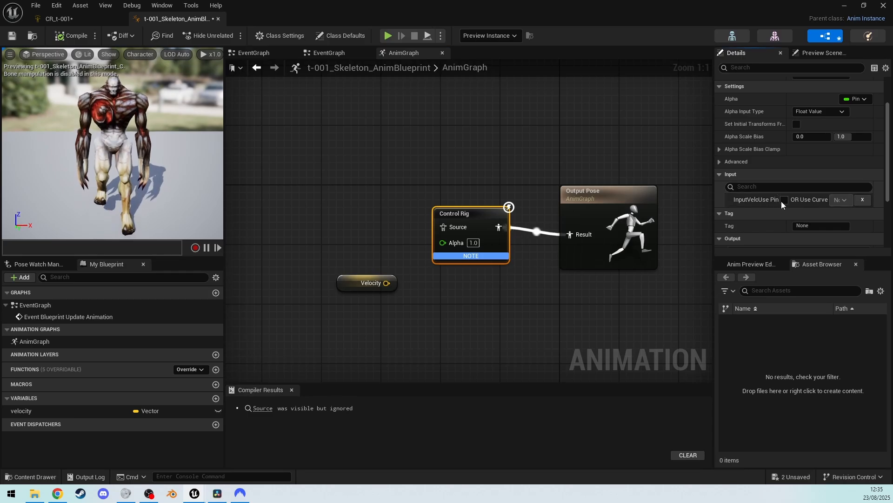
left_click(784, 200)
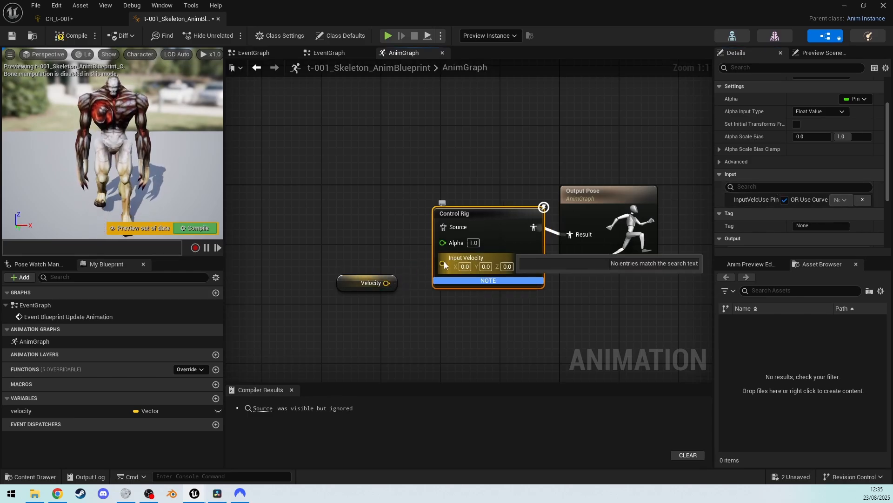
left_click_drag(387, 284, 446, 263)
left_click(362, 236)
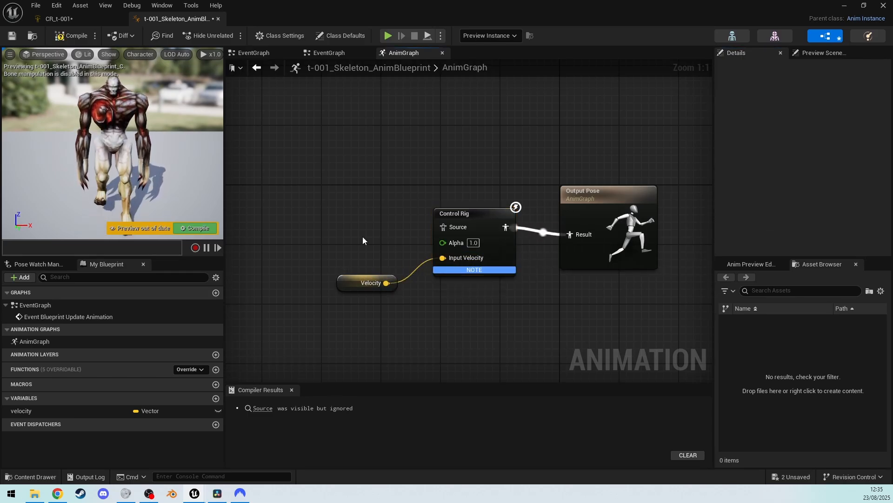
left_click(194, 232)
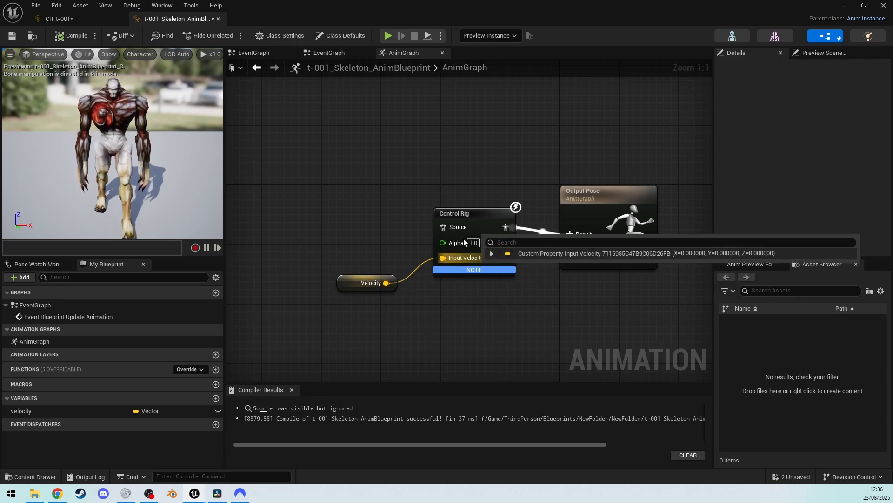
right_click_drag(459, 288, 406, 299)
left_click(587, 256)
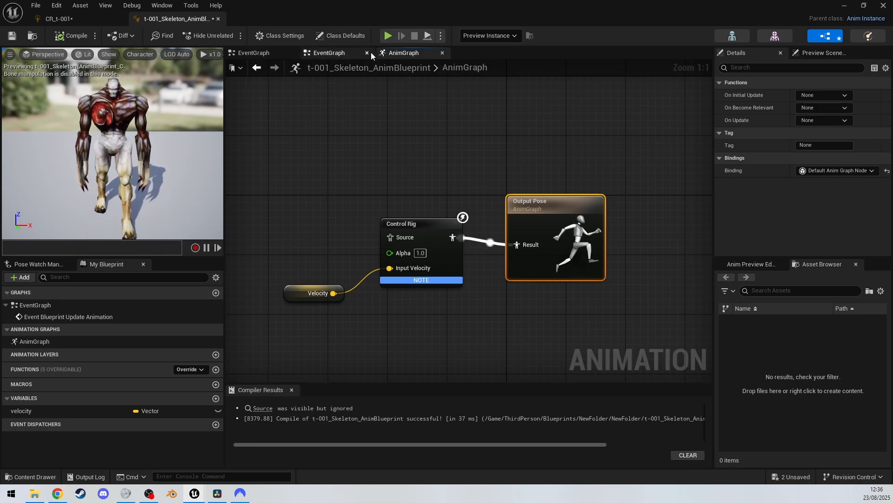
Place a Get InputVelocity node ahead of the Accumulated Time node in CR_t-001's Forwards Solve Graph.
left_click(88, 19)
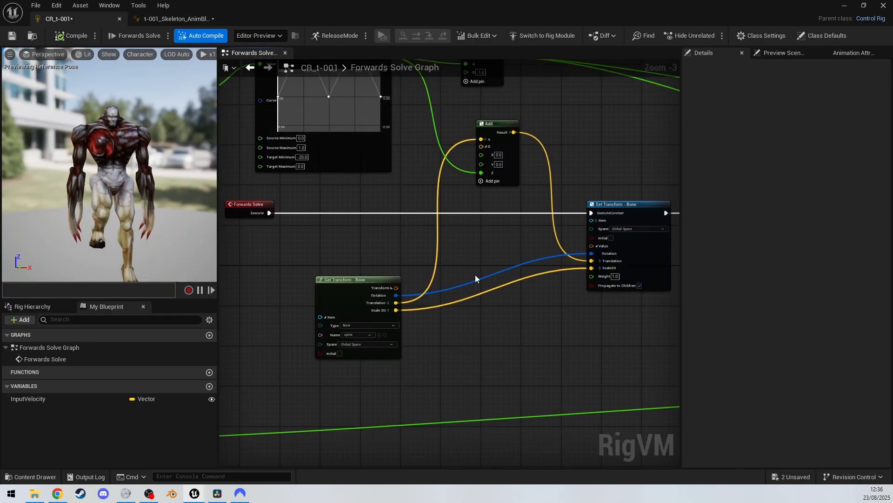
right_click_drag(273, 353, 652, 246)
right_click_drag(350, 317, 447, 271)
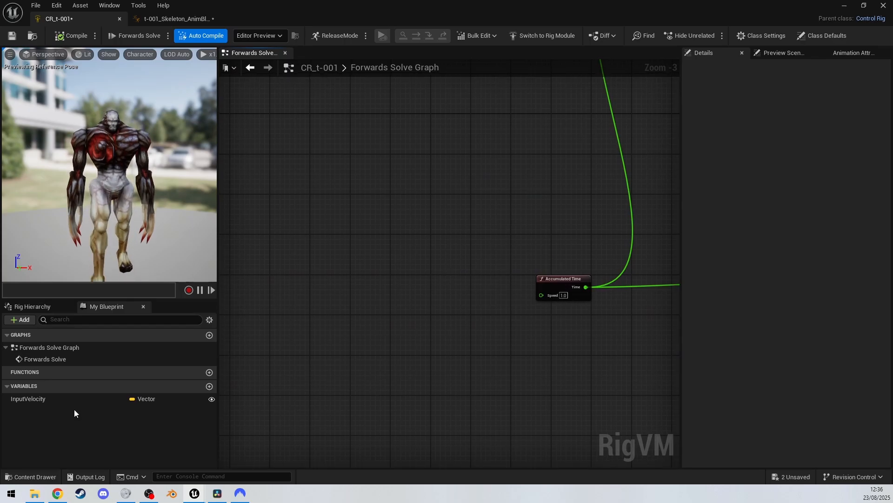
left_click_drag(74, 399, 348, 284)
left_click(367, 298)
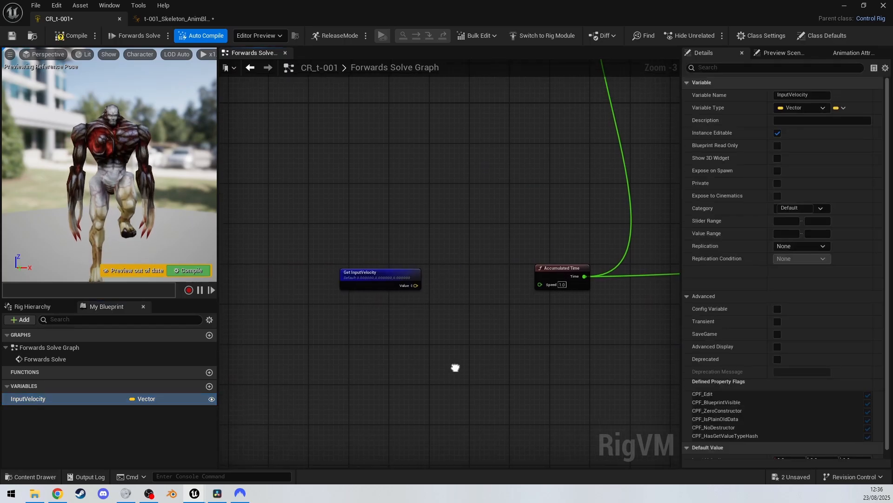
right_click_drag(456, 367, 365, 365)
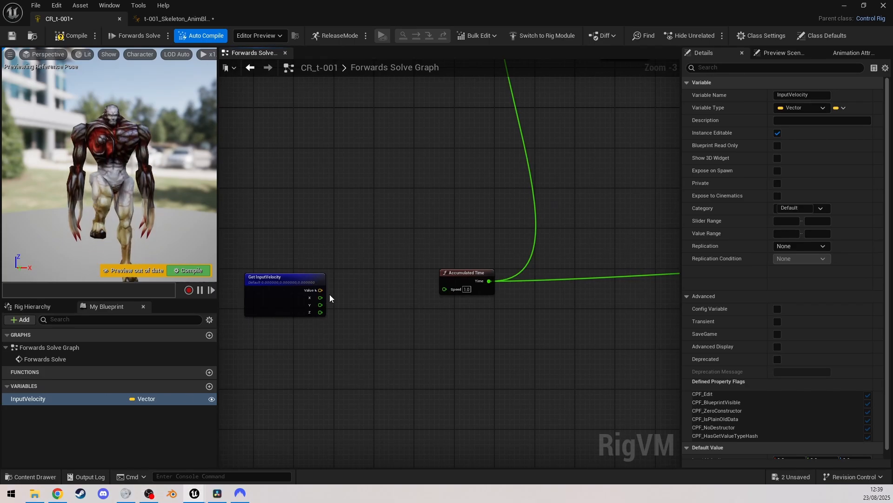
Add a vector Length node fed by the Get InputVelocity value and expand its Value pin into X, Y and Z.
left_click_drag(364, 292, 354, 289)
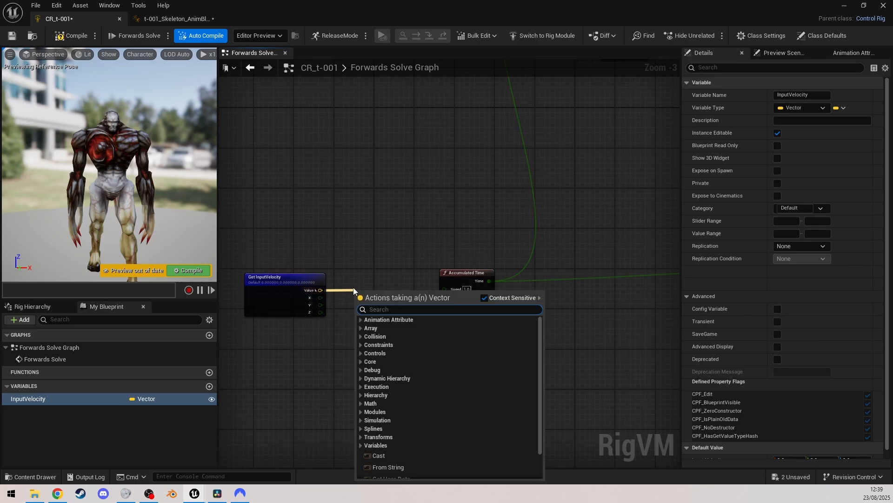
type("len")
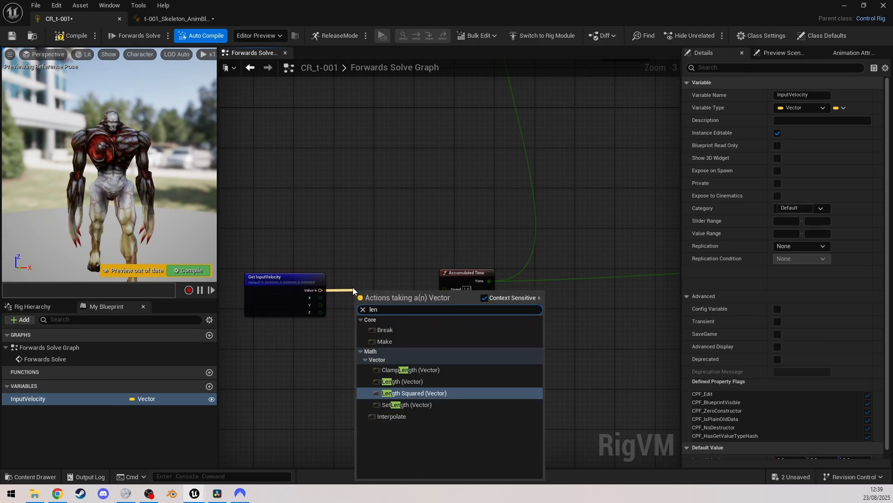
left_click(403, 381)
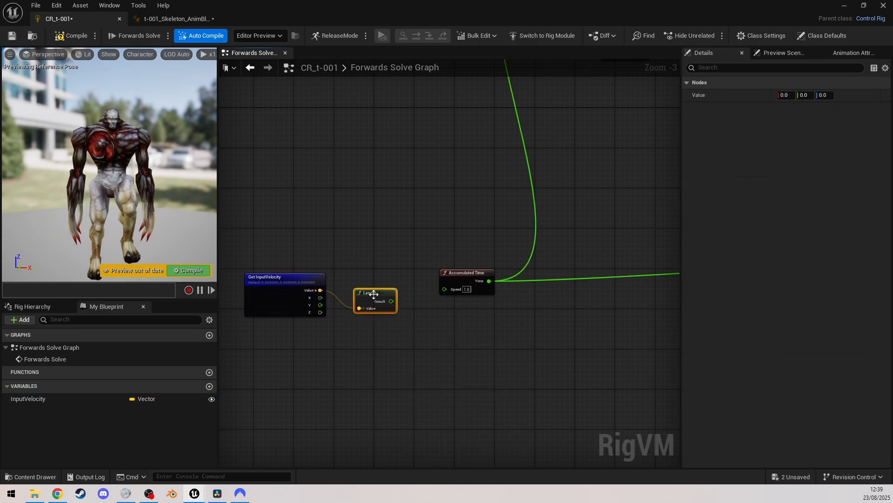
left_click(363, 308)
left_click_drag(377, 293, 381, 279)
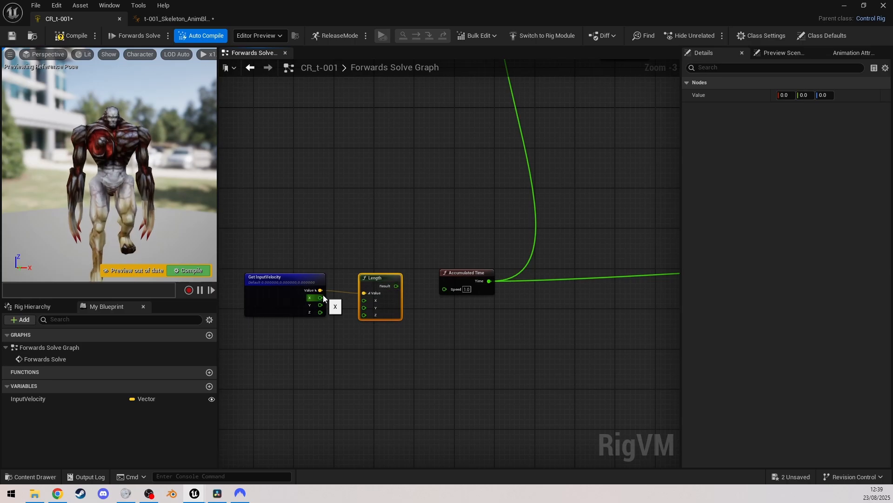
Feed only InputVelocity's X and Y components into the Length node and move both nodes farther from Accumulated Time.
left_click_drag(320, 305, 368, 309)
left_click_drag(359, 278, 353, 278)
left_click_drag(380, 334, 282, 291)
left_click_drag(302, 277, 264, 272)
left_click(361, 294)
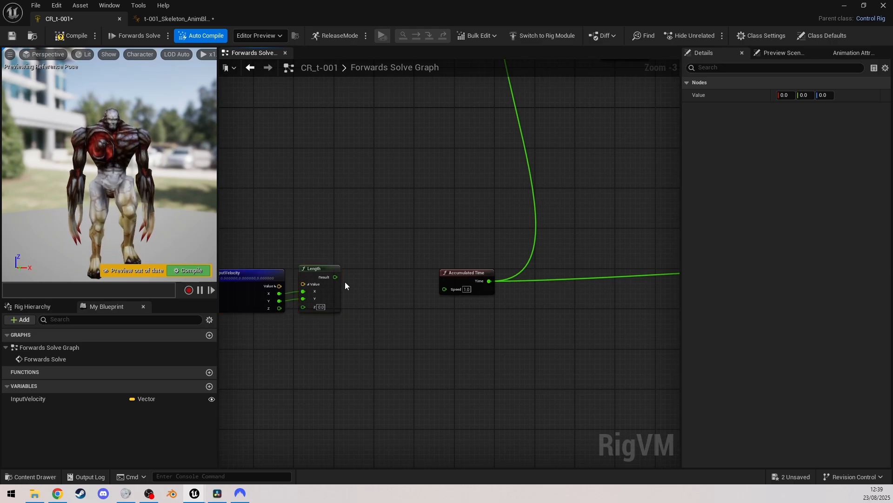
Add a Divide node taking the Length result as input A and place it before Accumulated Time.
left_click_drag(335, 277, 368, 277)
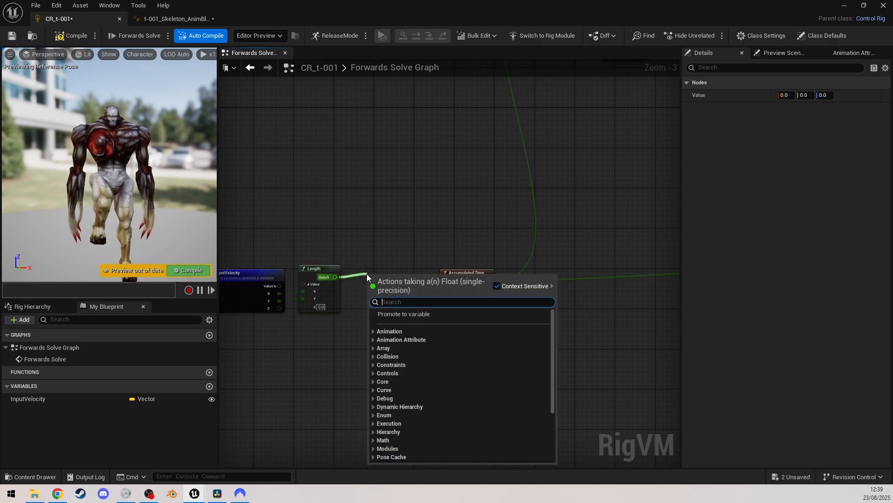
type("f")
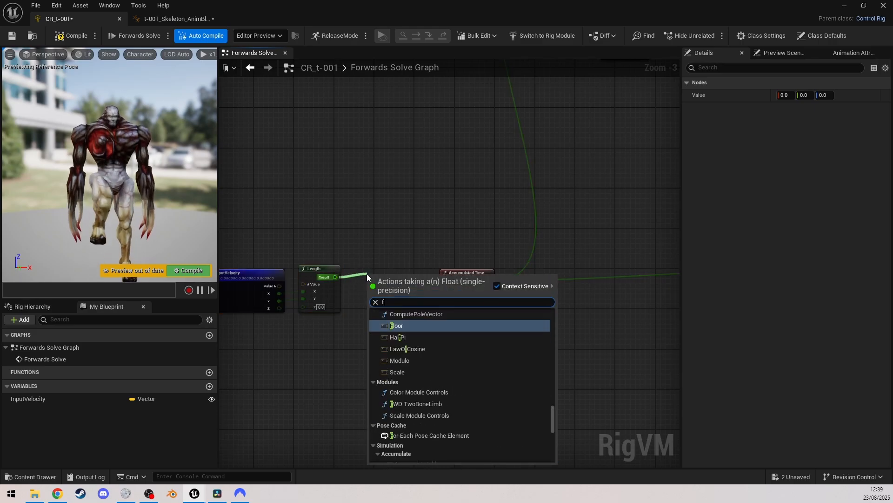
key("BackSpace")
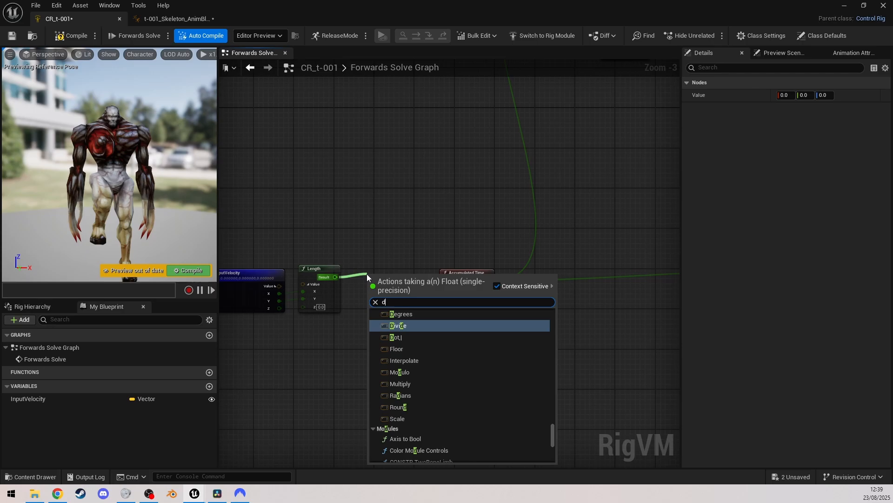
type("div")
left_click(395, 324)
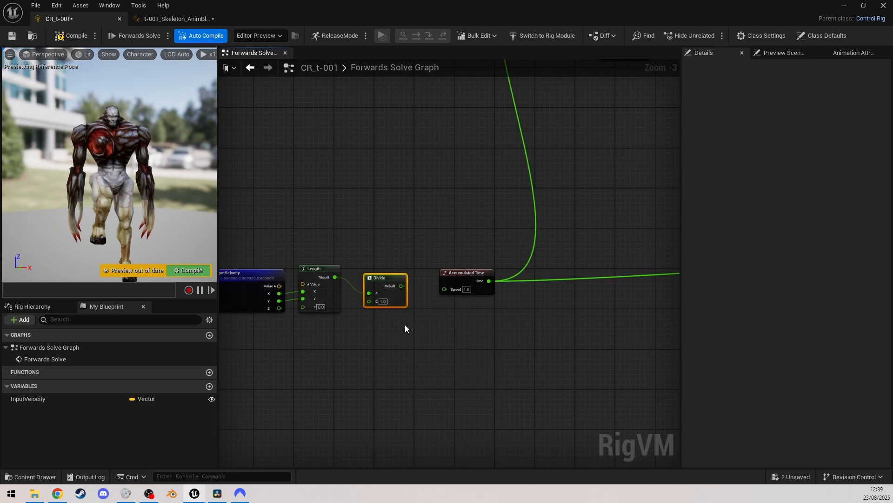
left_click_drag(387, 277, 384, 262)
Examine the foot_R branch of the graph, particularly the target minimum and maximum of its Evaluate Curve node.
right_click_drag(453, 233, 251, 275)
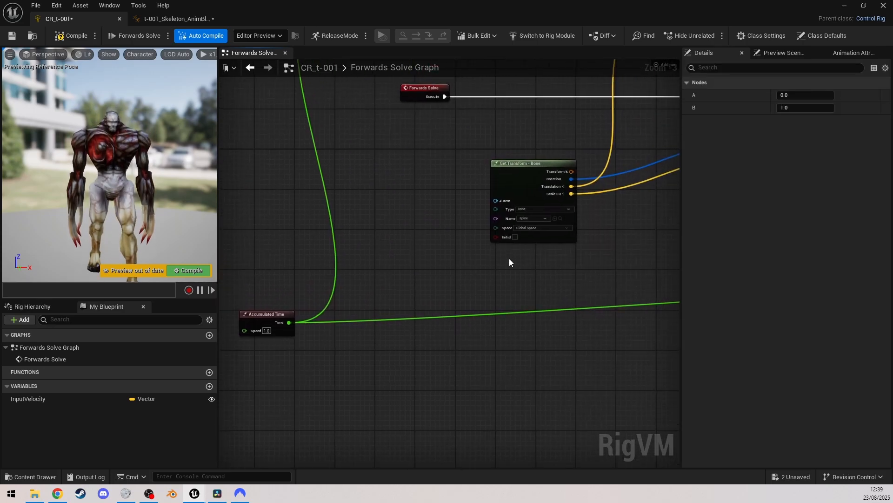
right_click_drag(509, 261, 335, 449)
right_click_drag(460, 338, 351, 313)
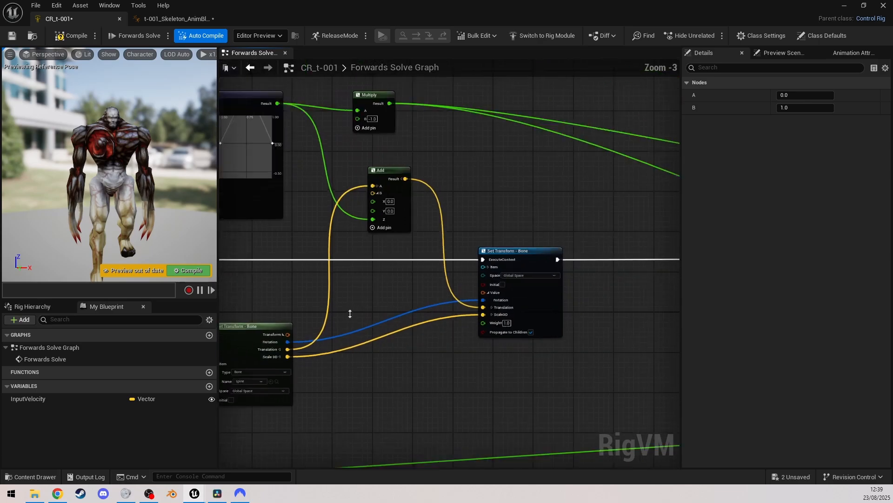
scroll(475, 393, "down", 3)
scroll(373, 236, "up", 5)
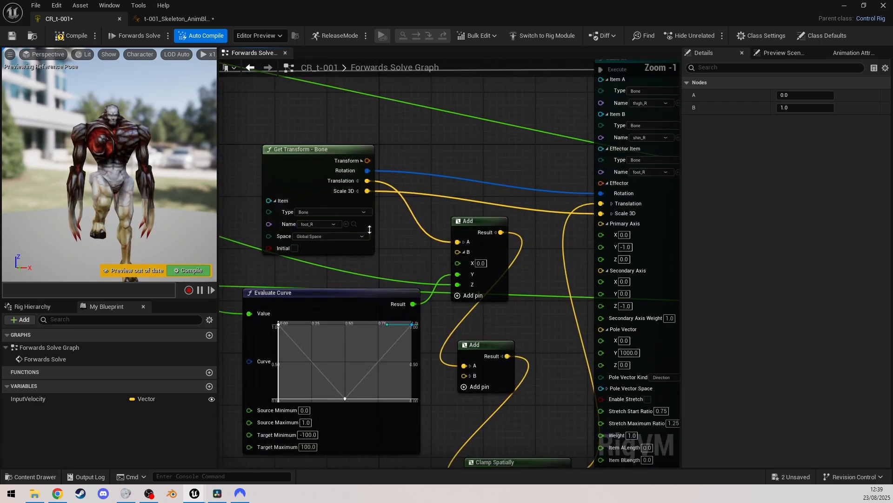
right_click_drag(399, 253, 415, 164)
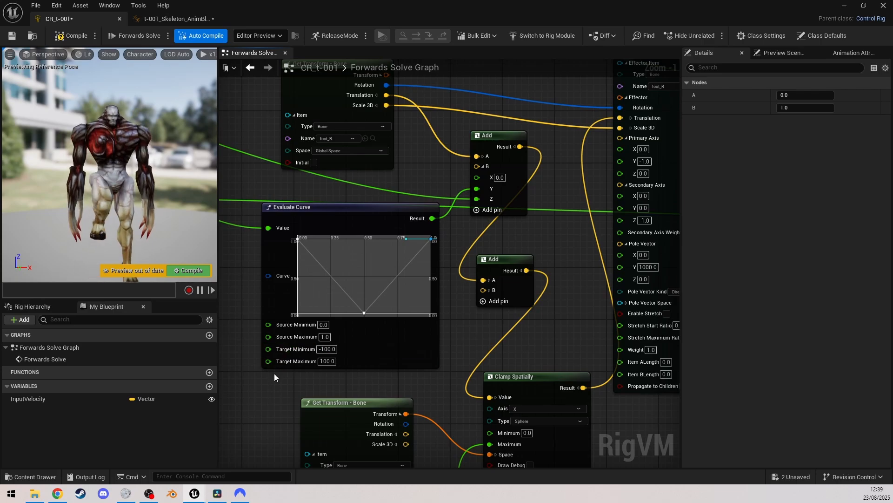
scroll(275, 393, "down", 5)
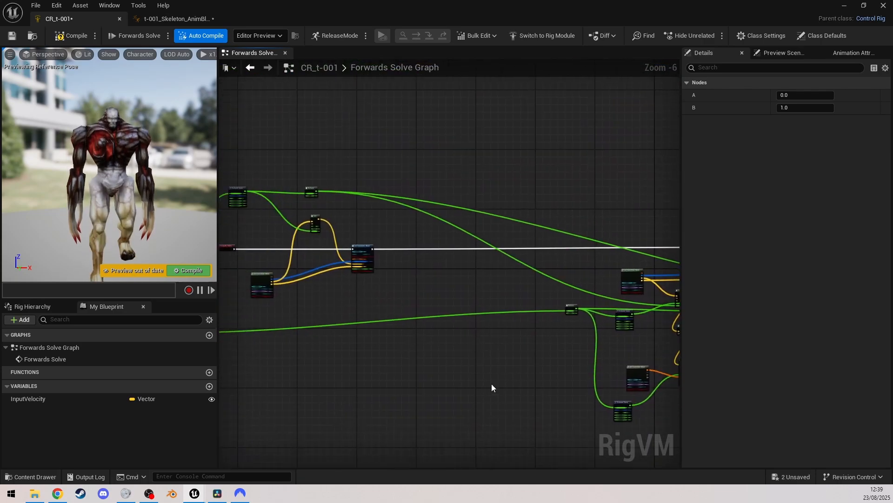
scroll(373, 353, "up", 6)
right_click_drag(417, 297, 406, 305)
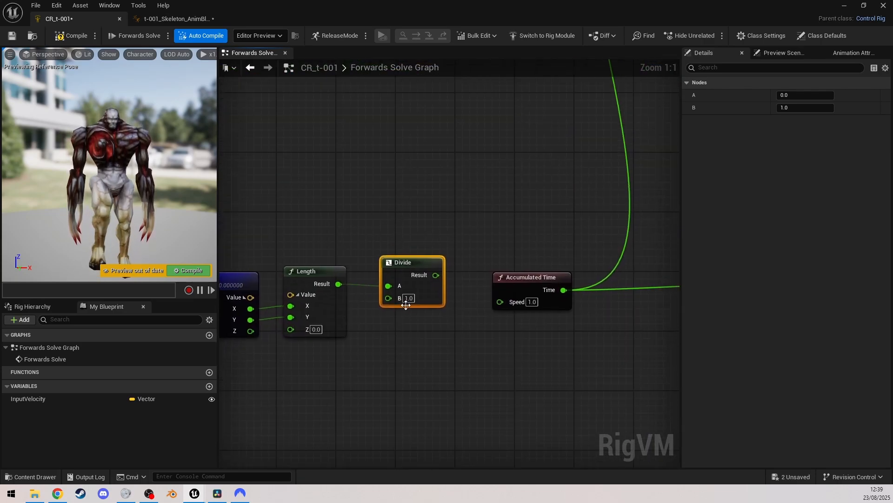
Set the Divide node's B to 200 and connect its Result to the Speed input of Accumulated Time.
left_click(410, 298)
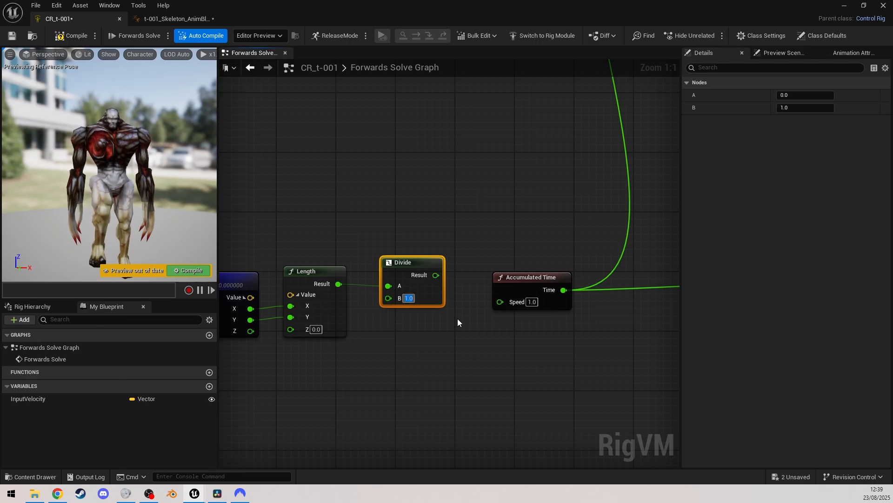
type("200")
key("Return")
left_click_drag(436, 275, 449, 280)
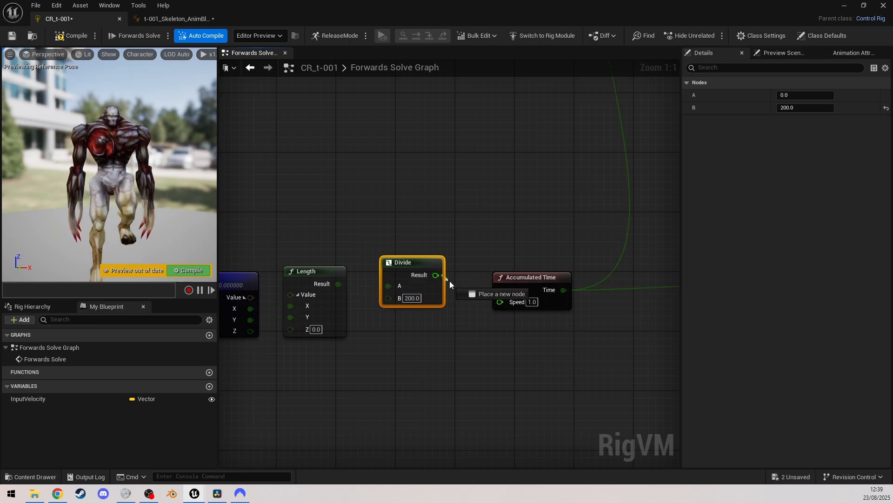
left_click_drag(490, 301, 499, 301)
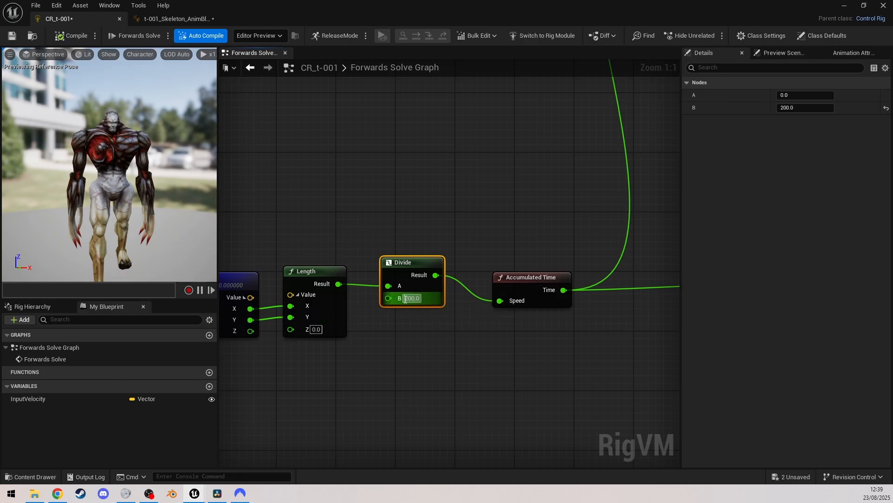
Try a Divide B value of -200, compile the Control Rig, and view the character from the side.
type("-")
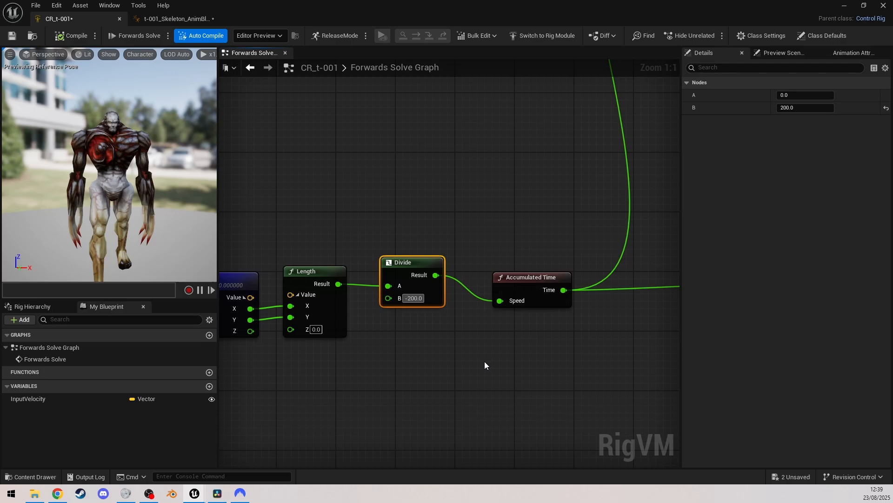
key("Return")
left_click(192, 272)
right_click_drag(145, 214, 116, 195)
left_click_drag(129, 214, 55, 207, "alt")
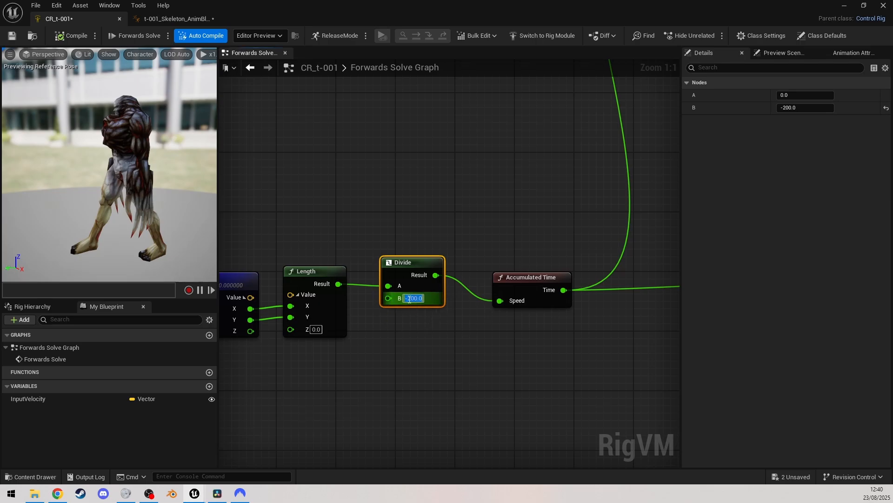
Restore the Divide node's B to 200 and compile the Control Rig.
key("BackSpace")
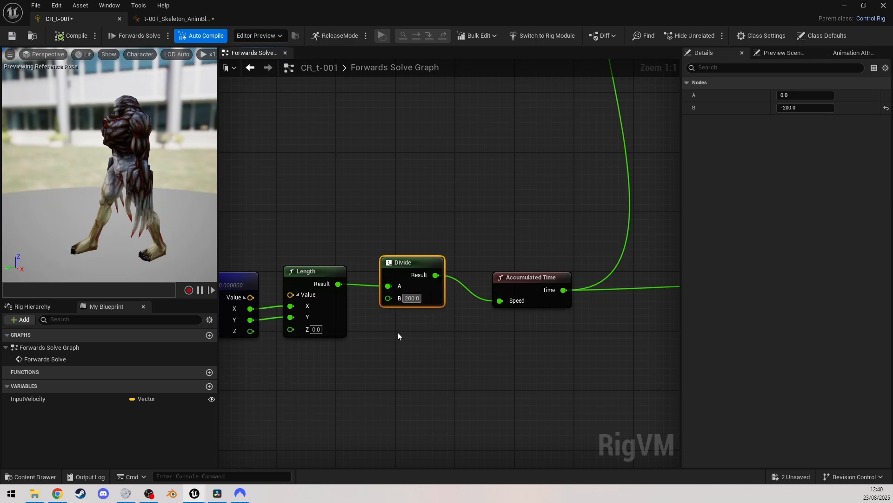
key("Return")
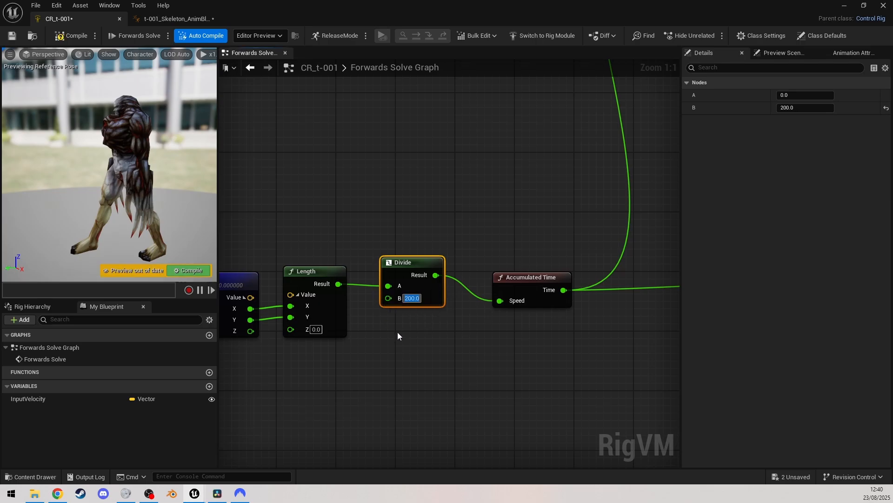
left_click(204, 274)
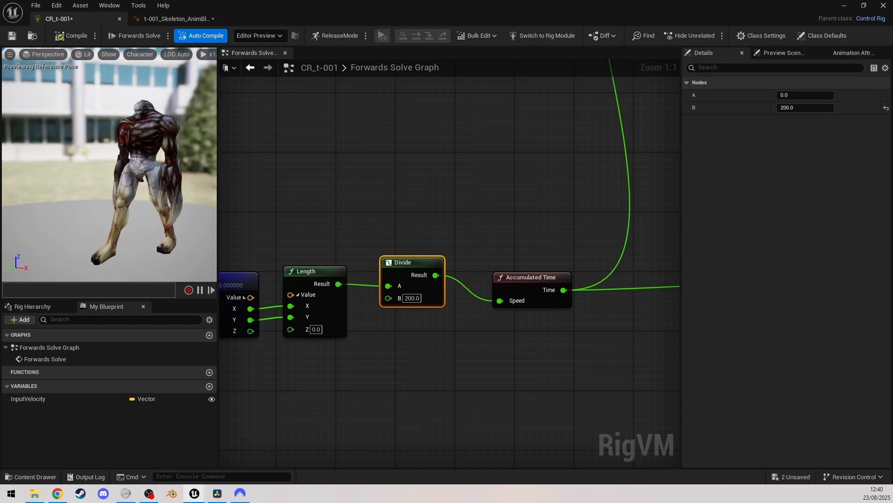
Set InputVelocity's default Y value to 100, compile the Control Rig, and check the walk in the preview from several angles.
left_click(158, 17)
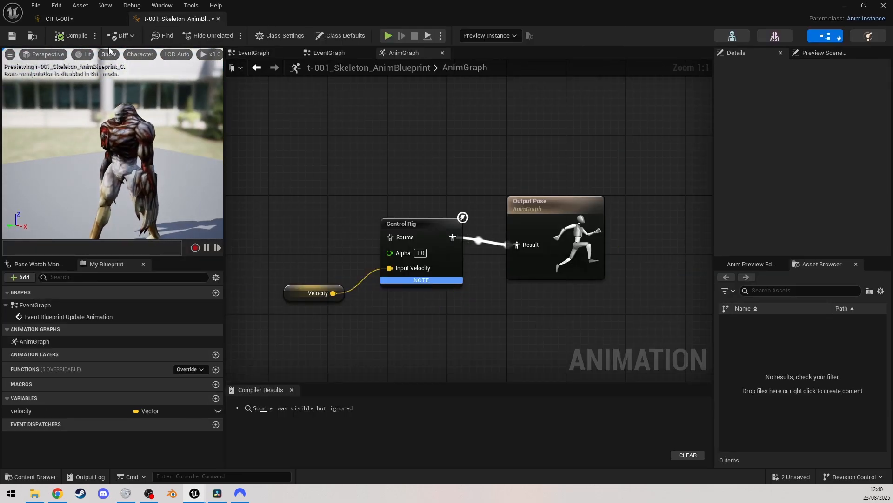
left_click(66, 19)
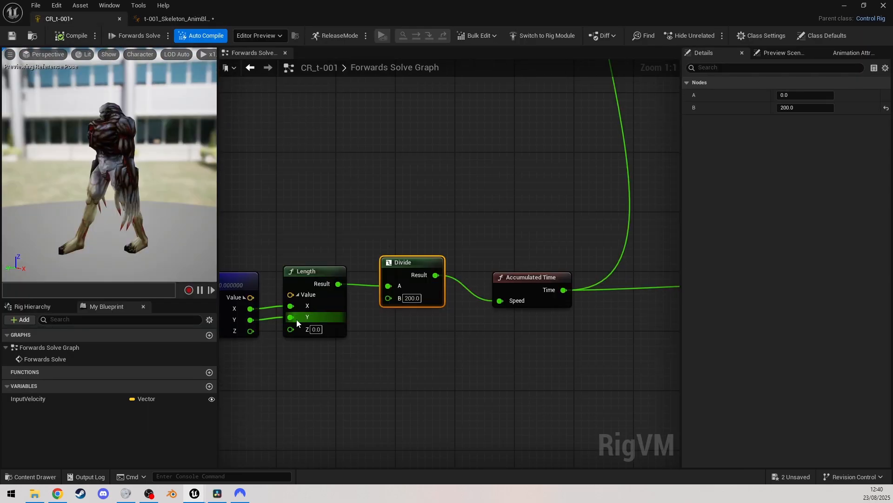
left_click(88, 399)
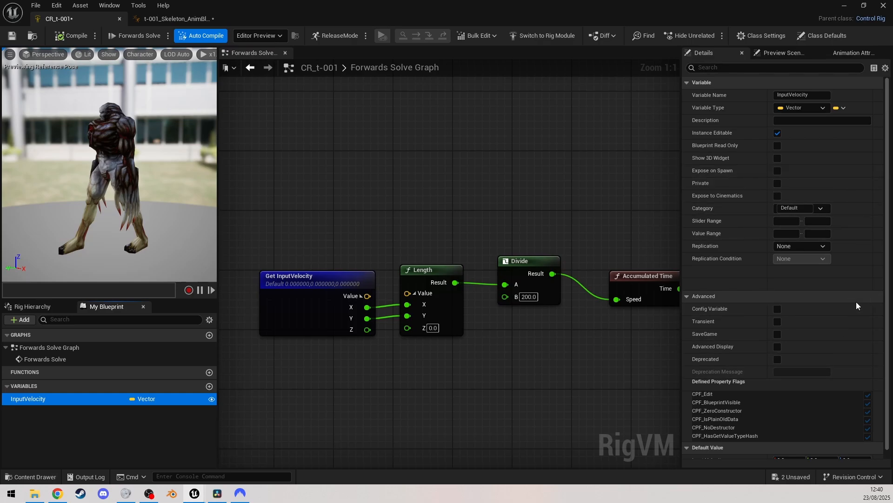
scroll(858, 316, "down", 1)
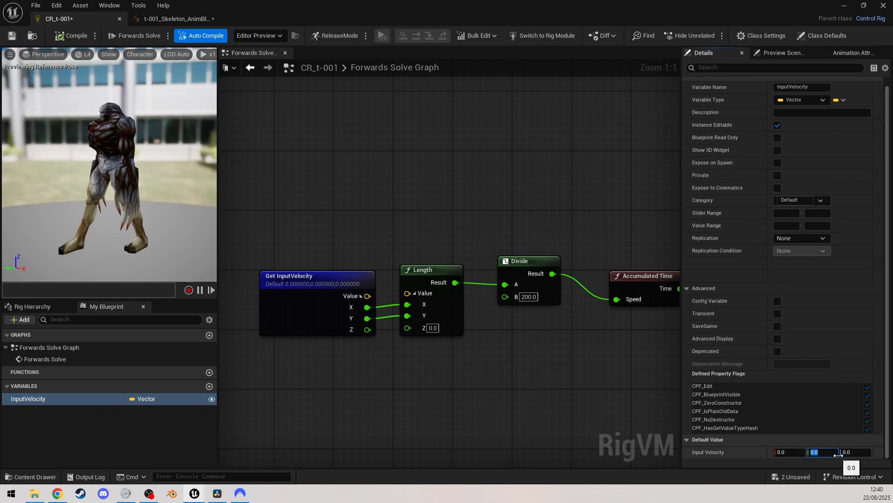
key("Return")
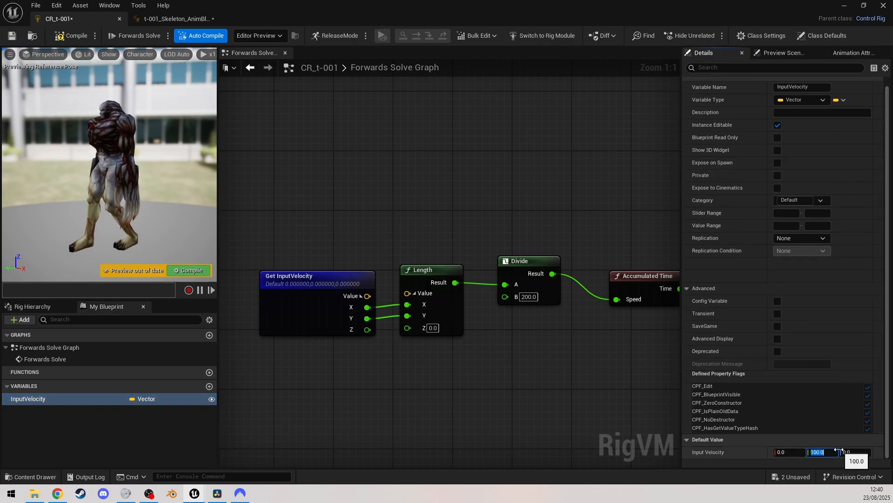
left_click(191, 270)
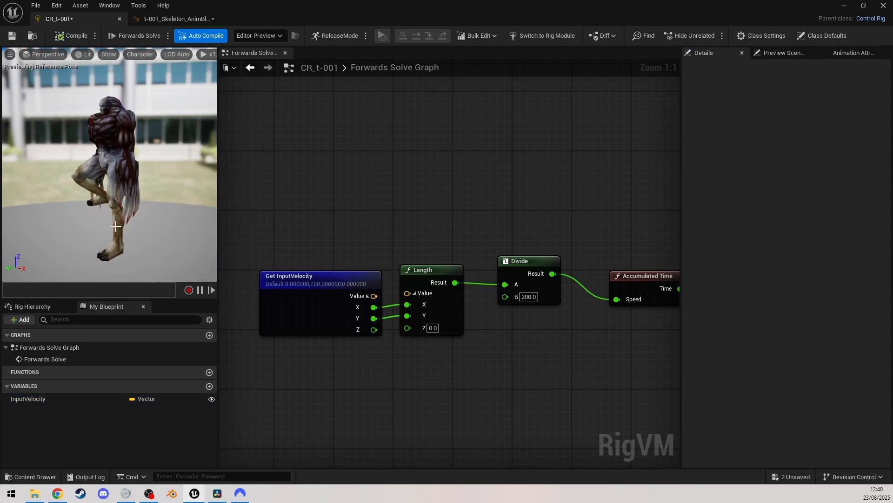
right_click_drag(96, 225, 146, 228)
right_click_drag(586, 393, 495, 381)
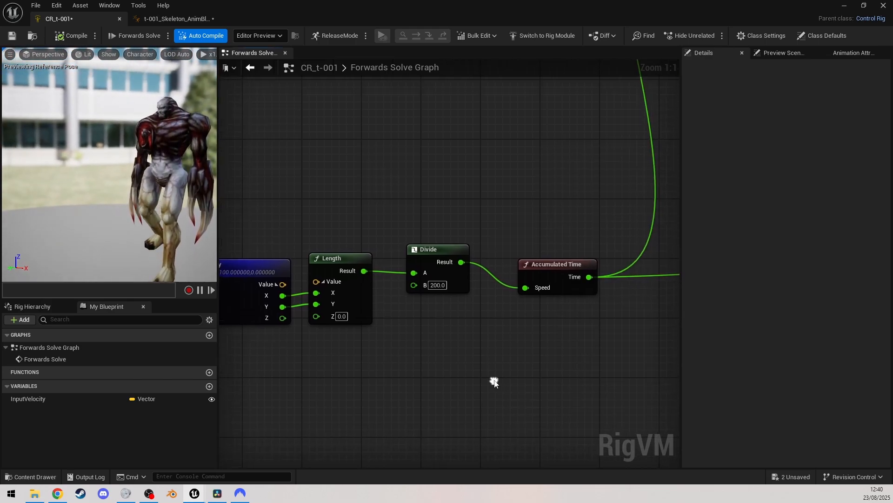
right_click_drag(148, 223, 108, 227)
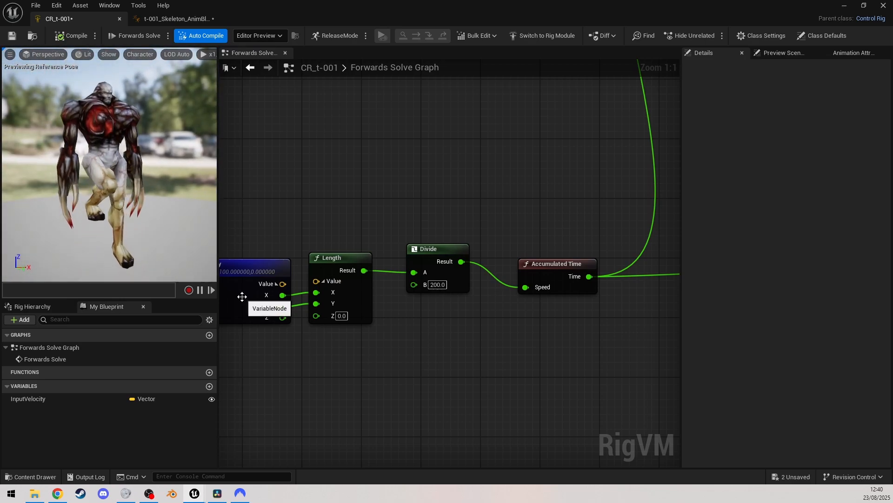
Close the Control Rig and animation blueprint editors and browse back to the parent NewFolder under ThirdPerson/Blueprints.
left_click(178, 19)
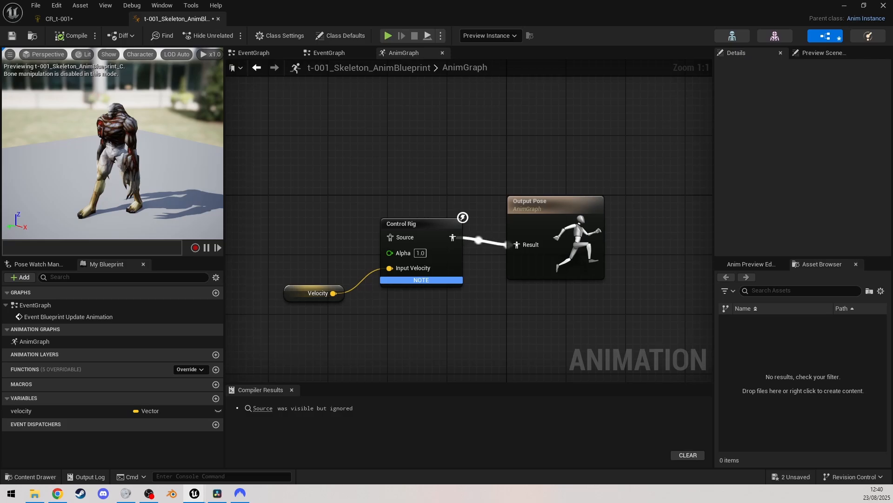
left_click(118, 19)
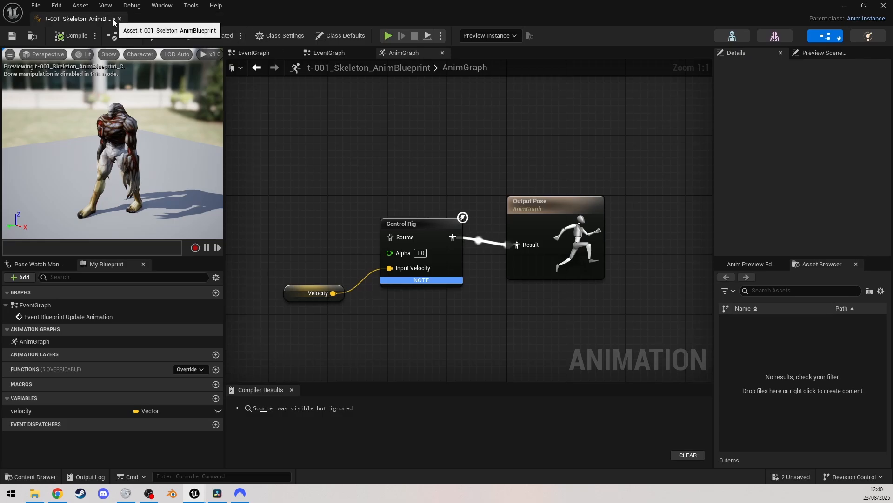
left_click(121, 19)
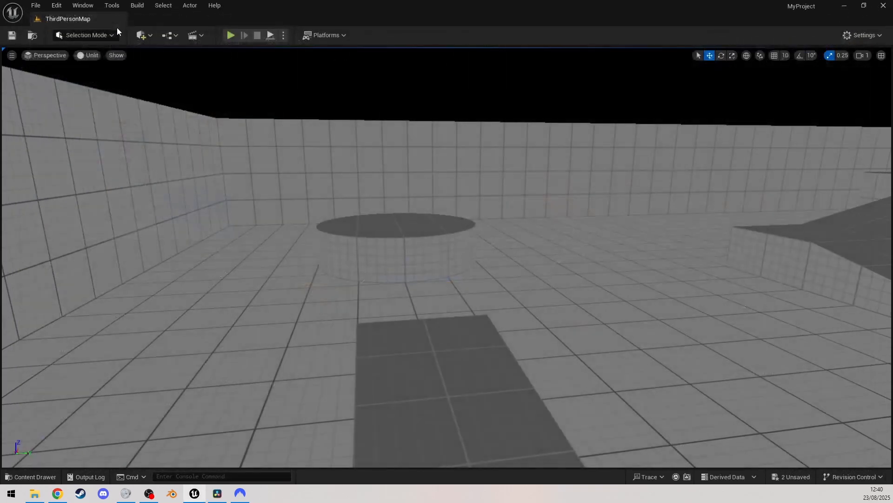
left_click(32, 477)
key("alt+Left")
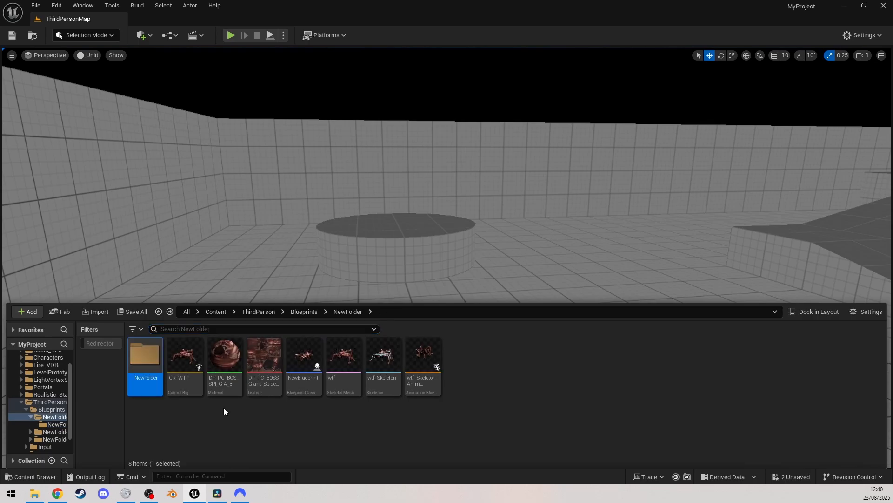
Open the BP_ThirdPersonCharacter blueprint from the ThirdPerson/Blueprints folder and show the character in its viewport.
key("alt+Left")
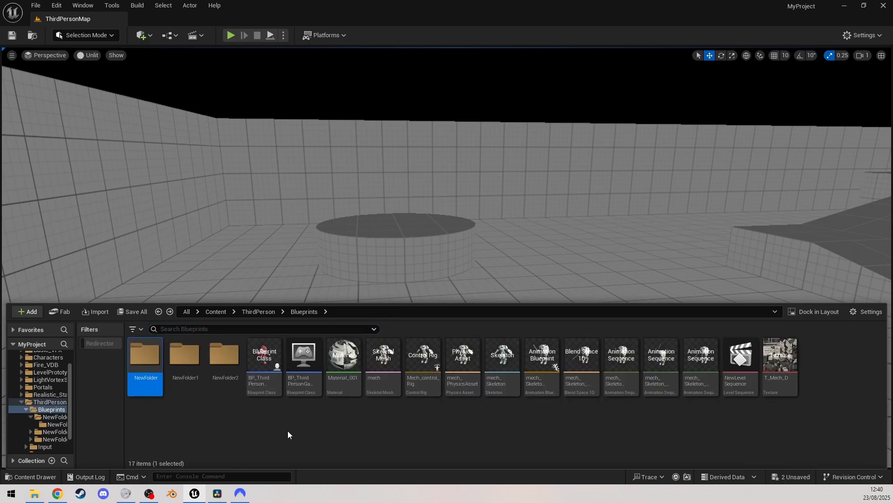
double_click(273, 371)
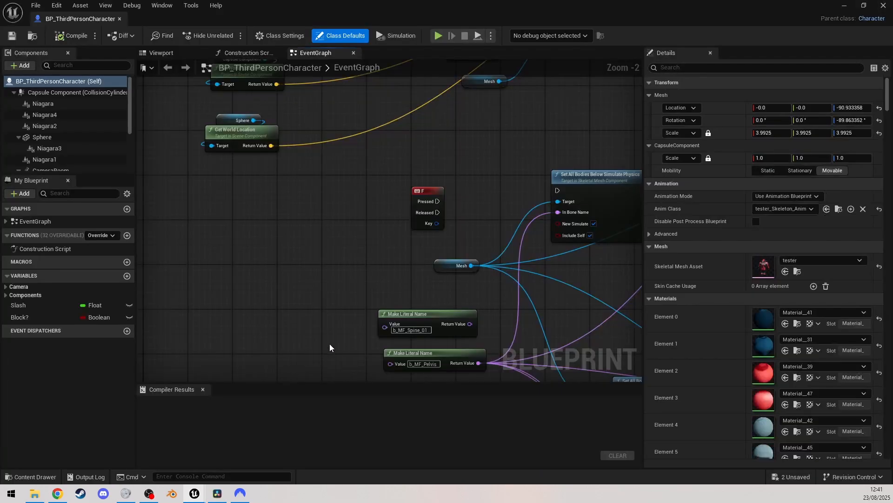
left_click(161, 53)
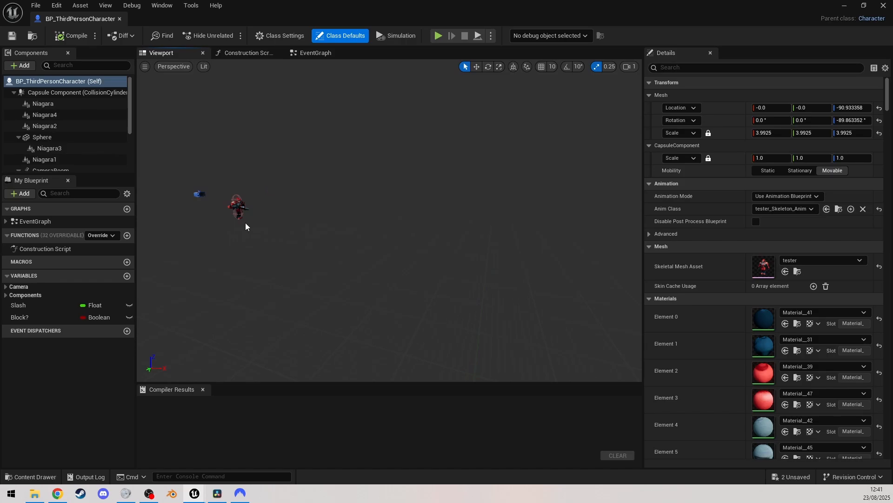
key("w")
right_click_drag(389, 220, 446, 220)
key("a")
right_click_drag(402, 237, 400, 237)
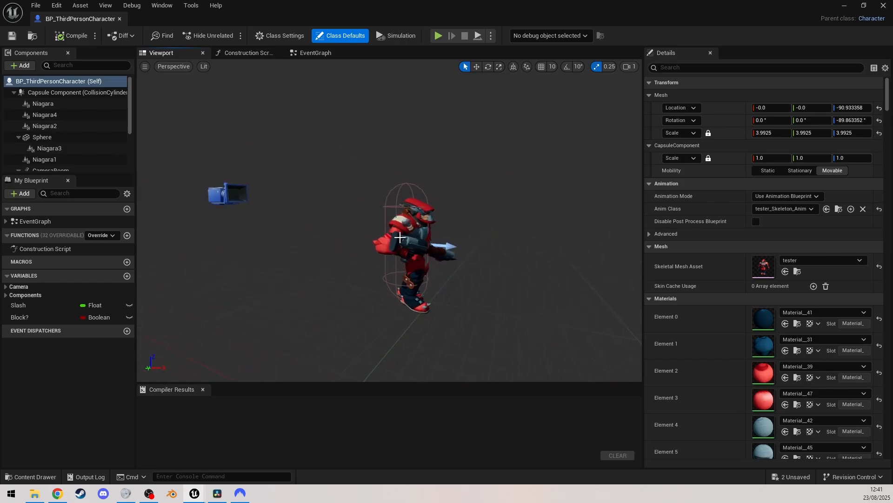
Set the character Mesh component's Skeletal Mesh Asset to t-001.
left_click(400, 229)
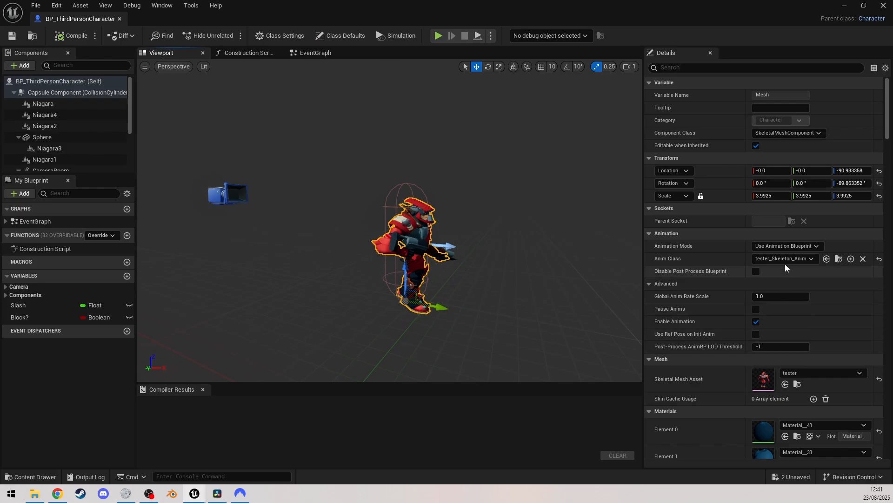
left_click(792, 372)
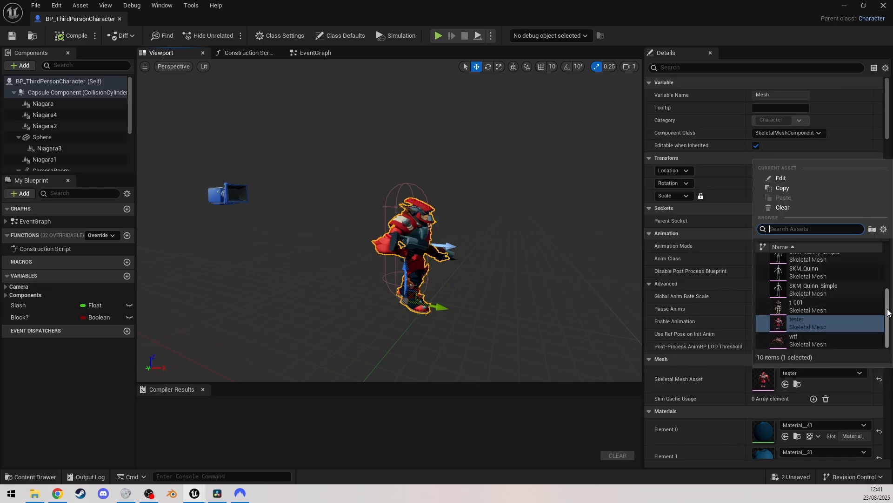
left_click_drag(888, 324, 890, 347)
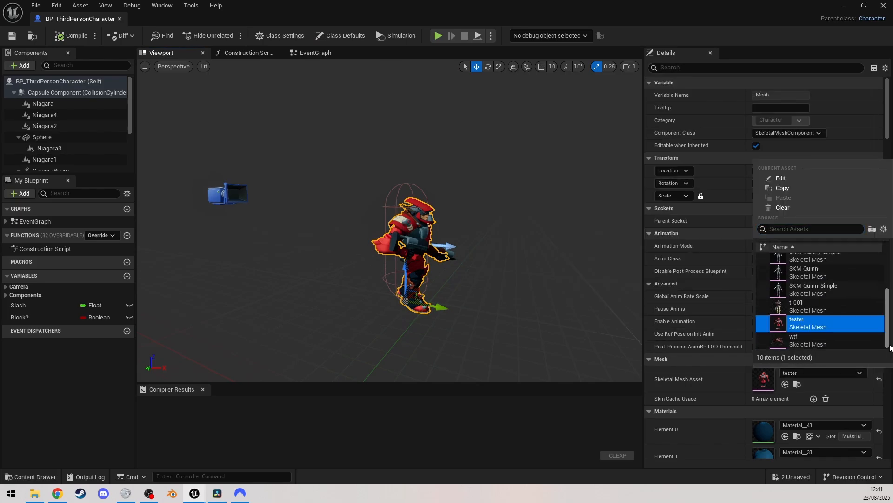
left_click(808, 306)
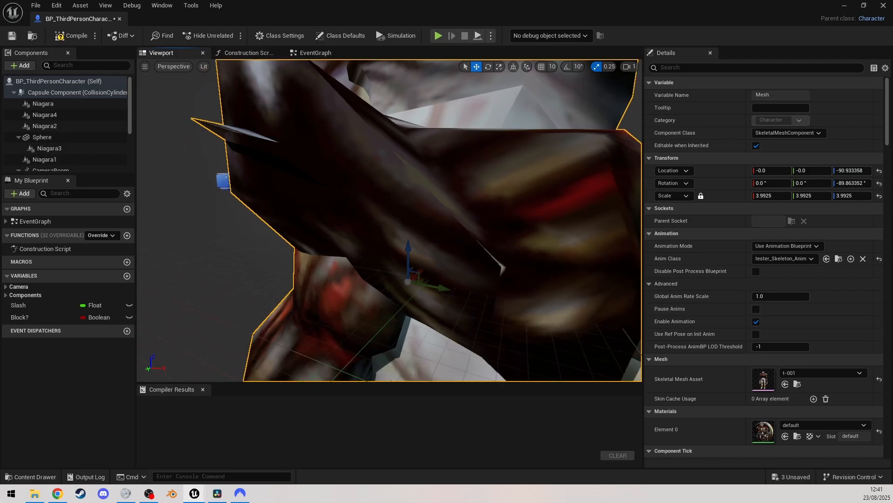
right_click_drag(419, 223, 261, 223)
Reset the Mesh component's location, rotation and scale to their default values.
left_click(880, 170)
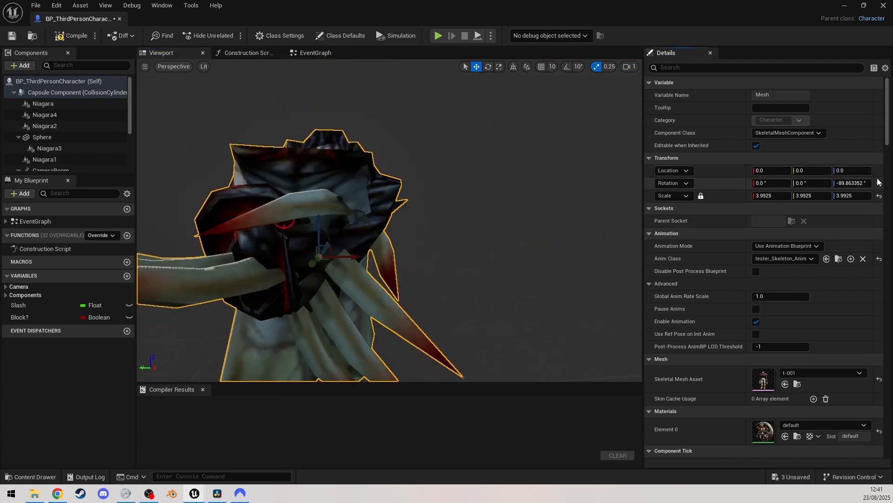
left_click(879, 183)
left_click(879, 196)
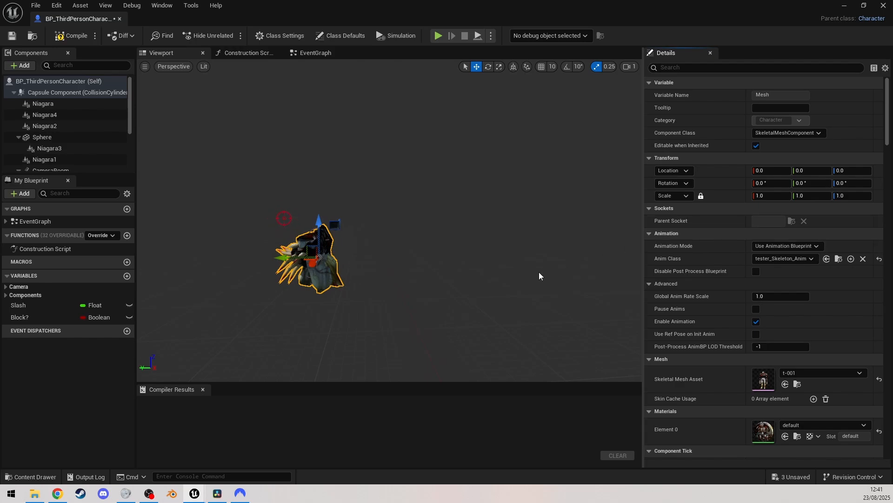
right_click_drag(538, 275, 567, 279)
Set the Mesh component's Anim Class to t-001_Skeleton_AnimBlueprint.
left_click(782, 259)
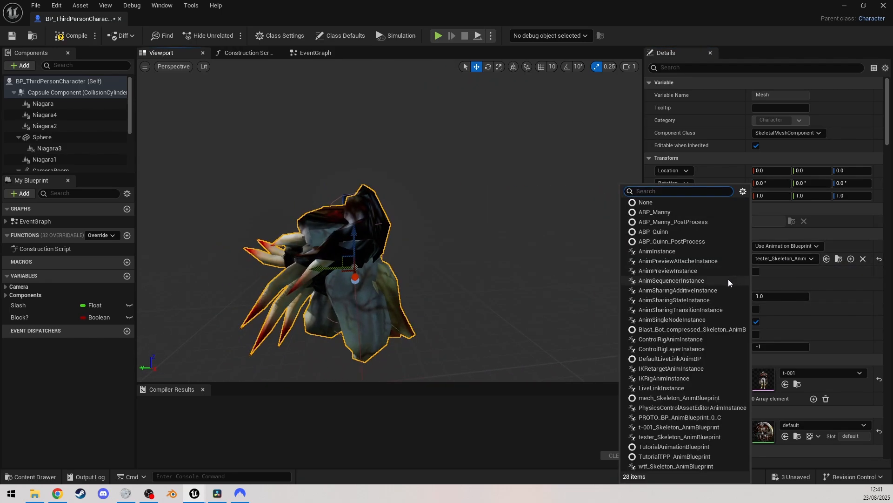
left_click(671, 428)
right_click_drag(514, 290, 524, 309)
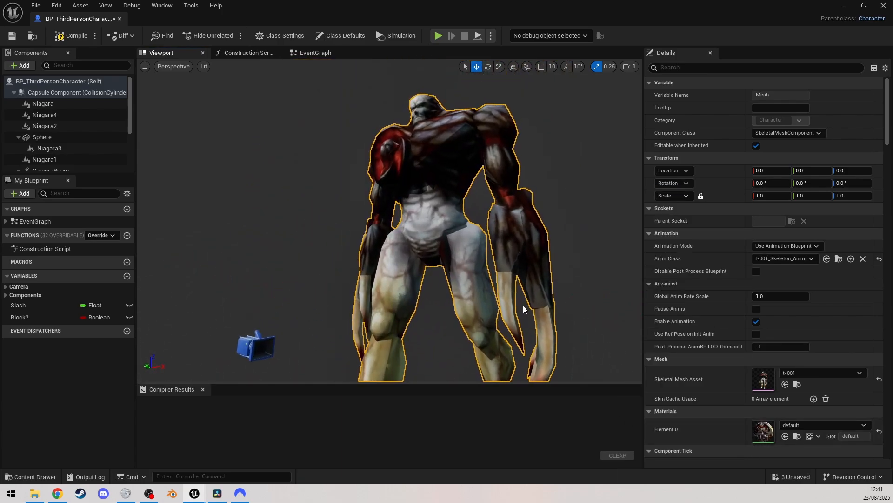
Lower the mesh to a Z location of about -77.8 and scale it uniformly to 0.335.
key("s")
mouse_move(388, 263)
right_mouse_down()
mouse_move(396, 311)
mouse_move(388, 264)
right_mouse_up()
key("w")
left_click_drag(382, 263, 384, 297)
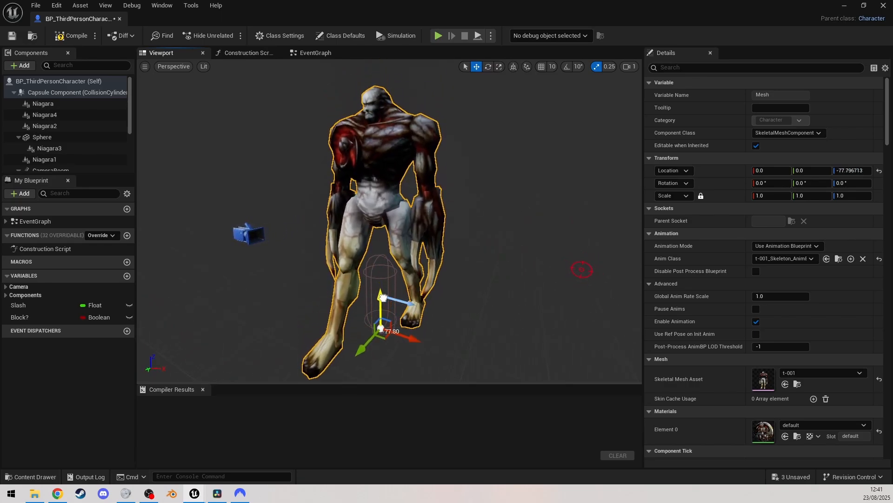
left_click_drag(851, 195, 828, 196)
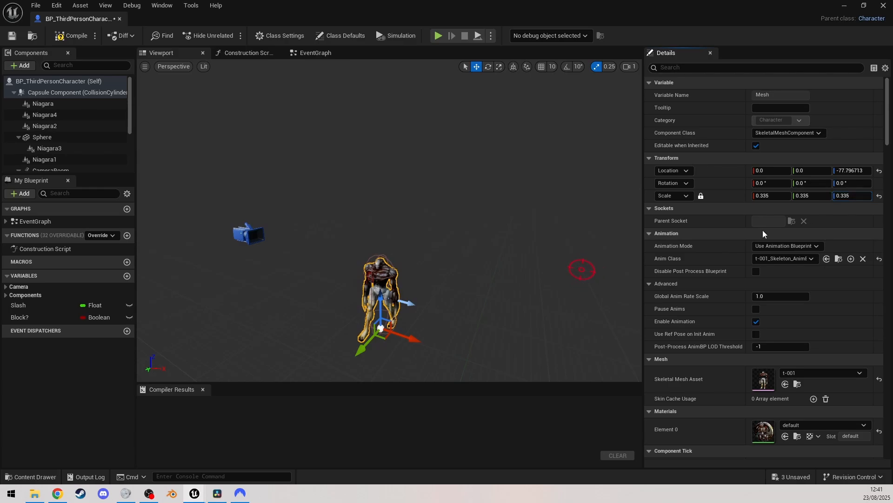
right_click_drag(521, 247, 608, 155)
Rotate the mesh to -90° about Z so it faces the forward arrow, and reset its location.
left_click(489, 67)
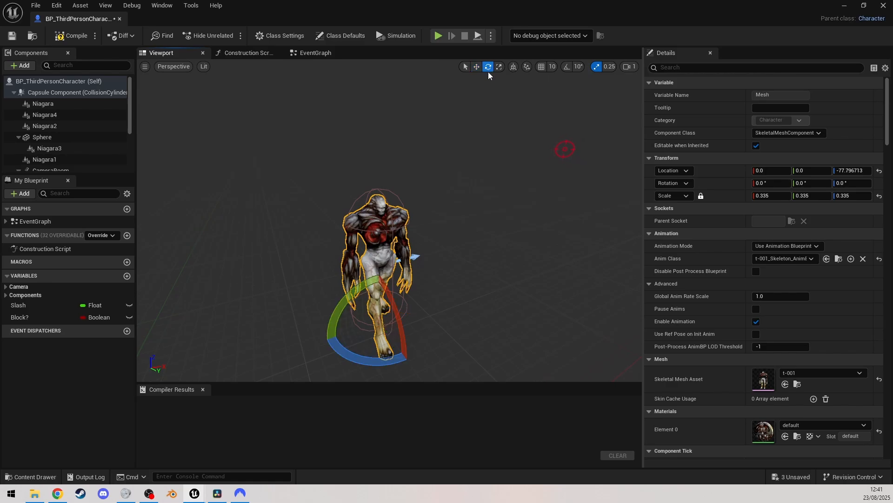
mouse_move(372, 360)
right_mouse_down()
mouse_move(419, 360)
mouse_move(370, 369)
right_mouse_up()
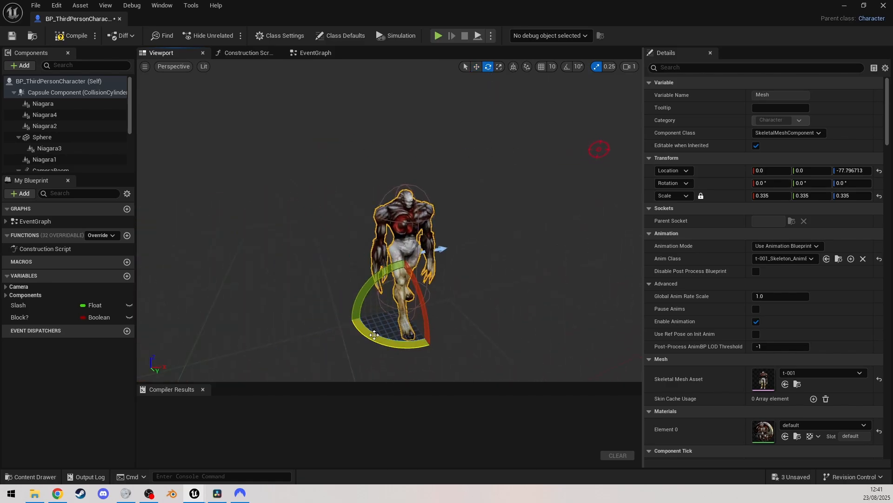
left_click_drag(374, 335, 381, 278)
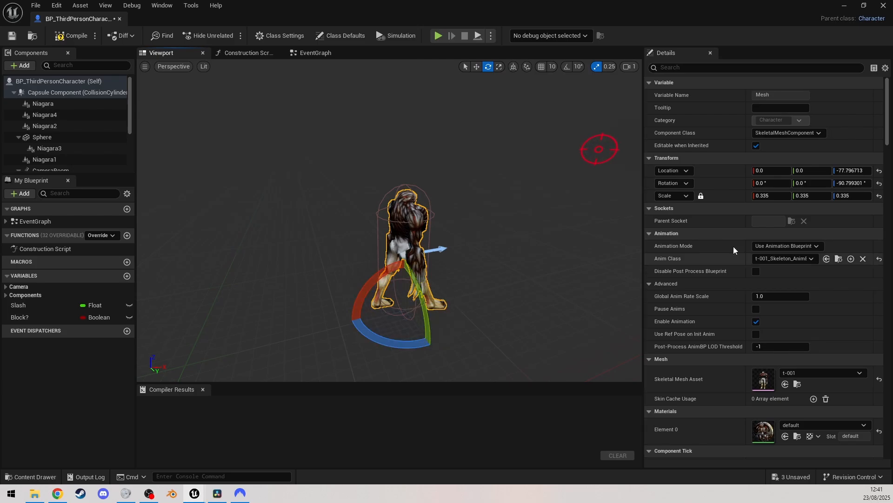
left_click(880, 171)
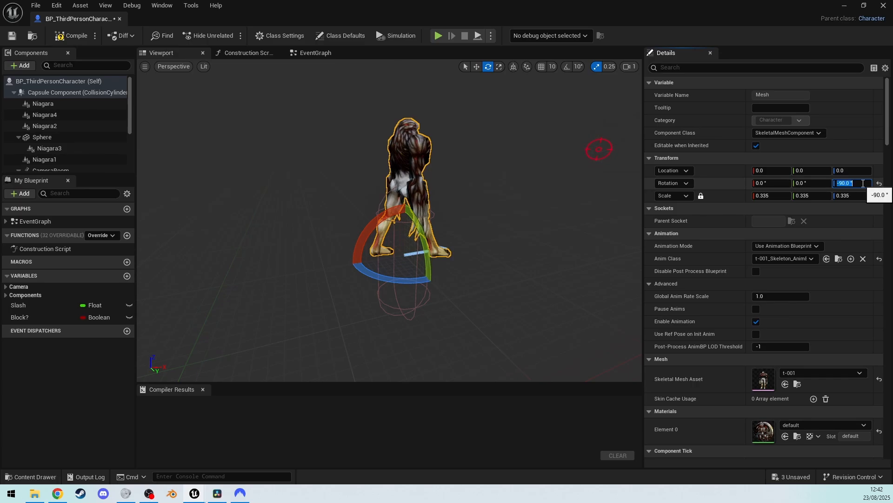
Lower the mesh to a Z location of about -90.2 so it fits the capsule, and compile the blueprint.
mouse_move(520, 256)
right_mouse_down()
mouse_move(539, 251)
mouse_move(521, 256)
right_mouse_up()
key("w")
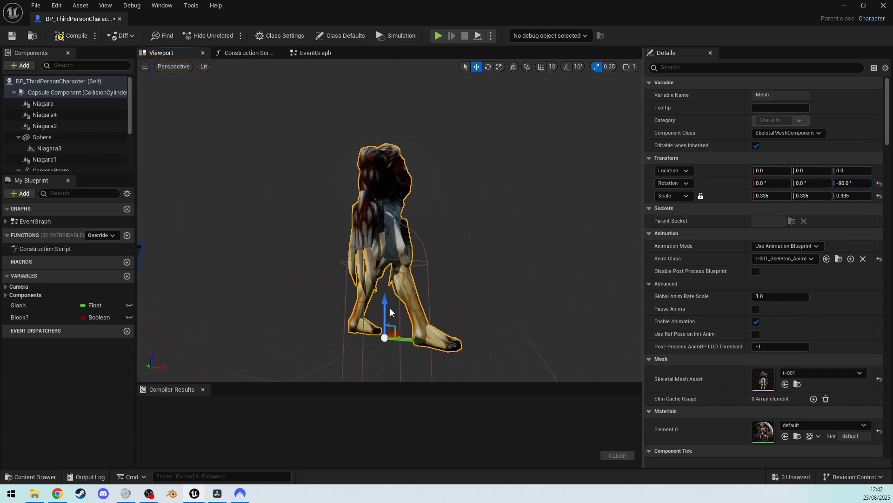
left_click_drag(386, 308, 386, 369)
key("d")
right_click_drag(396, 357, 325, 369)
key("s")
left_click_drag(474, 224, 473, 255)
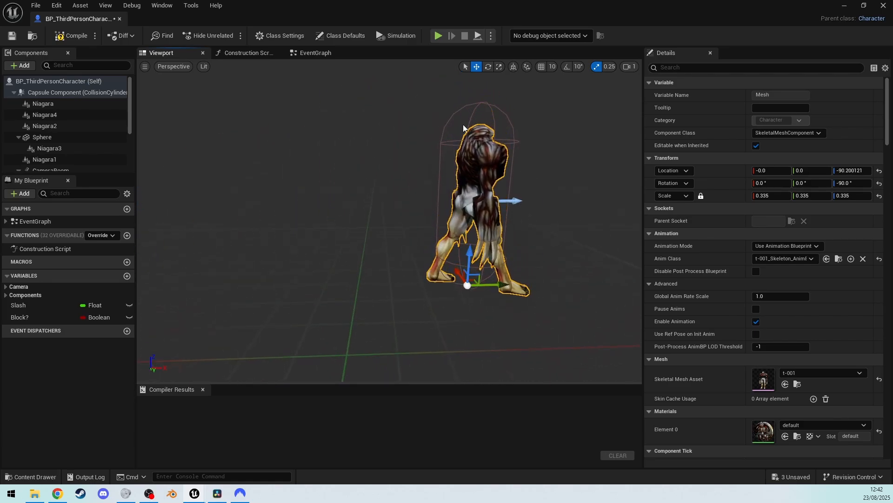
left_click(75, 40)
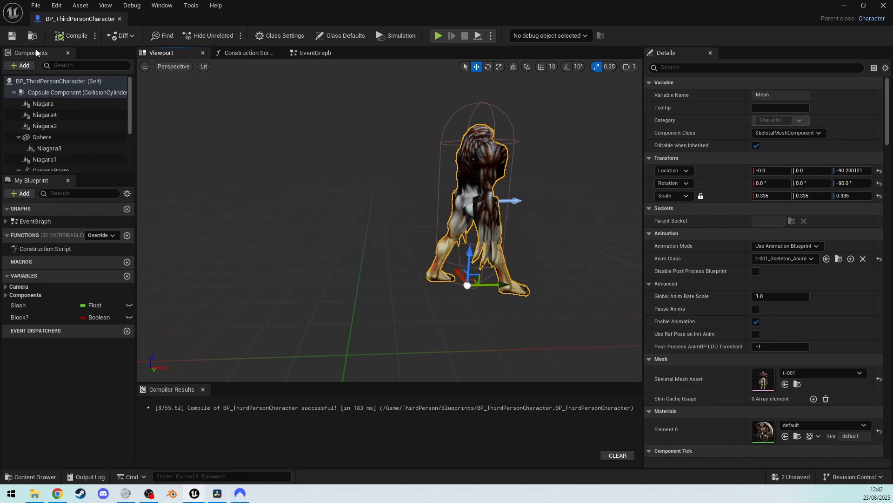
In the character's class defaults, enable Orient Rotation to Movement, disable Use Controller Desired Rotation, and compile the blueprint.
key("d")
right_click_drag(391, 233, 307, 227)
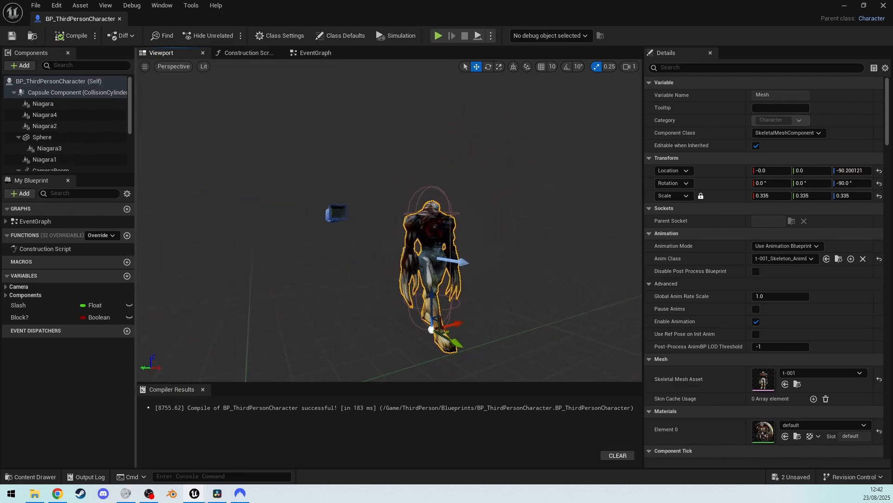
left_click(102, 82)
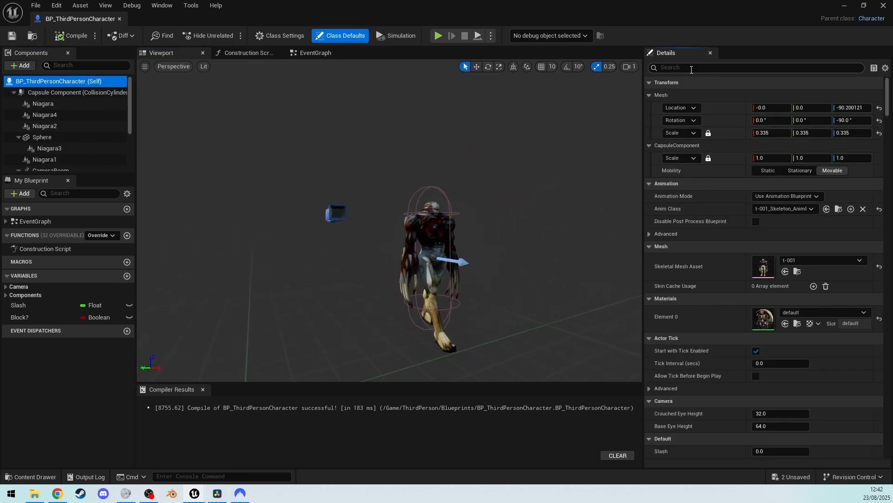
left_click(690, 68)
type("rot")
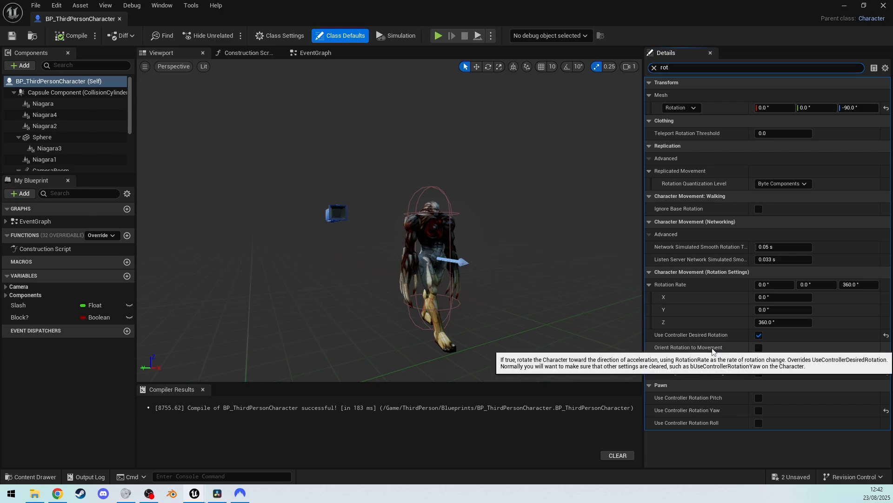
left_click(759, 348)
left_click(759, 335)
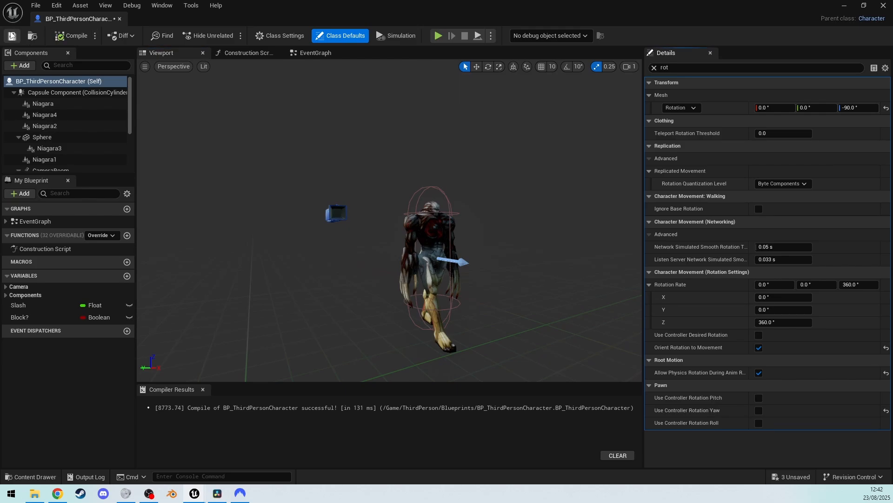
Play the ThirdPersonMap level, walk the character around in all directions to check the procedural walk, and stop the play session.
left_click_drag(442, 1, 671, 57)
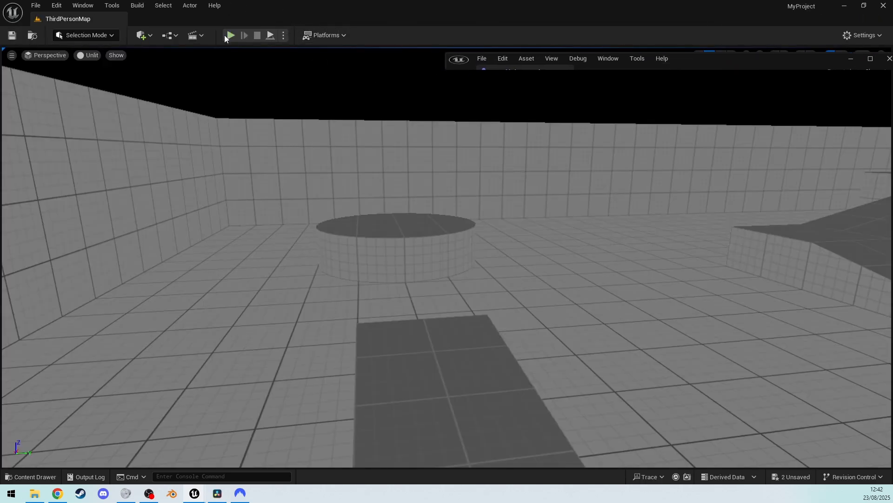
key("alt+p")
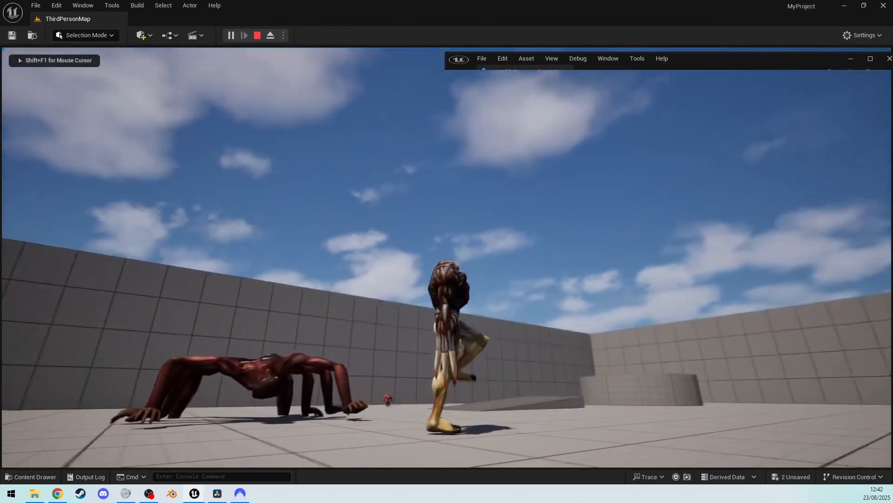
key("d")
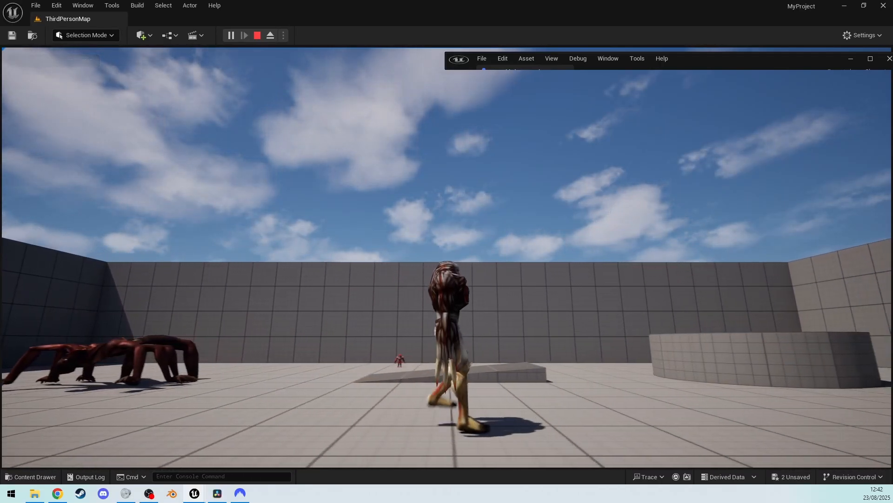
key("w")
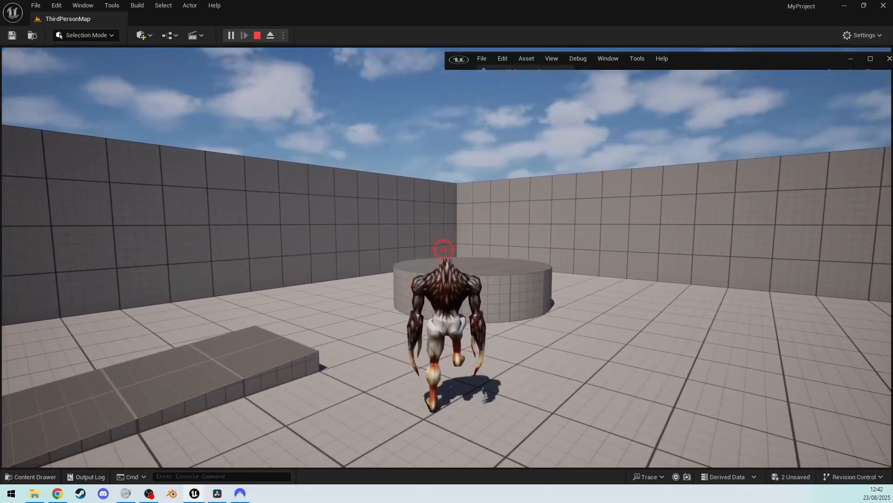
key("s")
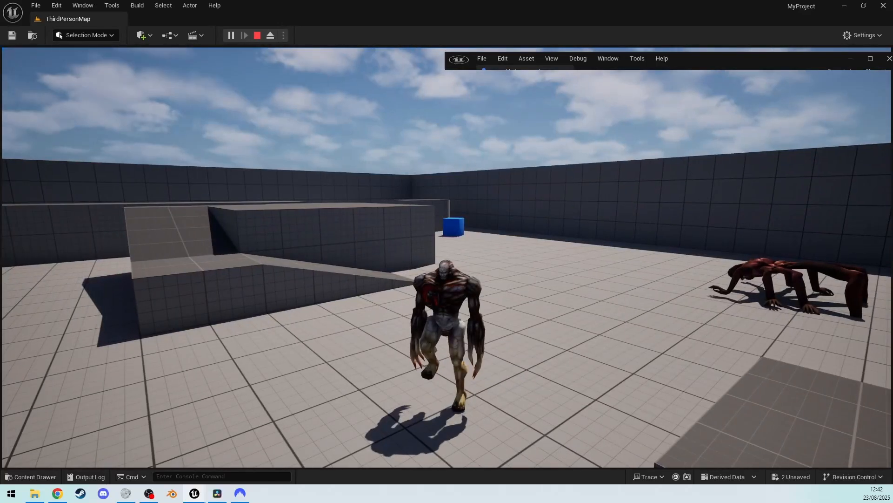
key("a")
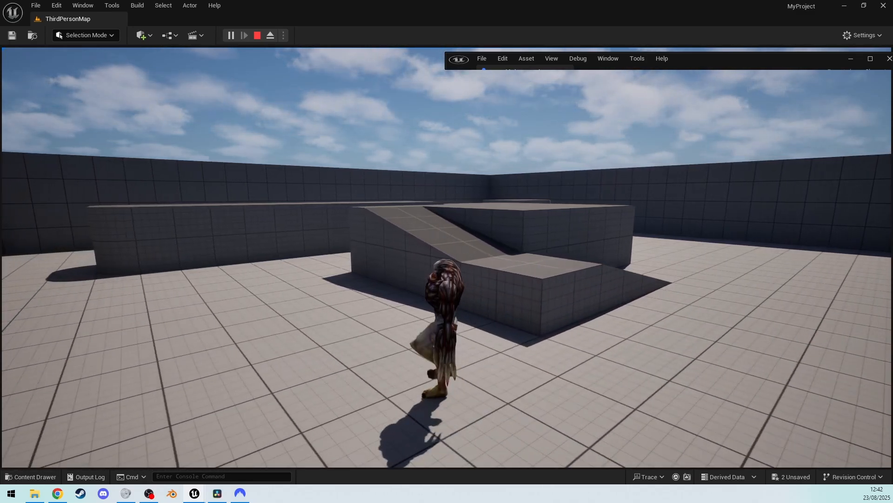
key("w")
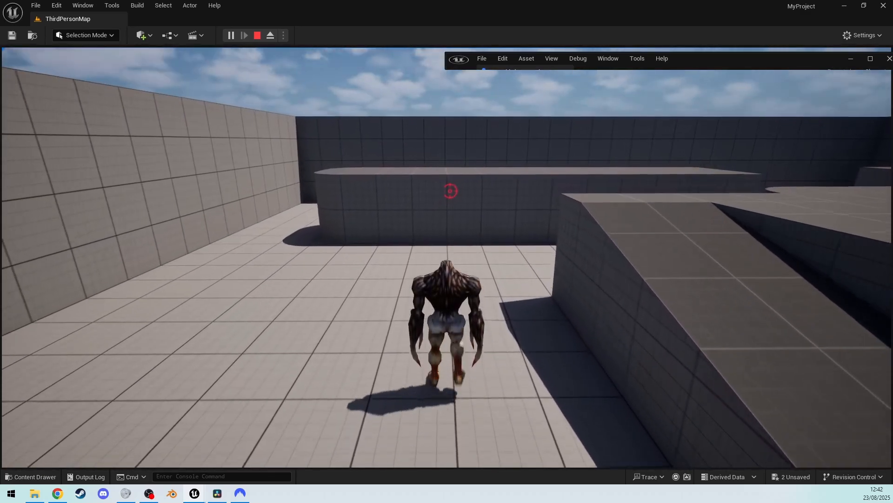
key("s")
key("d")
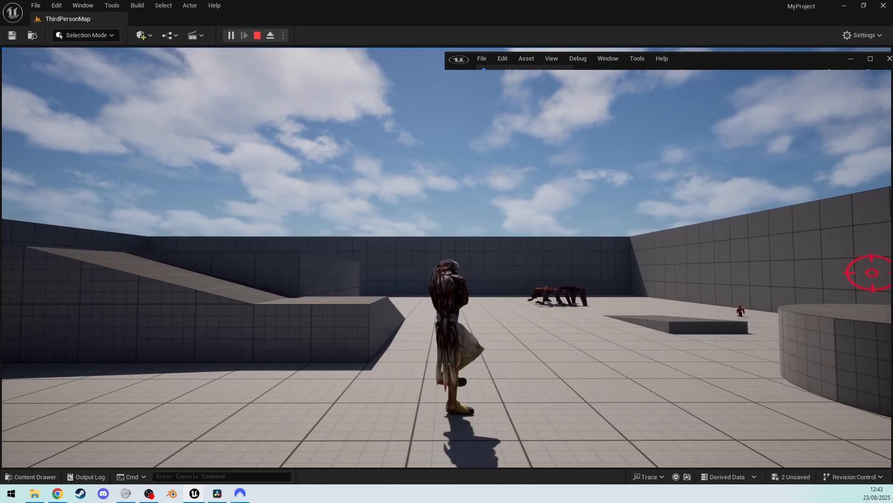
key("d")
key("Escape")
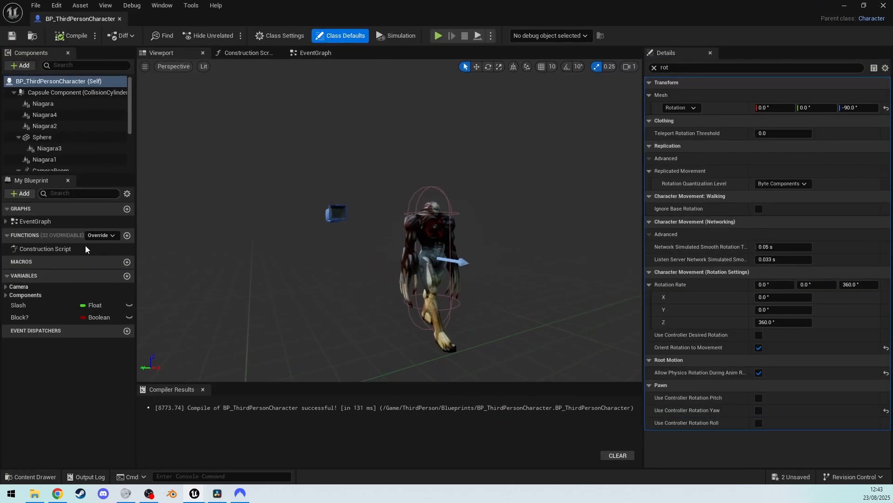
Open the CR_t-001 Control Rig from the first subfolder of the ThirdPerson Blueprints folder.
left_click(32, 475)
key("alt+Left")
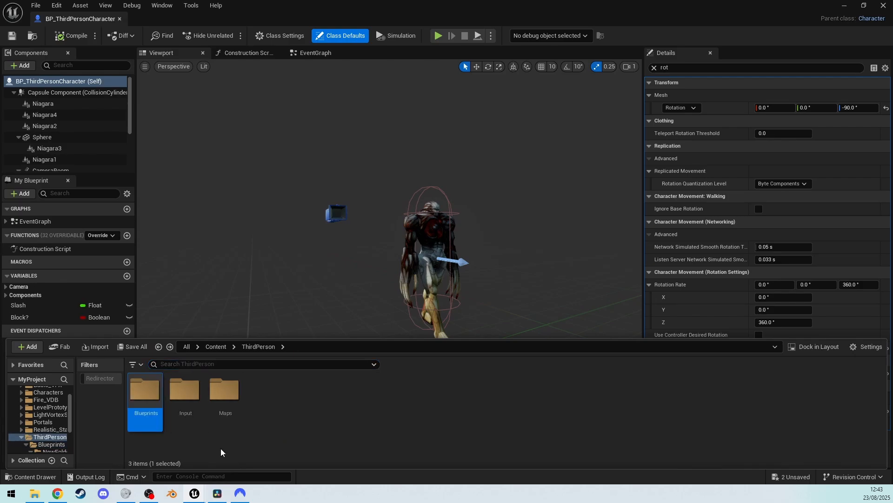
double_click(139, 396)
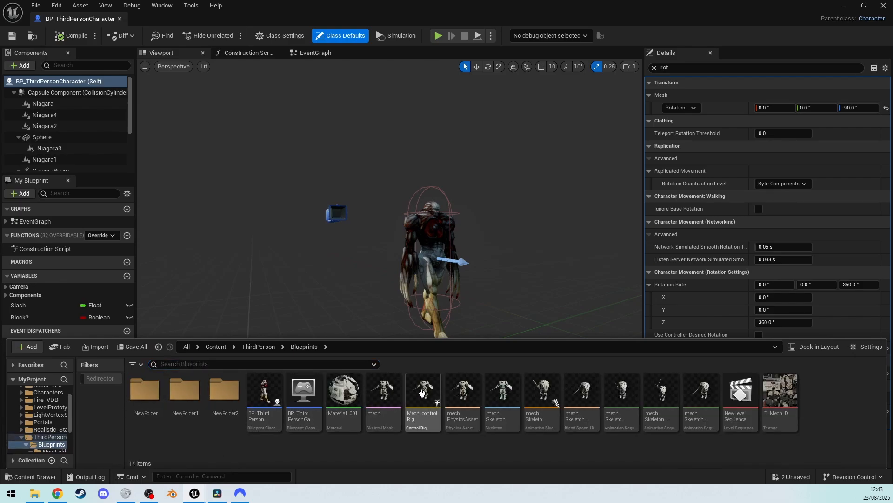
double_click(145, 391)
double_click(145, 390)
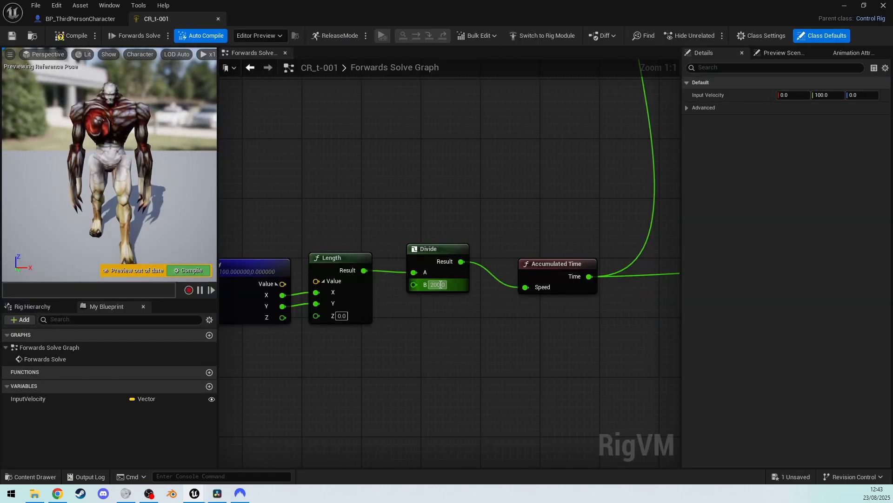
Set B to 100 on the Divide node that feeds Accumulated Time's speed, and compile the Control Rig.
left_click(441, 285)
type("100")
key("Return")
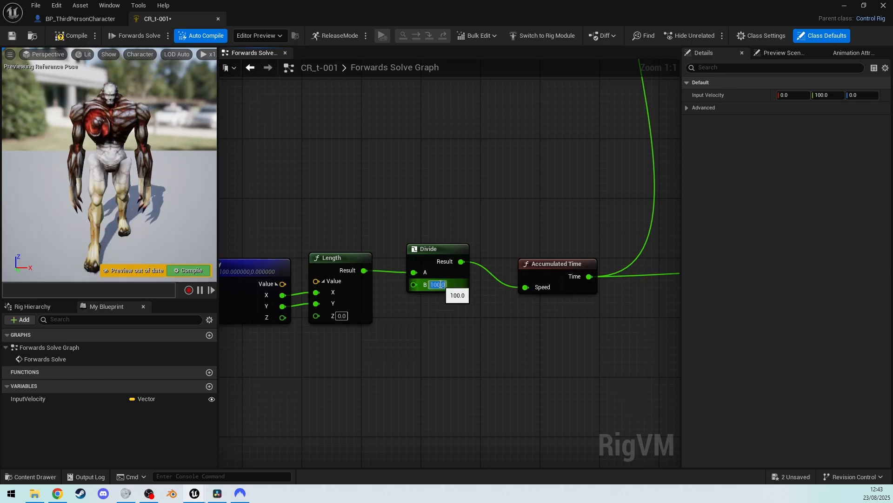
left_click(183, 271)
Play the ThirdPersonMap level, walk the character to check the stride speed, stop playing, and return to the Control Rig.
left_click_drag(588, 6, 617, 73)
left_click(231, 35)
left_click(243, 186)
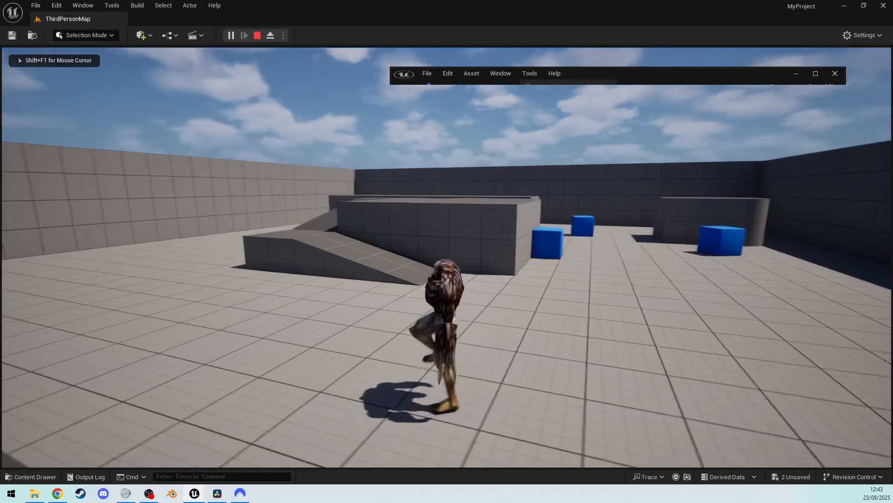
key("w")
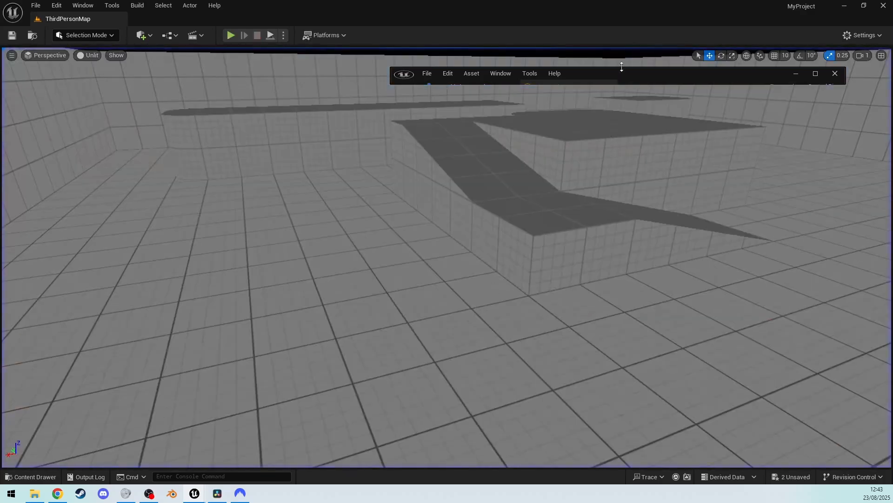
double_click(621, 73)
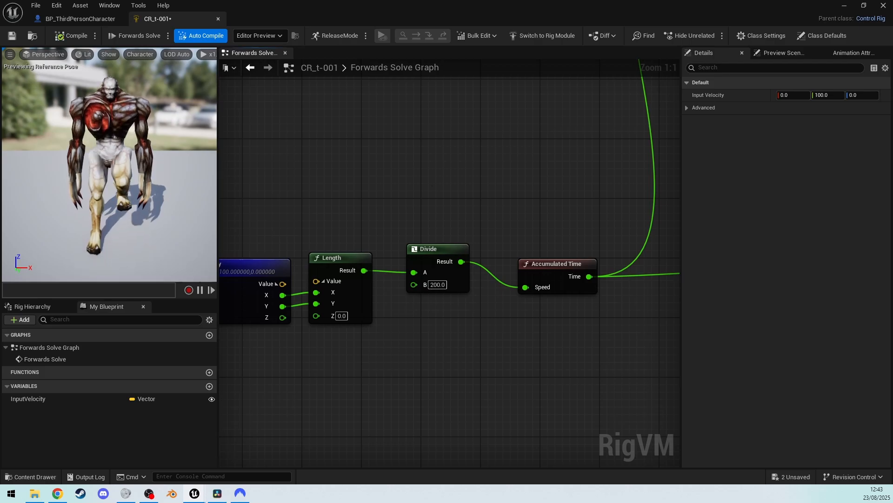
Change the middle key at time 0.5 in the right leg's V-shaped stride curve to Break interpolation.
right_click_drag(502, 233, 405, 275)
right_click_drag(549, 207, 302, 303)
right_click_drag(577, 216, 382, 393)
right_click_drag(553, 264, 207, 199)
scroll(498, 232, "down", 4)
right_click_drag(608, 294, 231, 267)
right_click_drag(638, 314, 446, 200)
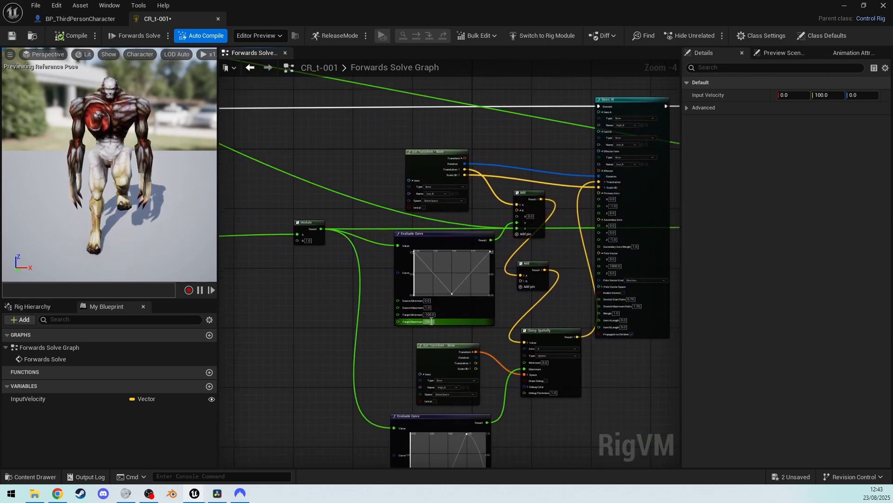
left_click(453, 295)
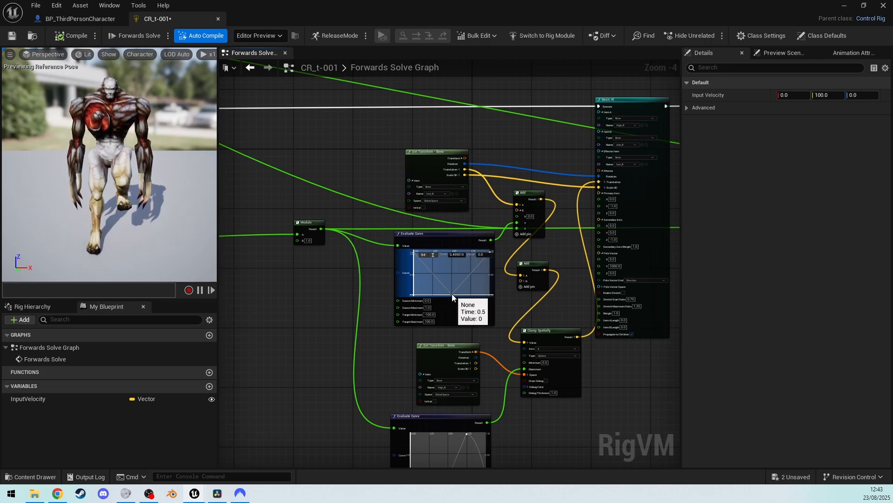
right_click(453, 296)
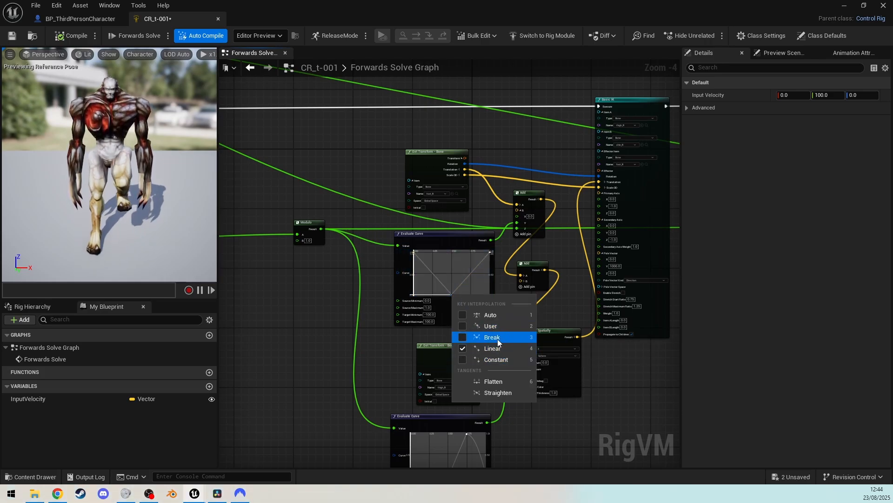
left_click(498, 340)
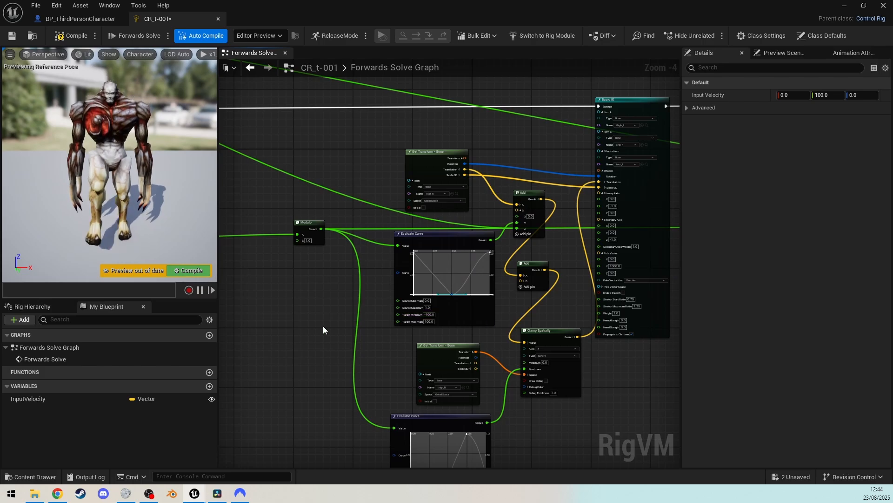
Give the middle key of the left leg's V-shaped stride curve Break interpolation, compile the Control Rig, and inspect the previewed walk.
right_click_drag(593, 421, 125, 409)
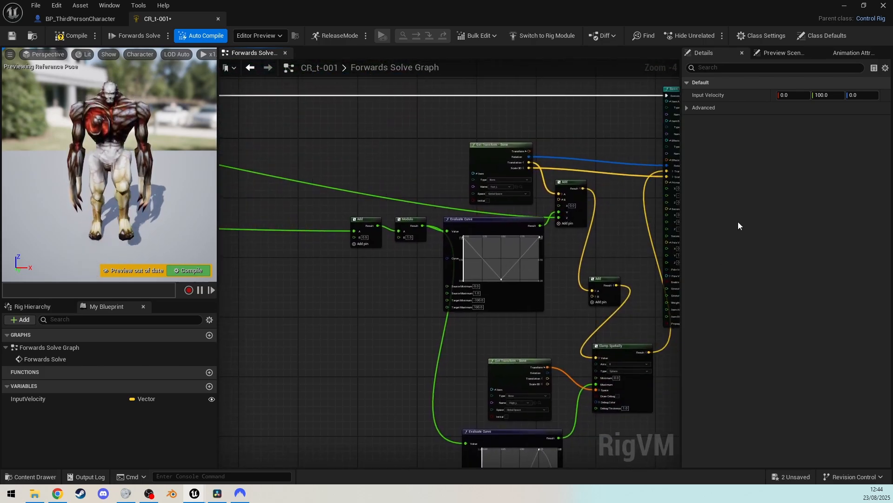
right_click(503, 282)
left_click(538, 333)
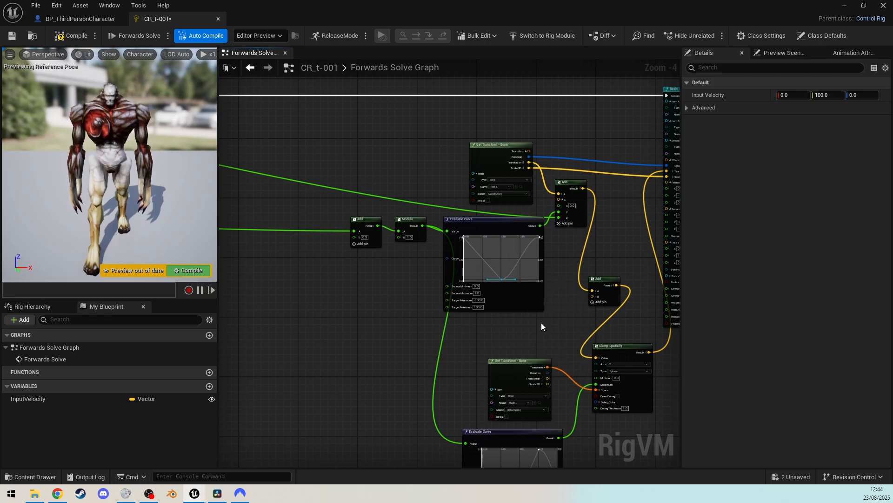
right_click_drag(364, 329, 688, 257)
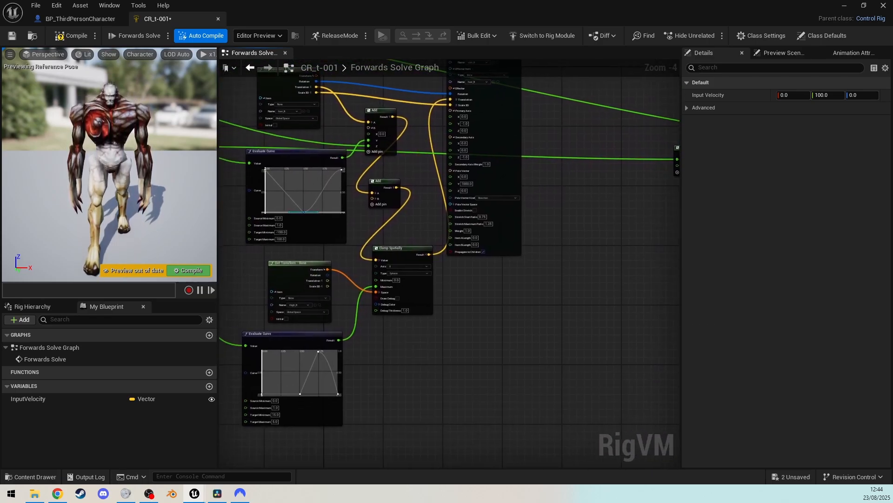
right_click_drag(308, 280, 311, 278)
left_click(179, 270)
right_click_drag(167, 236, 265, 237)
key("a")
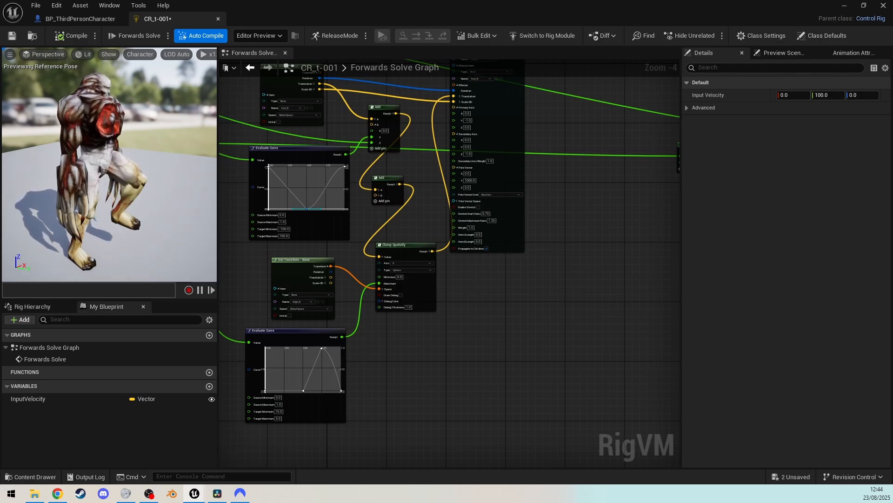
Play the ThirdPersonMap level, walk the character in different directions to check the smoothed stride, and stop the play session.
double_click(364, 4)
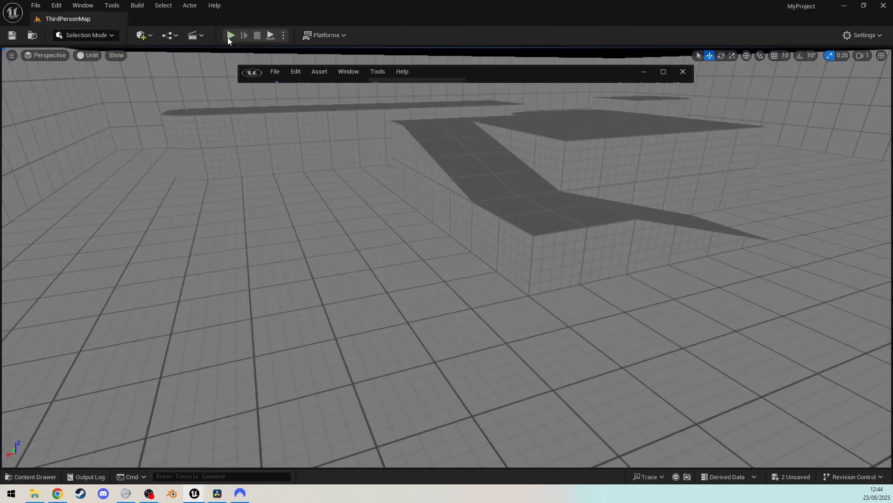
left_click(230, 36)
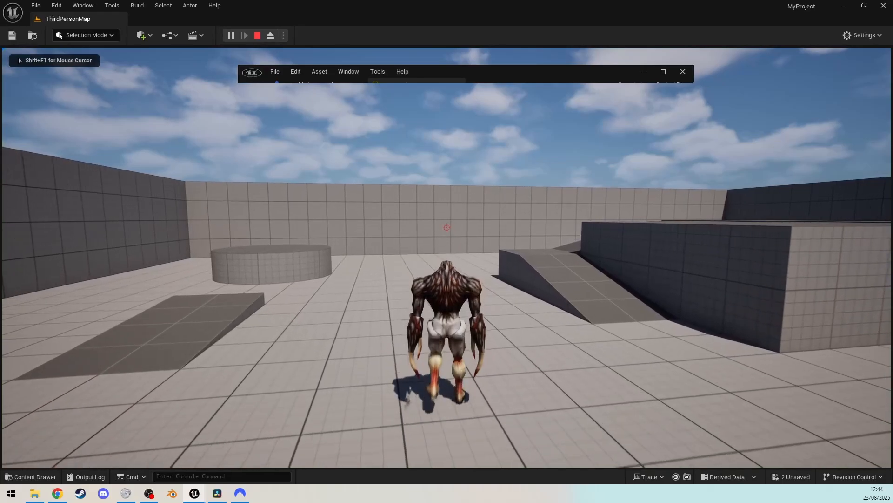
key("w")
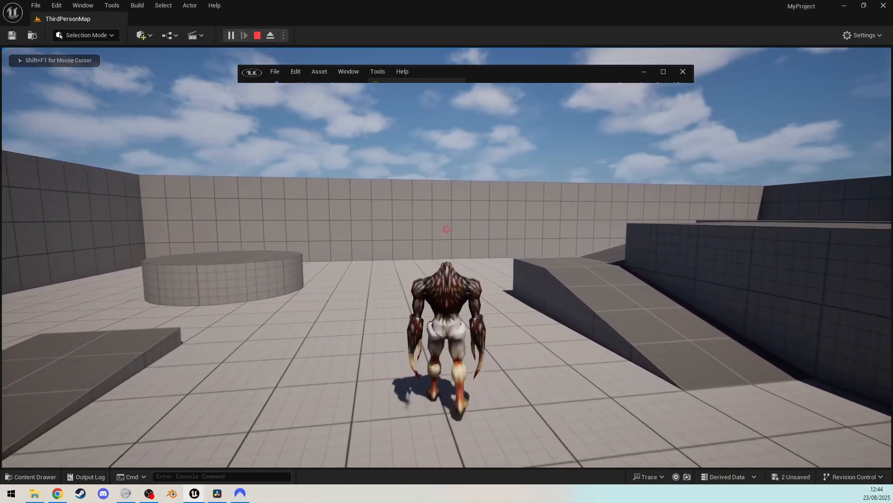
key("a")
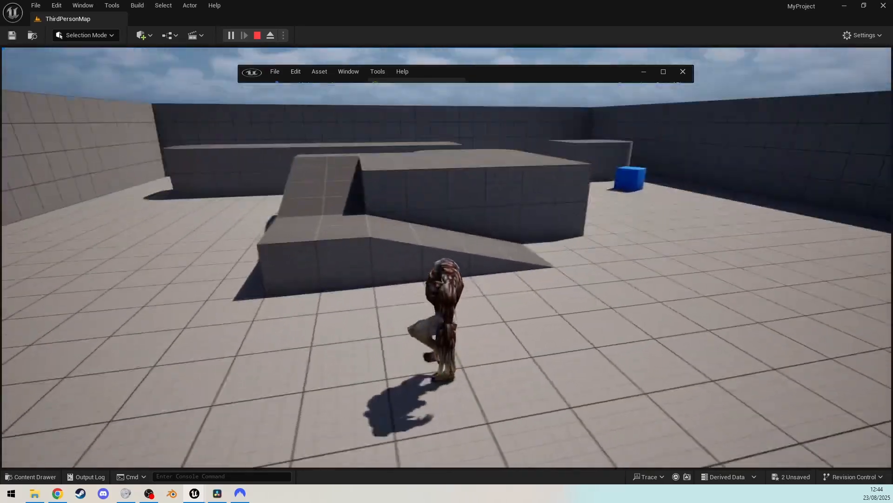
key("a")
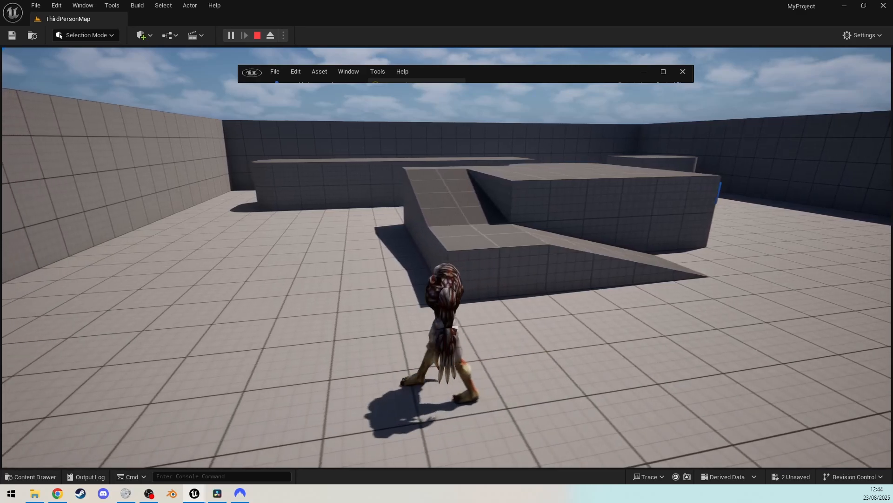
key("w")
key("d")
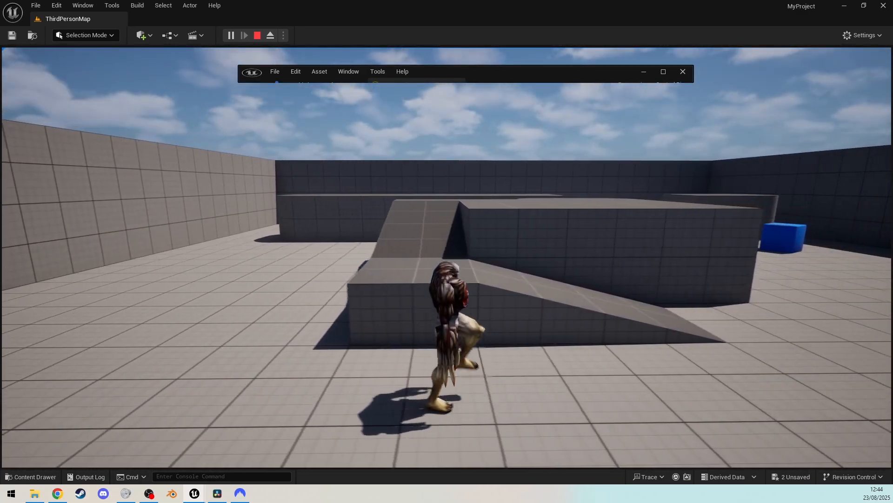
key("s")
key("a")
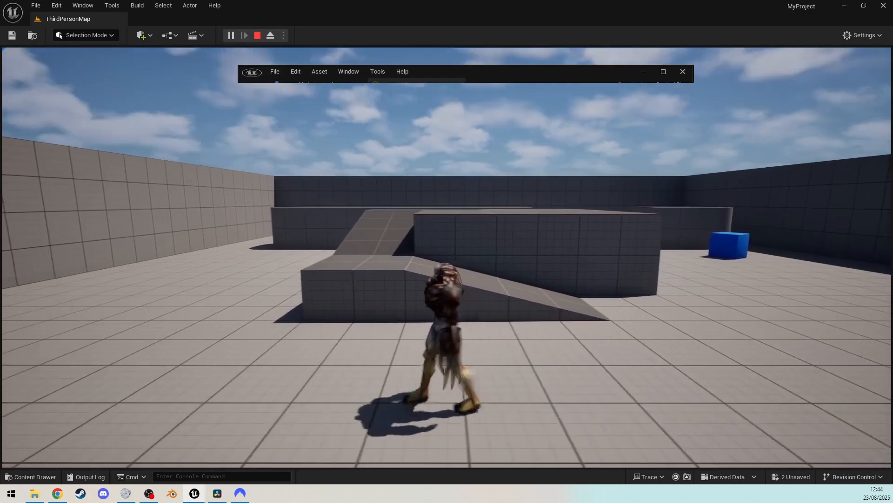
key("Escape")
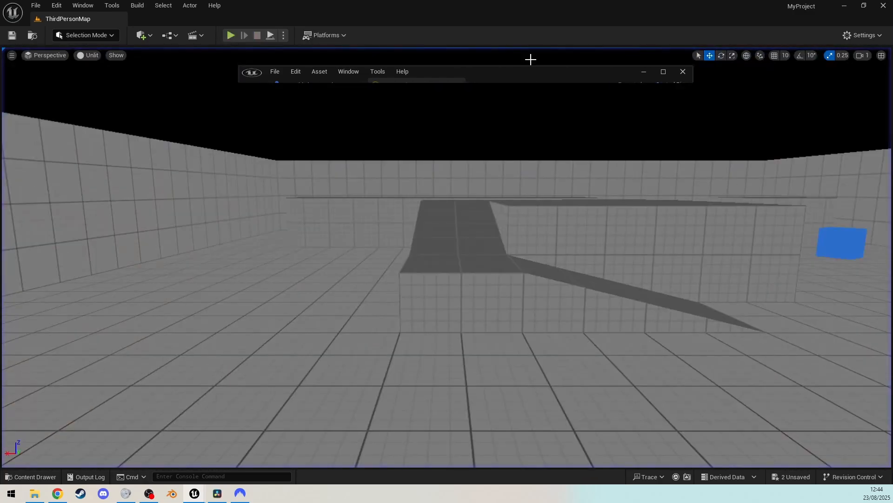
Reposition and smooth the peak key of the right leg's foot-lift curve feeding Clamp Spatially, and compile the Control Rig.
left_click_drag(533, 71, 554, 1)
right_click_drag(472, 346, 580, 326)
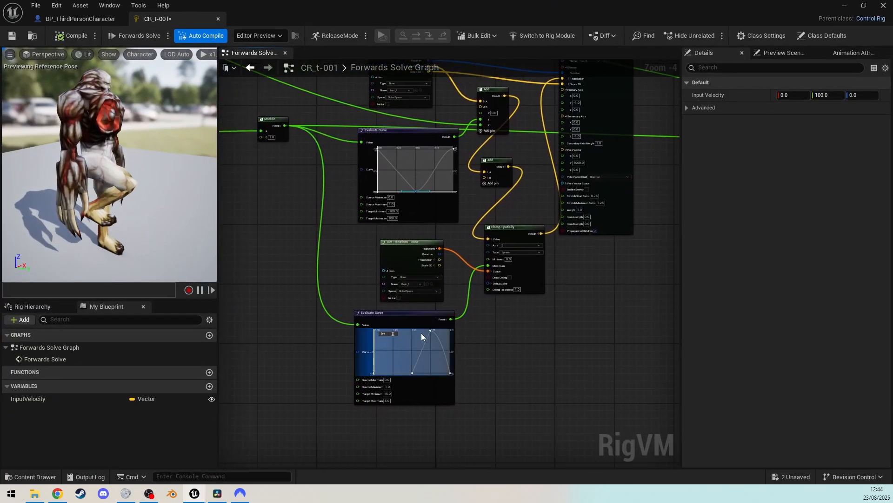
left_click_drag(429, 331, 440, 334)
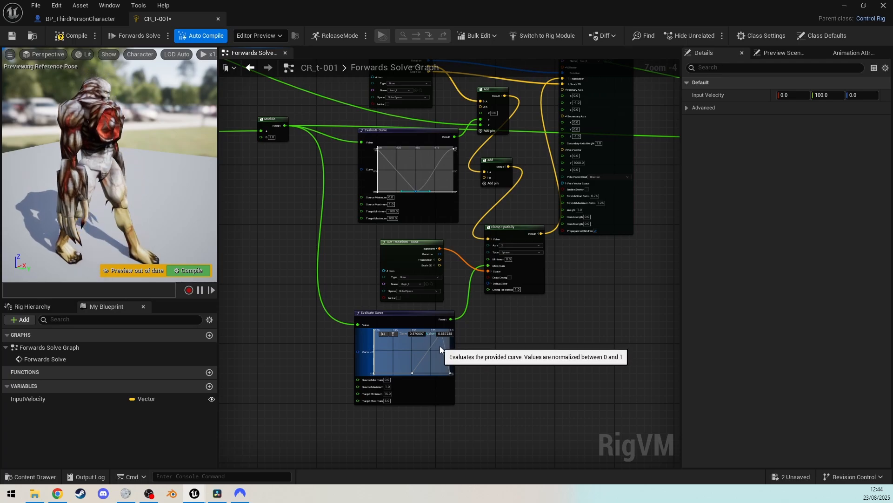
right_click_drag(465, 344, 425, 360)
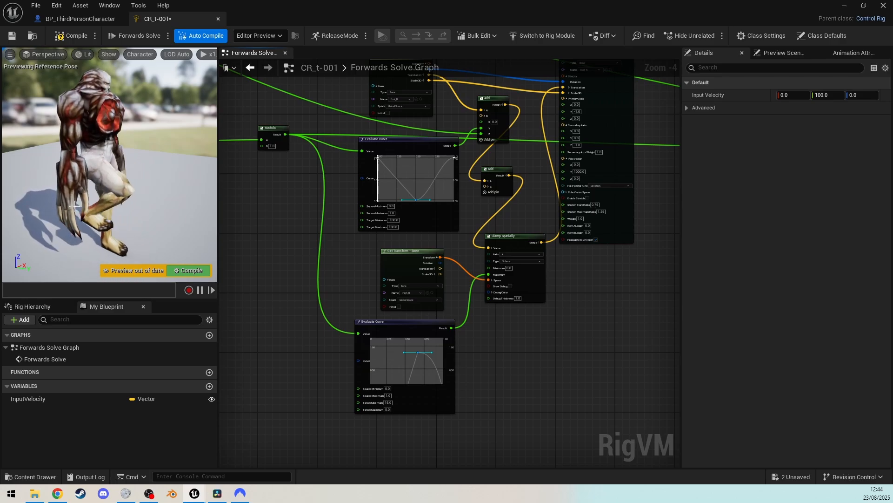
left_click_drag(419, 353, 425, 348)
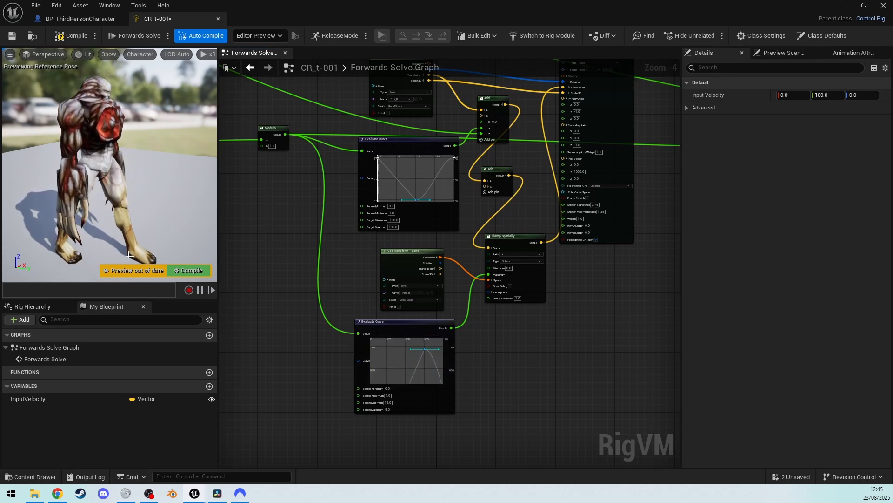
left_click(186, 271)
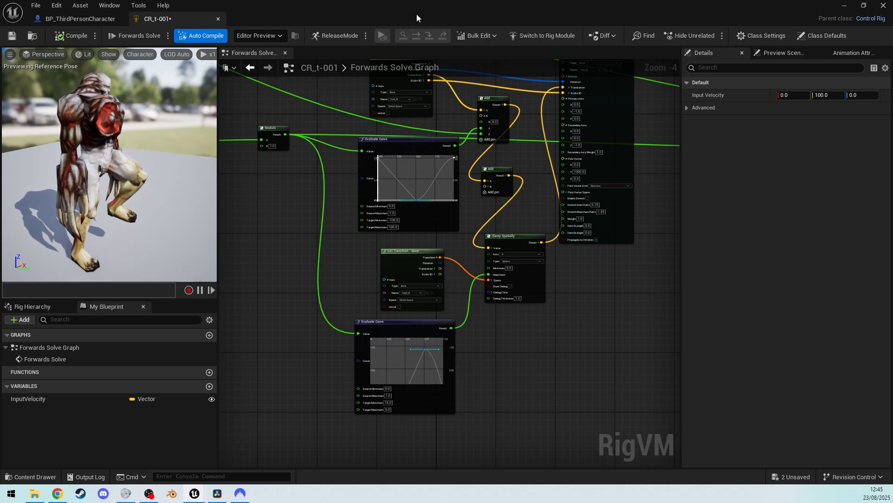
Smooth the peak key of the left leg's foot-lift curve to match the right leg's.
right_click_drag(582, 292, 679, 244)
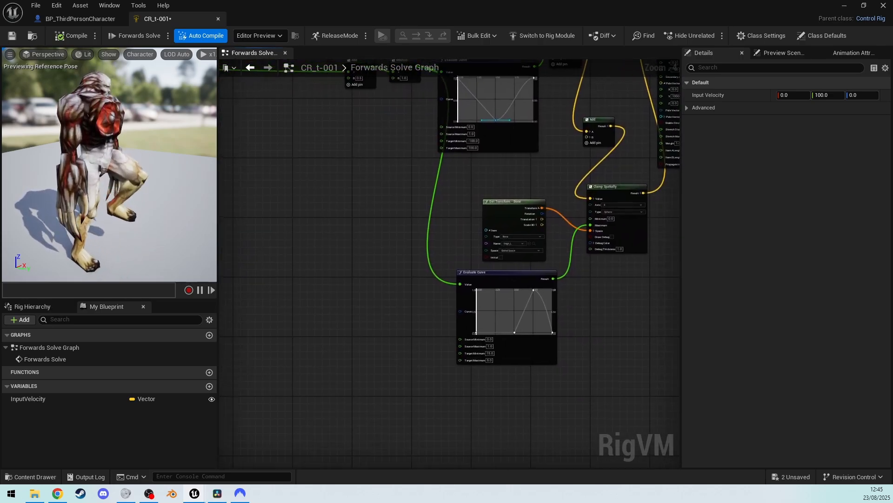
right_click_drag(691, 278, 385, 245)
right_click_drag(537, 333, 445, 333)
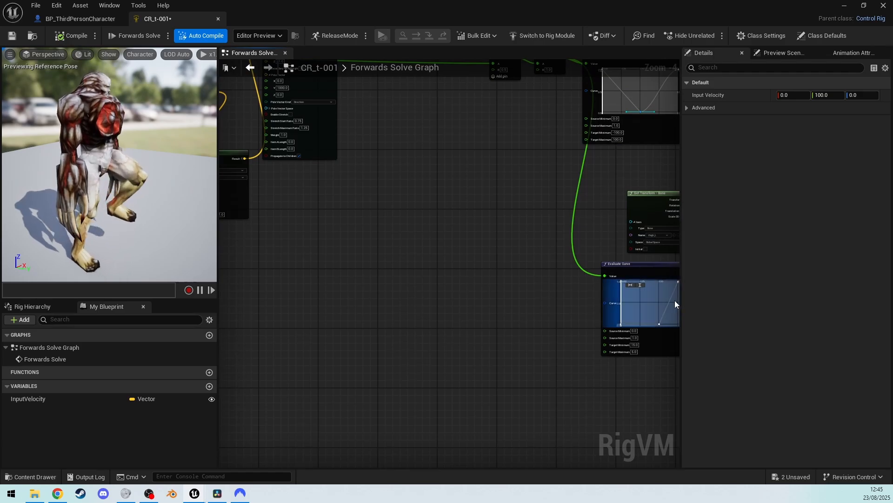
right_click_drag(676, 304, 568, 303)
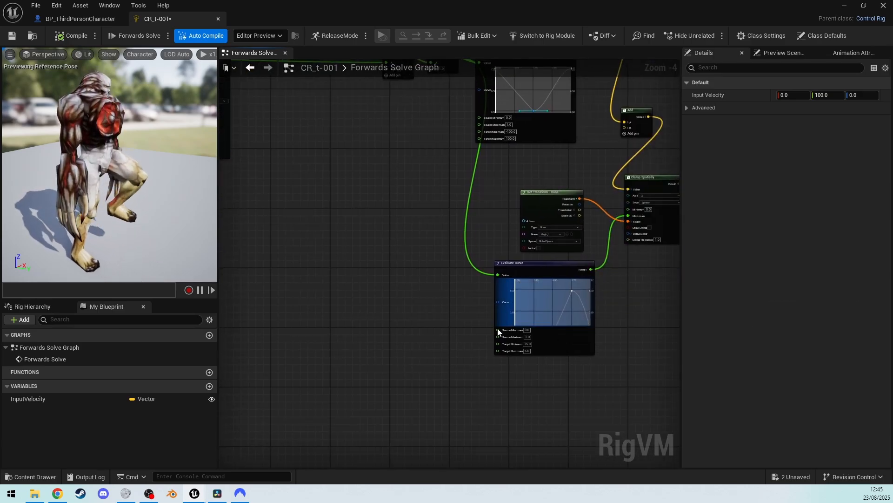
Reposition the Modulo node that feeds the spine's vertical-bob Evaluate Curve to make room beside it.
right_click_drag(411, 350, 645, 417)
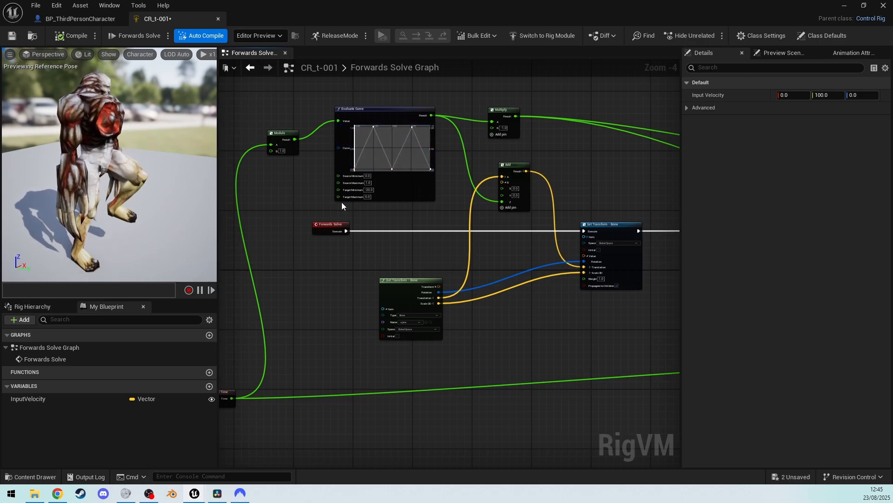
right_click_drag(342, 202, 588, 183)
right_click(416, 268)
left_click(395, 263)
scroll(393, 262, "up", 3)
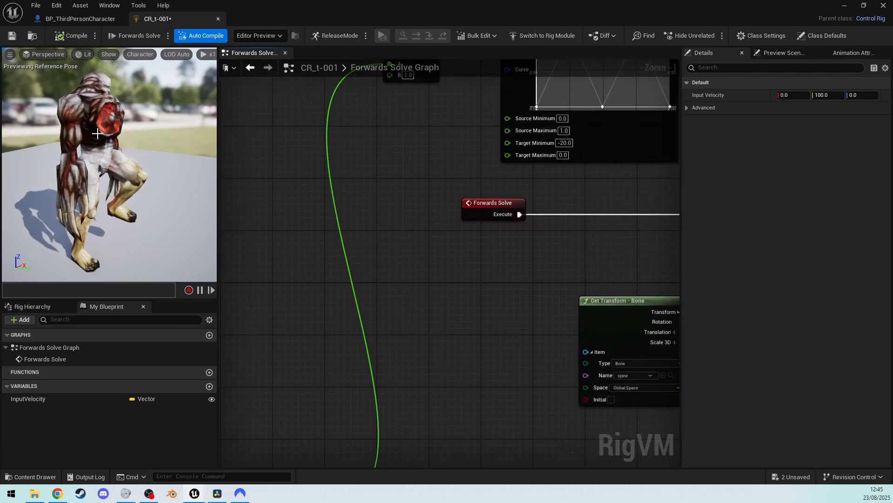
right_click_drag(305, 421, 327, 315)
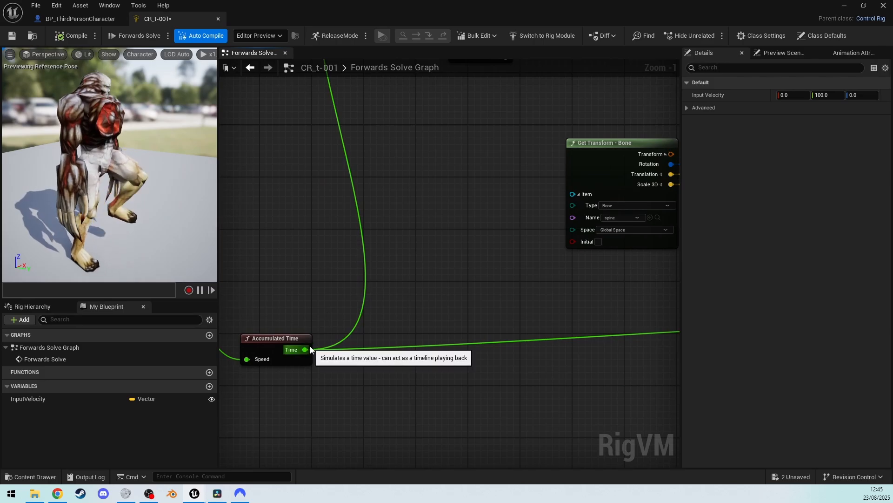
left_click_drag(389, 268, 353, 161)
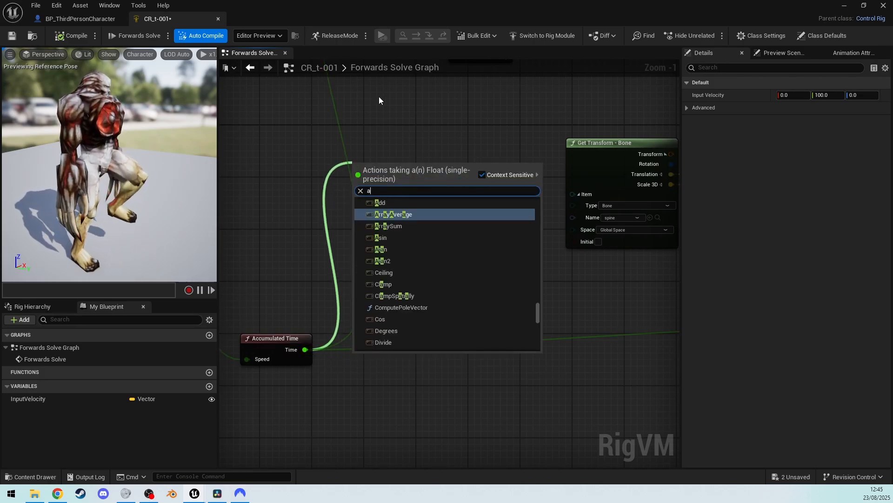
right_click_drag(379, 96, 398, 440)
left_click_drag(416, 230, 352, 201)
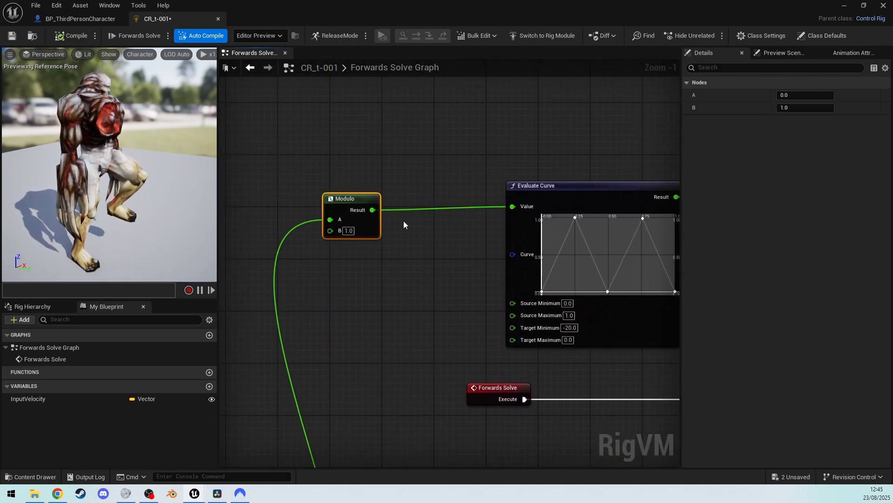
right_click_drag(368, 355, 413, 357)
Create an Add node fed by the Time output of Accumulated Time and locate it below the Modulo node.
left_click_drag(409, 332, 462, 202)
type("a")
left_click(465, 271)
right_click_drag(492, 171, 434, 407)
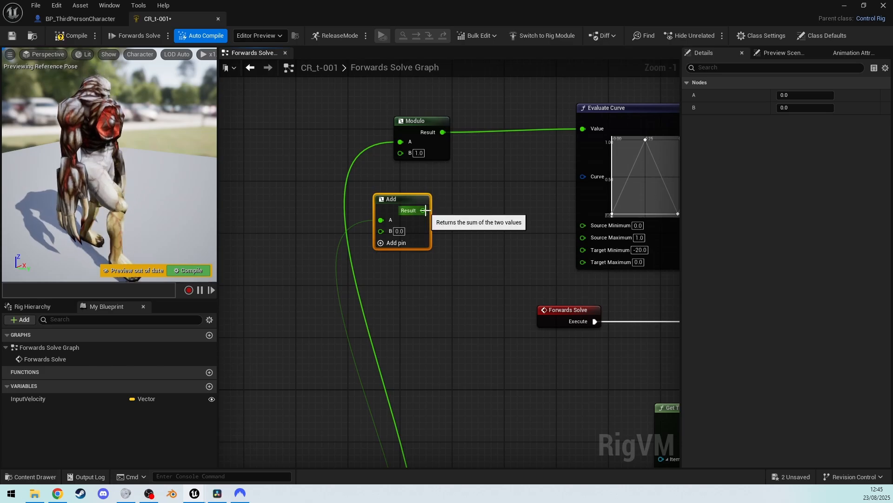
Try to drive the Modulo node's B input with the Add result.
left_click_drag(406, 165, 400, 152)
left_click(399, 231)
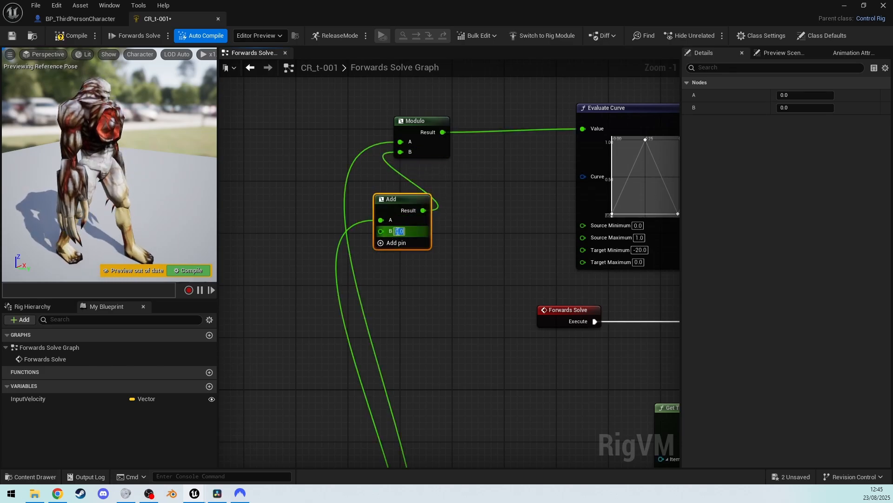
type(".3")
left_click(447, 222)
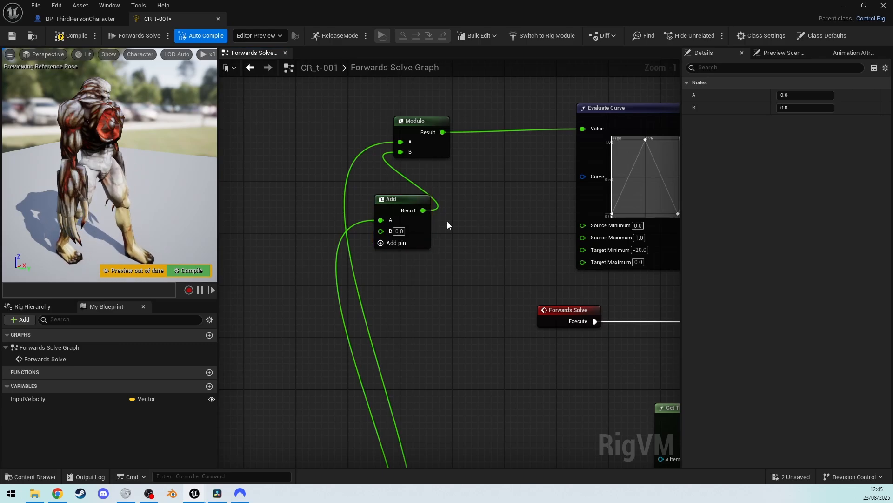
Connect the Add result to the Modulo node's A input and set the Add node's B to 0.4.
left_click_drag(422, 209, 424, 210)
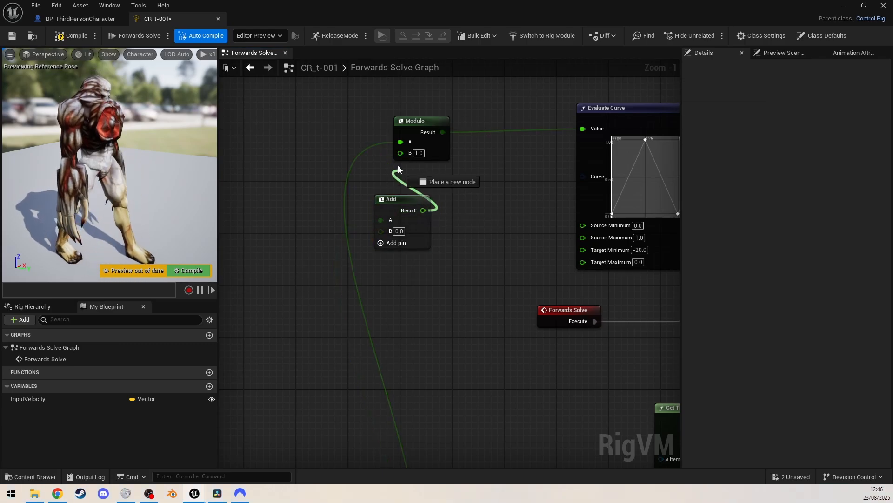
left_click_drag(398, 166, 401, 139)
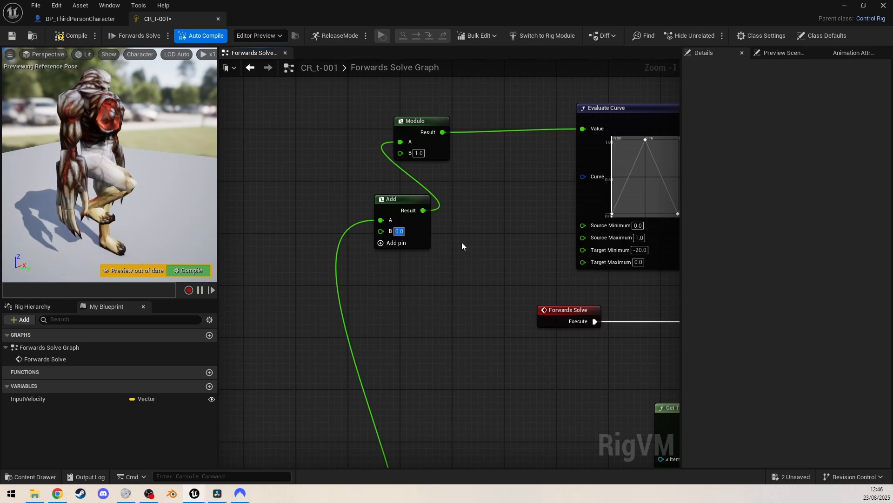
type("0.4")
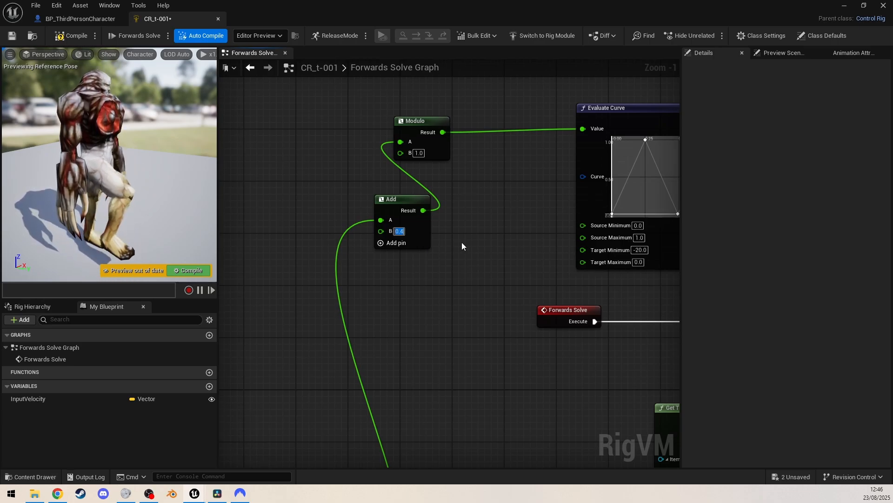
Try time offsets of 0.3 and 0.2 in the B input of the Add node before the Modulo.
key("BackSpace")
type("0.3")
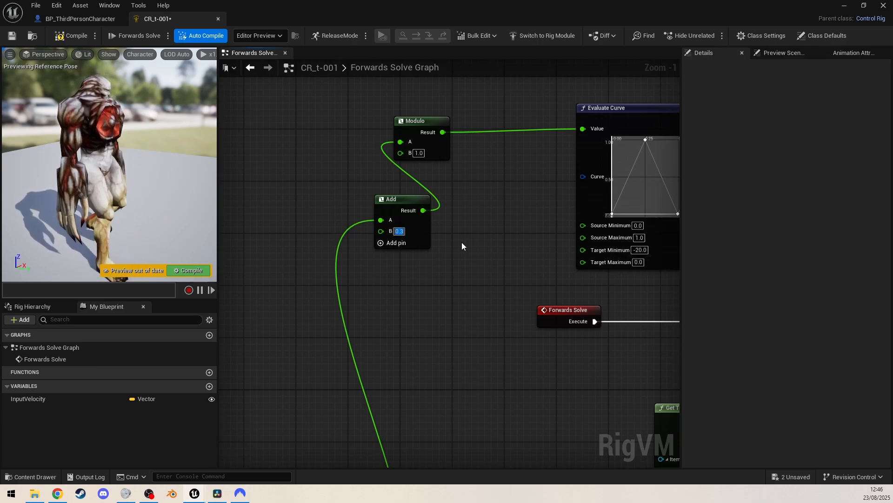
type("/")
key("BackSpace")
type("0.2")
key("Return")
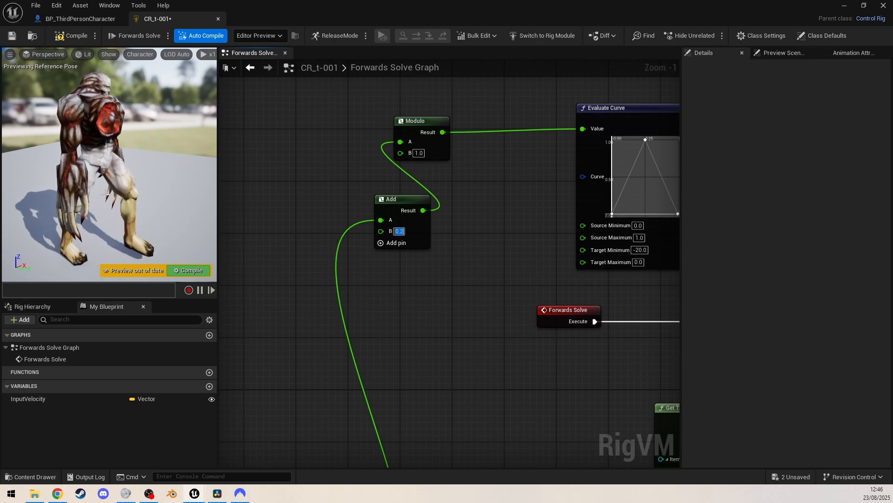
Smooth both peak keys of the spine's vertical-bob curve with Auto interpolation.
right_click_drag(475, 344, 287, 399)
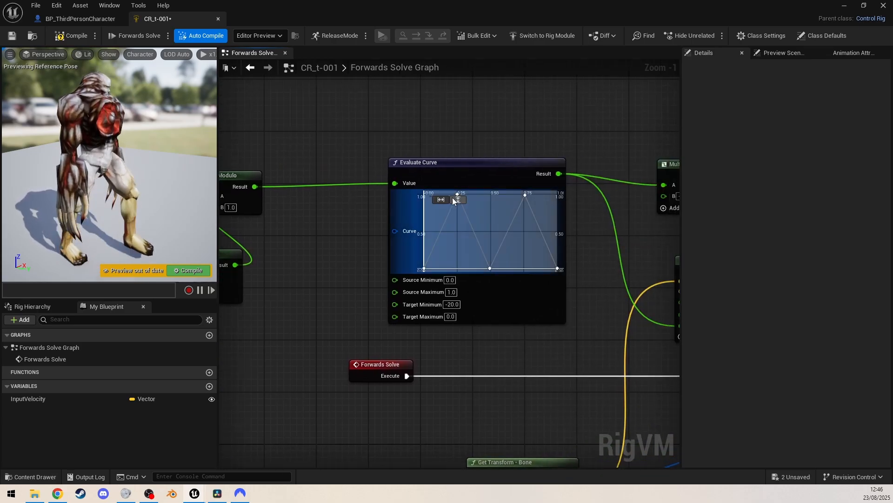
right_click(457, 197)
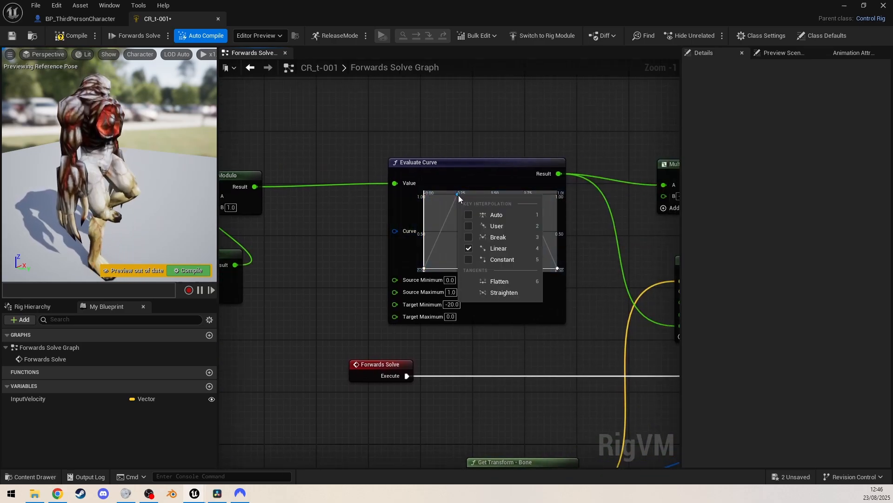
left_click(493, 217)
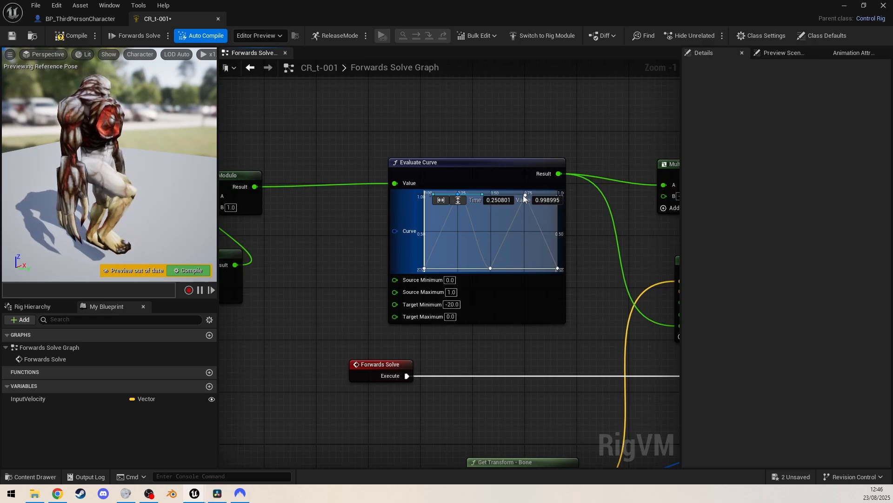
right_click(525, 201)
left_click(553, 215)
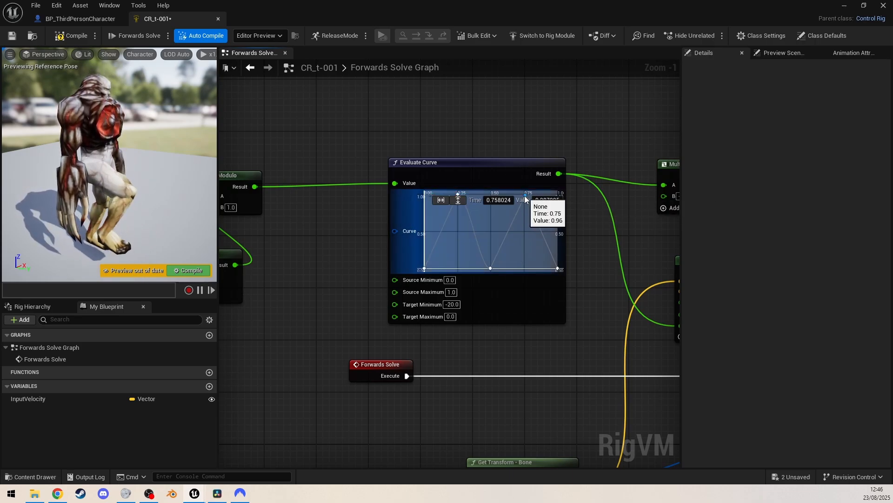
right_click(527, 200)
left_click(549, 222)
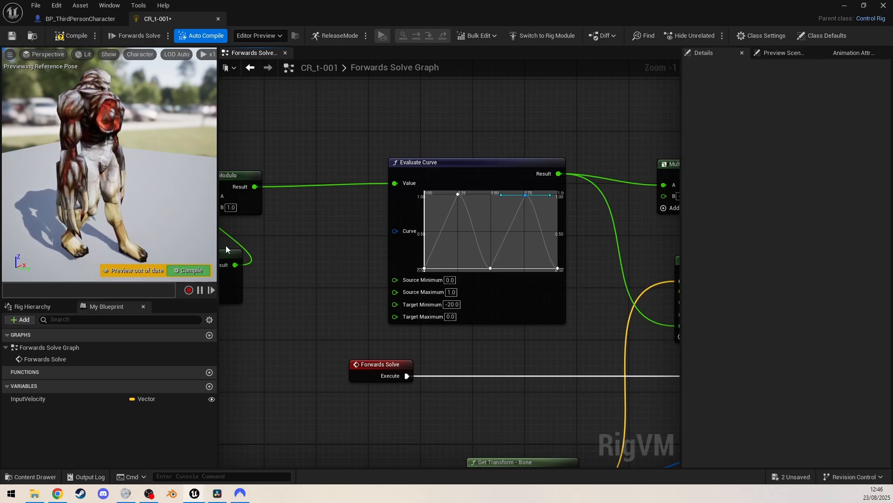
Try an offset of 0.8 in the Add node and a Source Maximum of 2 on the spine's Evaluate Curve.
right_click_drag(222, 282, 369, 247)
left_click(367, 251)
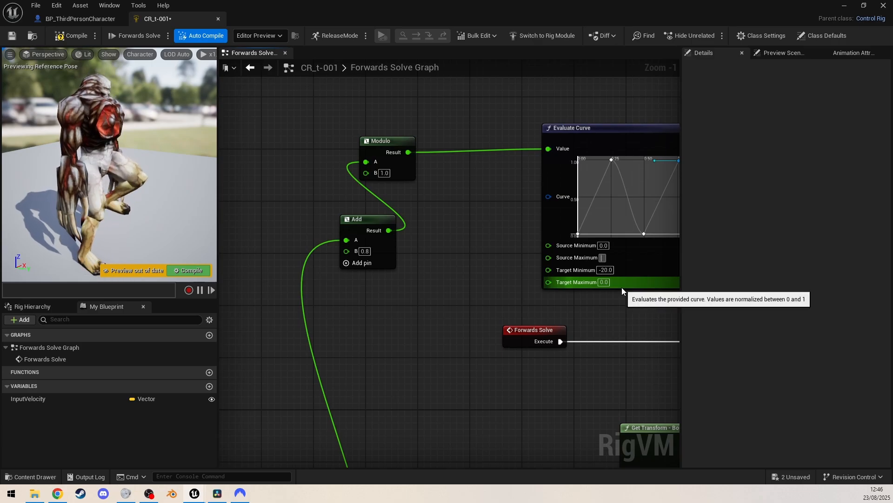
type("2")
key("Return")
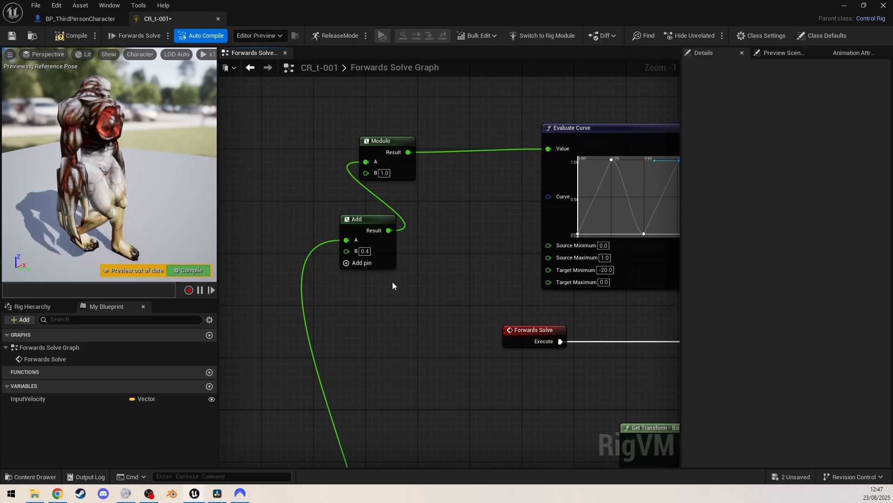
Try bob time offsets of 0.1 and 0.4 in the Add node's B input, comparing the previewed walk.
left_click(372, 252)
type("0.1")
key("Return")
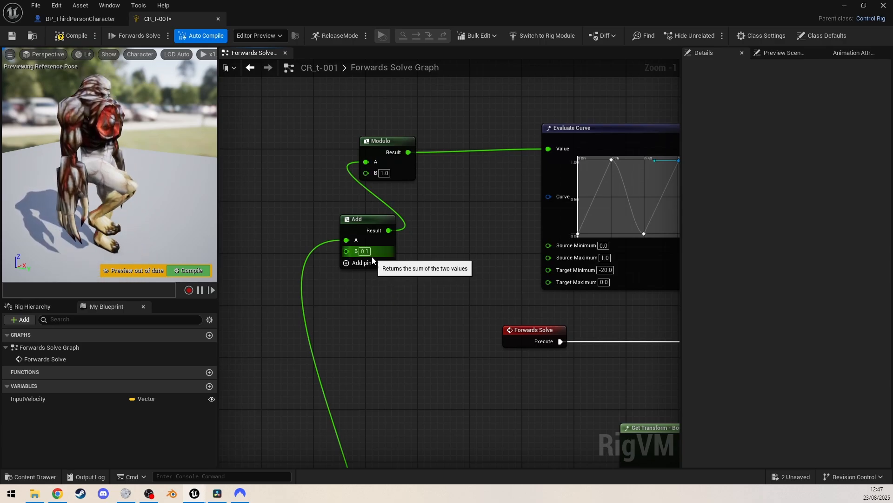
left_click_drag(370, 252, 365, 252)
type("4")
key("Return")
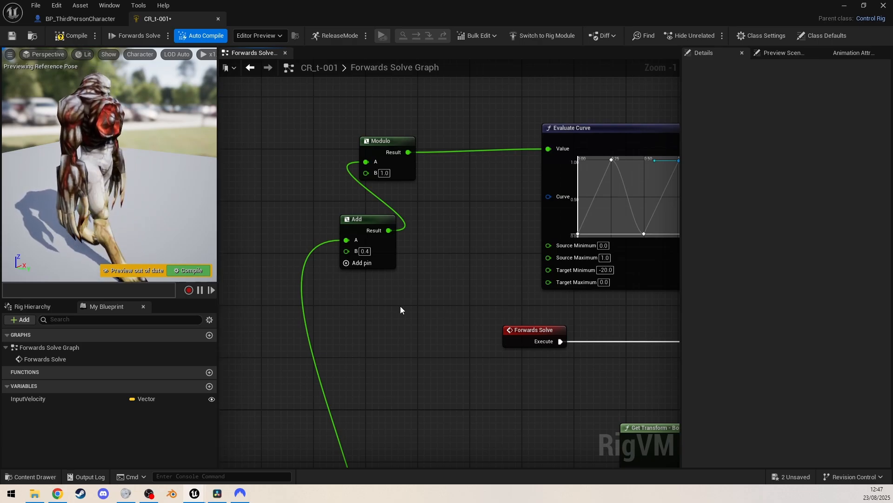
Try bob time offsets of 0.5, 0.6 and 0.7 in the Add node's B input, comparing the previewed walk.
left_click(367, 252)
type("0.5")
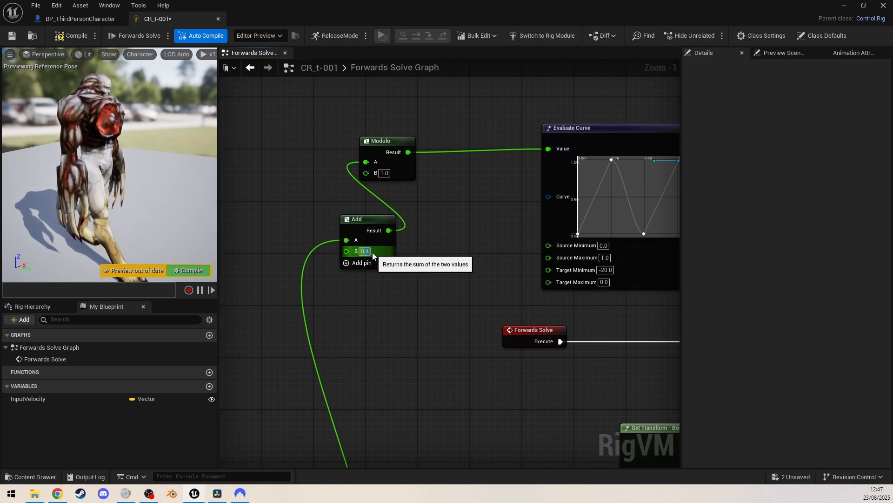
left_click(407, 321)
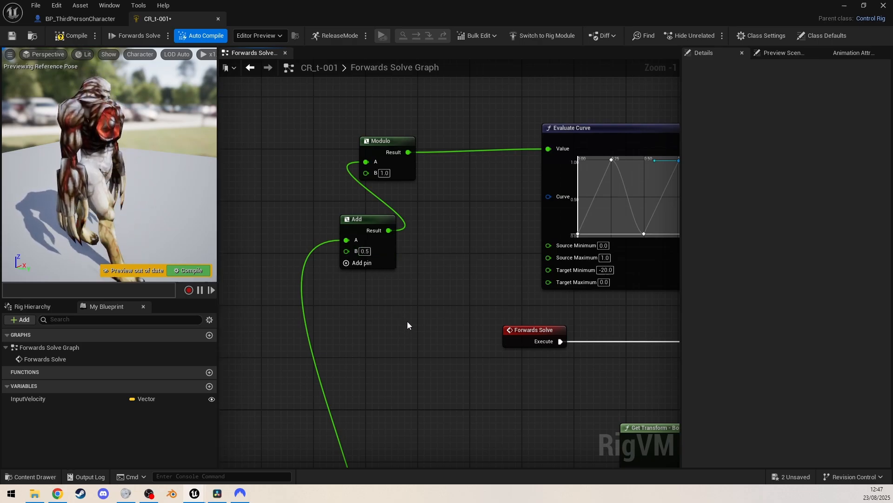
left_click(367, 253)
type("0.6")
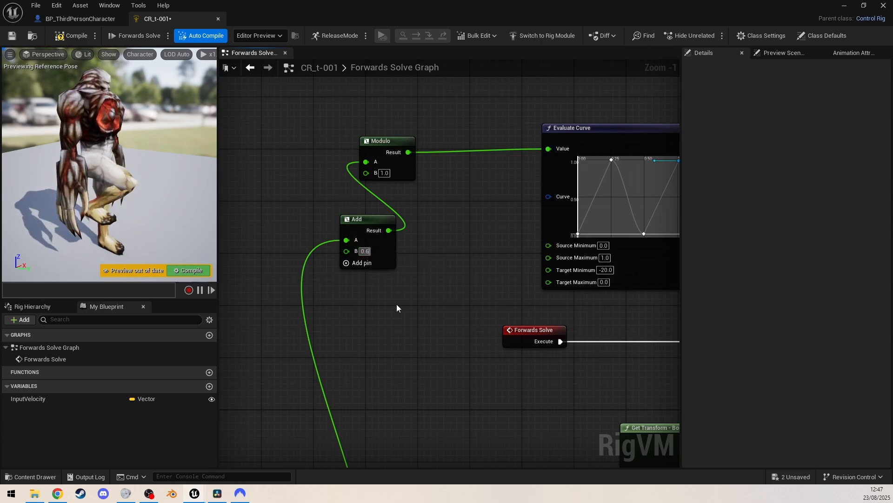
left_click(397, 304)
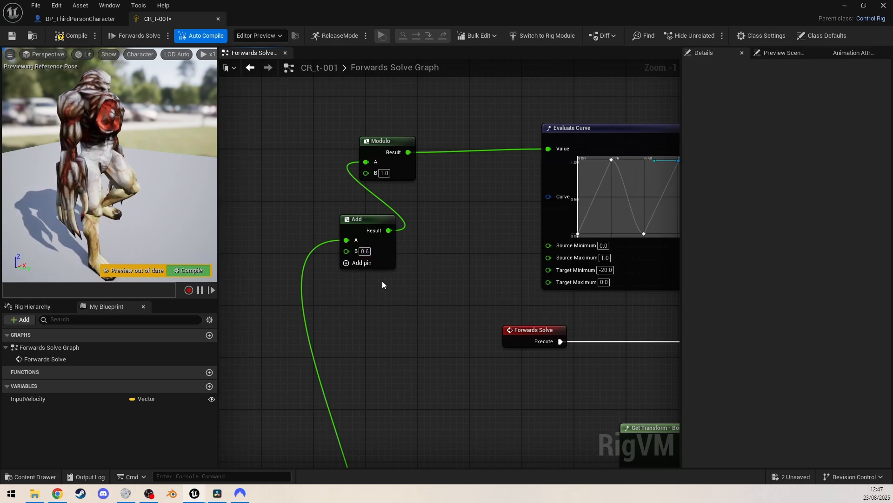
left_click(365, 251)
type("0.7")
left_click(408, 303)
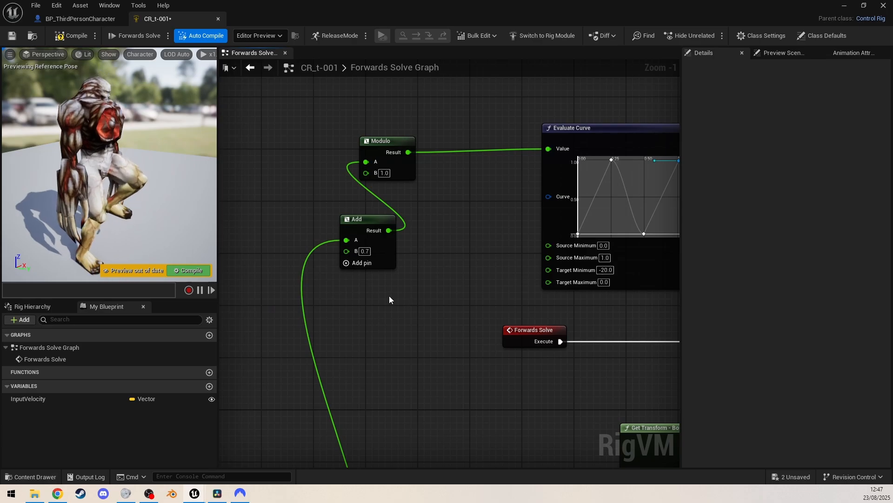
Try an offset of 0.3 in the Add node's B input and inspect the previewed walk and feet from several angles.
left_click(365, 251)
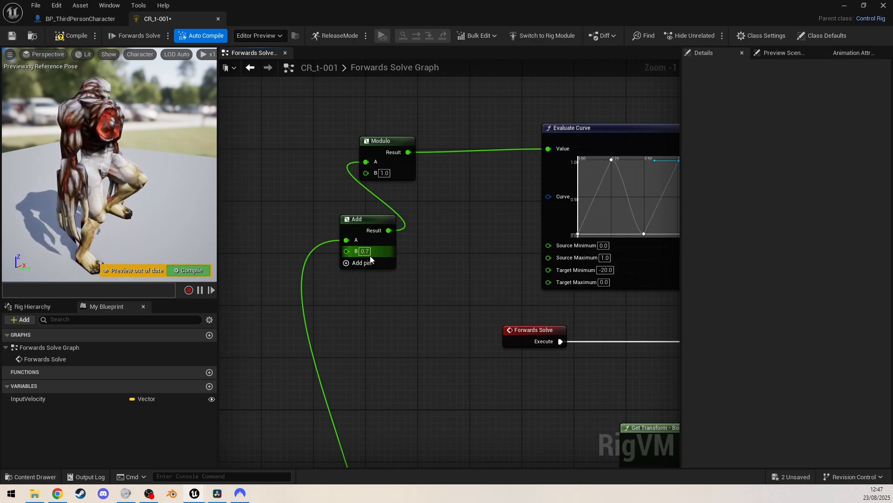
type("0.3")
left_click(394, 292)
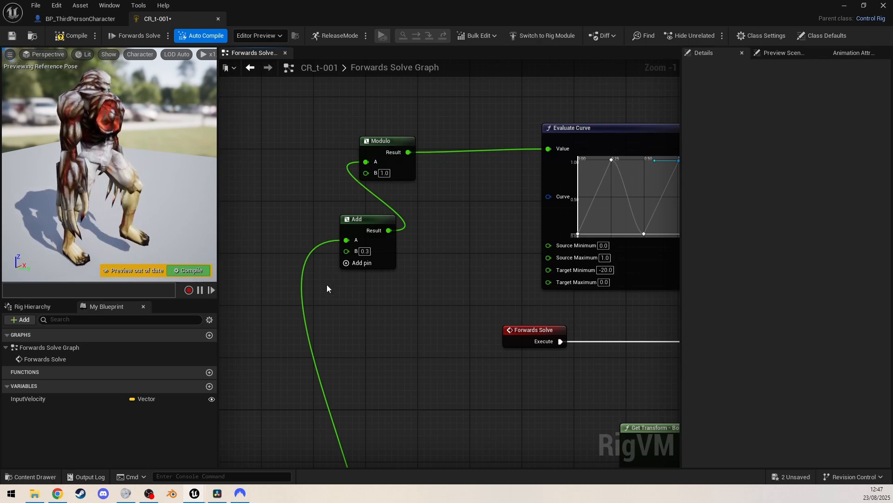
right_click_drag(110, 163, 70, 161)
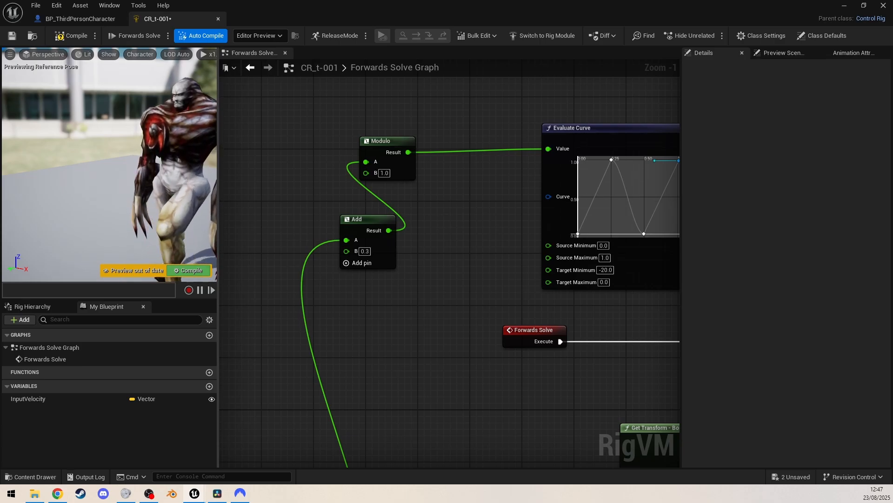
right_click_drag(109, 163, 196, 163)
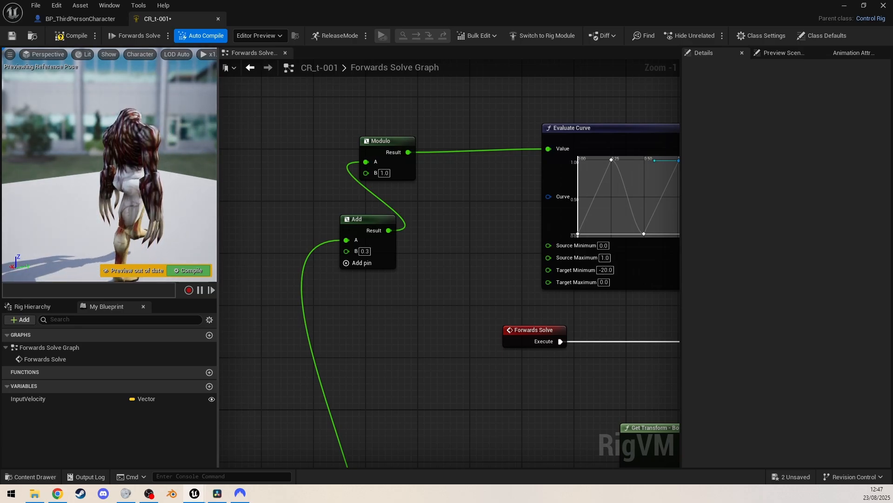
right_click_drag(110, 163, 84, 162)
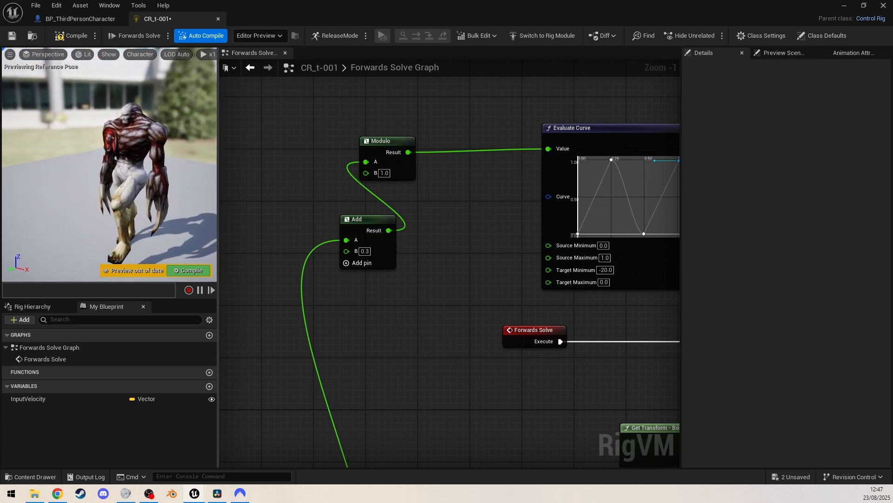
right_click_drag(110, 163, 67, 200)
right_click_drag(110, 163, 117, 146)
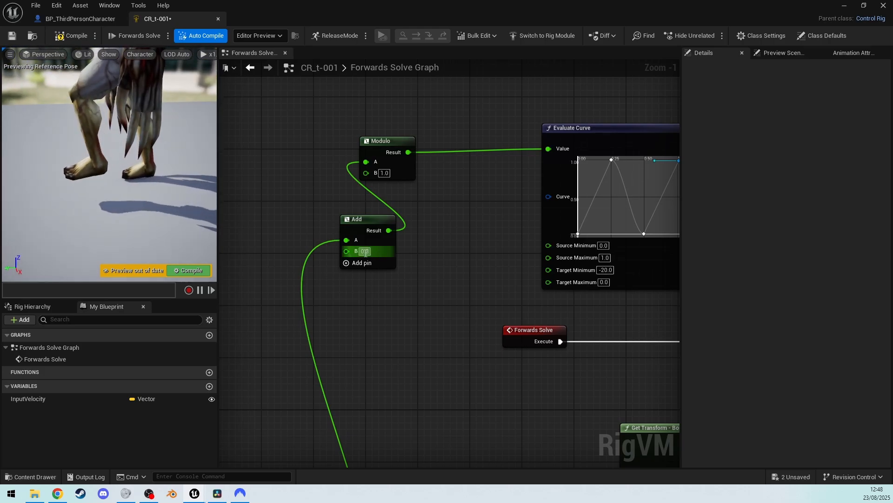
Try bob time offsets of 0.2 and 0.1 in the Add node's B input, comparing the previewed walk.
type("0.2")
key("Return")
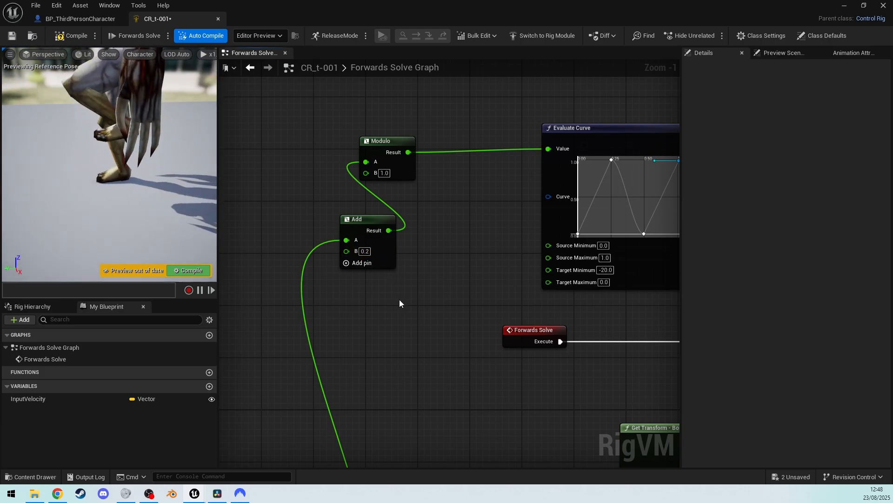
left_click(365, 251)
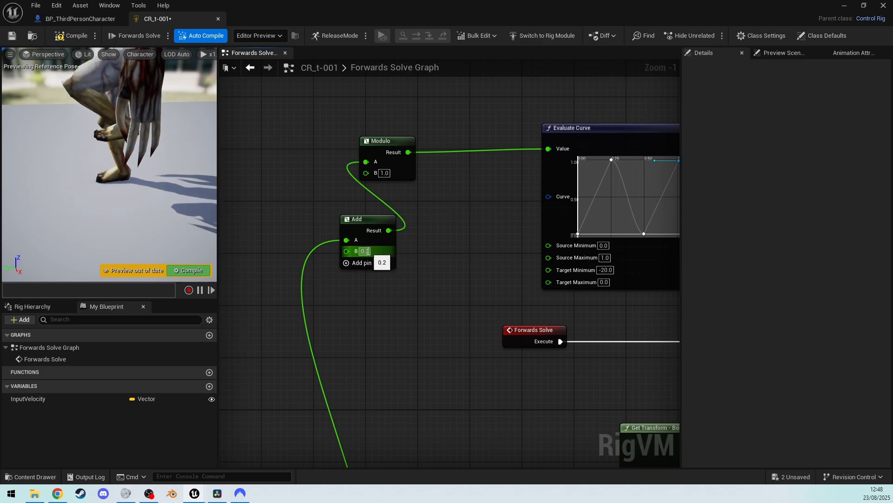
type("0.1")
key("Return")
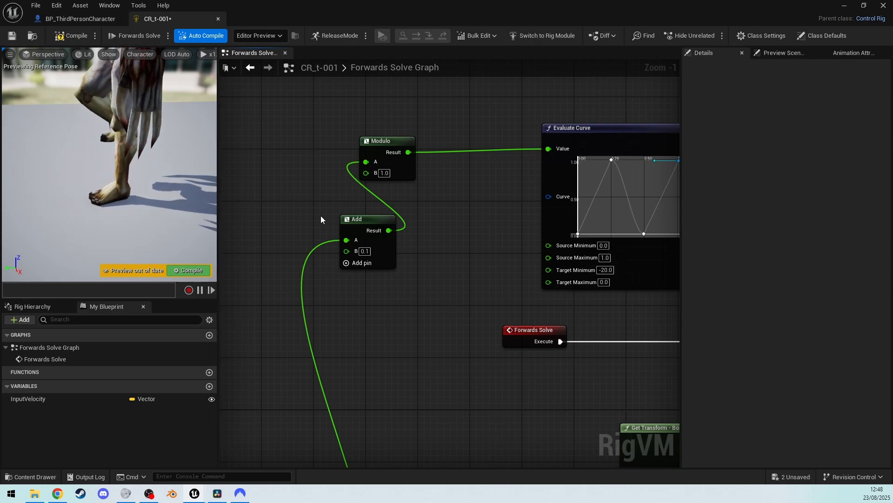
Set the bob time offset in the Add node's B input to 0.5 and inspect the previewed walk from the front.
left_click(365, 251)
type("0.5")
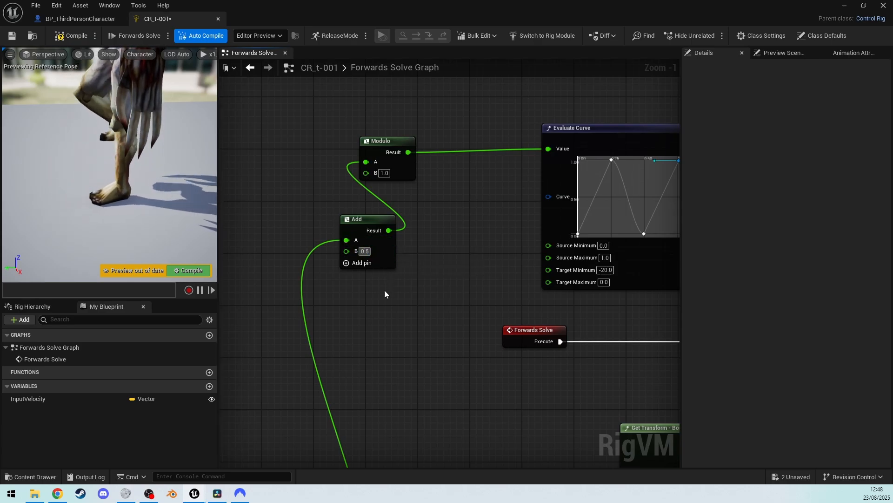
key("Return")
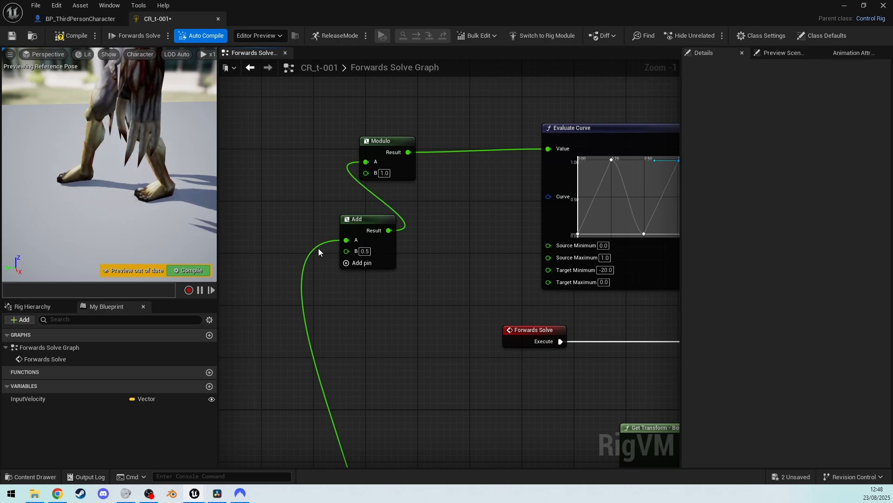
right_click_drag(155, 220, 140, 191)
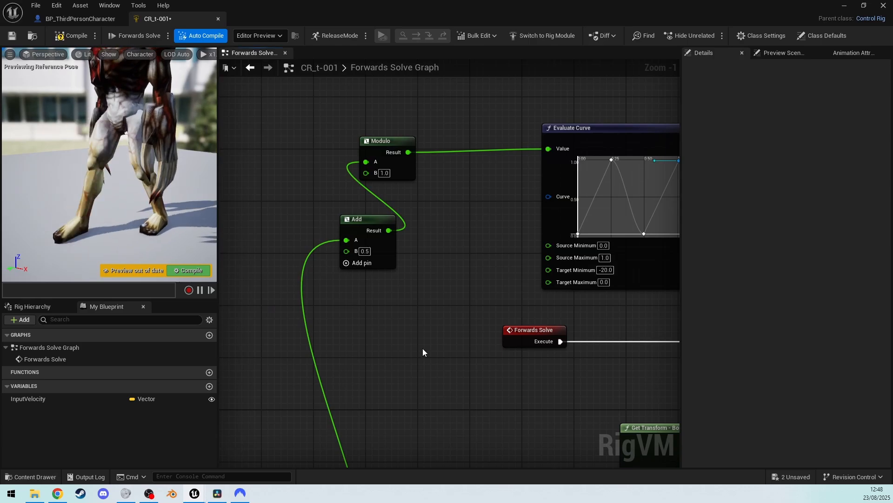
right_click_drag(423, 348, 436, 394)
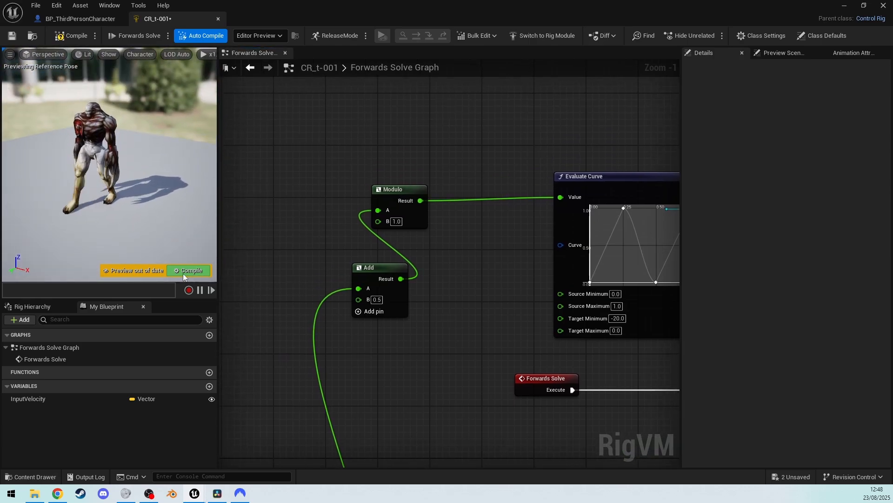
Play-test the walk in ThirdPersonMap, moving the character in several directions and over the low ramp, and end the play session.
double_click(358, 6)
left_click(230, 35)
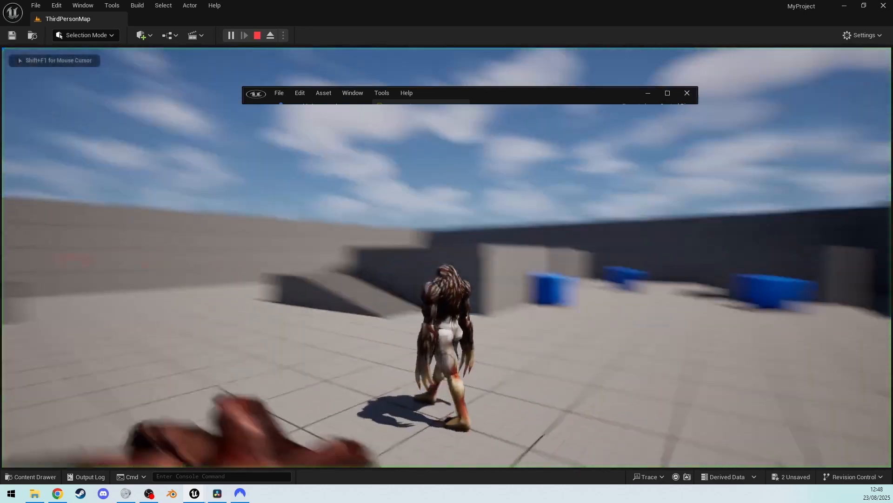
key("a")
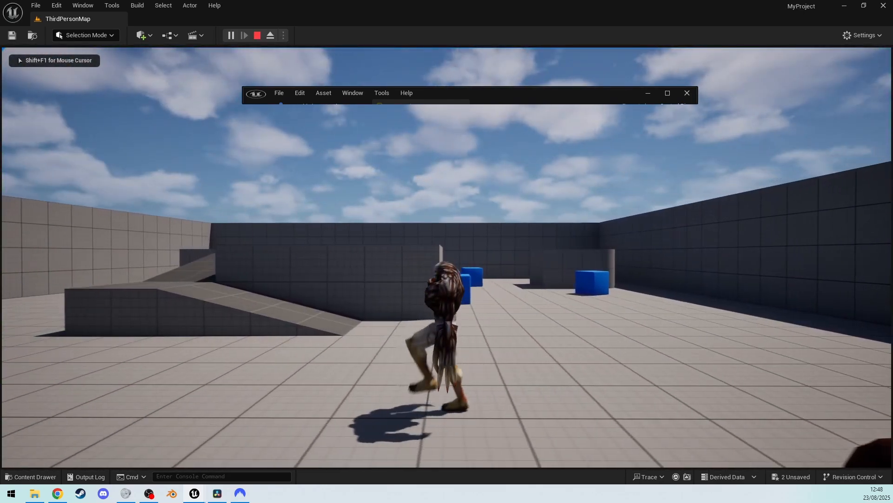
key("s")
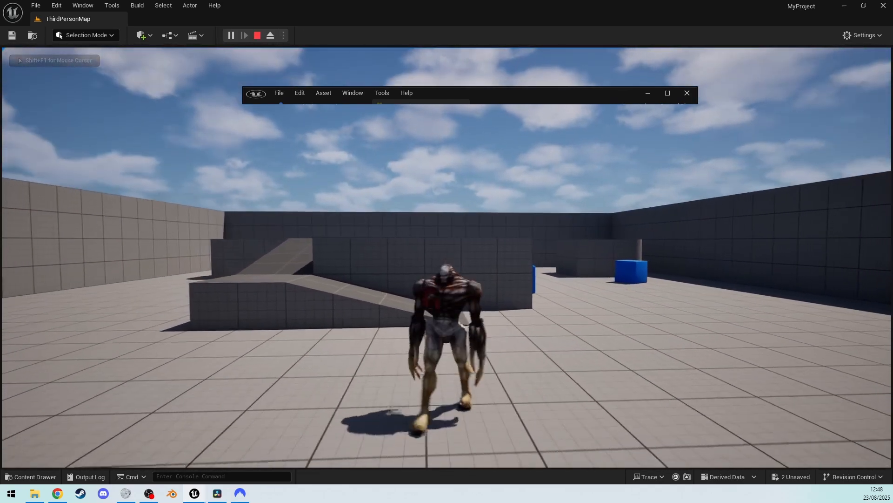
key("s")
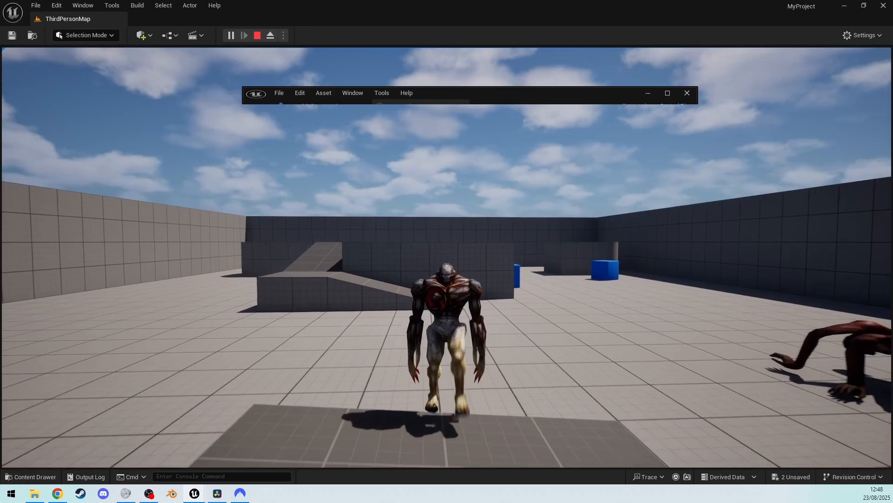
key("w")
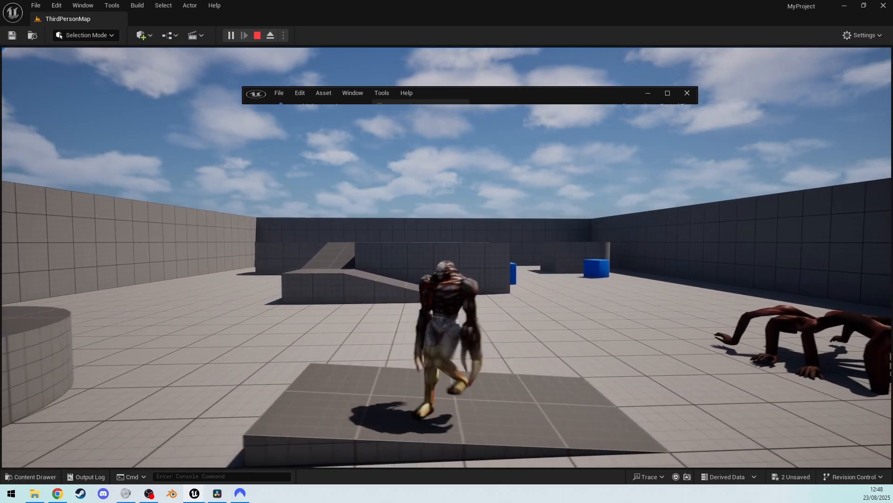
key("d")
key("w")
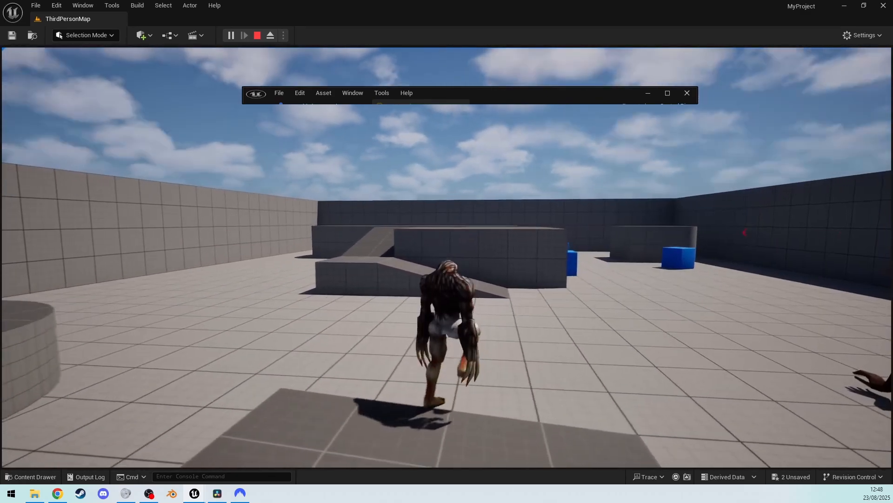
key("s")
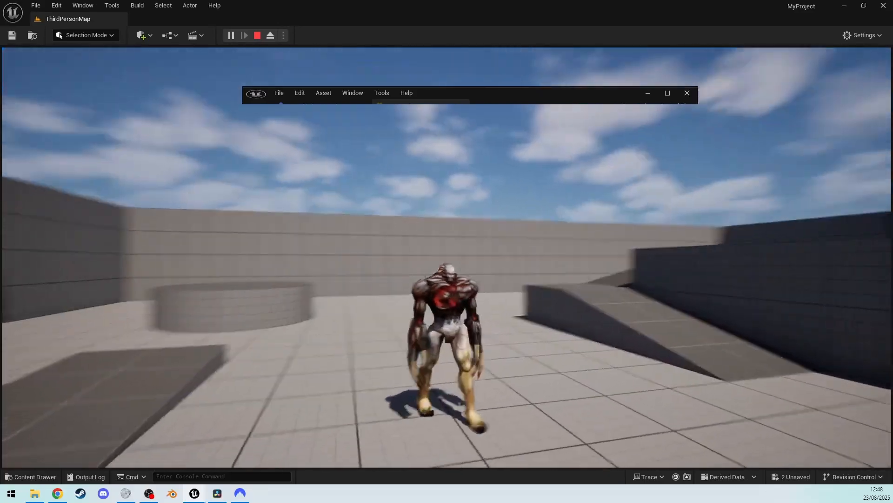
key("Escape")
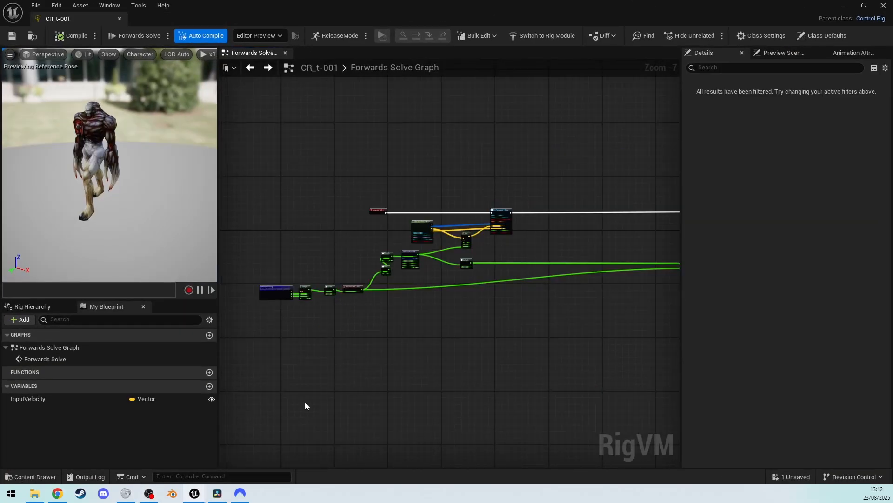
Review the Forwards Solve graph, from the spine bob nodes through both leg chains and back to the accumulated time nodes.
right_click_drag(305, 402, 303, 386)
scroll(421, 233, "up", 5)
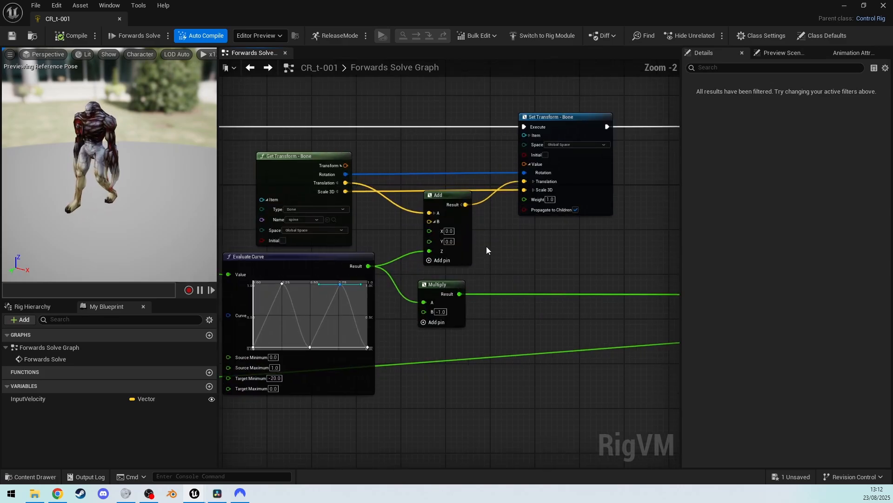
right_click_drag(399, 259, 354, 269)
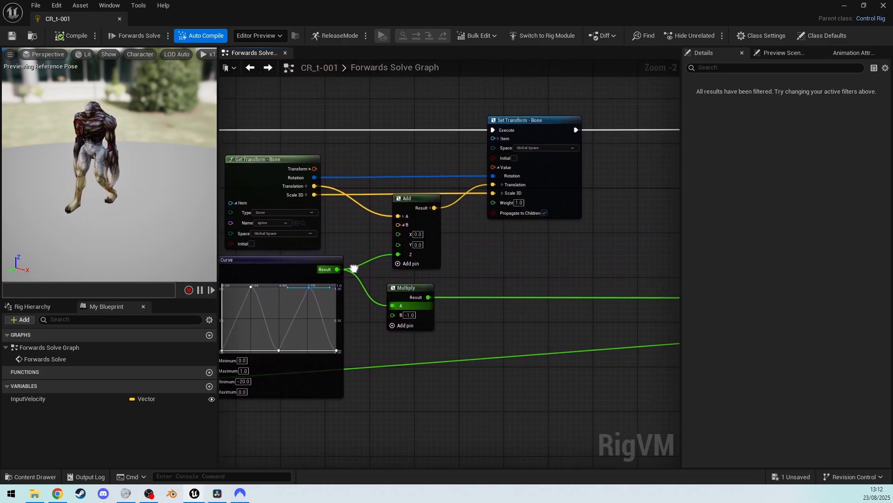
scroll(519, 244, "up", 2)
scroll(519, 245, "down", 6)
right_click_drag(519, 245, 480, 255)
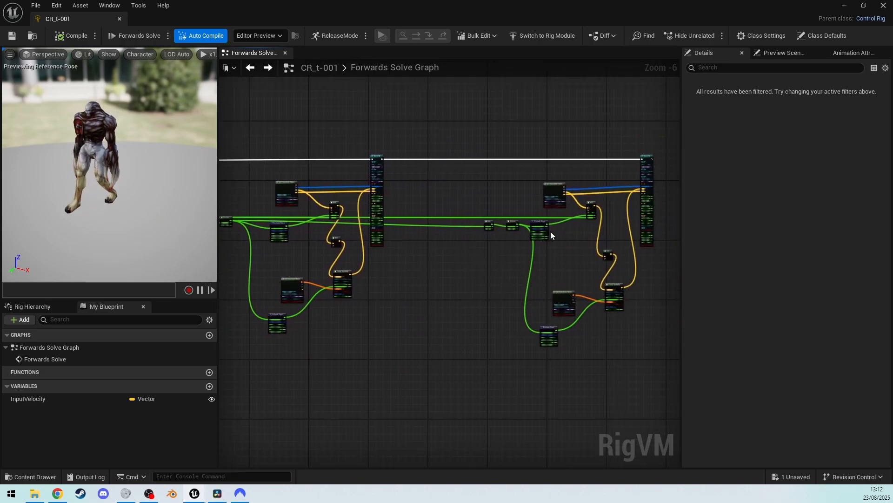
right_click_drag(305, 336, 677, 342)
right_click_drag(409, 278, 504, 256)
scroll(504, 255, "up", 5)
right_click_drag(442, 230, 514, 299)
right_click_drag(417, 289, 548, 373)
right_click_drag(366, 330, 493, 465)
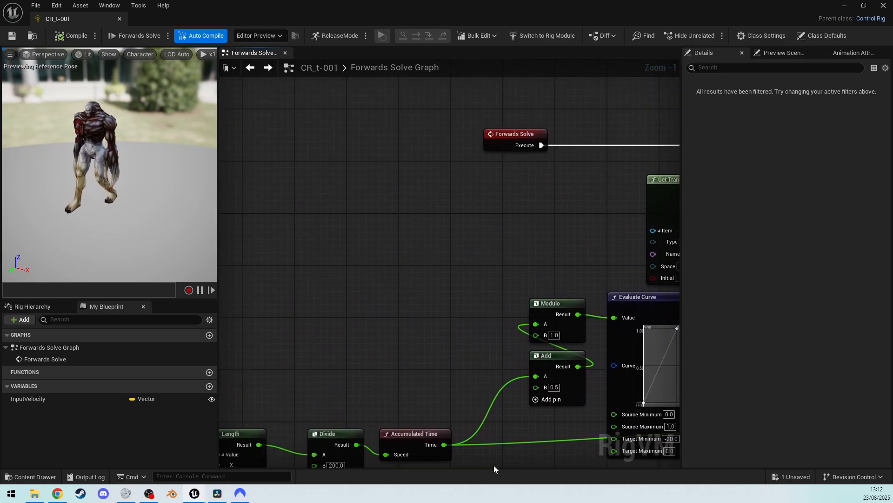
Move the Forwards Solve event node well ahead of the other nodes to make room in the execution chain.
left_click_drag(522, 134, 200, 133)
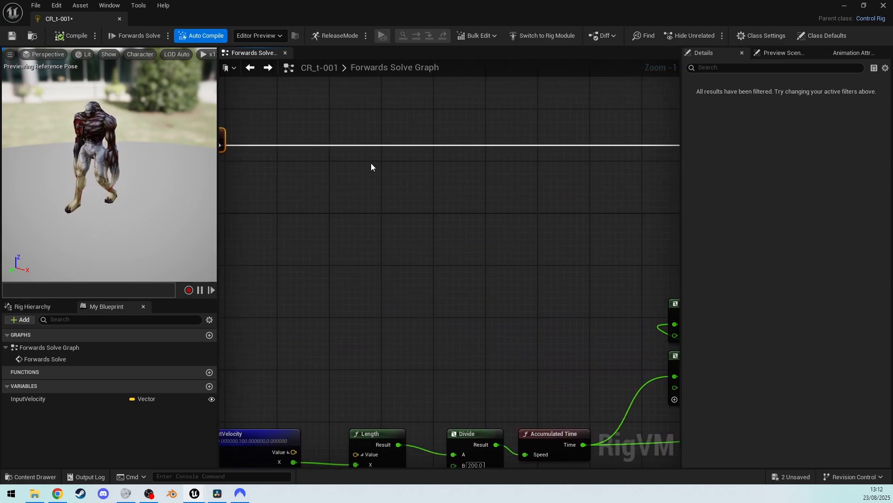
right_click_drag(386, 162, 598, 218)
left_click(483, 238)
Add a Get InputVelocity node beneath the Forwards Solve event and compile the rig.
left_click_drag(58, 403, 331, 250)
left_click(361, 257)
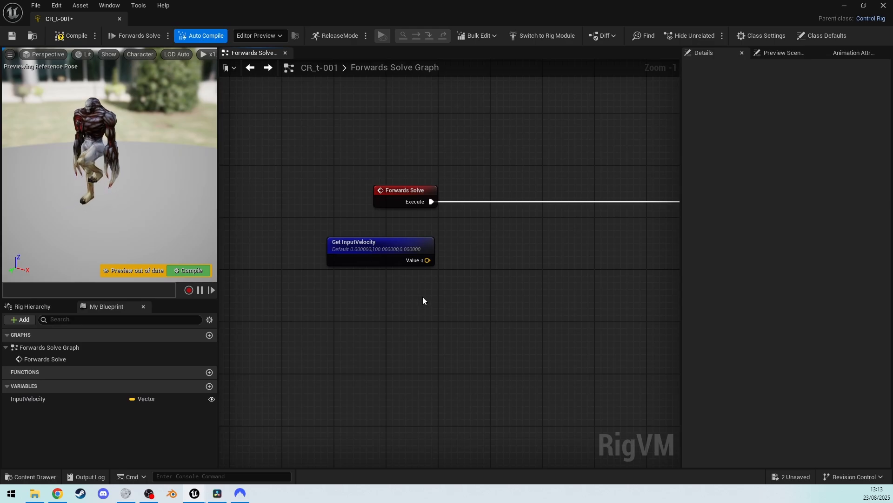
right_click_drag(423, 300, 399, 282)
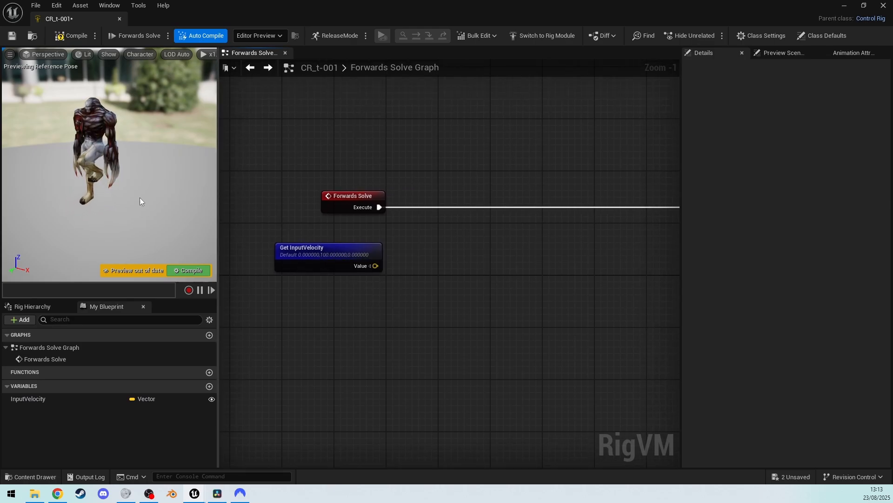
left_click(185, 275)
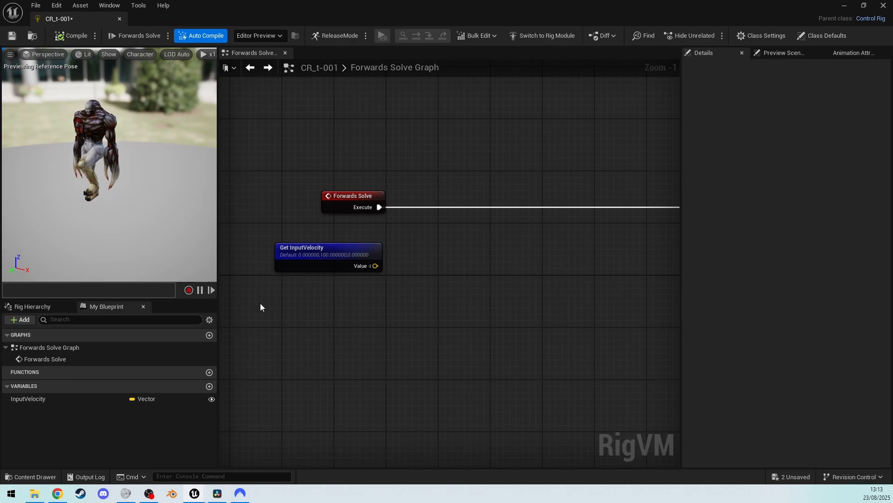
Create a new variable named RigSpaceVelocity and set its type to Vector.
left_click(210, 387)
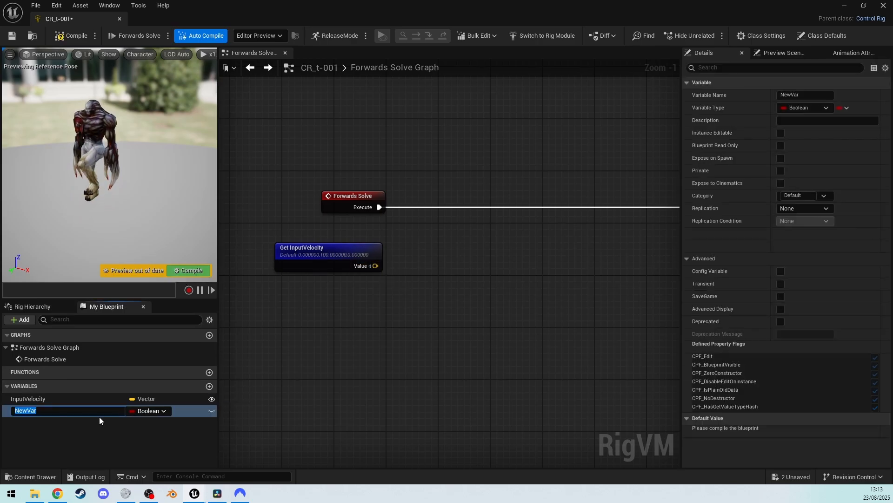
type("Ri")
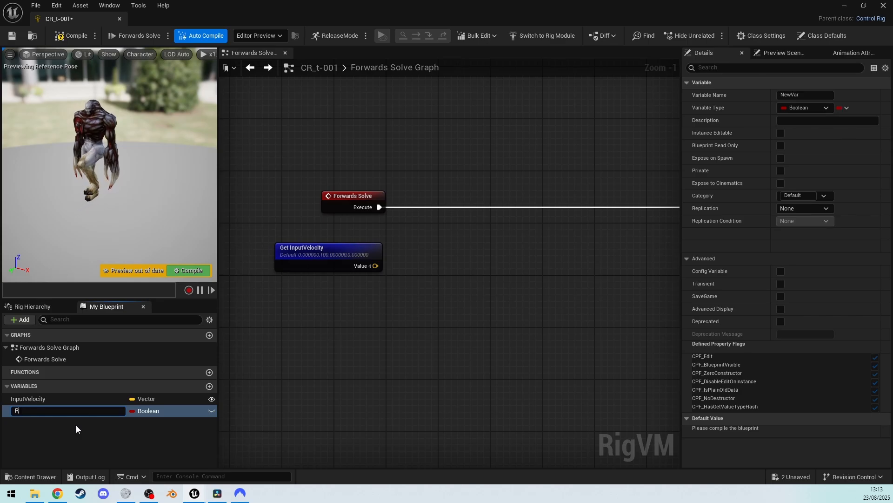
type("g")
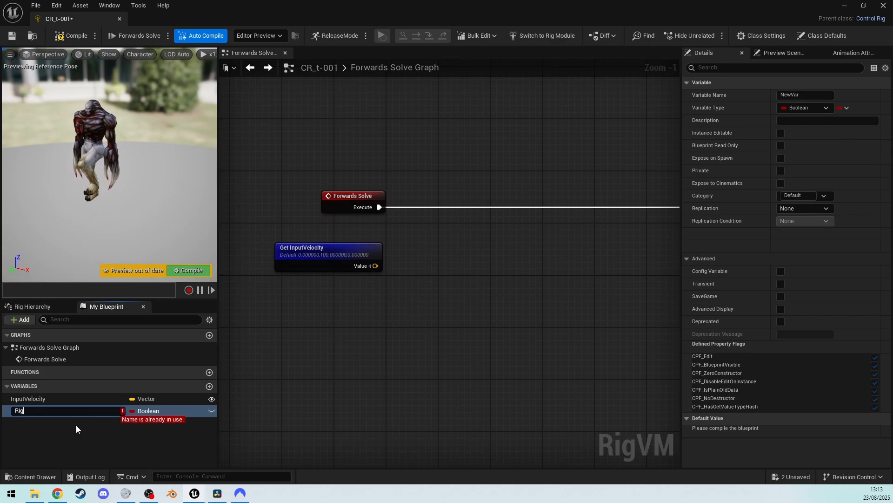
type("S")
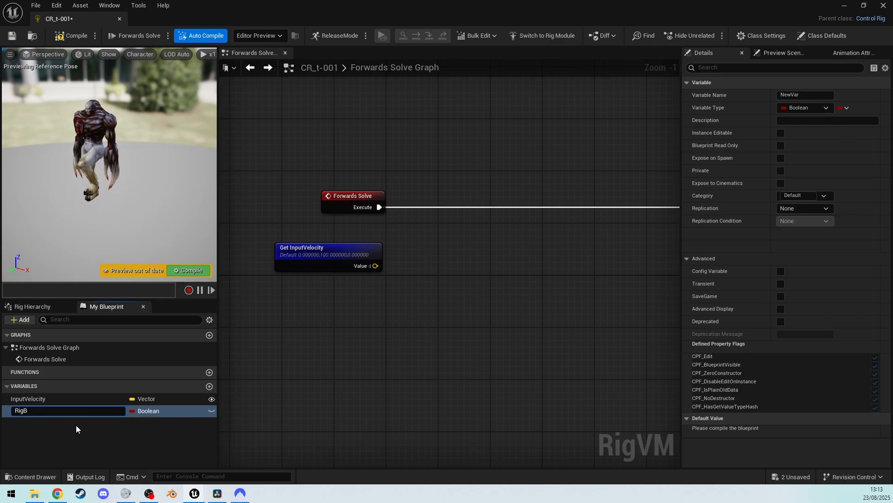
type("pave")
key("BackSpace")
key("BackSpace")
type("cr")
key("BackSpace")
type("eVe;")
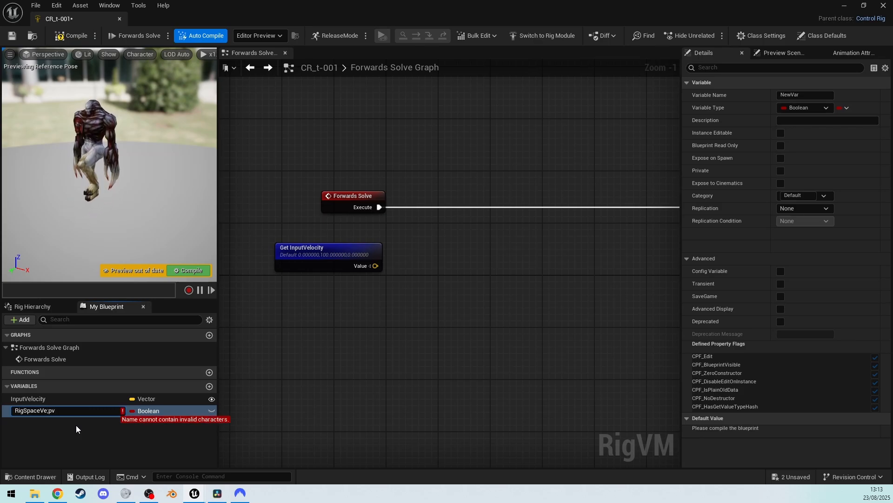
key("BackSpace")
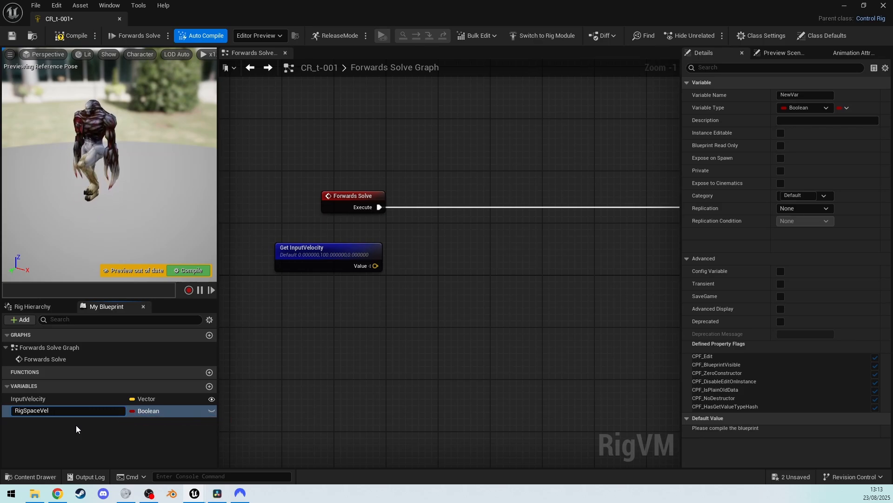
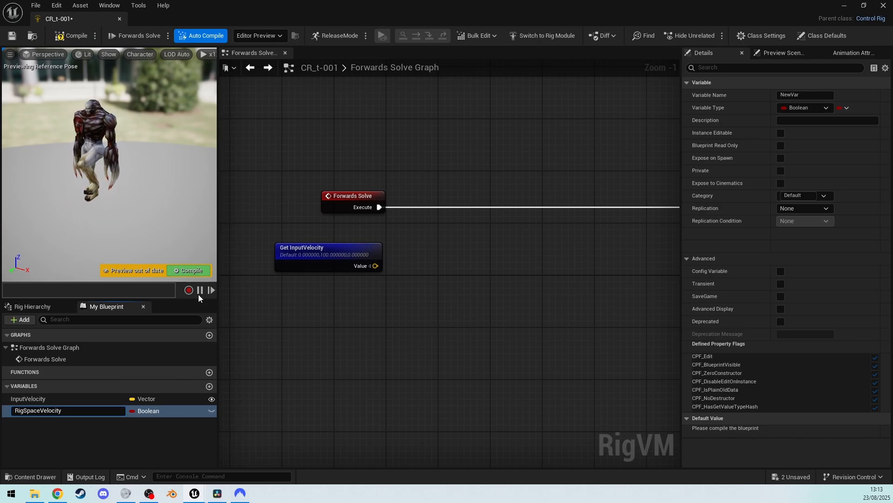
key("Return")
left_click(144, 411)
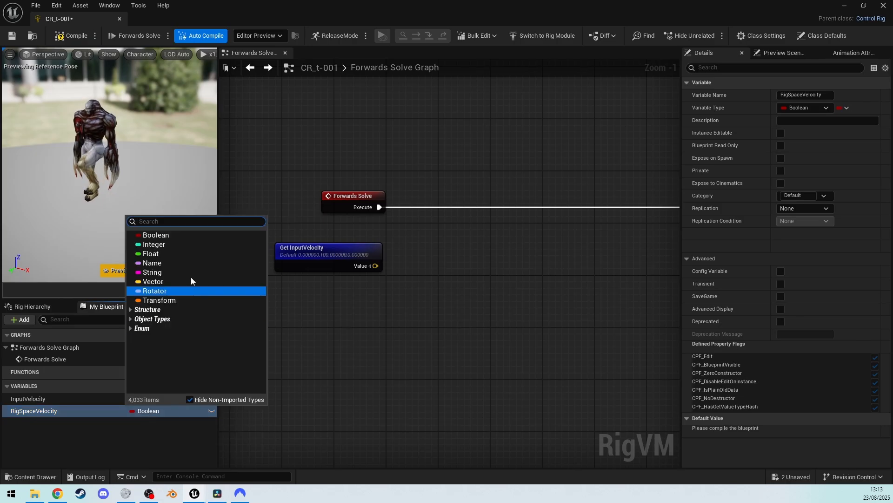
left_click(162, 281)
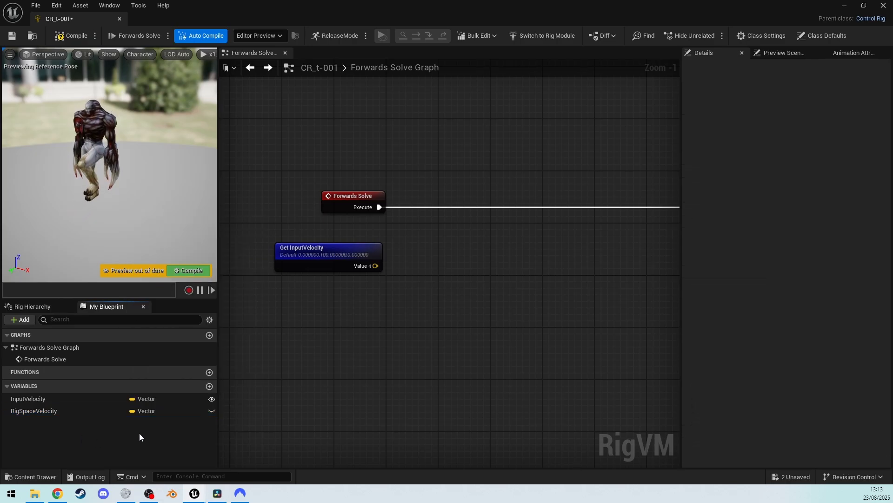
Add a Set RigSpaceVelocity node and insert it in the execution chain directly after Forwards Solve.
left_click_drag(32, 415, 208, 414)
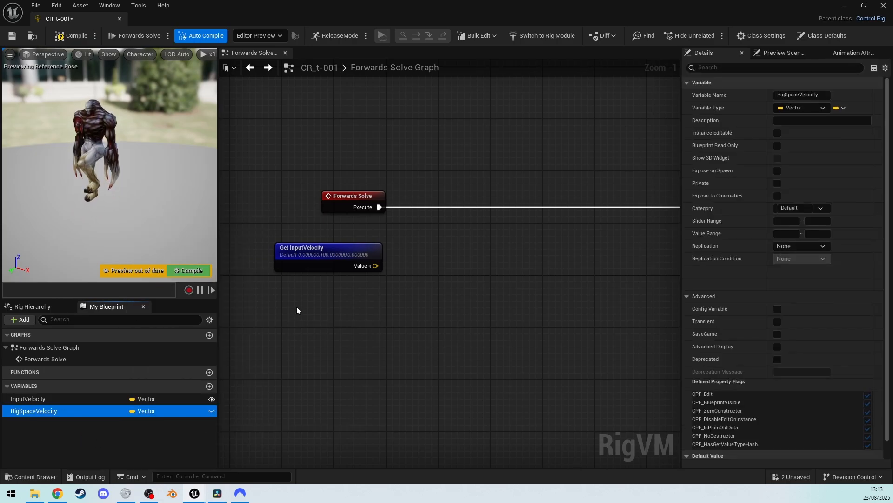
left_click_drag(296, 310, 297, 311)
left_click(324, 336)
left_click_drag(349, 319, 504, 194)
left_click_drag(379, 207, 469, 212, "ctrl")
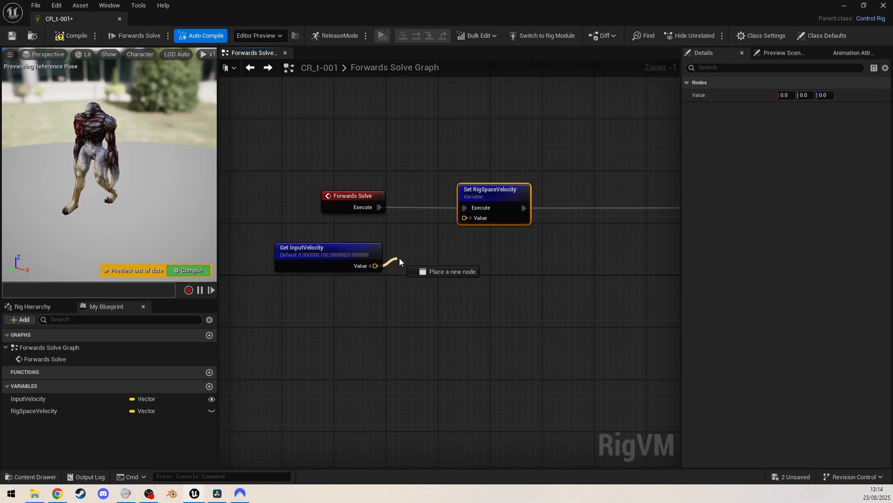
Add a From World node fed by the Get InputVelocity value.
left_click_drag(404, 263, 404, 263)
type("fro")
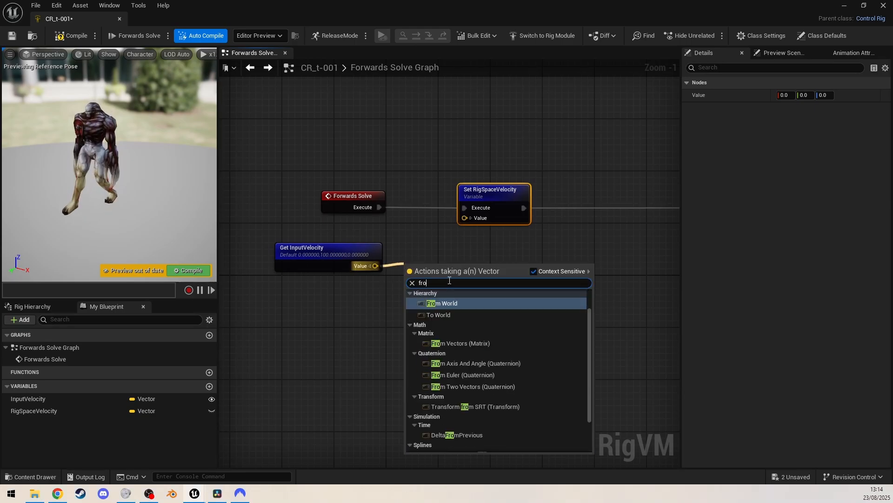
left_click(447, 303)
Add a Make Relative node fed by From World's Global output and connect its Local output to Set RigSpaceVelocity's value.
left_click_drag(414, 274, 471, 276)
left_click(470, 303)
type("make")
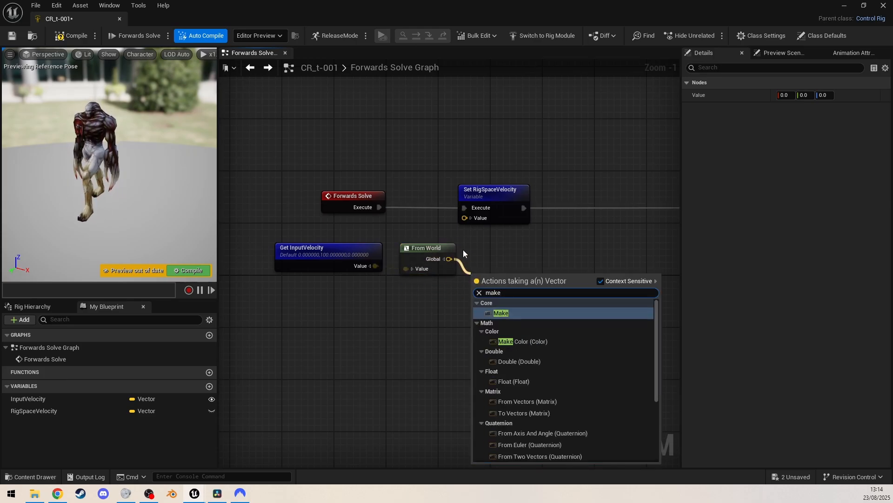
type(" t")
key("BackSpace")
type("re")
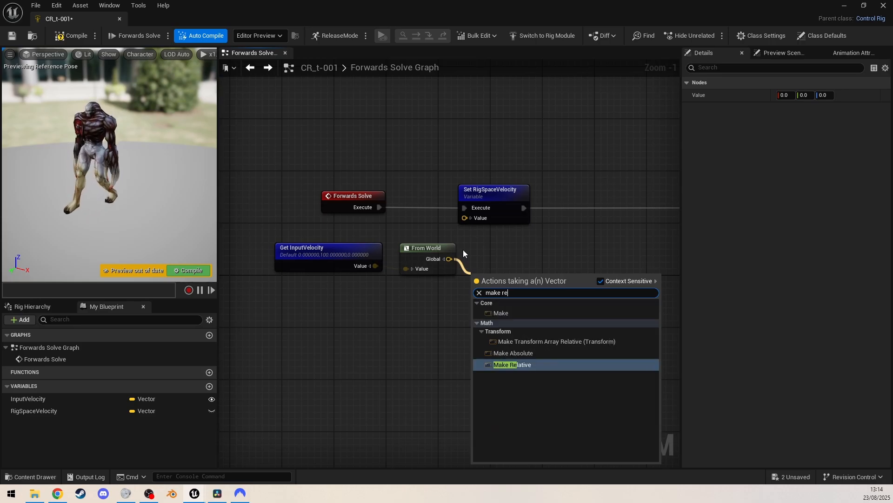
left_click(523, 365)
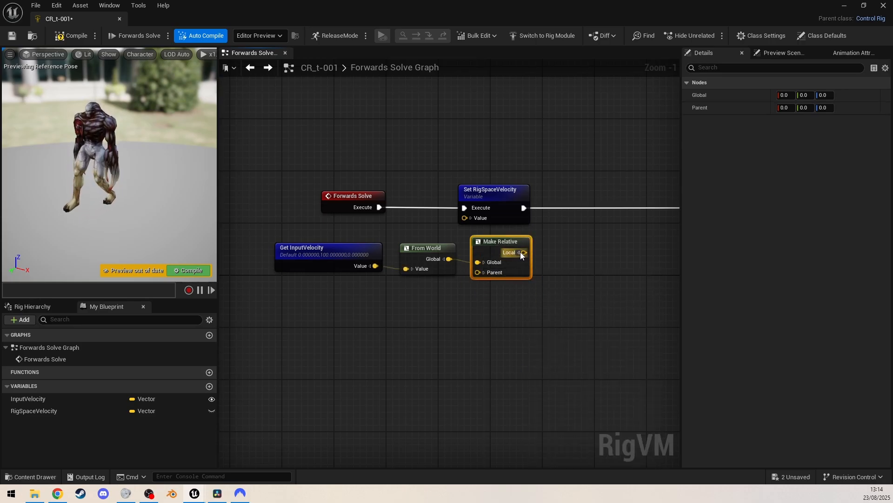
left_click_drag(524, 252, 464, 217)
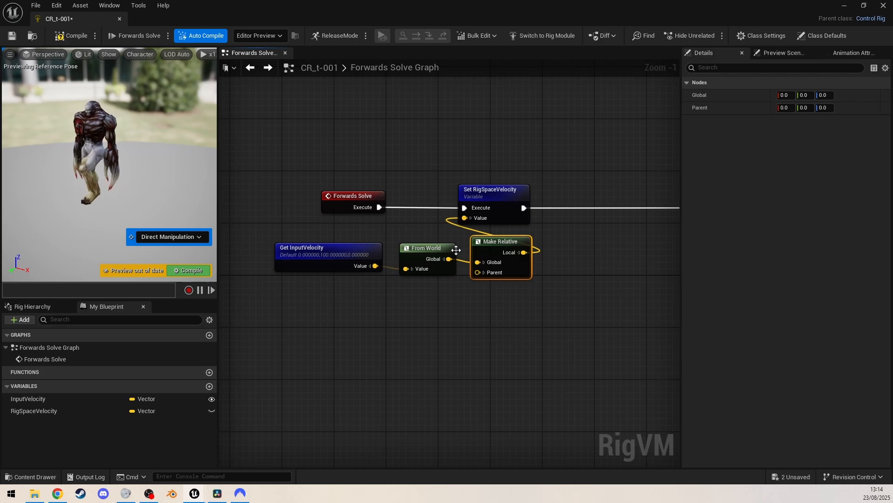
Duplicate the From World node, connect the copy's Global output to Make Relative's Parent input, and compile the rig.
left_click(414, 249)
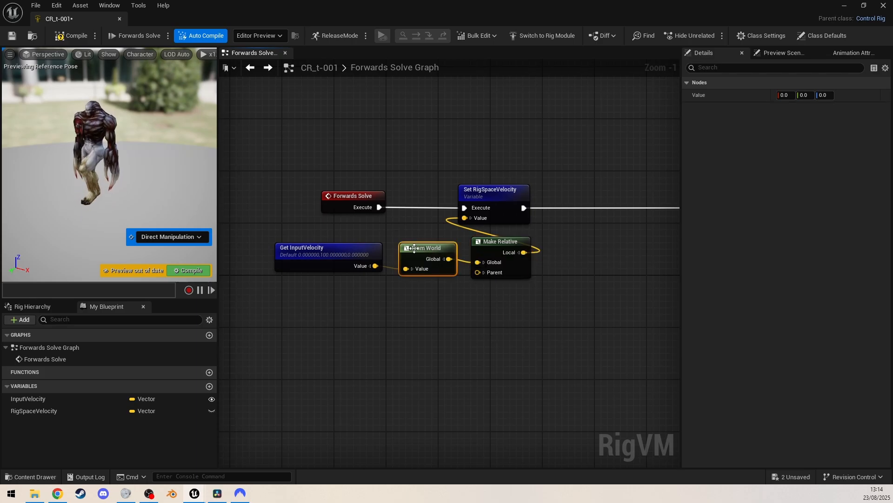
key("ctrl+v")
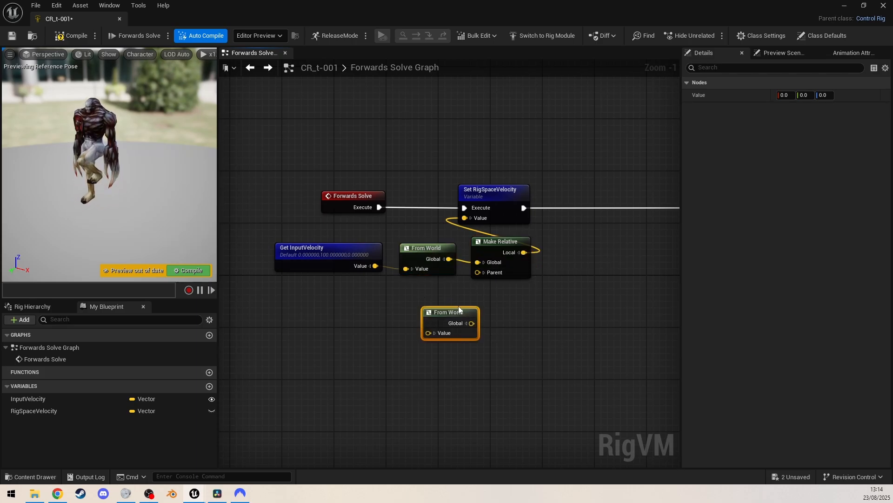
left_click_drag(459, 307, 478, 273)
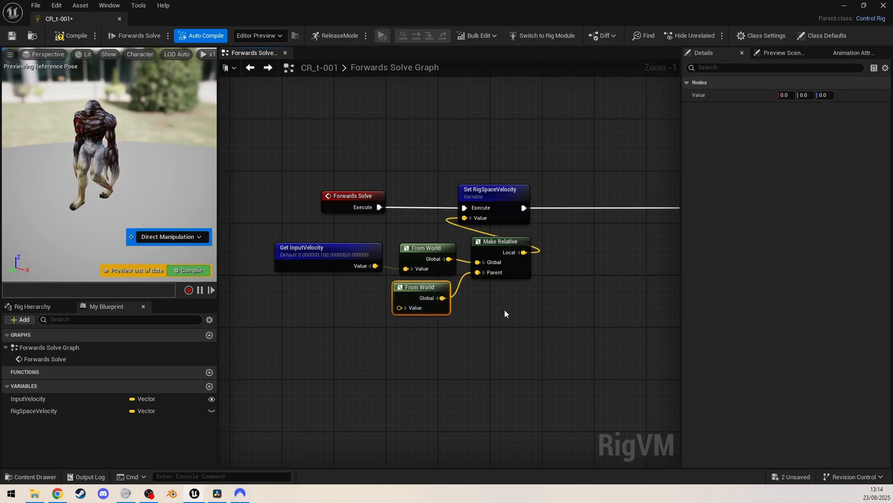
left_click(192, 275)
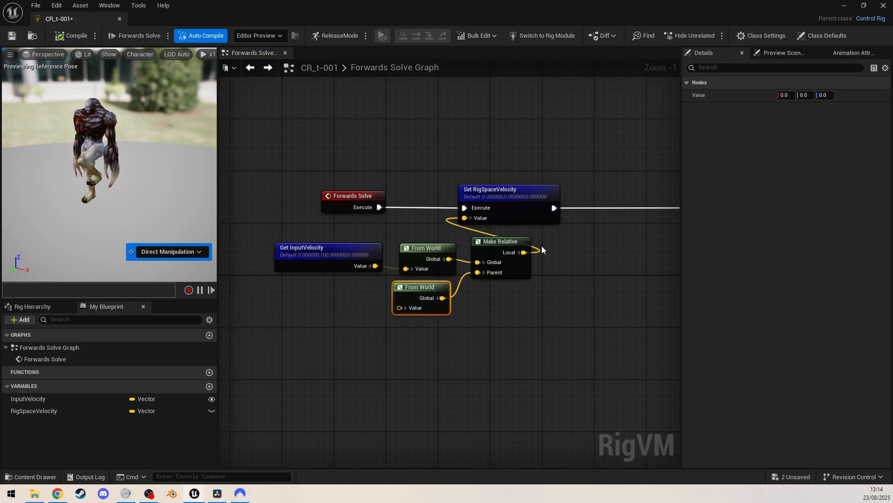
Add a Get RigSpaceVelocity node in the second leg's chain, beside its Evaluate Curve nodes.
scroll(566, 317, "up", 1)
scroll(565, 316, "down", 4)
right_click_drag(577, 351, 233, 174)
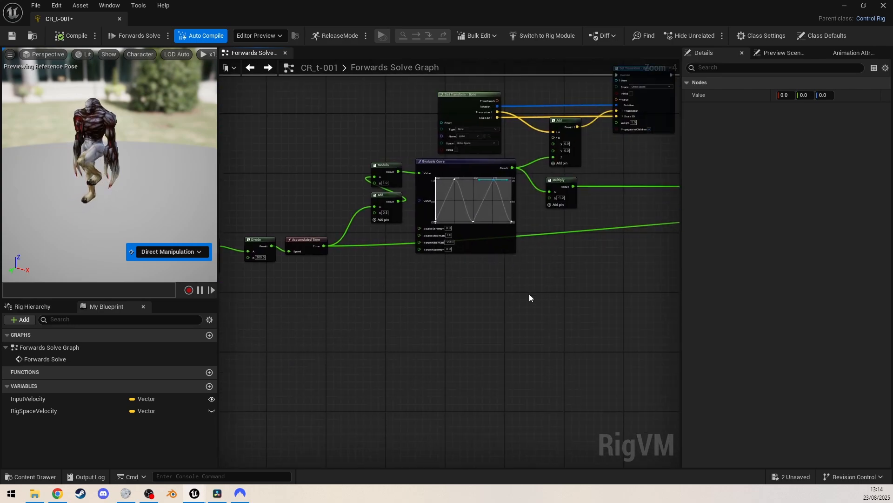
right_click_drag(558, 302, 252, 272)
right_click_drag(623, 304, 344, 276)
right_click_drag(521, 294, 279, 257)
right_click_drag(545, 251, 49, 255)
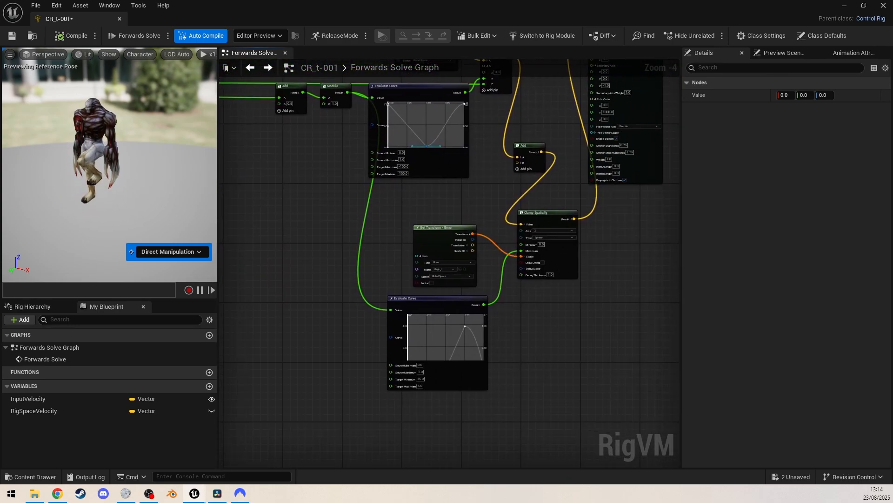
right_click_drag(447, 261, 533, 291)
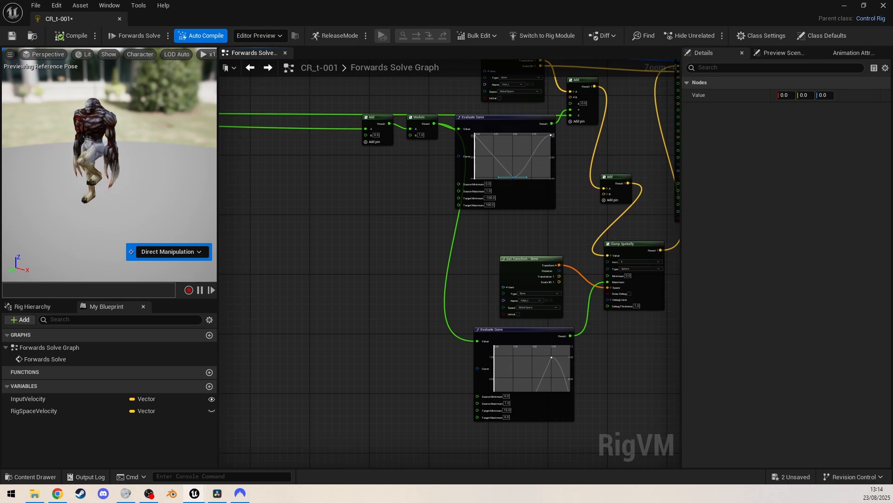
right_click_drag(679, 307, 712, 327)
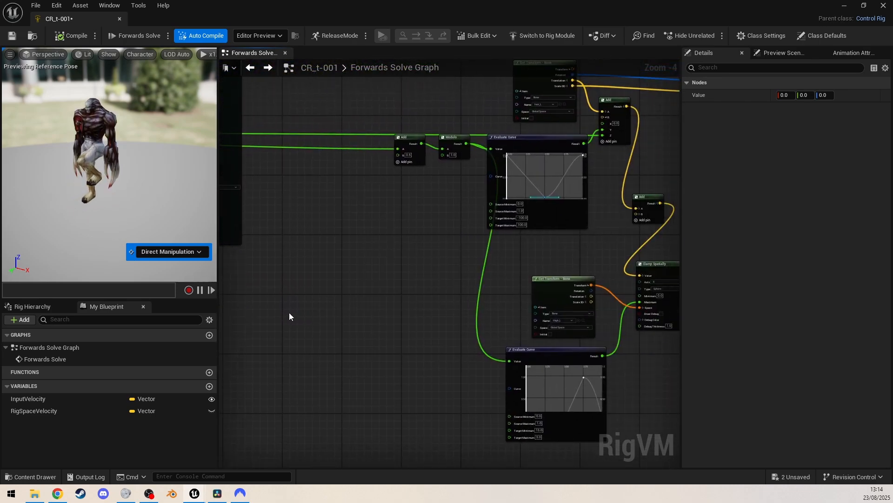
left_click_drag(69, 413, 270, 359)
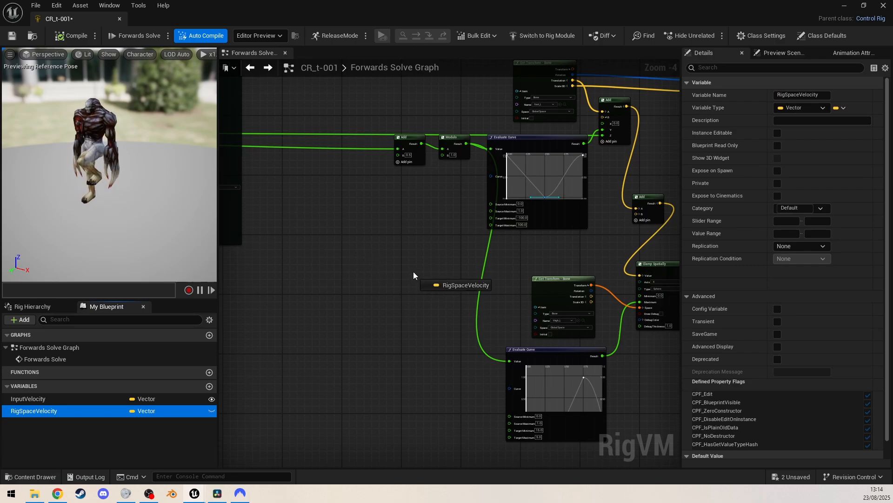
mouse_move(413, 272)
left_mouse_down()
mouse_move(415, 283)
mouse_move(412, 263)
left_mouse_up()
left_click(444, 297)
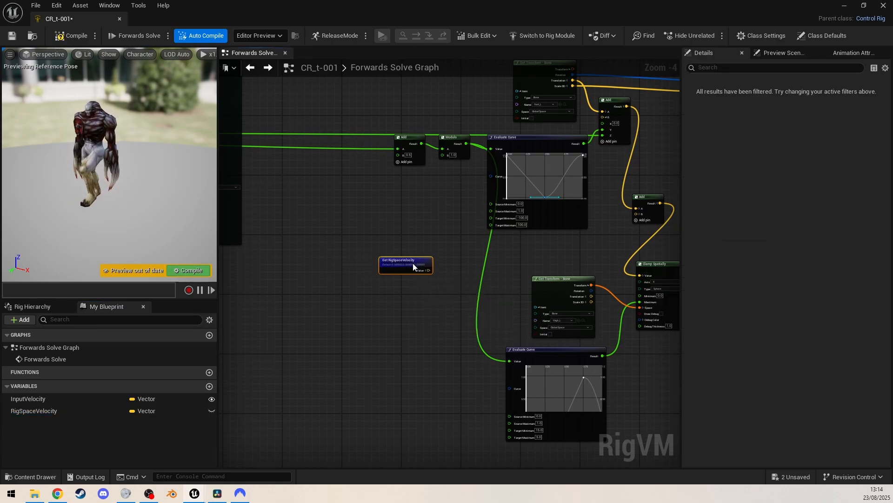
Add another Get RigSpaceVelocity node in the first leg's chain, beside its Evaluate Curve nodes.
right_click_drag(354, 298, 724, 293)
right_click_drag(314, 296, 421, 348)
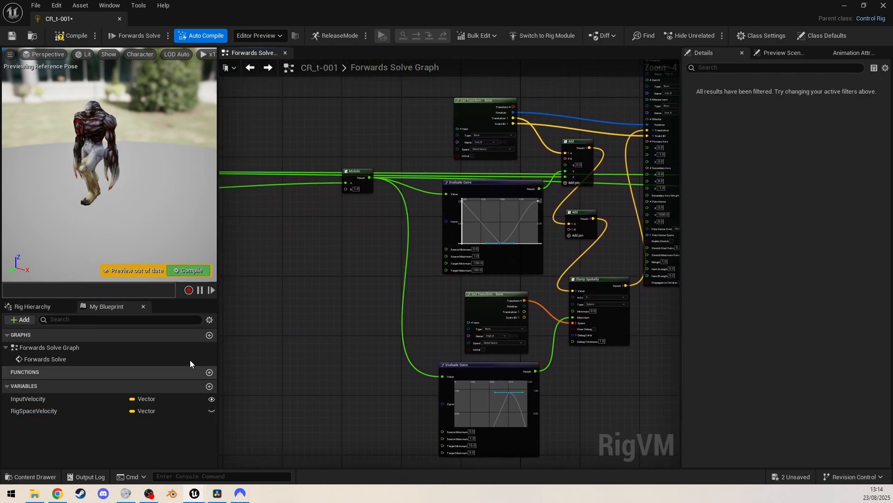
left_click_drag(46, 410, 410, 308)
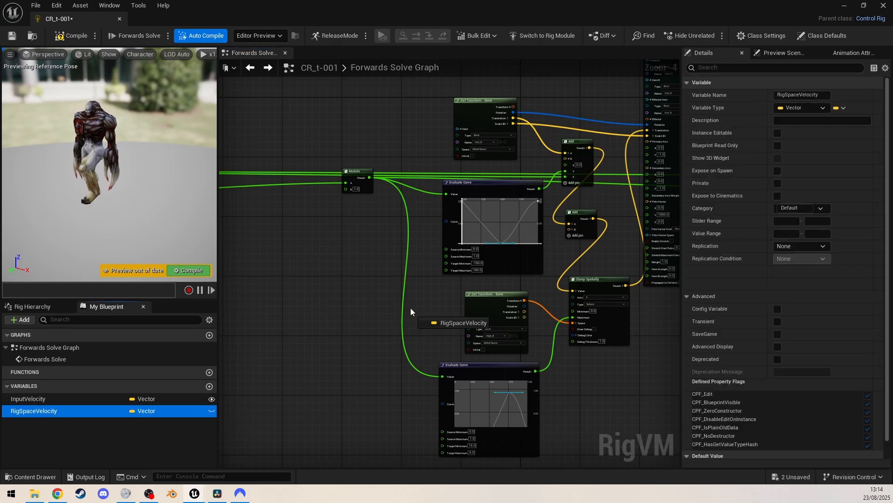
left_click_drag(315, 277, 359, 296)
left_click(359, 296)
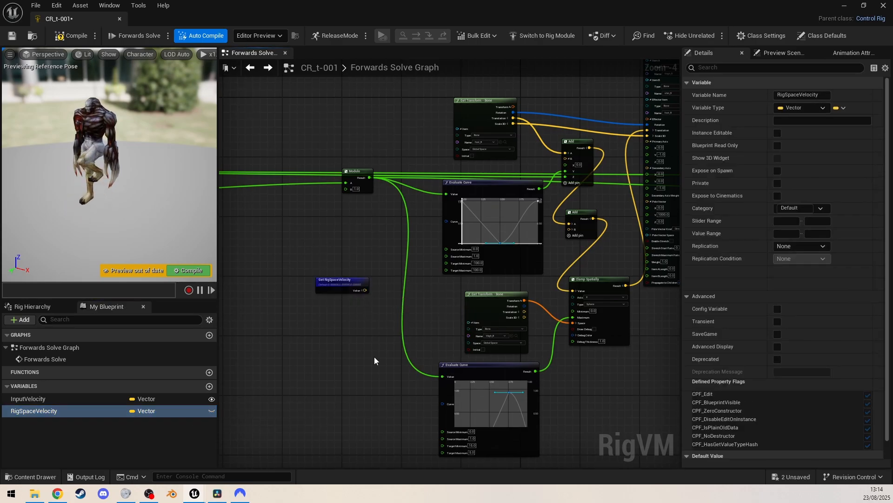
Expand the B vector input of the Add node feeding Clamp Spatially in both leg chains and compile the rig.
right_click_drag(374, 357, 354, 385)
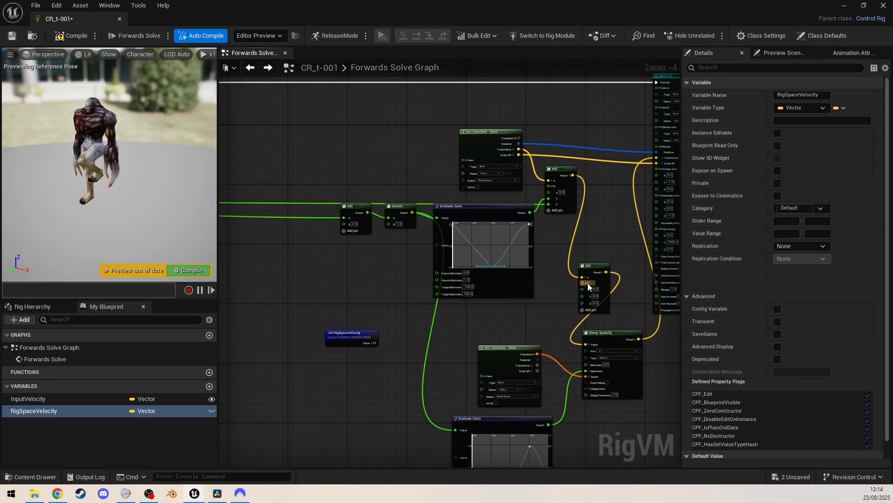
right_click_drag(537, 308, 562, 257)
right_click_drag(357, 340, 543, 293)
right_click_drag(362, 322, 663, 319)
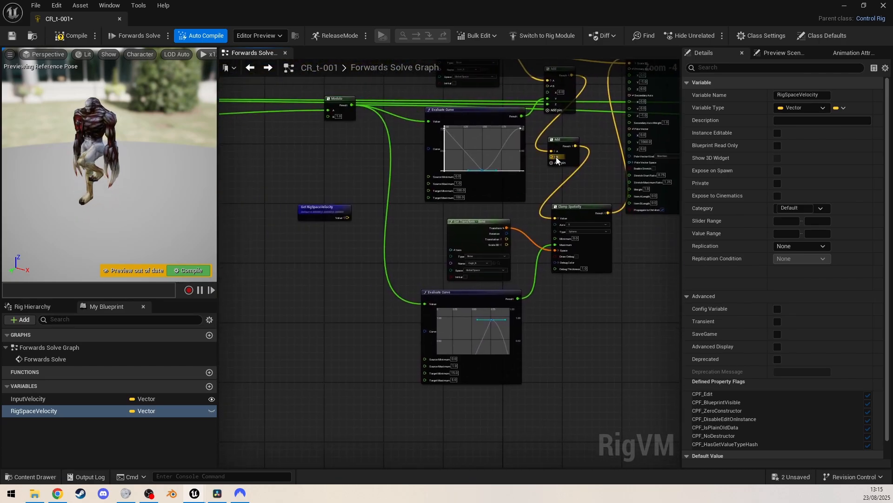
right_click_drag(605, 190, 595, 205)
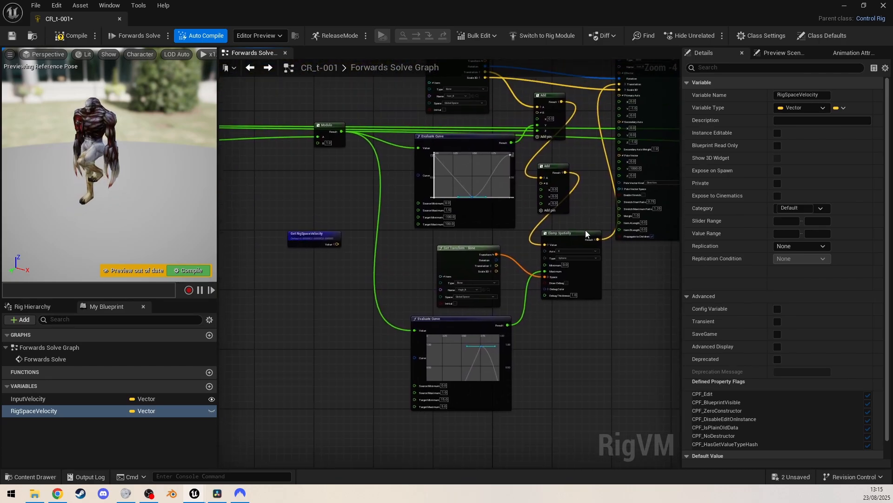
mouse_move(635, 332)
right_mouse_down()
mouse_move(343, 306)
mouse_move(228, 317)
mouse_move(381, 286)
mouse_move(632, 260)
mouse_move(633, 322)
right_mouse_up()
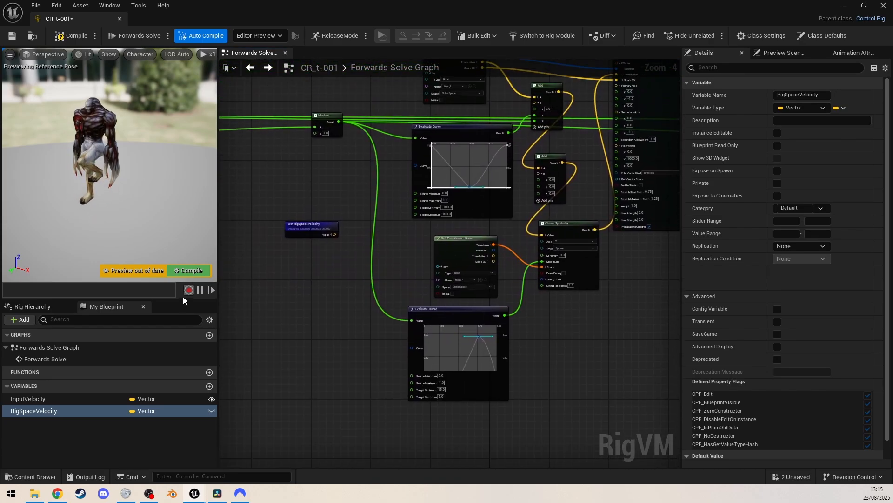
left_click(193, 274)
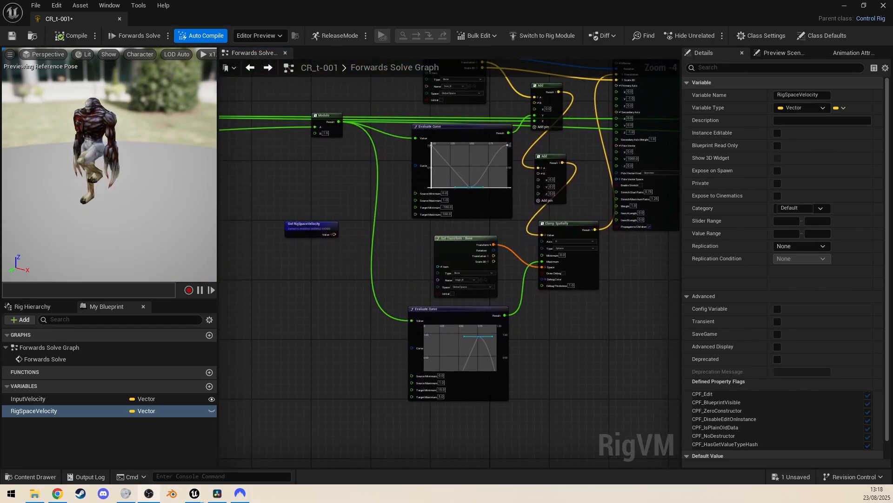
Disconnect the upper Evaluate Curve result from the Y input of the upper Add node in both leg chains.
right_click_drag(452, 235, 427, 307)
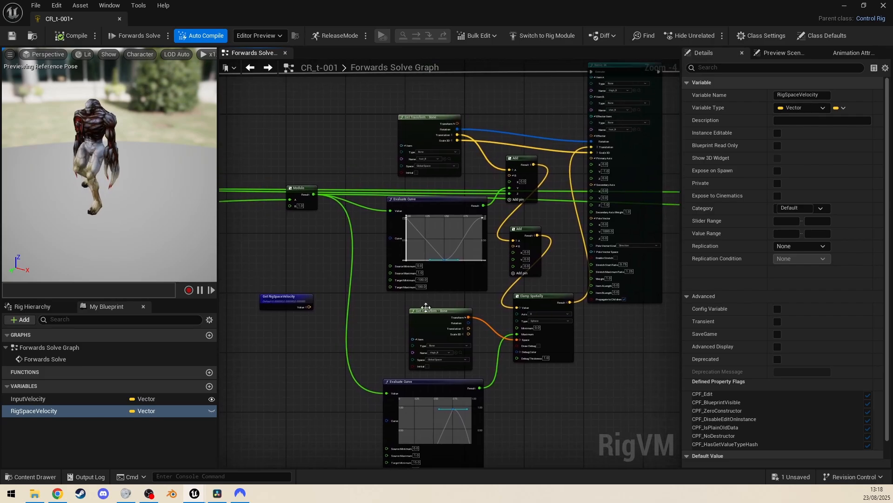
left_click(511, 188, "alt")
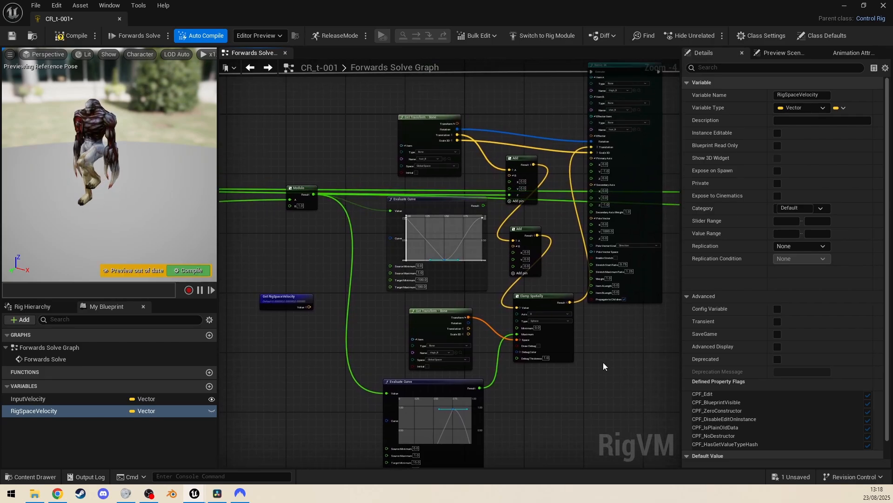
mouse_move(603, 362)
right_mouse_down()
mouse_move(405, 329)
mouse_move(501, 365)
mouse_move(616, 356)
right_mouse_up()
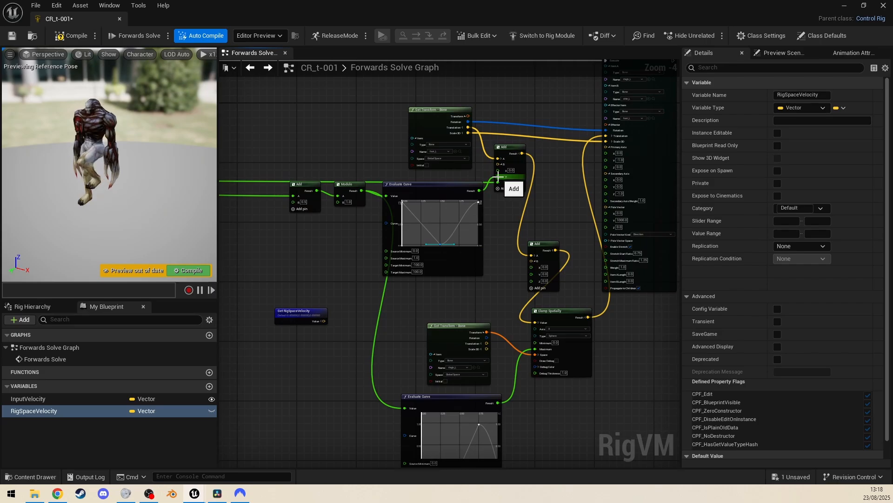
left_click(498, 177, "alt")
Add a Scale node in the first leg's chain, connecting RigSpaceVelocity to its Value and the upper Evaluate Curve result to its Factor.
right_click_drag(291, 384, 629, 329)
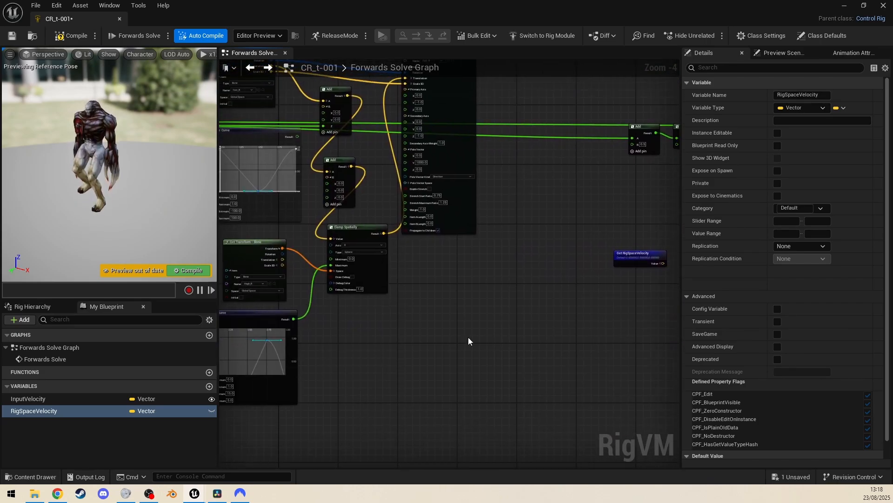
right_click_drag(469, 337, 638, 395)
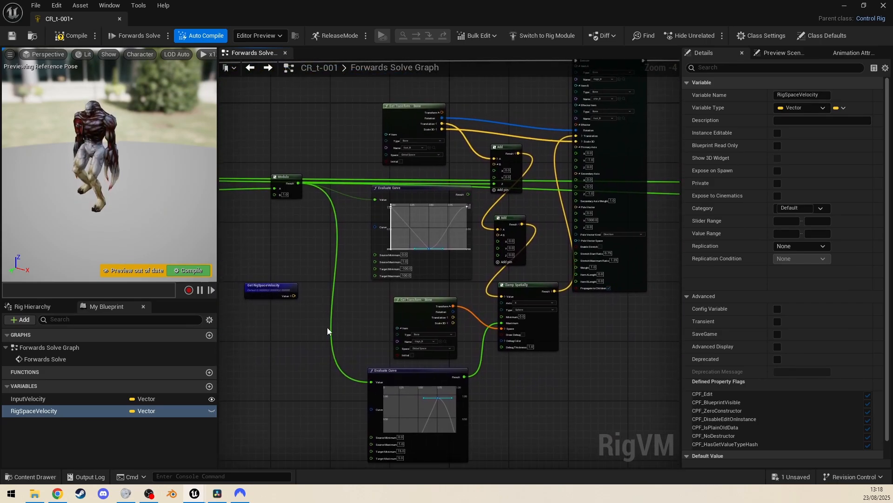
right_click_drag(257, 346, 301, 302)
right_click(300, 301)
type("sc")
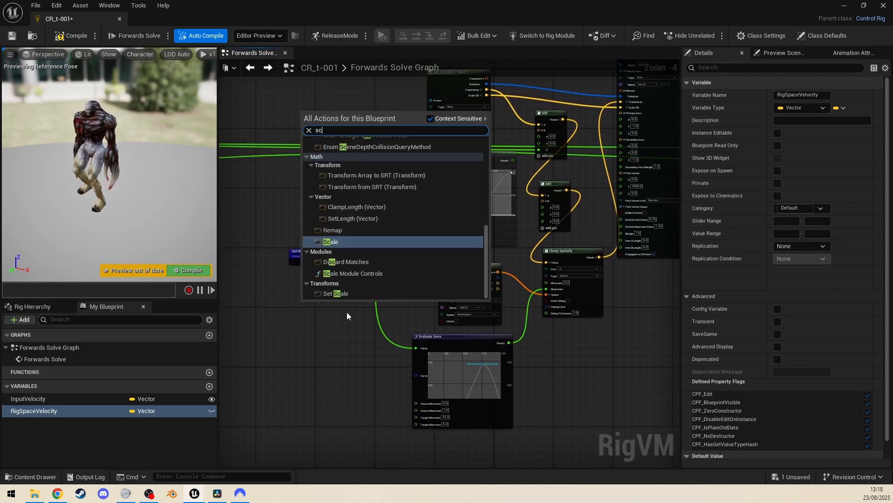
type("ale")
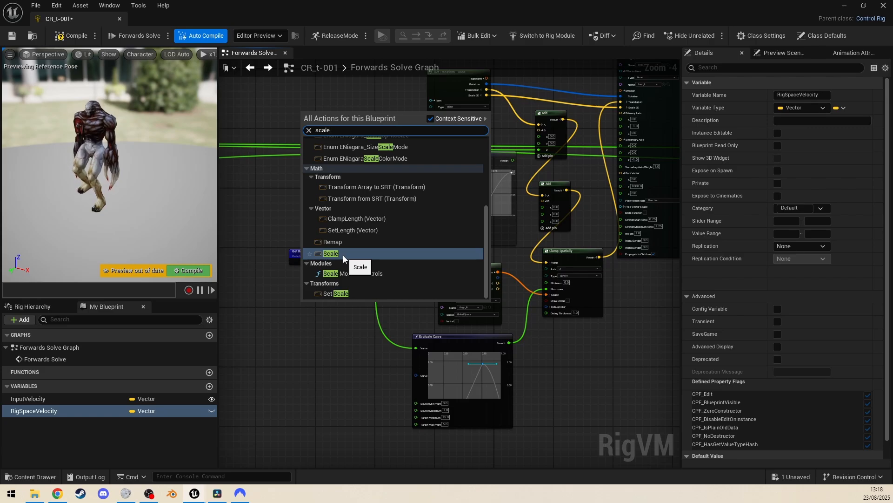
left_click(343, 255)
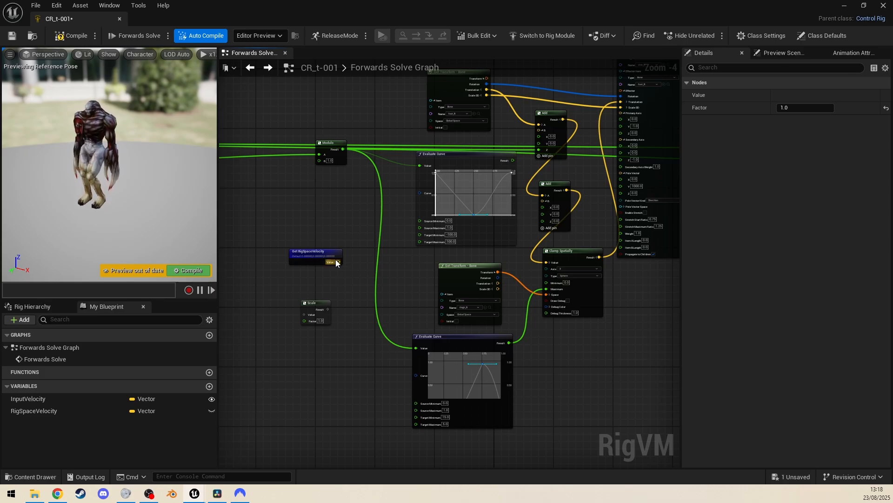
left_click_drag(339, 261, 305, 314)
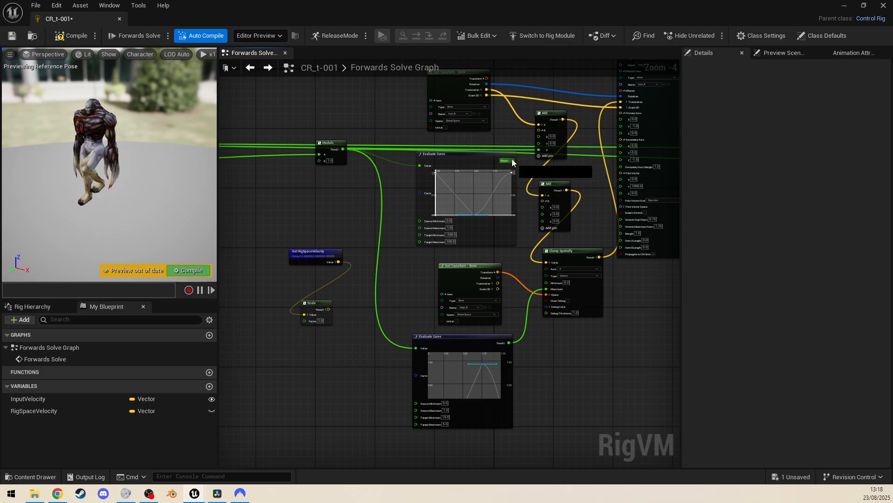
left_click_drag(511, 159, 304, 320)
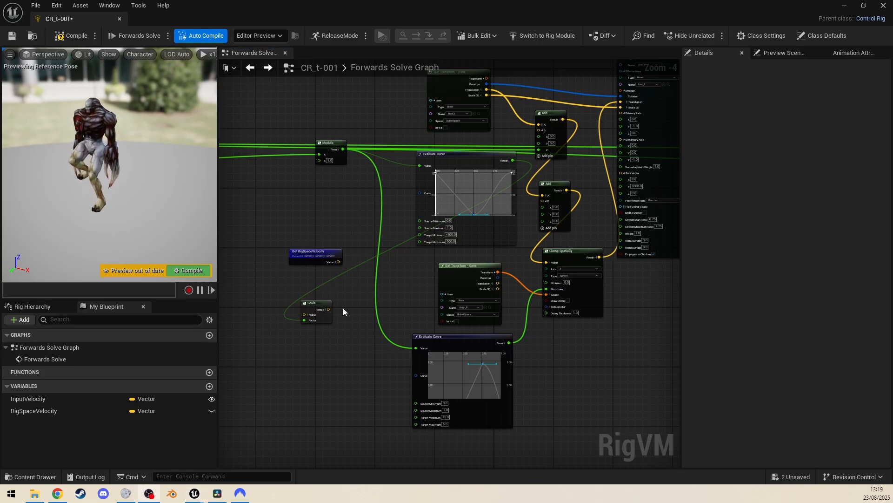
Insert a Unit node between RigSpaceVelocity and the Scale in the first leg's chain, and connect the Scale result to the lower Add's B input.
left_click_drag(339, 262, 324, 282)
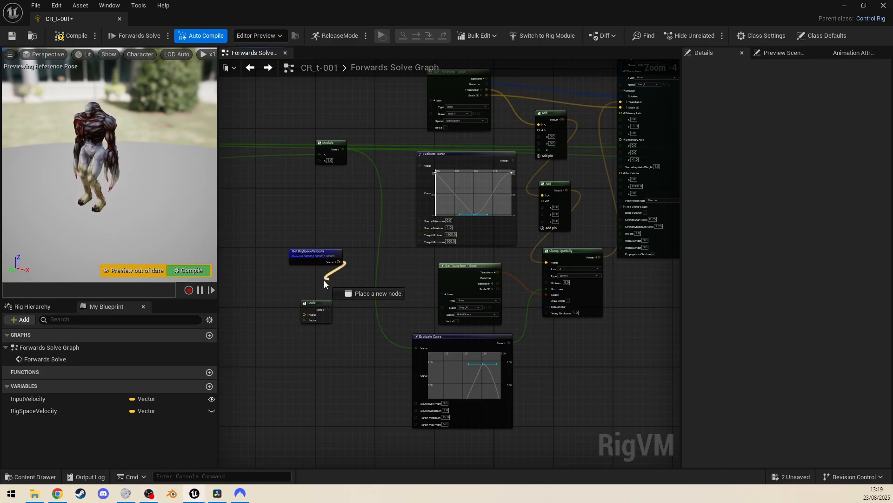
left_click_drag(274, 294, 274, 295)
type("un")
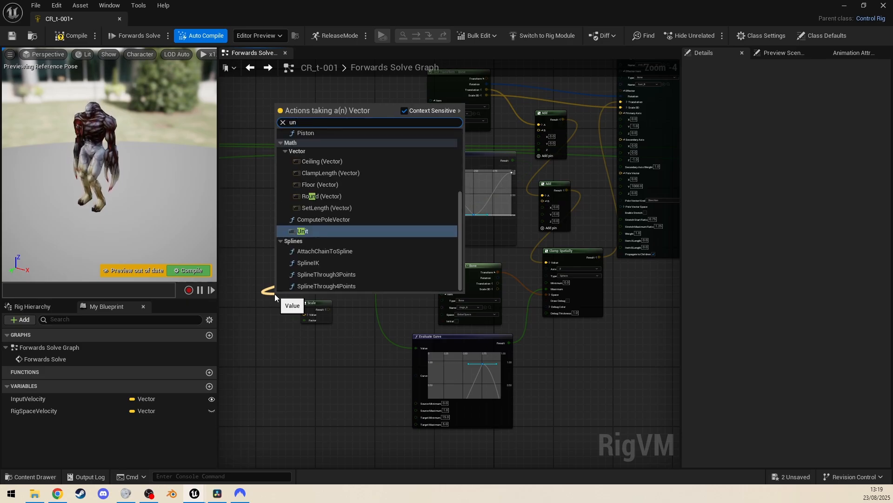
left_click(330, 231)
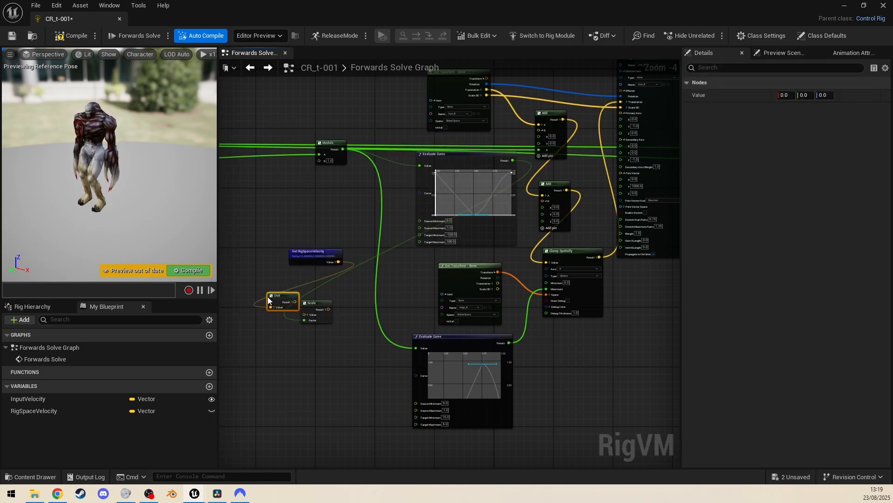
left_click_drag(279, 316, 542, 202)
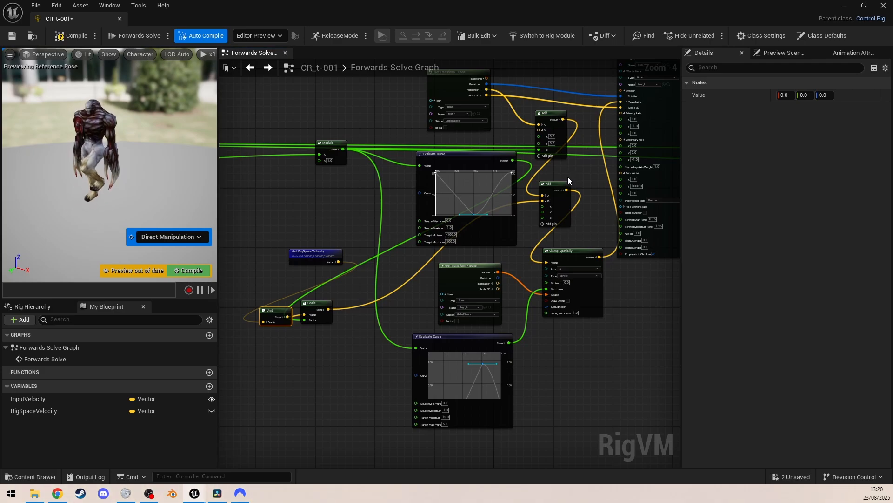
right_click_drag(130, 158, 195, 148)
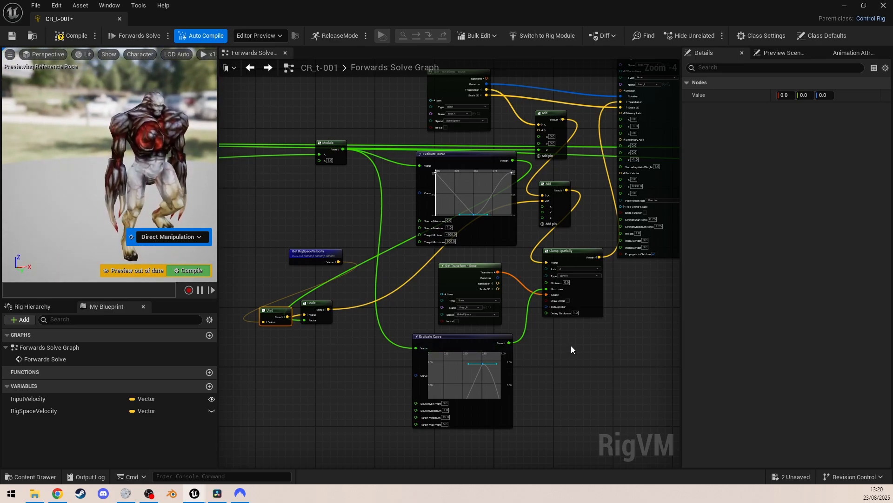
Add a Unit node fed by the RigSpaceVelocity getter in the second leg's chain.
right_click_drag(590, 342, 183, 327)
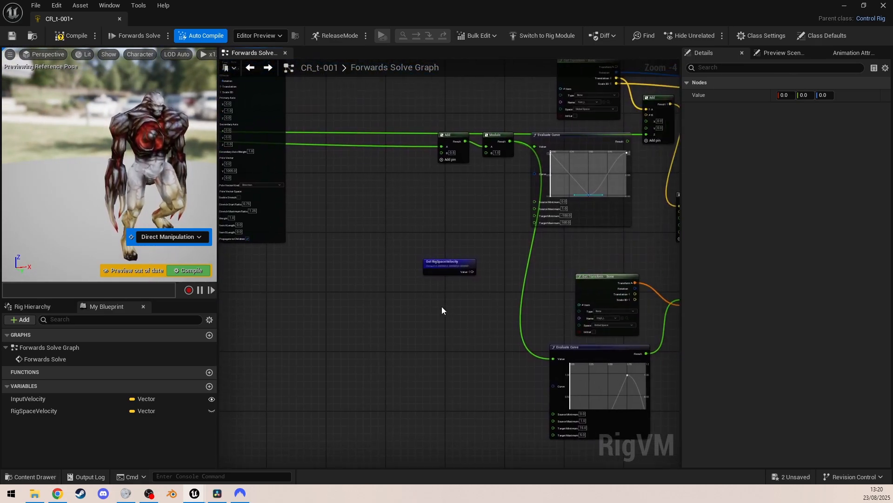
right_click_drag(442, 307, 339, 282)
left_click_drag(354, 267, 311, 306)
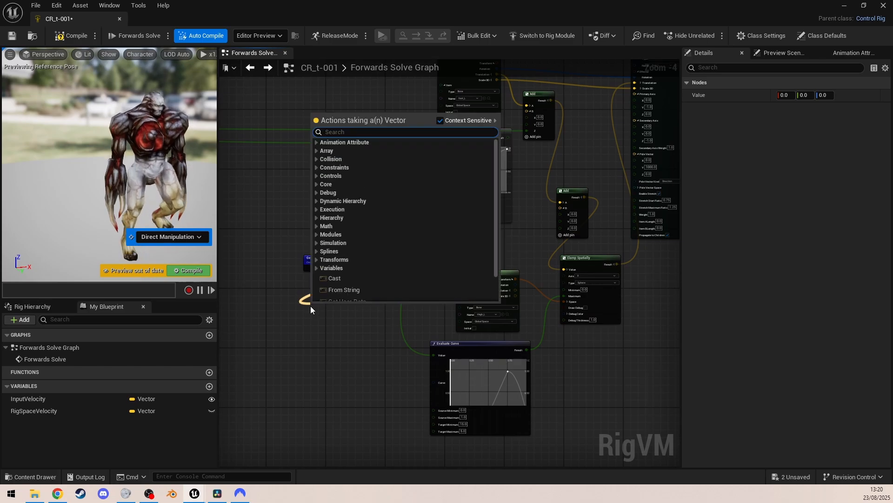
type("un")
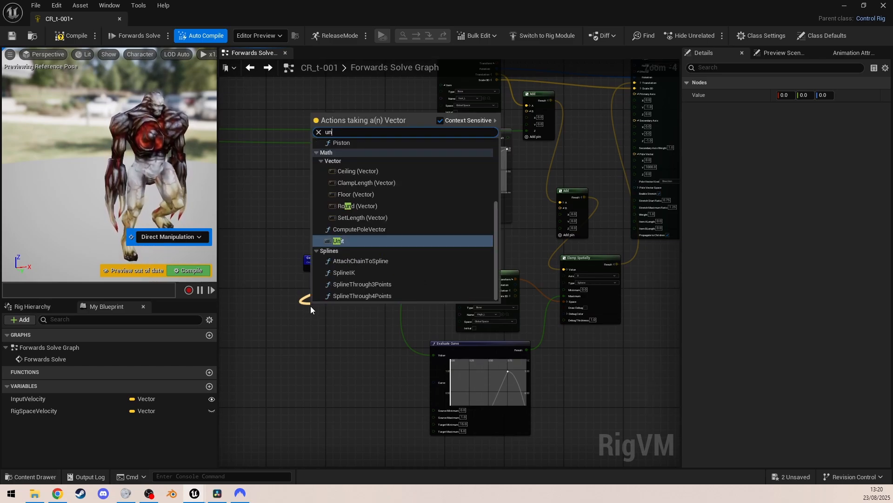
left_click(334, 241)
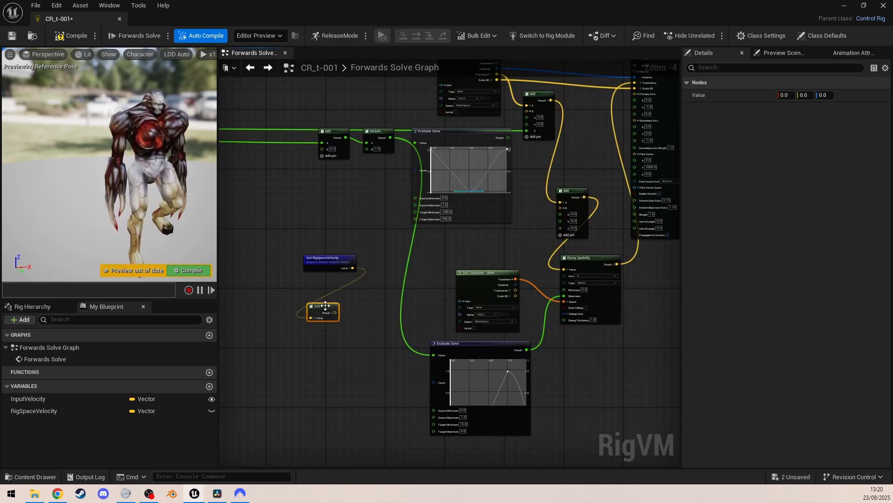
Add a Scale node after the second leg's Unit, with the upper Evaluate Curve result as Factor and its output feeding the lower Add's B.
right_click_drag(306, 303, 361, 298)
left_click_drag(390, 311, 416, 306)
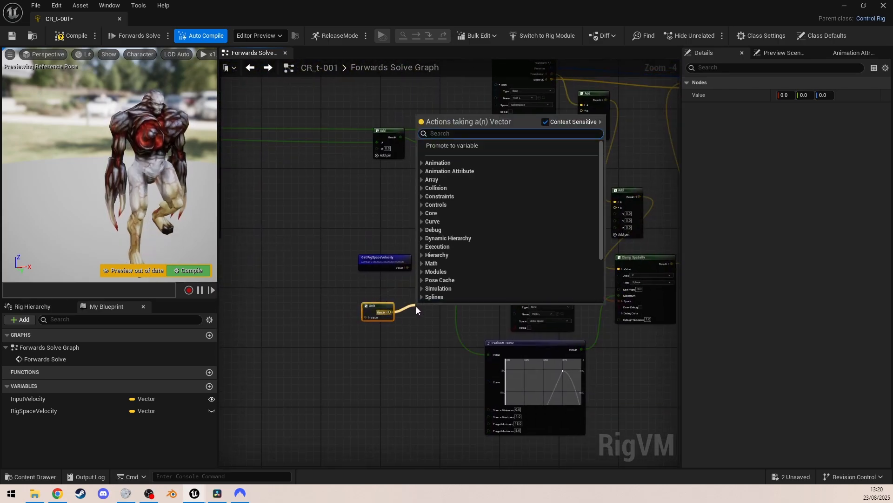
type("scal")
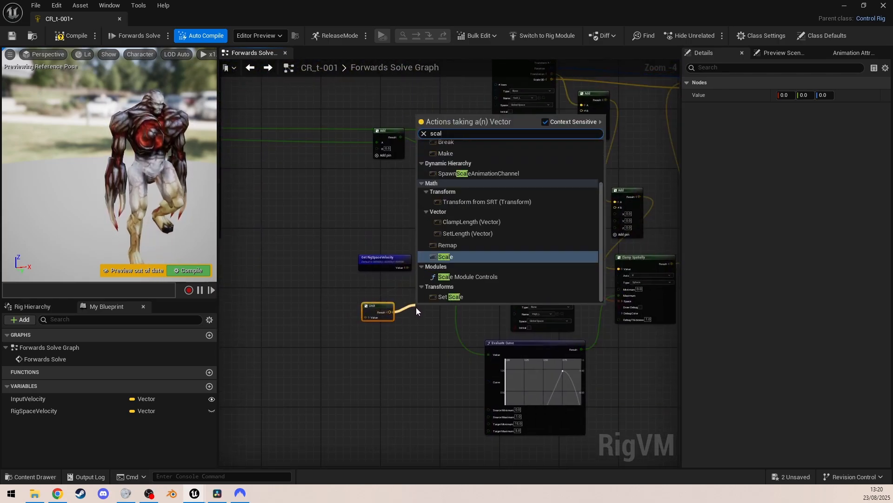
left_click(447, 256)
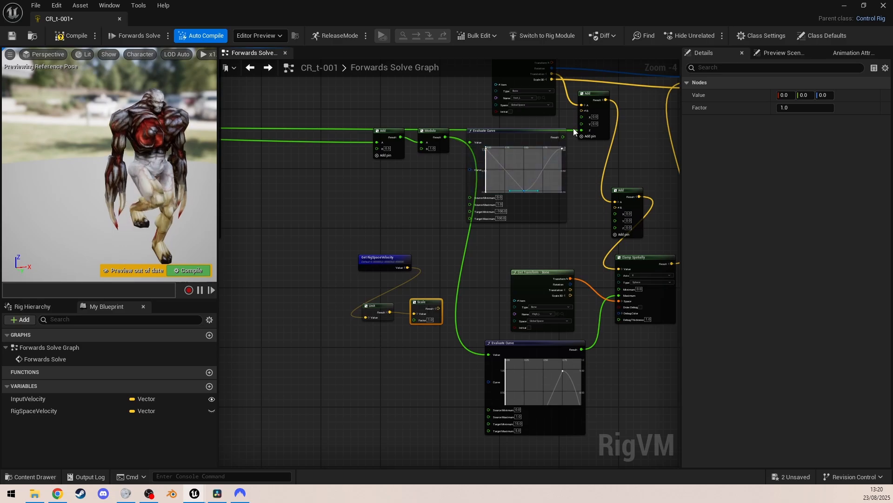
left_click_drag(562, 136, 615, 207)
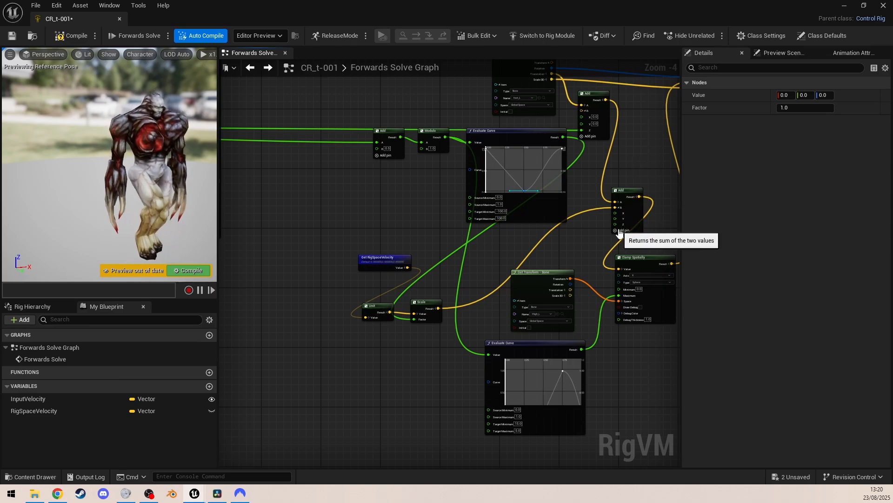
Collapse the B vector input of the lower Add node in both leg chains and compile the rig.
left_click(617, 207)
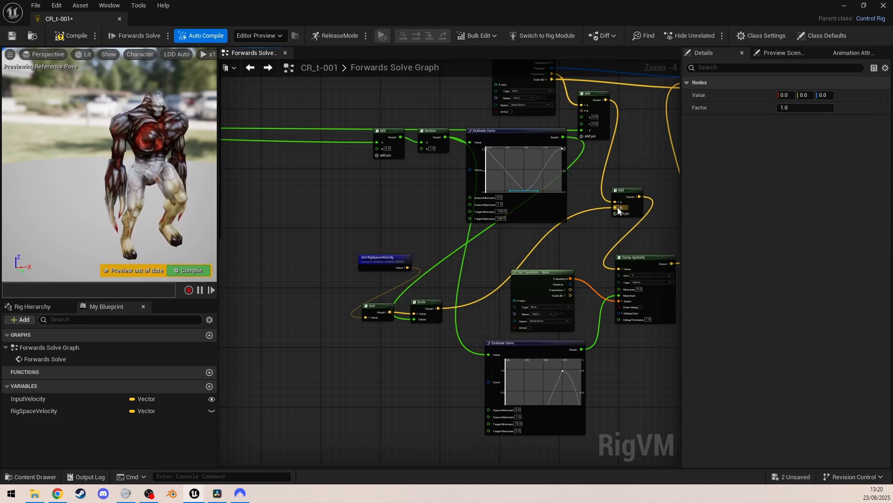
left_click(583, 111)
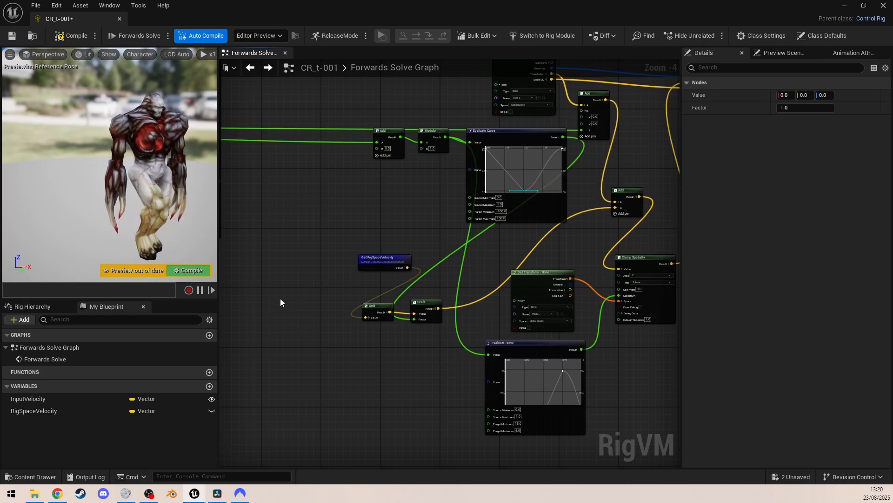
left_click(199, 271)
right_click_drag(329, 237, 674, 253)
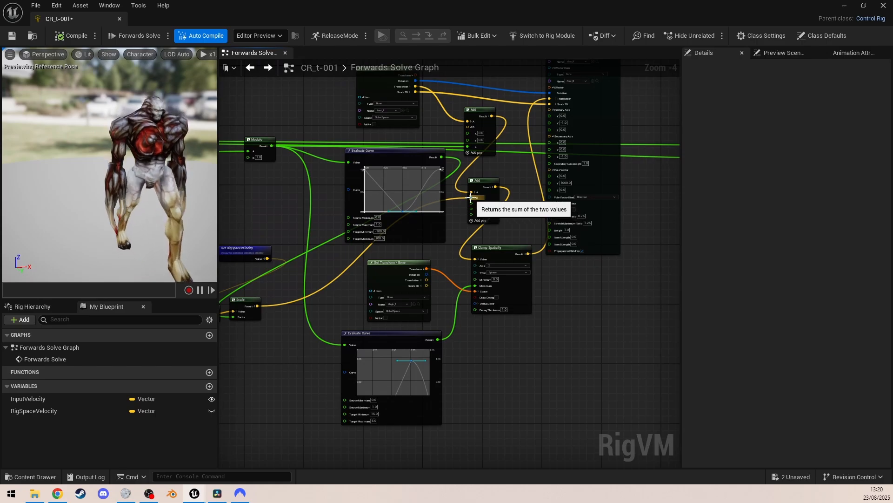
left_click(472, 197)
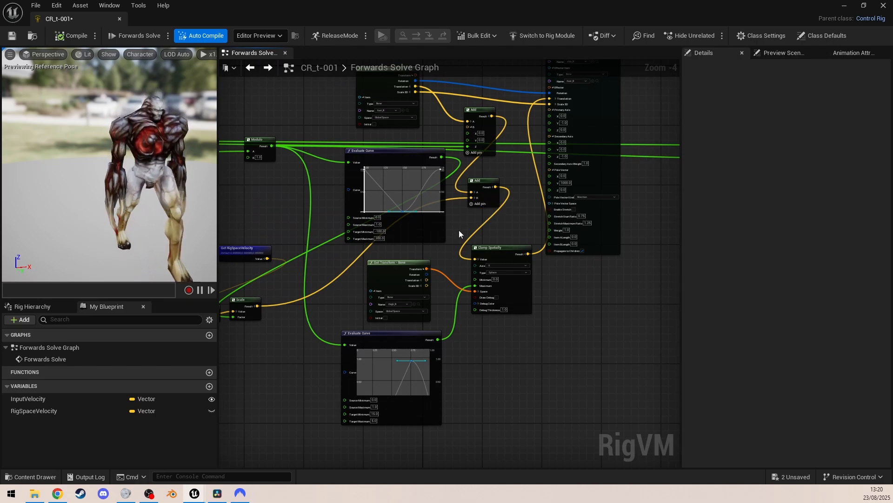
Insert a SpringInterp vector node between the Make Relative Local output and the Value input of Set RigSpaceVelocity.
right_click_drag(459, 230, 622, 253)
scroll(160, 207, "down", 4)
left_click_drag(160, 207, 238, 209, "alt")
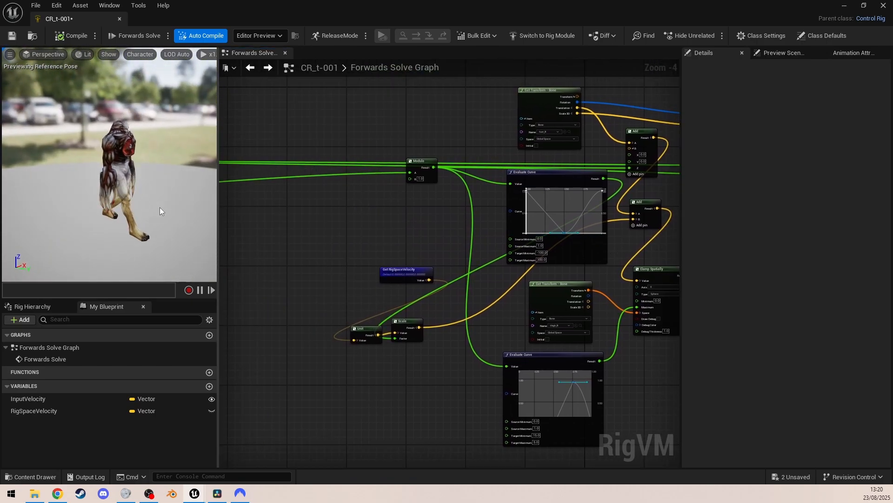
right_click_drag(369, 238, 550, 269)
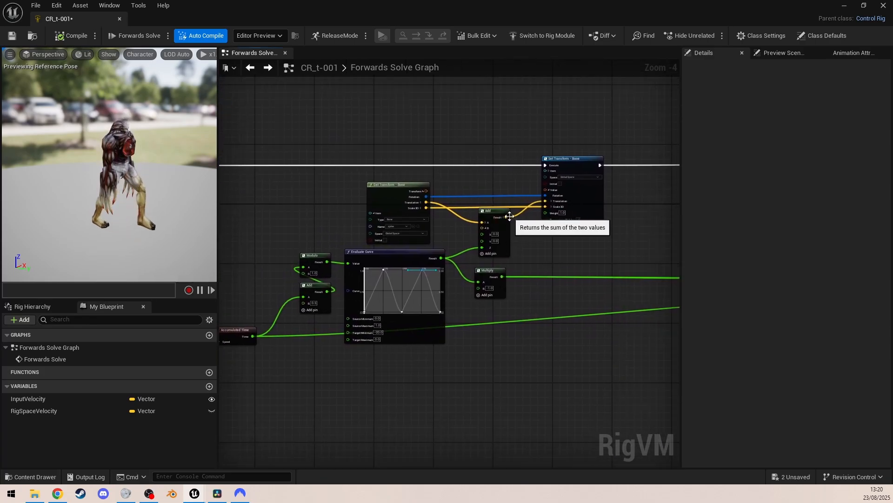
scroll(538, 248, "up", 2)
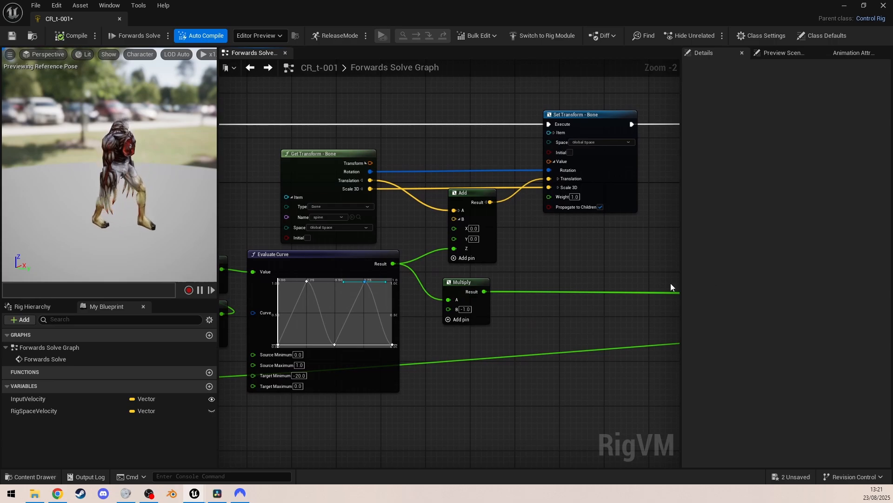
right_click_drag(479, 407, 678, 419)
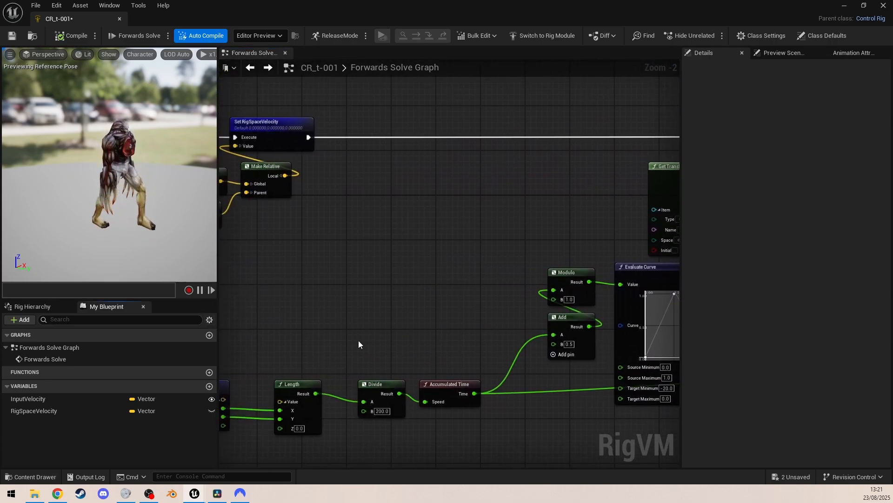
right_click_drag(339, 311, 505, 341)
left_click_drag(448, 205, 495, 241)
type("spr")
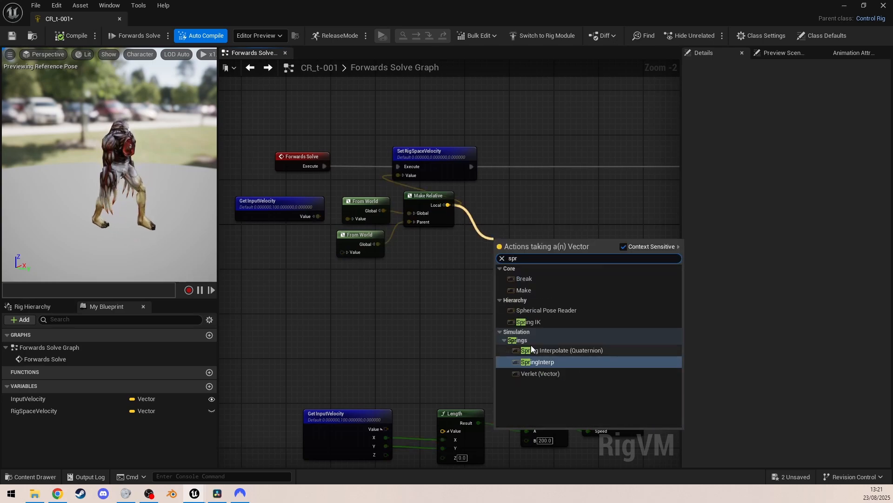
left_click(544, 361)
left_click_drag(527, 240, 398, 175)
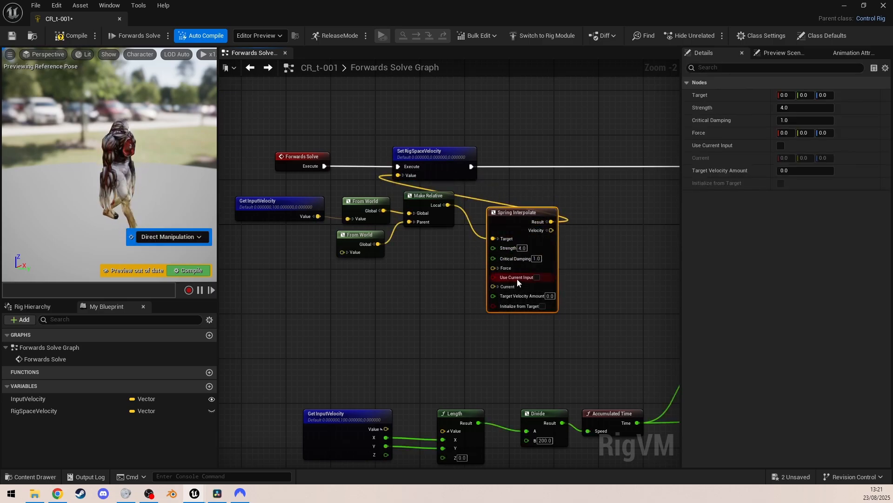
Set the Spring Interpolate node's Strength to 5 and compile the rig.
left_click(518, 247)
type("5")
key("Return")
left_click(200, 274)
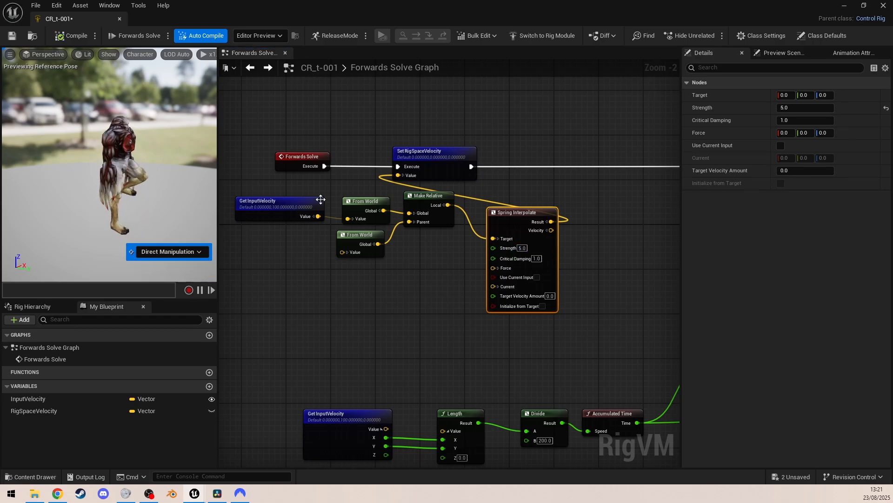
Arrange the velocity conversion nodes and Spring Interpolate in a compact row beneath Set RigSpaceVelocity, and save the unsaved assets.
left_click_drag(424, 275, 279, 195)
left_click_drag(420, 198, 373, 224)
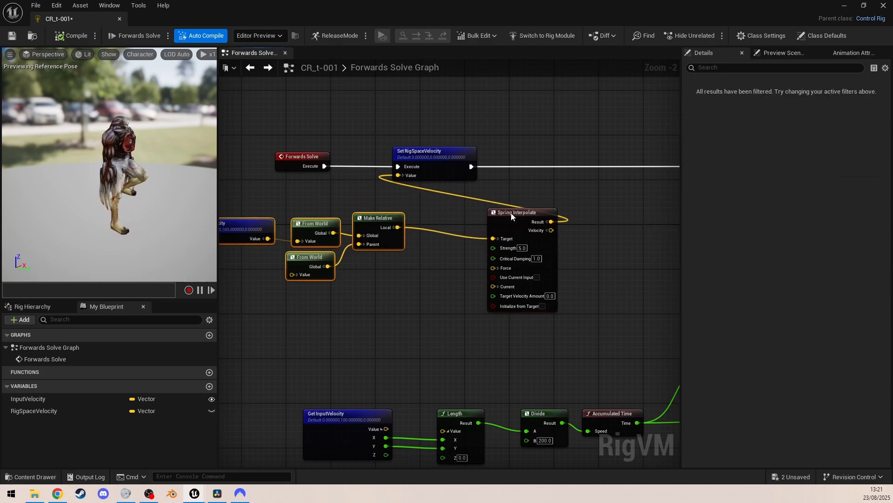
left_click_drag(511, 213, 440, 202)
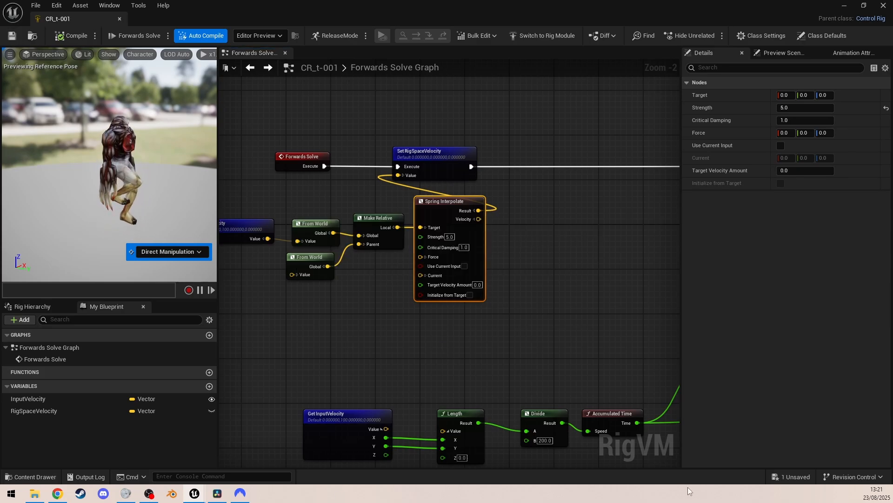
left_click(797, 479)
left_click(535, 354)
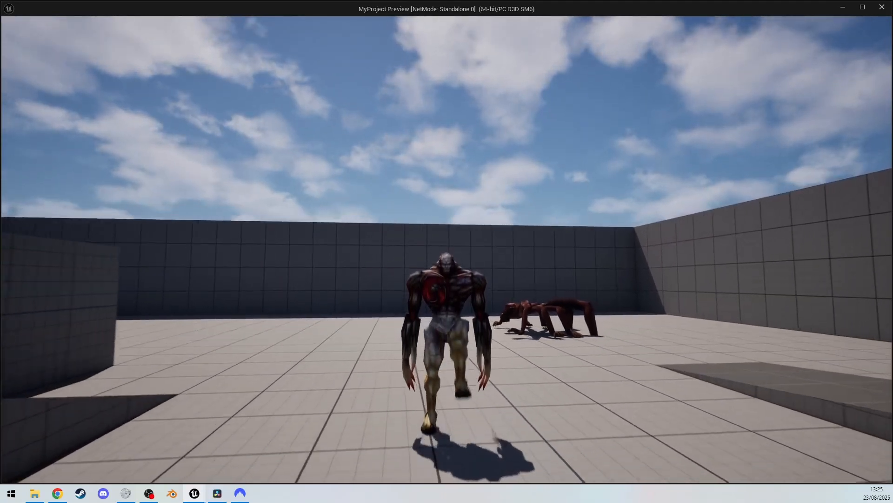
Walk the character sideways, forward and backward in the play preview to check the directional leg motion.
key("a")
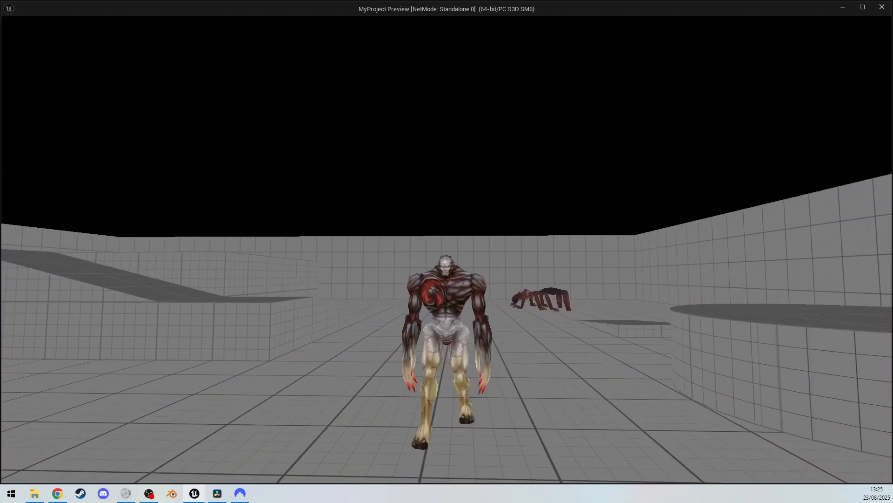
key("a")
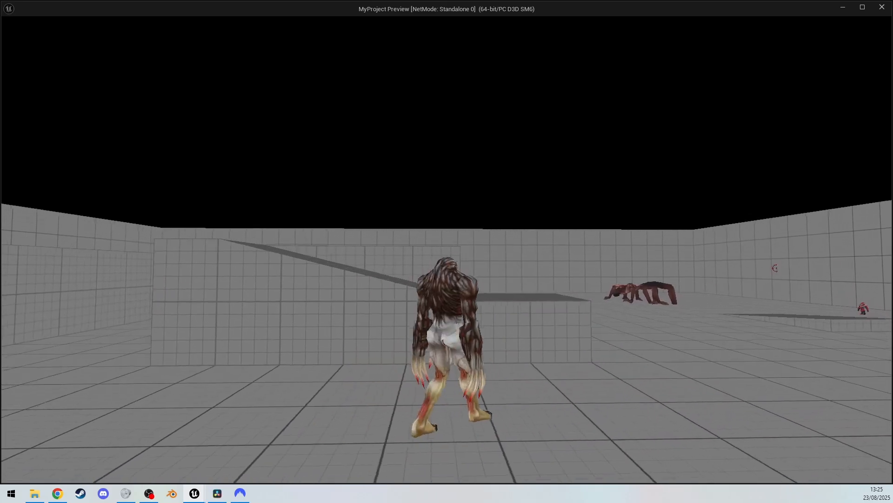
key("w")
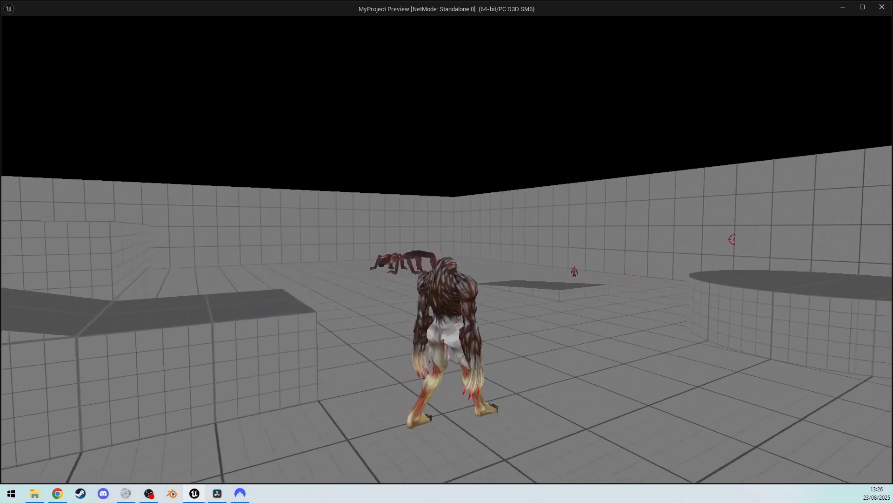
key("s")
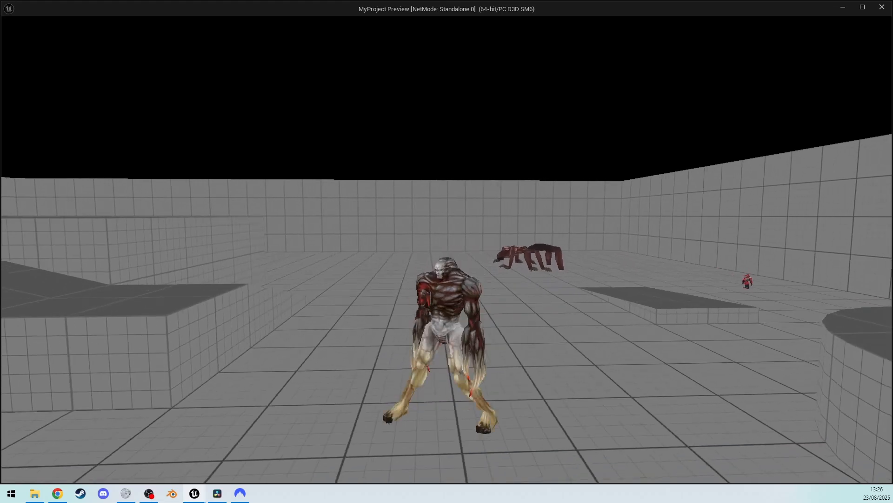
key("a")
key("w")
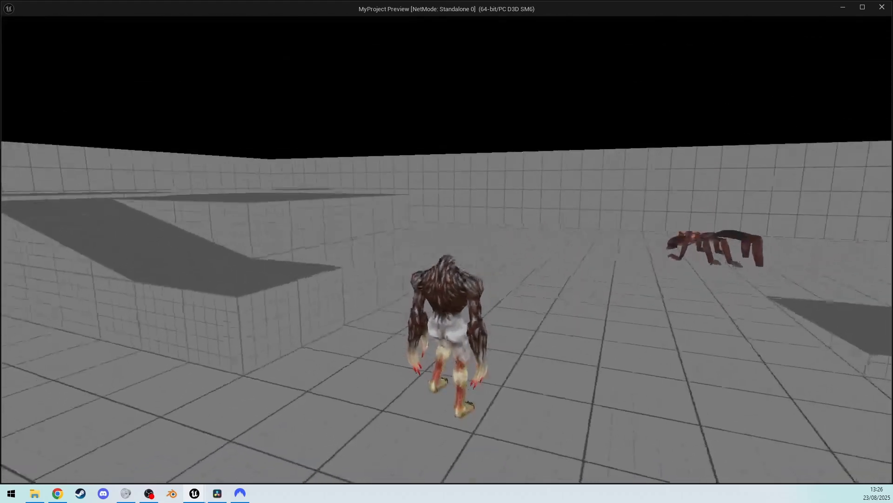
End the play session and open the BP_ThirdPersonCharacter blueprint from the ThirdPerson Blueprints folder.
key("Escape")
left_click(45, 479)
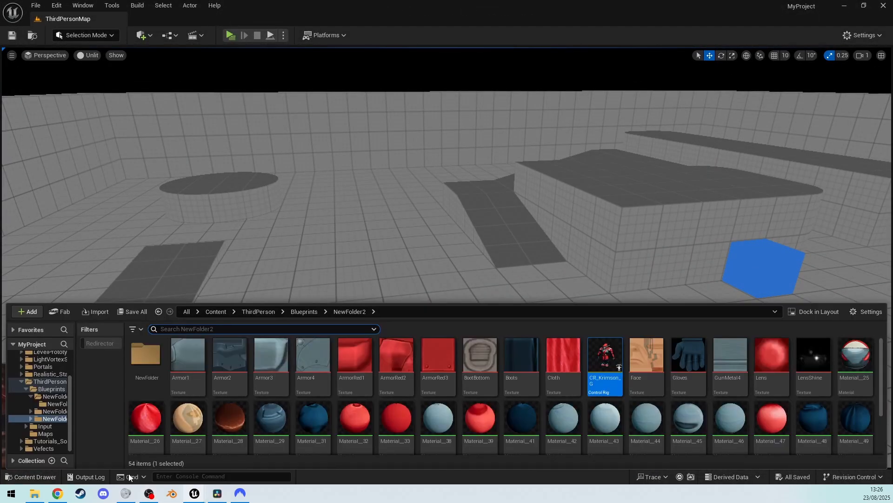
key("alt+Left")
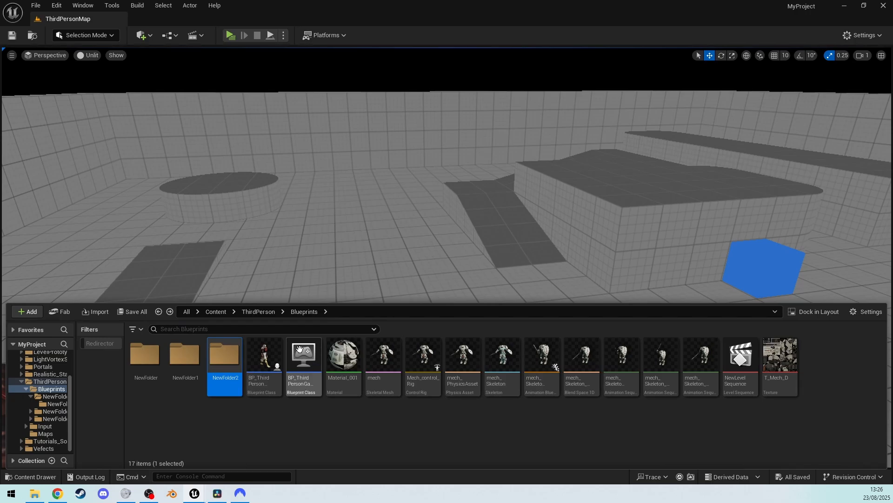
double_click(263, 357)
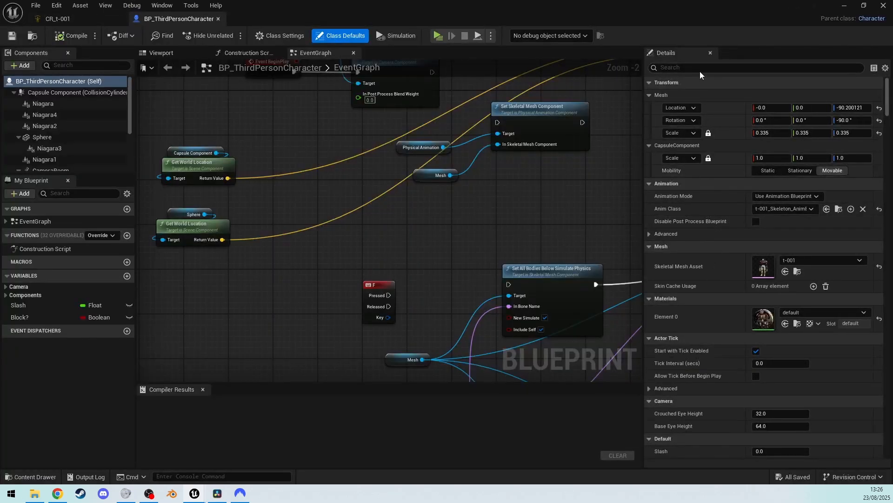
Disable Orient Rotation to Movement and enable Use Controller Desired Rotation in the character blueprint's movement rotation settings.
left_click(699, 69)
type("ro")
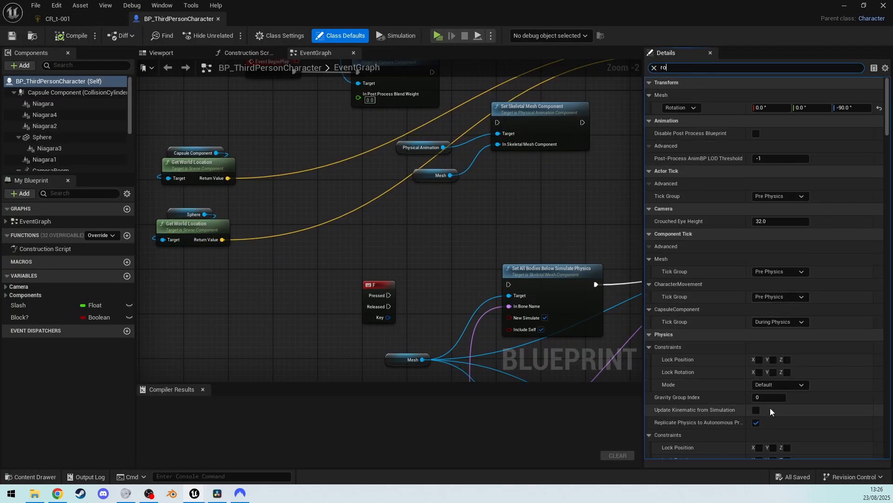
left_click_drag(883, 130, 892, 417)
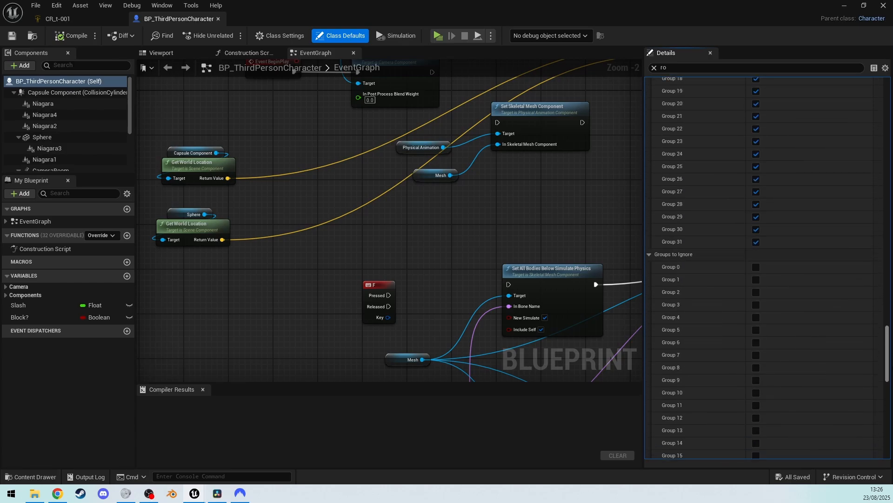
scroll(755, 448, "up", 15)
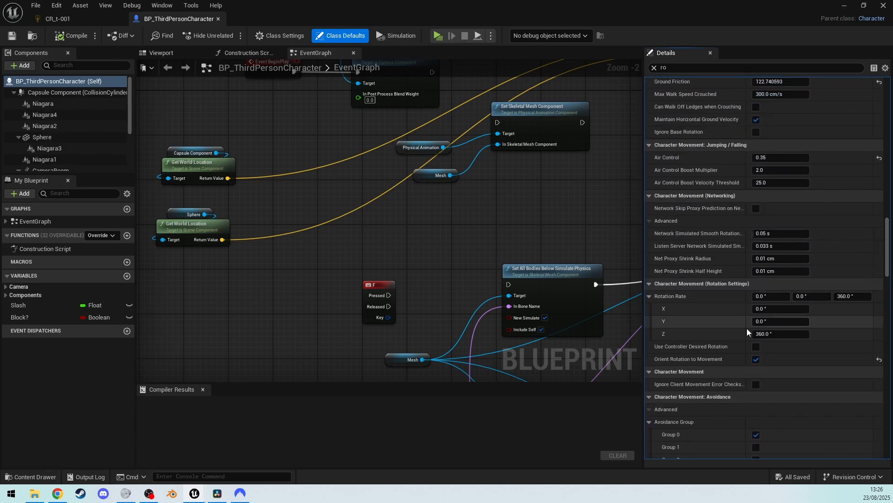
left_click(756, 361)
left_click(756, 347)
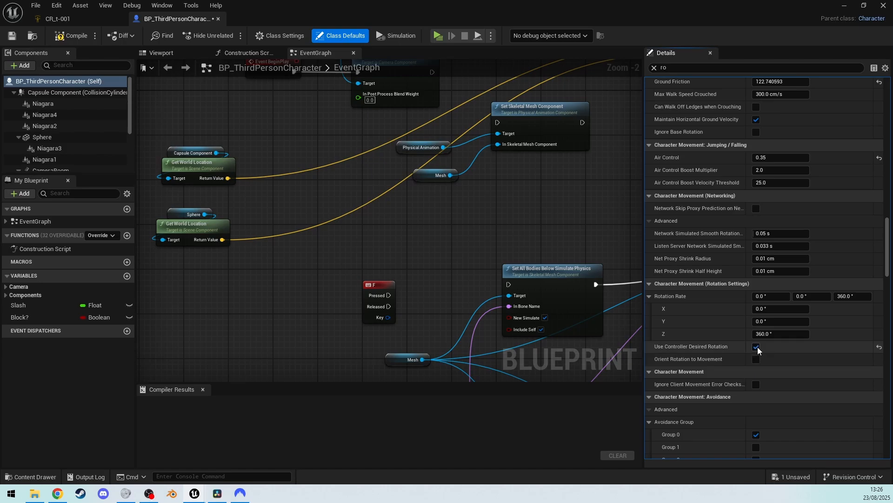
Play the level and walk the character forward around the ramps while turning the camera to check that its body follows the controller rotation.
left_click(844, 5)
left_click(230, 34)
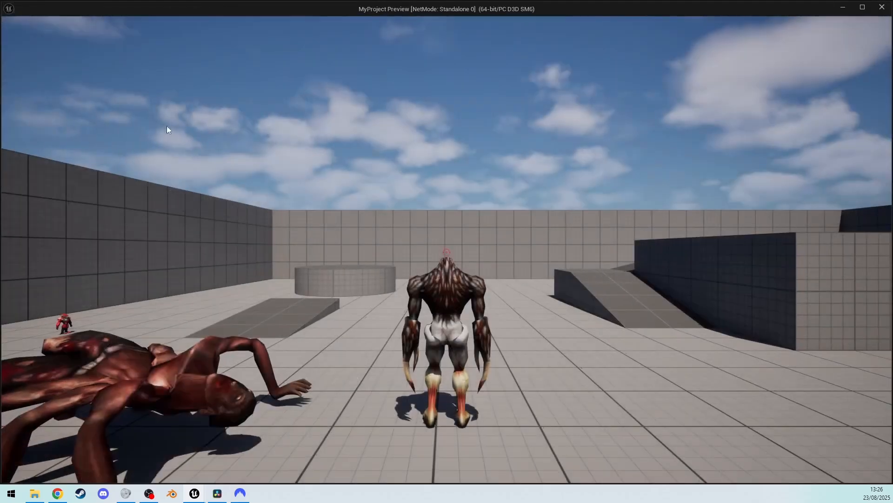
key("w")
key("w")
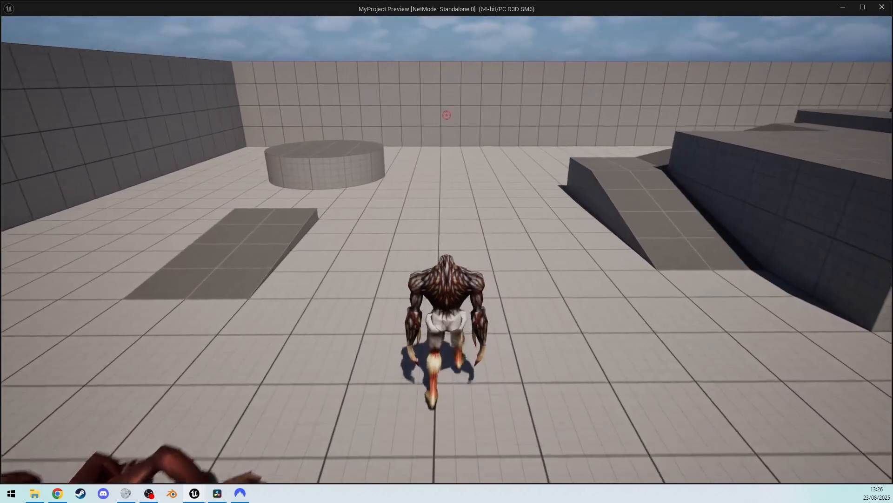
key("w")
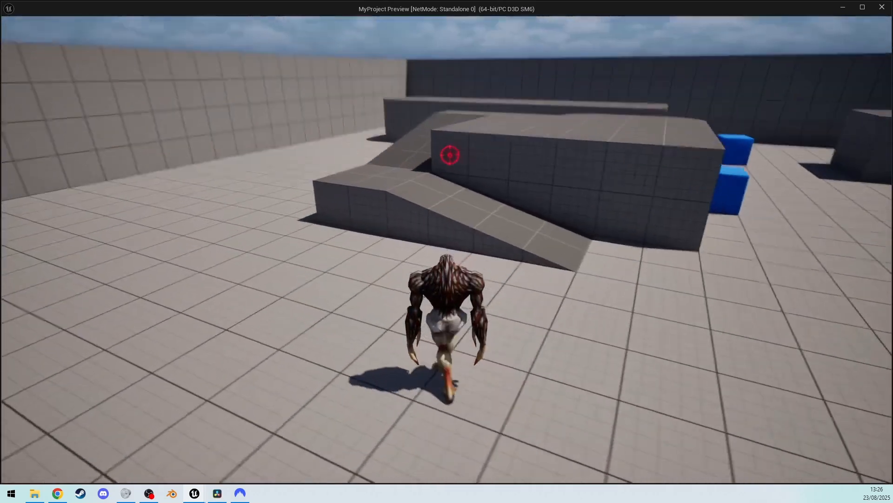
key("w")
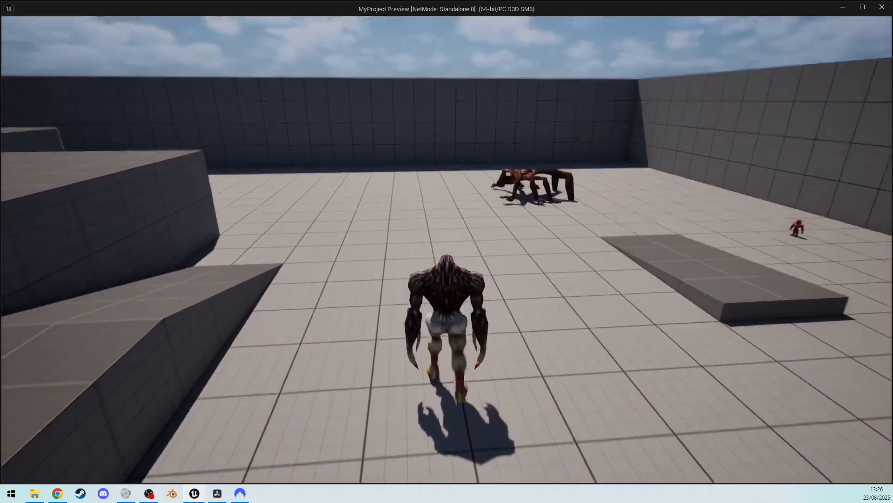
key("w")
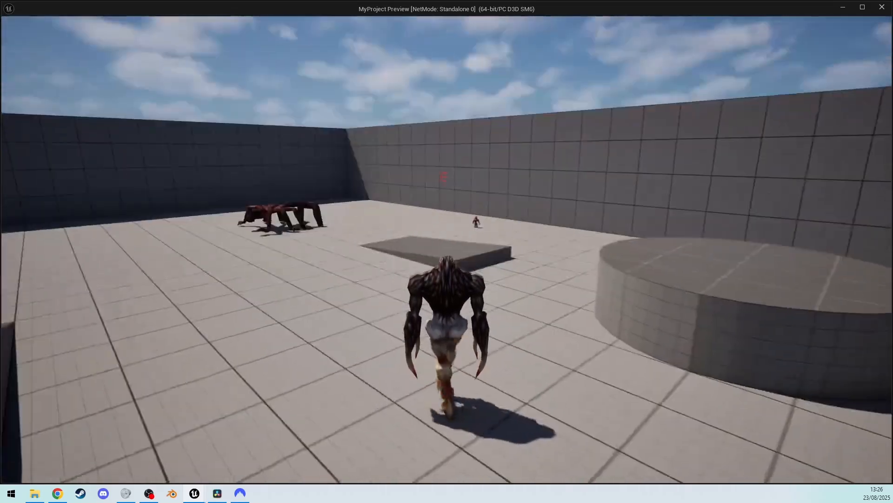
key("w")
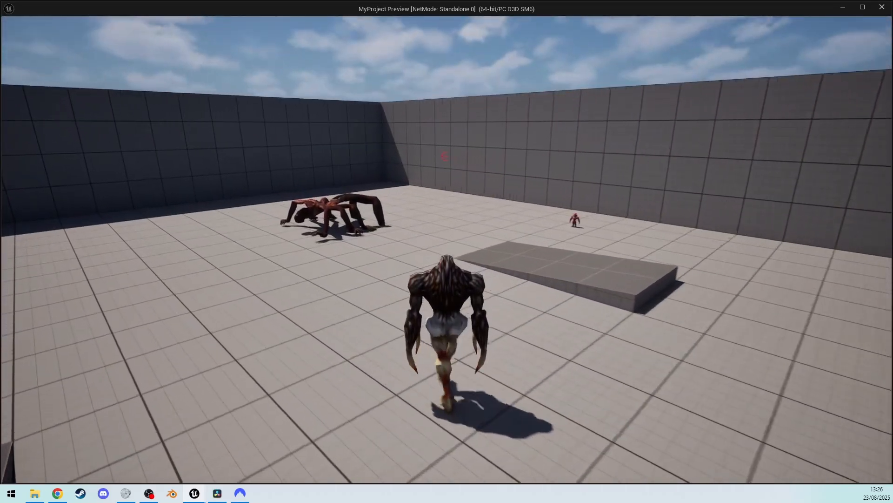
key("w")
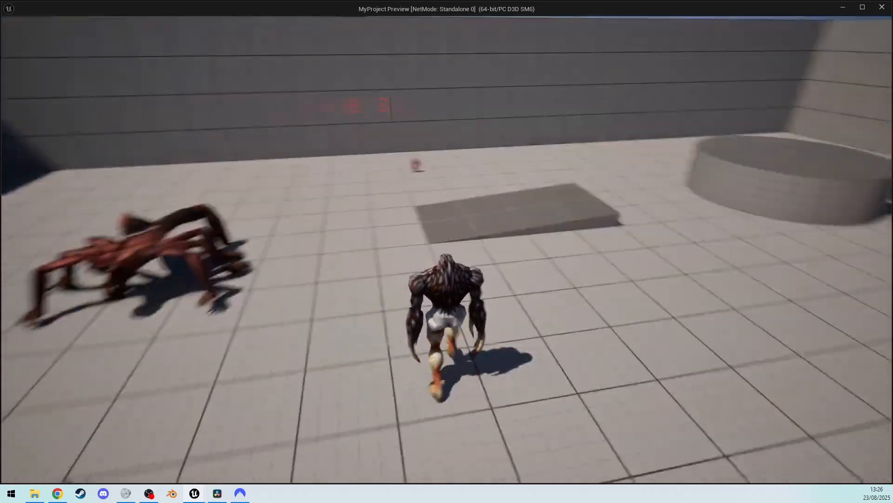
key("w")
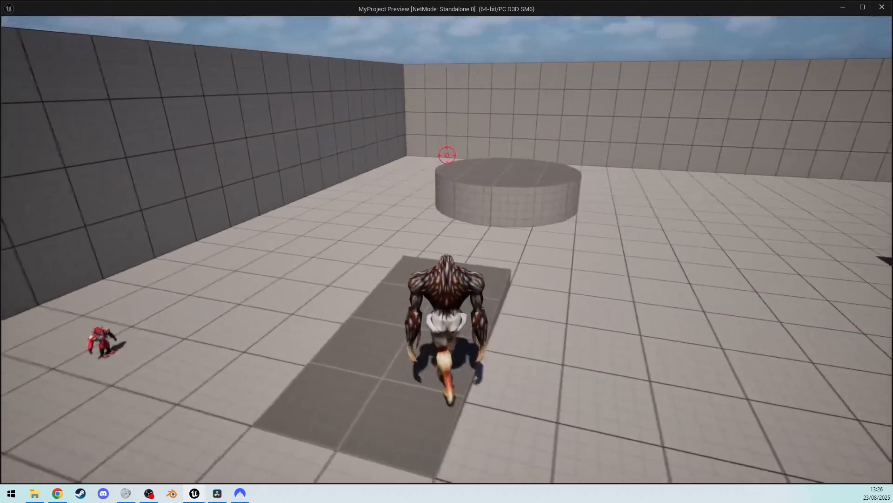